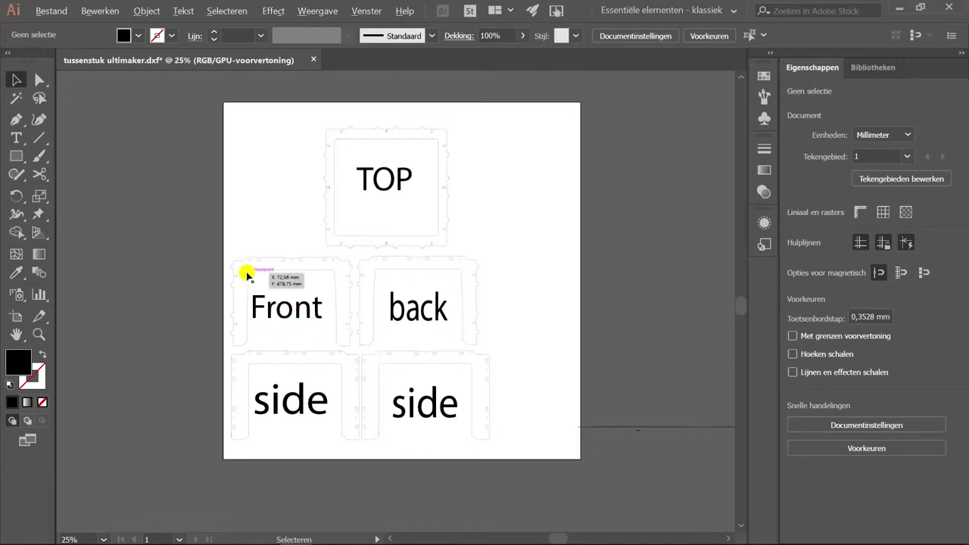
# - Drag-select the Front panel's outline pieces, bring up their context menu, then dismiss it
pyautogui.scroll(2, 232, 259)
pyautogui.scroll(3, 232, 260)
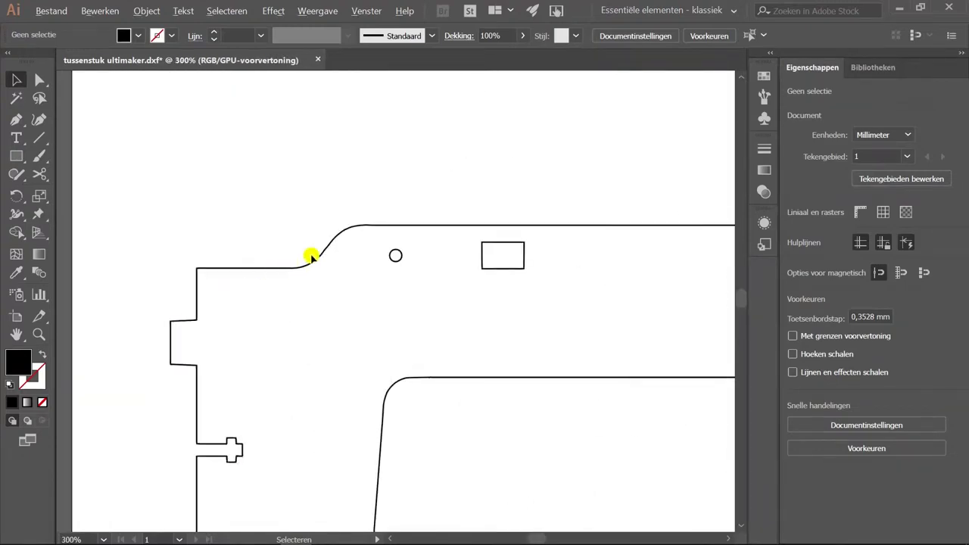
pyautogui.scroll(1, 318, 250)
pyautogui.scroll(-7, 326, 244)
pyautogui.scroll(2, 464, 334)
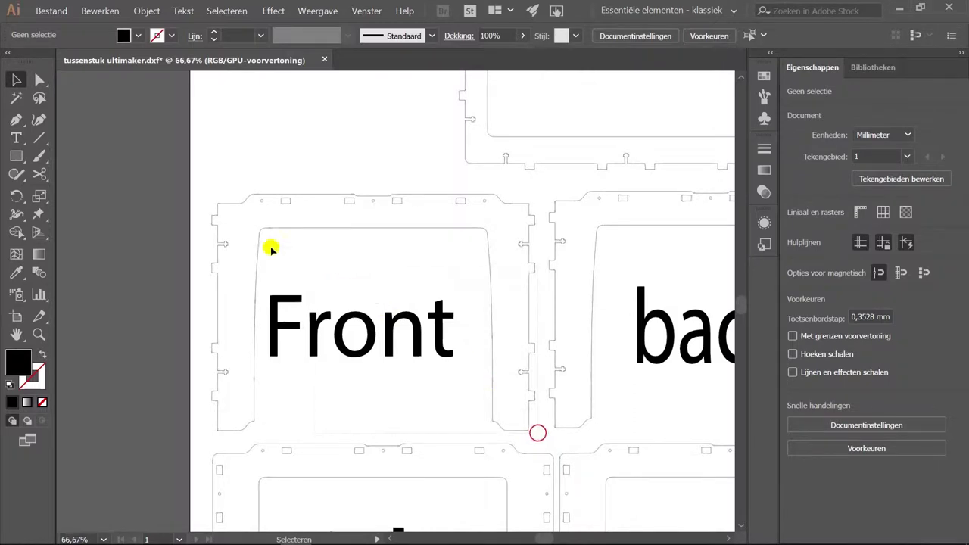
pyautogui.moveTo(197, 179); pyautogui.dragTo(195, 181)
pyautogui.rightClick(259, 213)
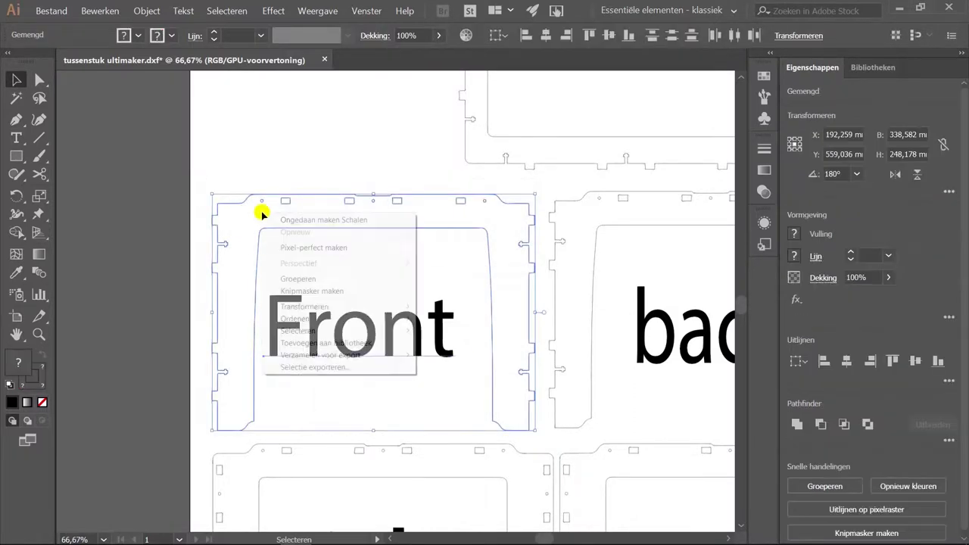
pyautogui.click(281, 147)
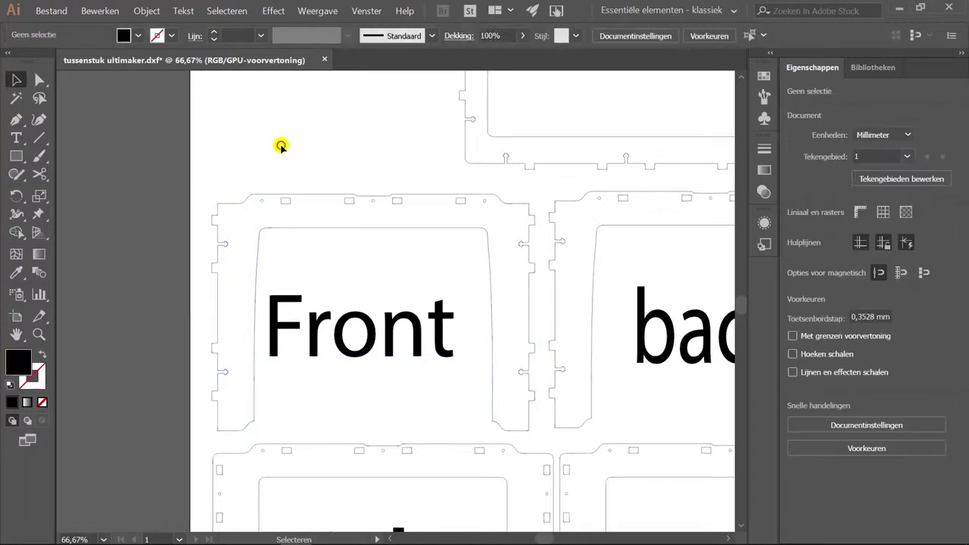
# - Group the Front panel's outline pieces with Groeperen and deselect them
pyautogui.click(290, 227)
pyautogui.rightClick(282, 225)
pyautogui.click(334, 319)
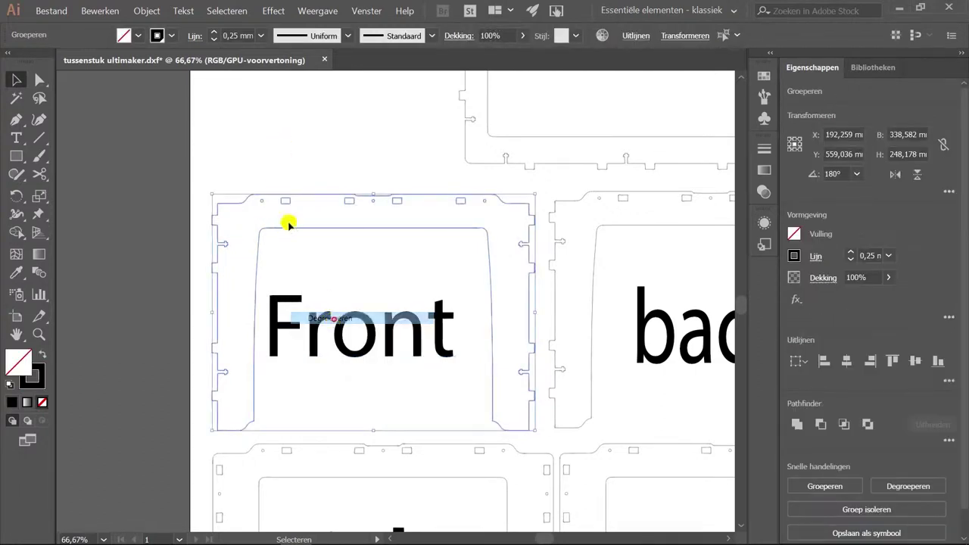
pyautogui.click(264, 154)
pyautogui.keyDown('alt'); pyautogui.scroll(5, 241, 199); pyautogui.keyUp('alt')
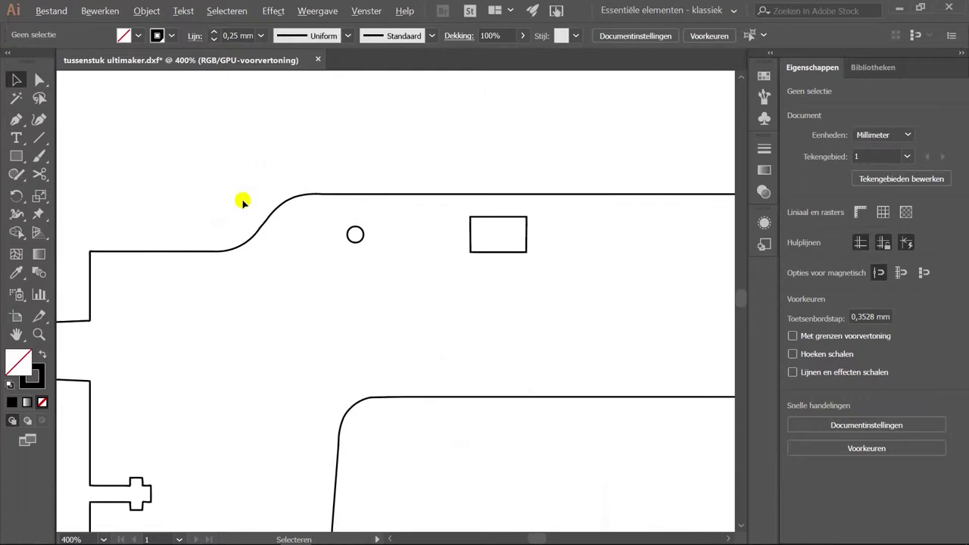
# - Delete the corner step's small curve, arc, short line, ledge line and rounded cap
pyautogui.click(251, 241)
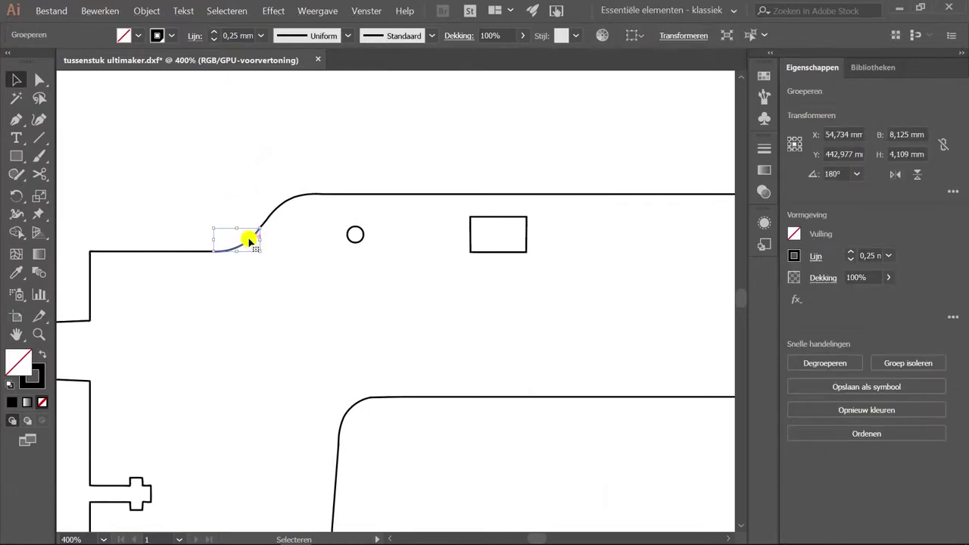
pyautogui.press('Delete')
pyautogui.click(282, 204)
pyautogui.press('Delete')
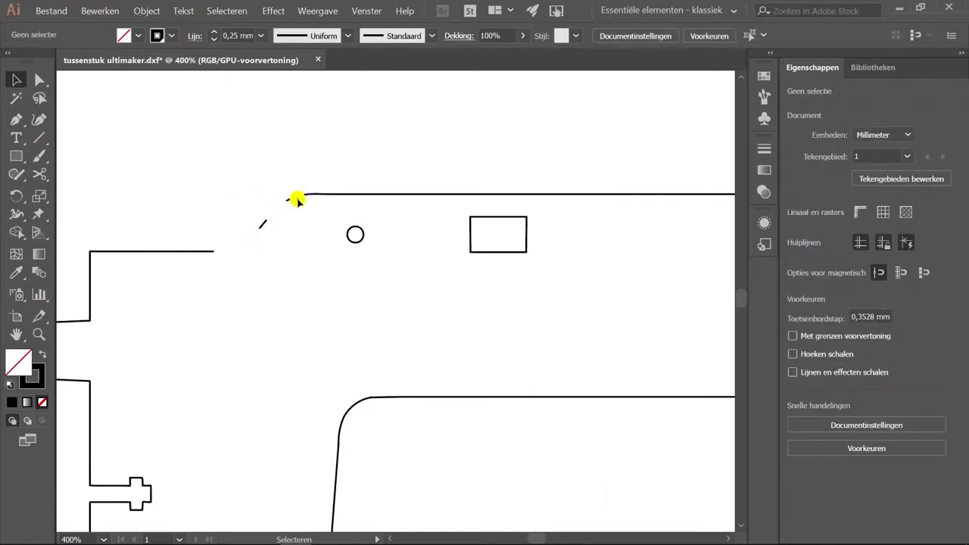
pyautogui.click(297, 198)
pyautogui.press('Delete')
pyautogui.click(290, 199)
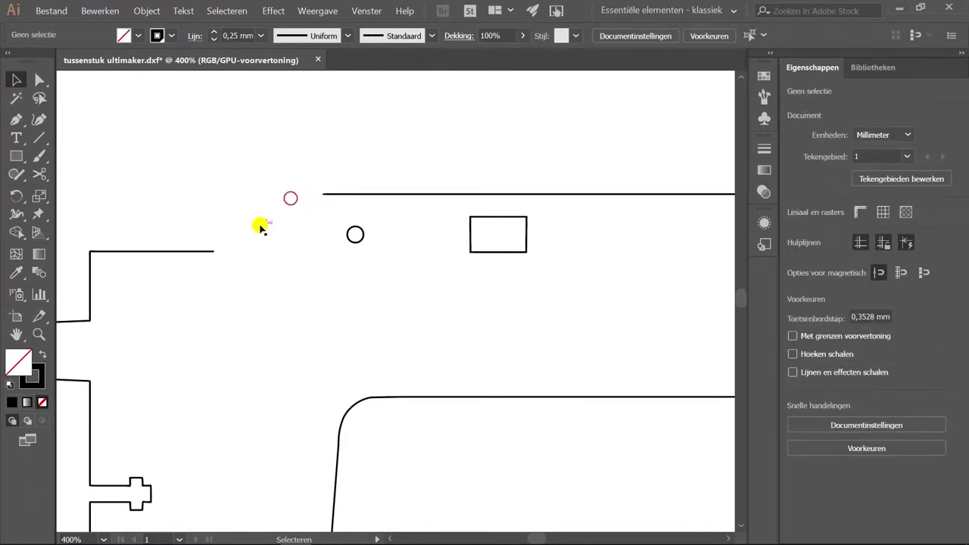
pyautogui.click(184, 251)
pyautogui.press('Delete')
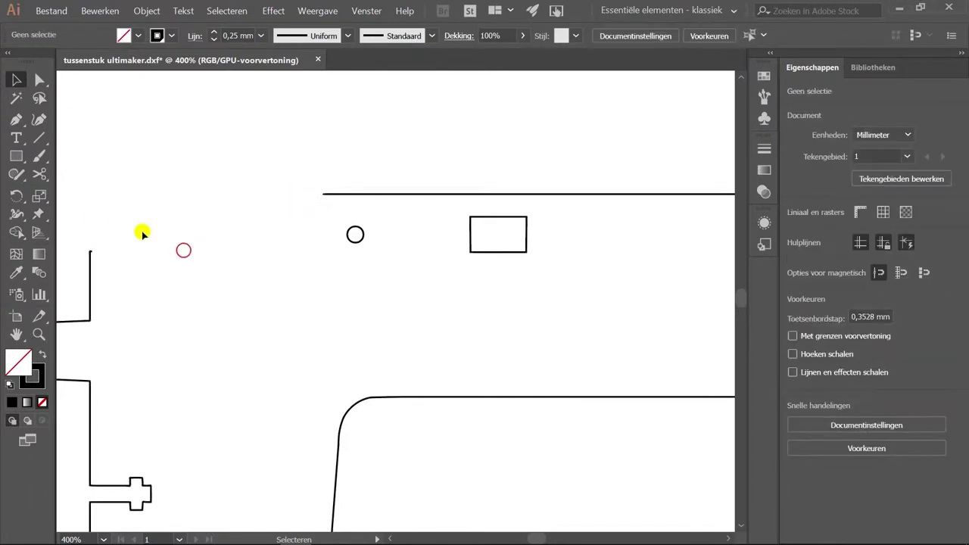
pyautogui.scroll(7, 82, 250)
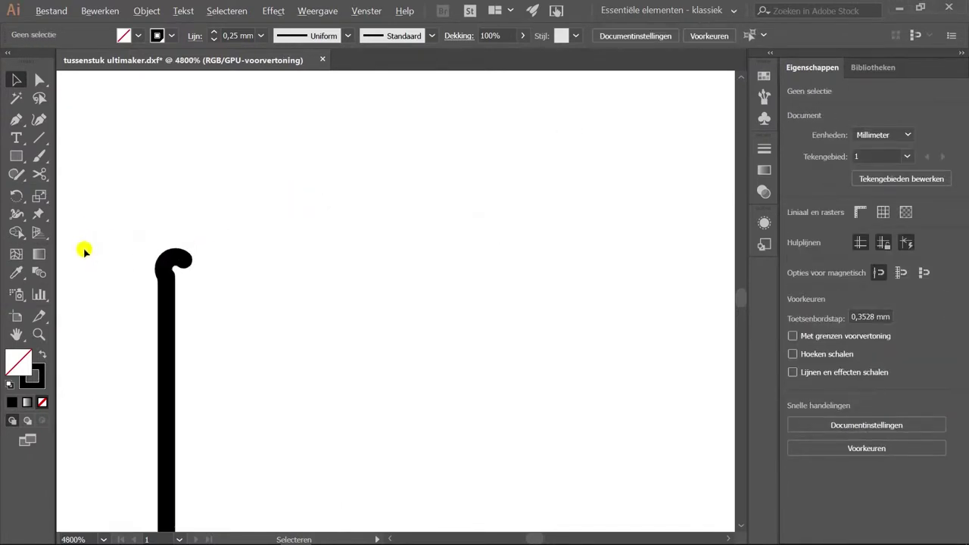
pyautogui.click(182, 264)
pyautogui.press('Delete')
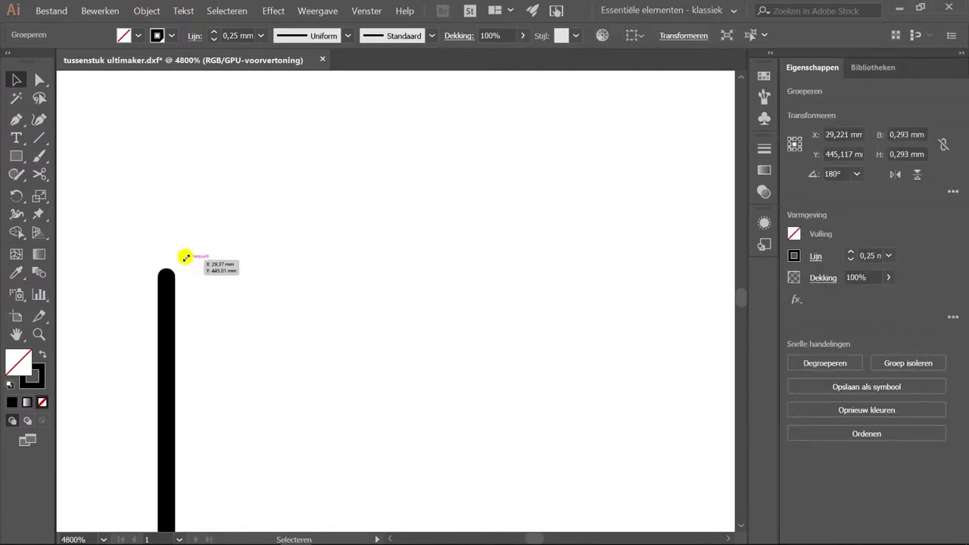
pyautogui.scroll(-5, 185, 258)
pyautogui.scroll(-3, 185, 259)
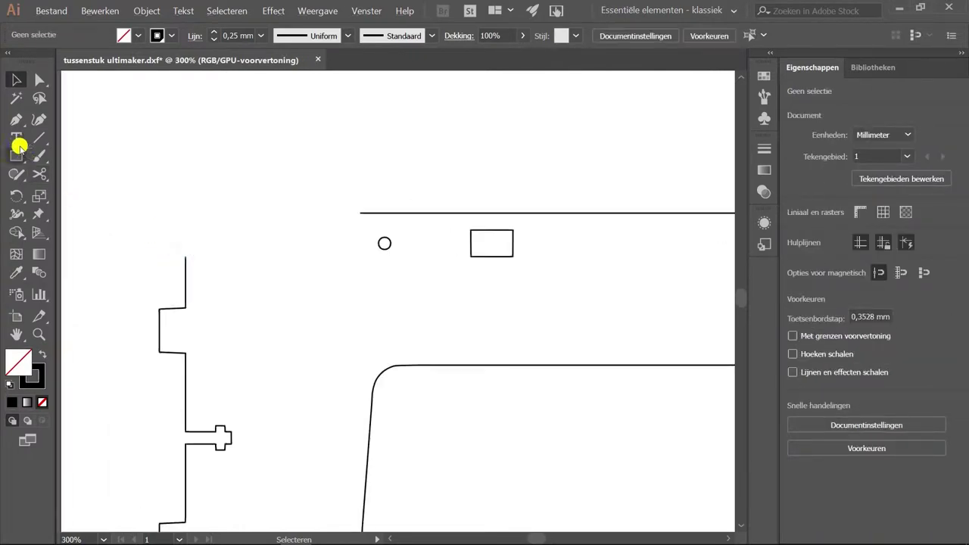
# - Draw straight lines (10.25 mm and 40.786 mm) joining the side edge's top to the top edge
pyautogui.click(37, 138)
pyautogui.scroll(7, 189, 256)
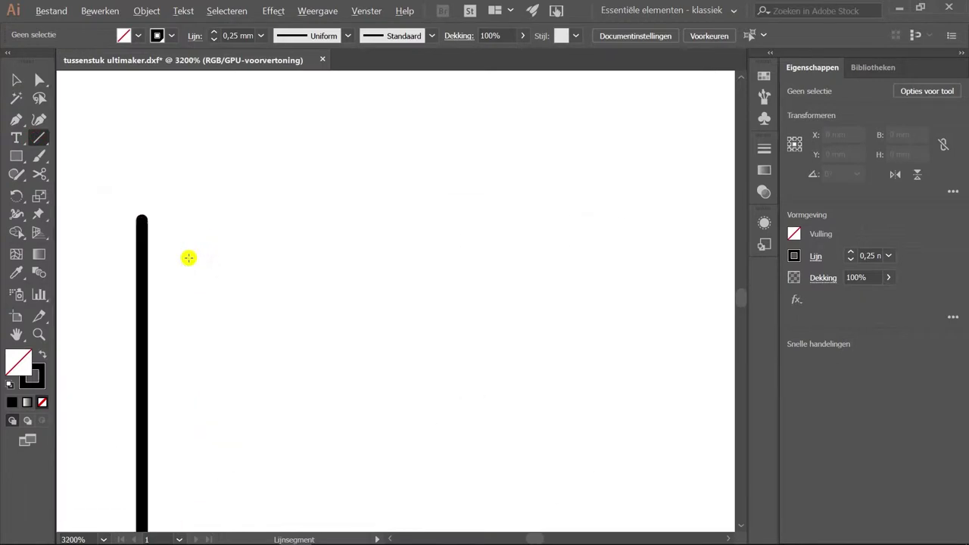
pyautogui.scroll(-4, 146, 221)
pyautogui.scroll(-2, 147, 217)
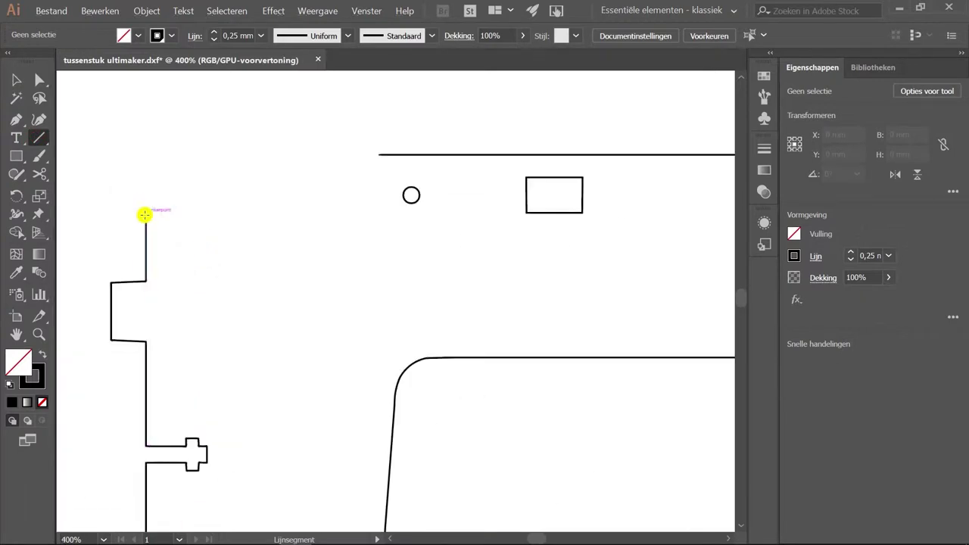
pyautogui.moveTo(146, 214)
pyautogui.mouseDown()
pyautogui.moveTo(143, 141)
pyautogui.moveTo(146, 156)
pyautogui.mouseUp()
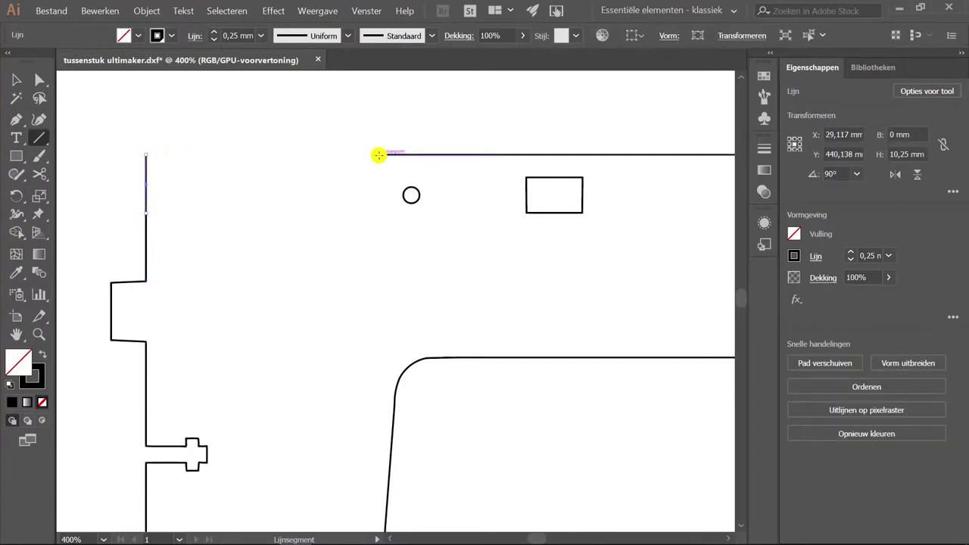
pyautogui.moveTo(379, 156); pyautogui.dragTo(145, 153)
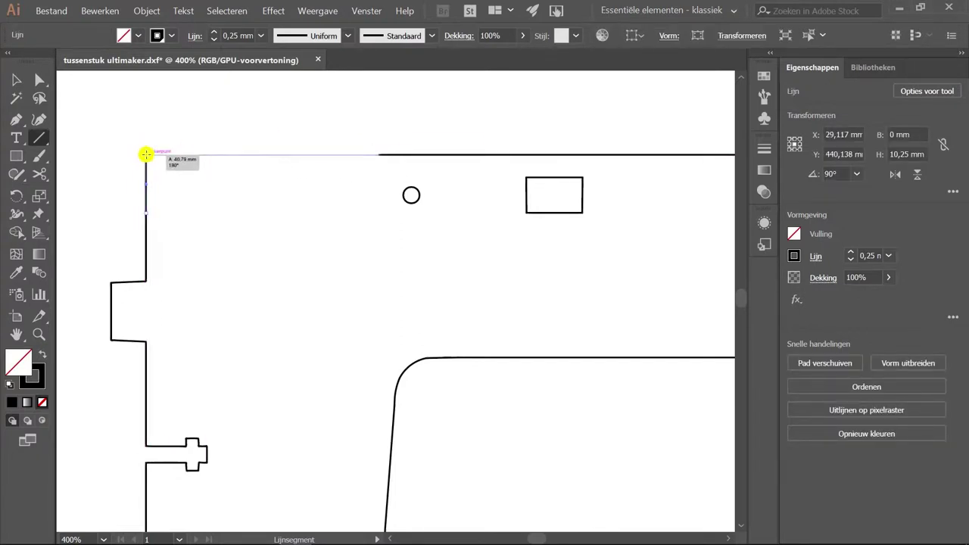
pyautogui.moveTo(145, 154); pyautogui.dragTo(145, 154)
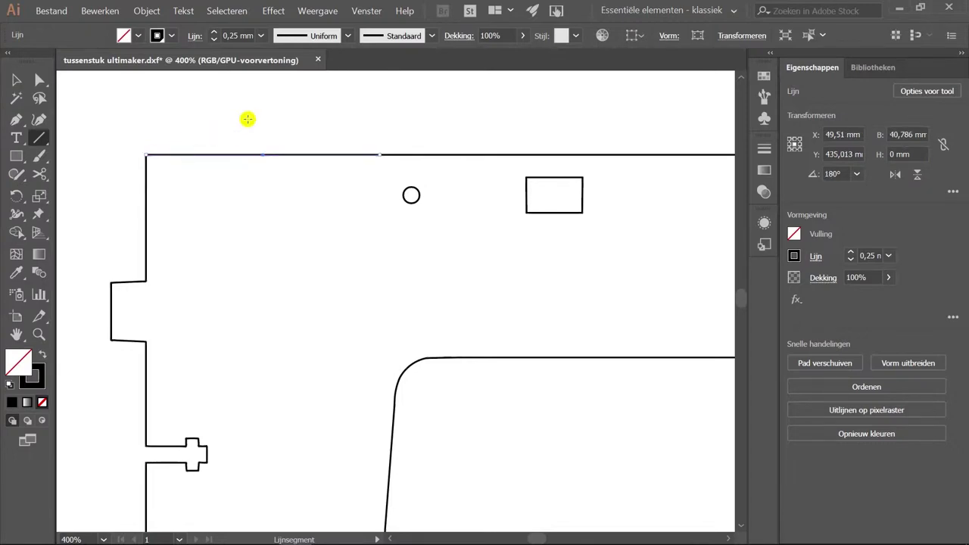
pyautogui.press('v')
pyautogui.click(273, 198)
pyautogui.scroll(-5, 277, 210)
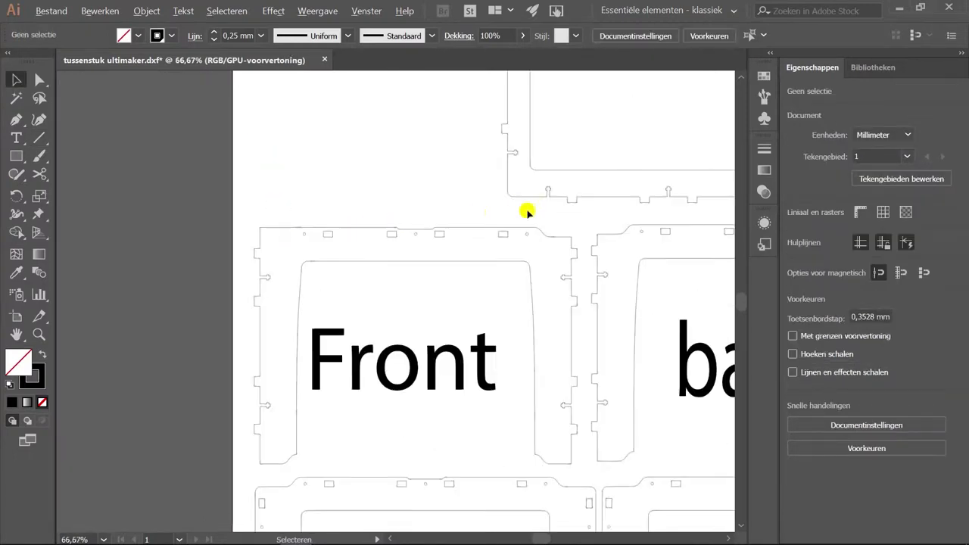
# - Delete the top edge's joint segment, short diagonal, leftover end piece and recessed horizontal line
pyautogui.scroll(5, 487, 241)
pyautogui.scroll(2, 404, 225)
pyautogui.scroll(1, 372, 229)
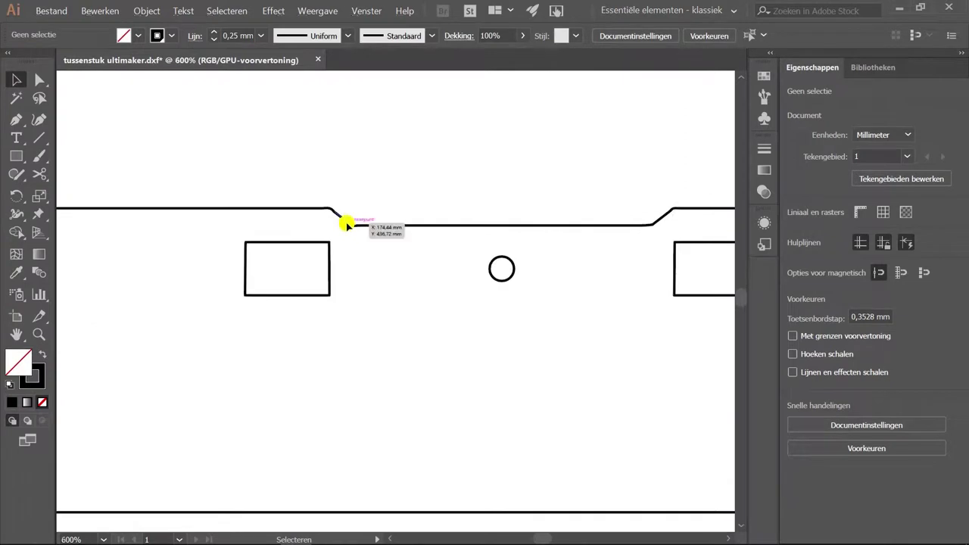
pyautogui.scroll(3, 351, 224)
pyautogui.click(351, 224)
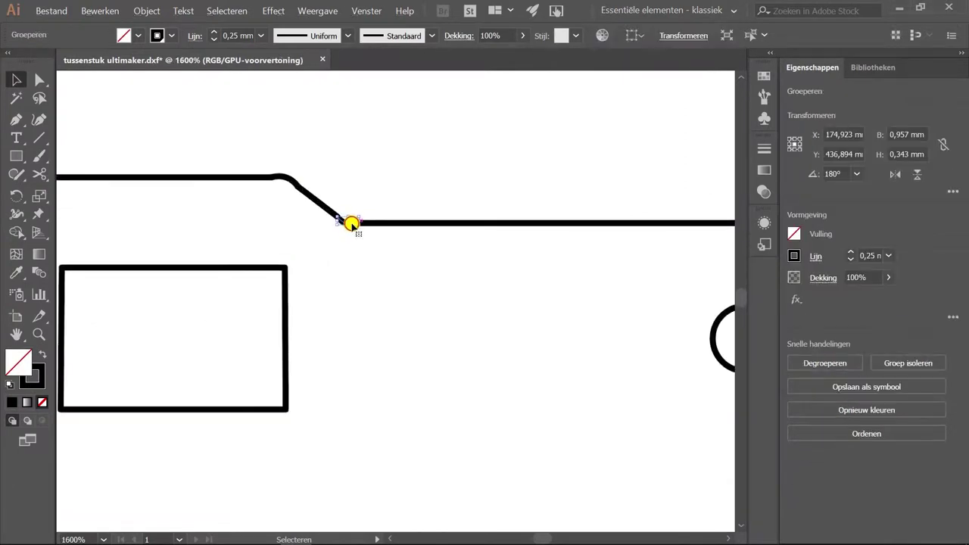
pyautogui.press('Delete')
pyautogui.click(332, 213)
pyautogui.press('Delete')
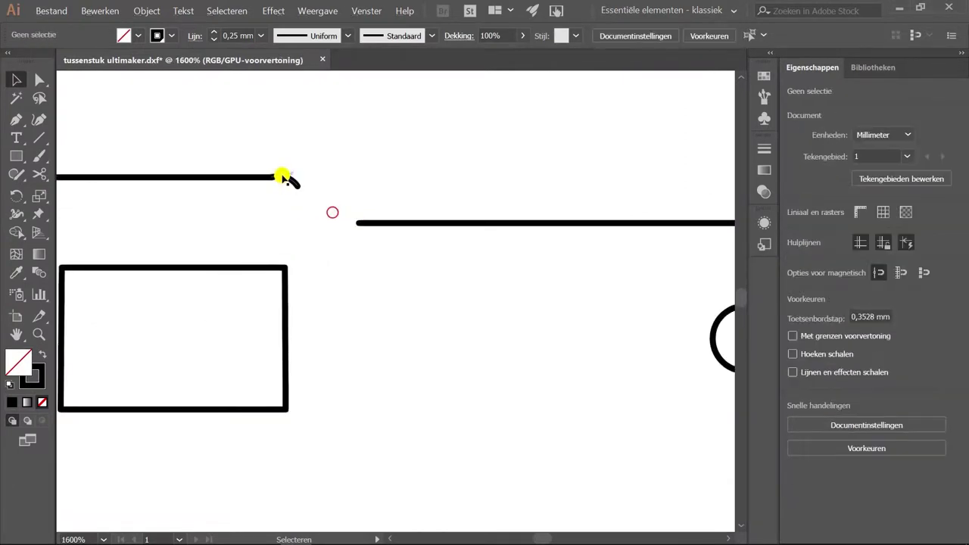
pyautogui.click(284, 178)
pyautogui.press('Delete')
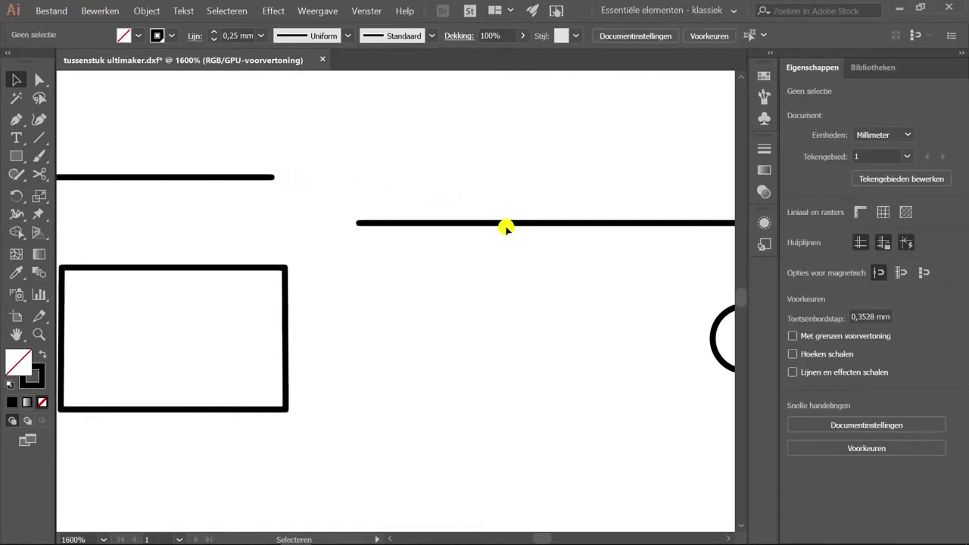
pyautogui.click(506, 224)
pyautogui.press('Delete')
# - Marquee-select and delete the remaining angled segment of the dip
pyautogui.keyDown('alt'); pyautogui.scroll(-3, 519, 231); pyautogui.keyUp('alt')
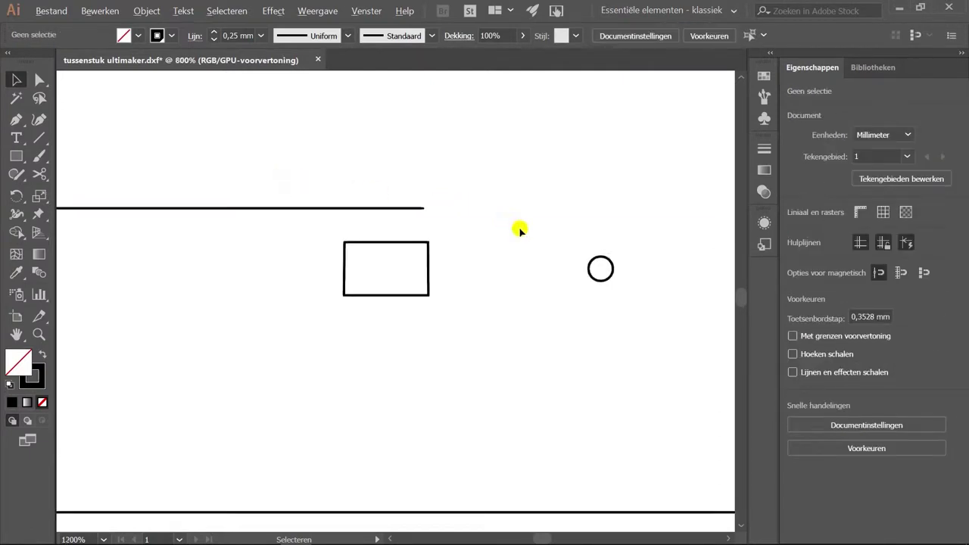
pyautogui.keyDown('alt'); pyautogui.scroll(-2, 520, 229); pyautogui.keyUp('alt')
pyautogui.keyDown('alt'); pyautogui.scroll(2, 568, 218); pyautogui.keyUp('alt')
pyautogui.keyDown('alt'); pyautogui.scroll(2, 558, 231); pyautogui.keyUp('alt')
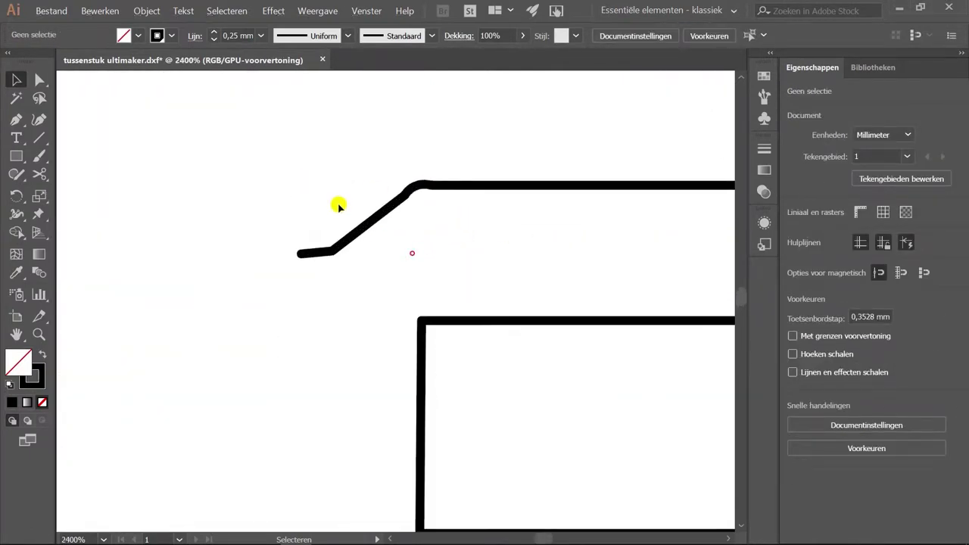
pyautogui.moveTo(275, 178); pyautogui.dragTo(355, 228)
pyautogui.press('Delete')
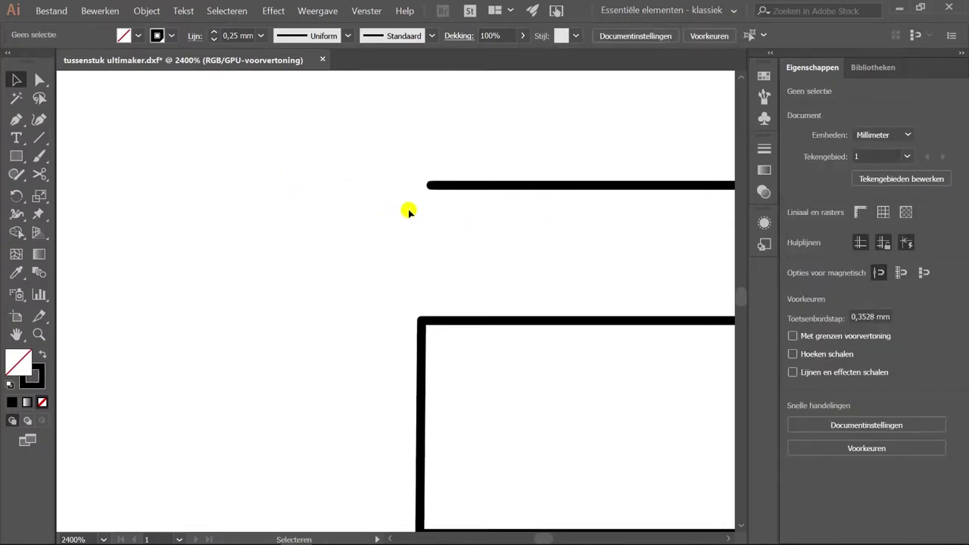
# - Draw a 41.107 mm horizontal line bridging the gap in the top edge
pyautogui.keyDown('alt'); pyautogui.scroll(-7, 409, 215); pyautogui.keyUp('alt')
pyautogui.click(39, 137)
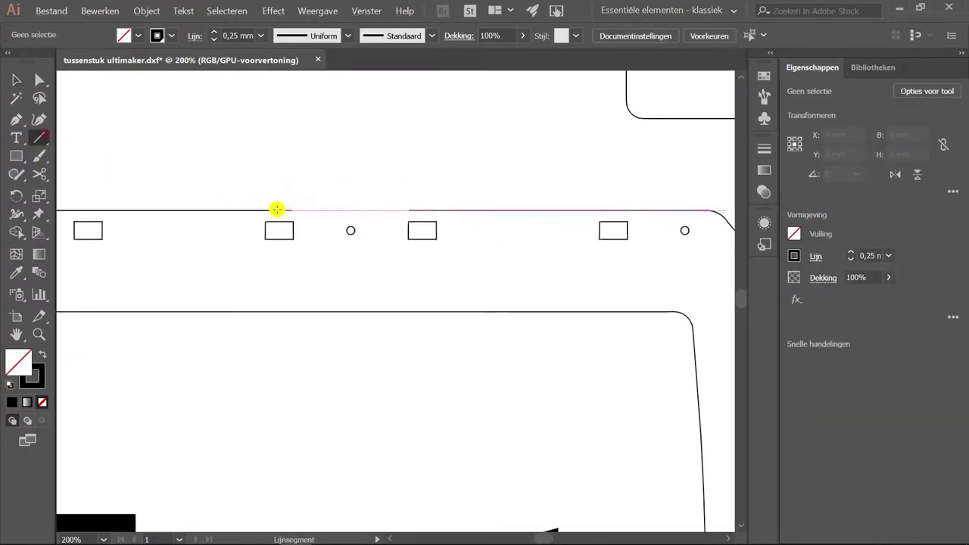
pyautogui.keyDown('alt'); pyautogui.scroll(4, 284, 212); pyautogui.keyUp('alt')
pyautogui.keyDown('alt'); pyautogui.scroll(-1, 335, 202); pyautogui.keyUp('alt')
pyautogui.keyDown('alt'); pyautogui.scroll(-1, 335, 202); pyautogui.keyUp('alt')
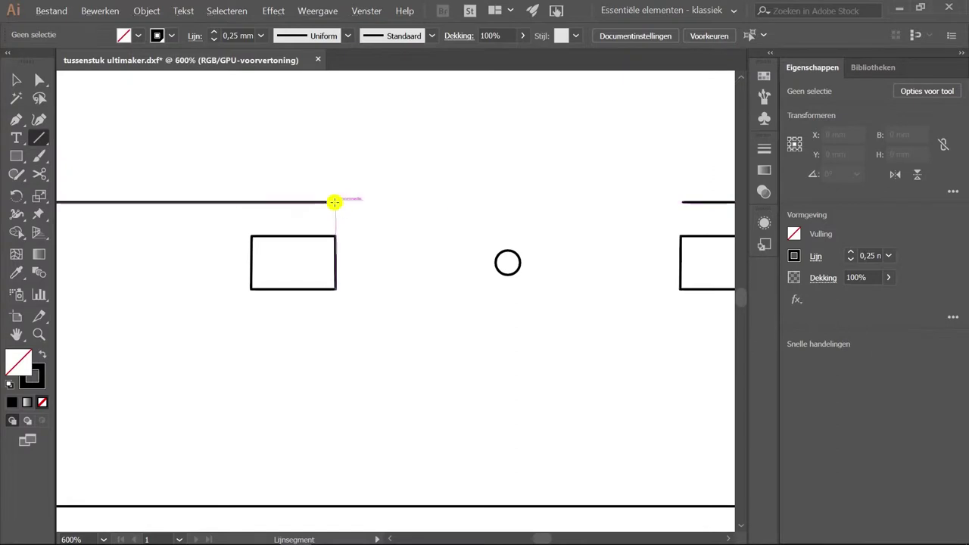
pyautogui.moveTo(329, 202); pyautogui.dragTo(683, 202)
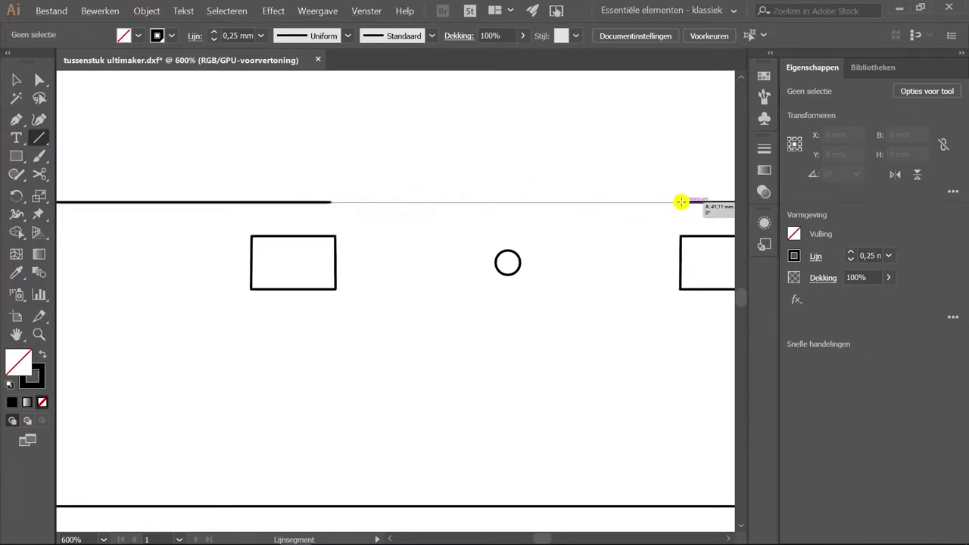
pyautogui.press('v')
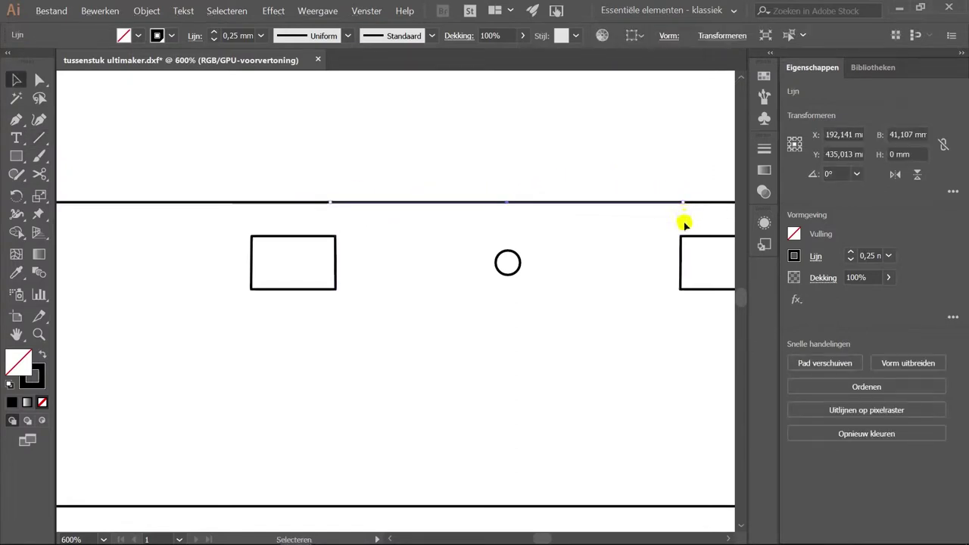
pyautogui.keyDown('alt'); pyautogui.scroll(-9, 687, 215); pyautogui.keyUp('alt')
# - Delete the curved S-shaped section of the panel's top edge
pyautogui.hscroll(5, 693, 218)
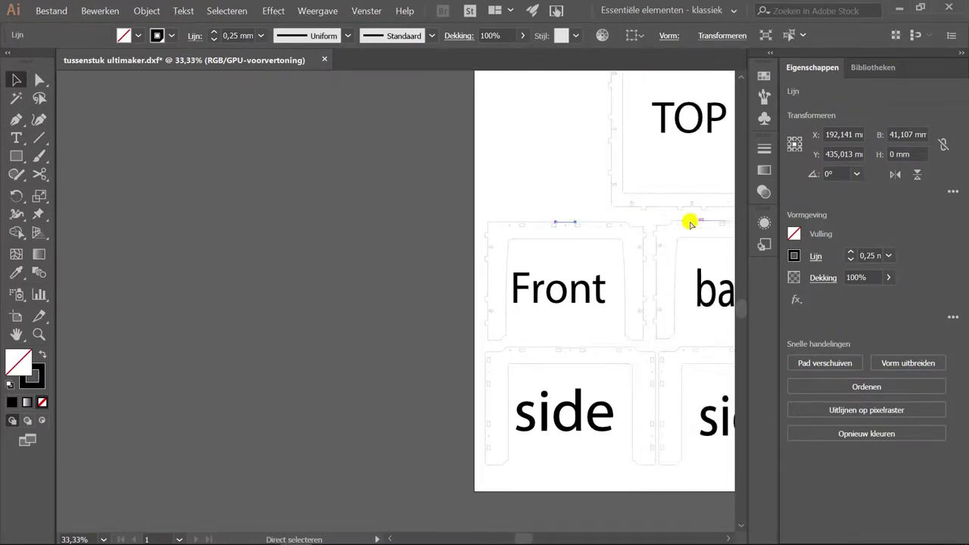
pyautogui.keyDown('alt'); pyautogui.scroll(6, 555, 229); pyautogui.keyUp('alt')
pyautogui.keyDown('alt'); pyautogui.scroll(2, 539, 218); pyautogui.keyUp('alt')
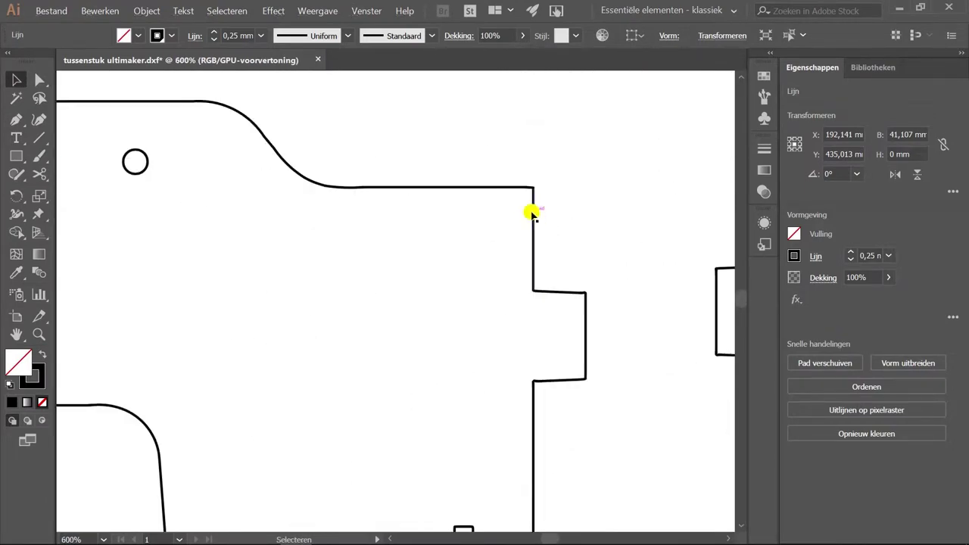
pyautogui.click(225, 89)
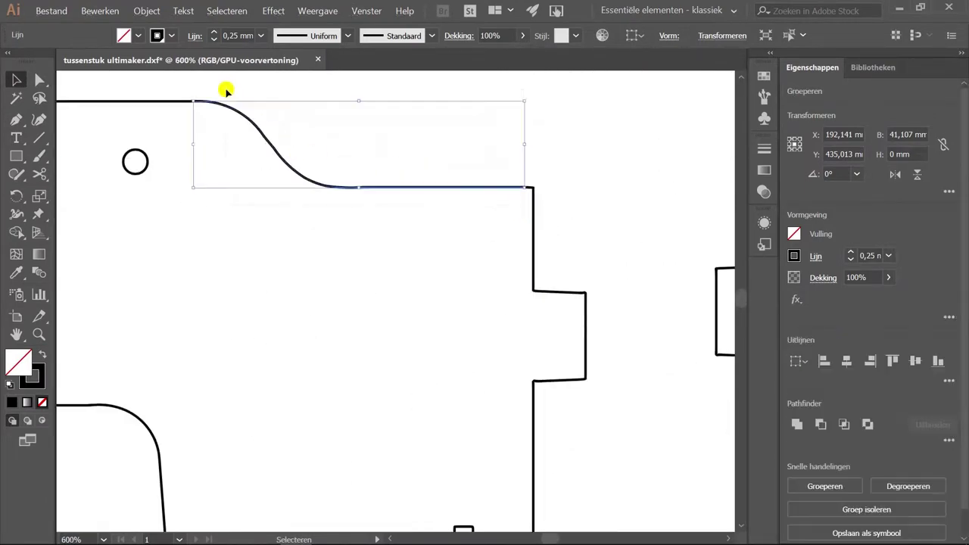
pyautogui.press('Delete')
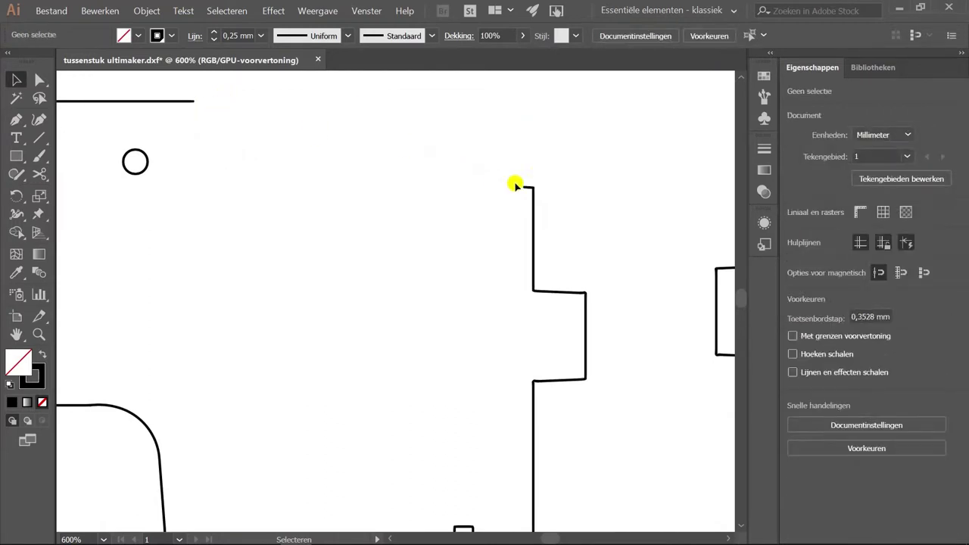
pyautogui.click(530, 189)
pyautogui.click(540, 186)
pyautogui.keyDown('alt'); pyautogui.scroll(2, 537, 186); pyautogui.keyUp('alt')
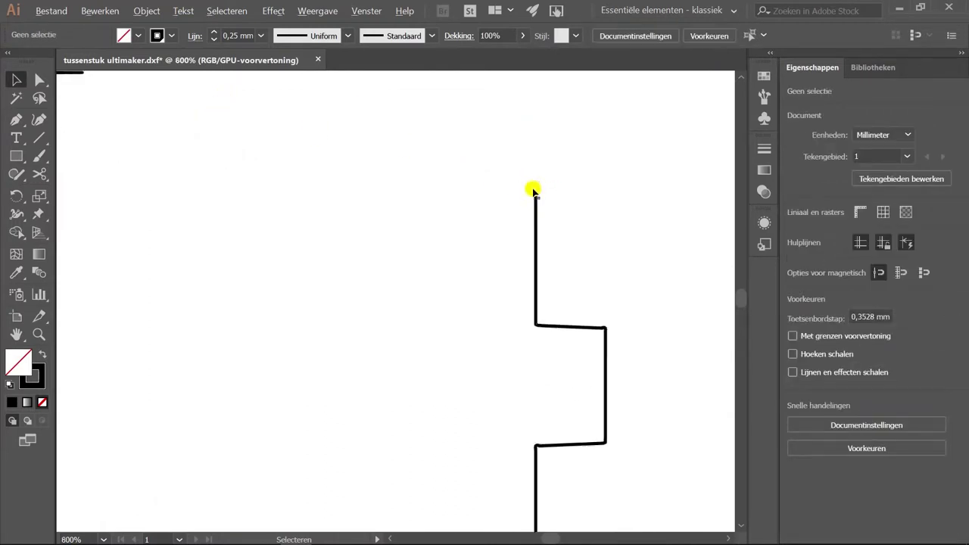
pyautogui.keyDown('alt'); pyautogui.scroll(-4, 538, 185); pyautogui.keyUp('alt')
# - Draw a 10.063 mm vertical line and a 39.615 mm horizontal line closing the corner
pyautogui.click(39, 137)
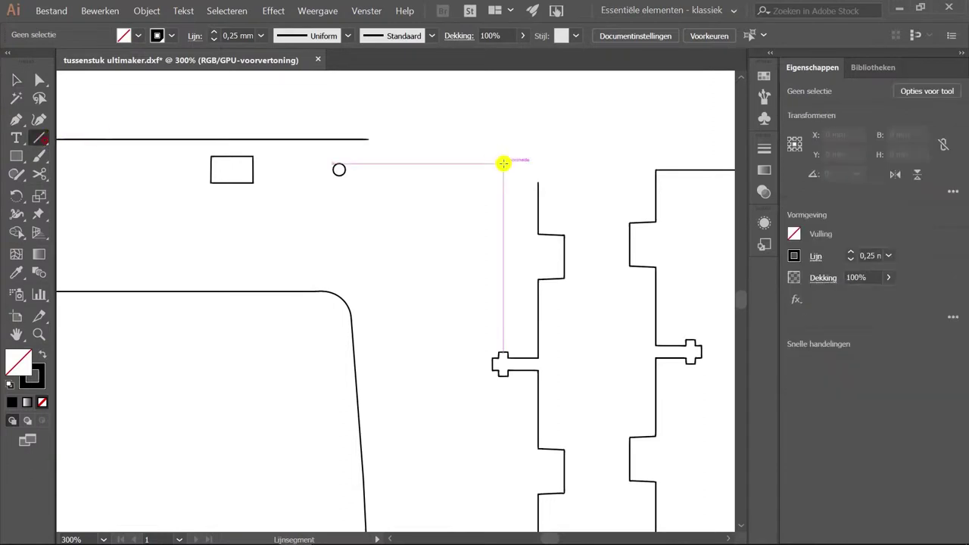
pyautogui.moveTo(539, 184); pyautogui.dragTo(539, 139)
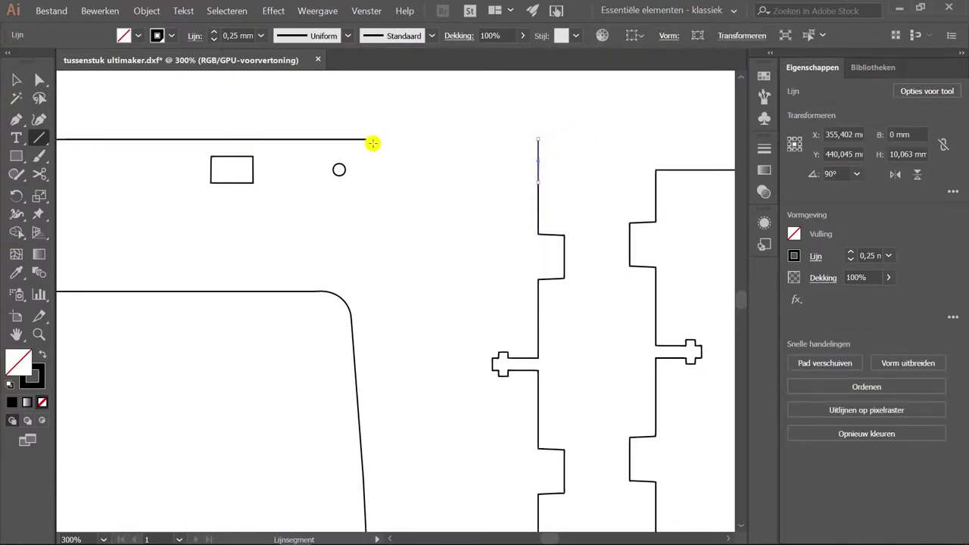
pyautogui.moveTo(368, 139)
pyautogui.mouseDown()
pyautogui.moveTo(483, 130)
pyautogui.moveTo(538, 139)
pyautogui.mouseUp()
pyautogui.press('v')
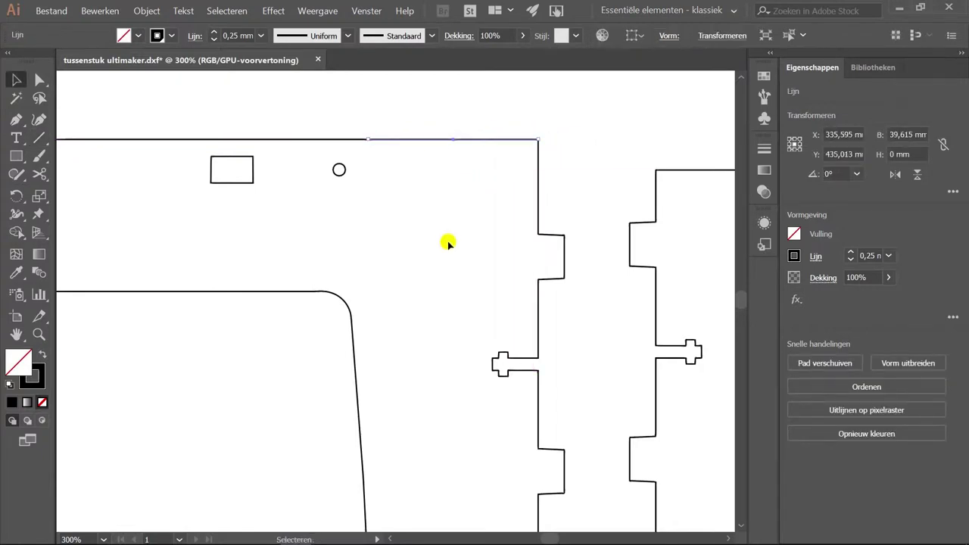
pyautogui.scroll(-2, 435, 297)
pyautogui.scroll(-6, 436, 300)
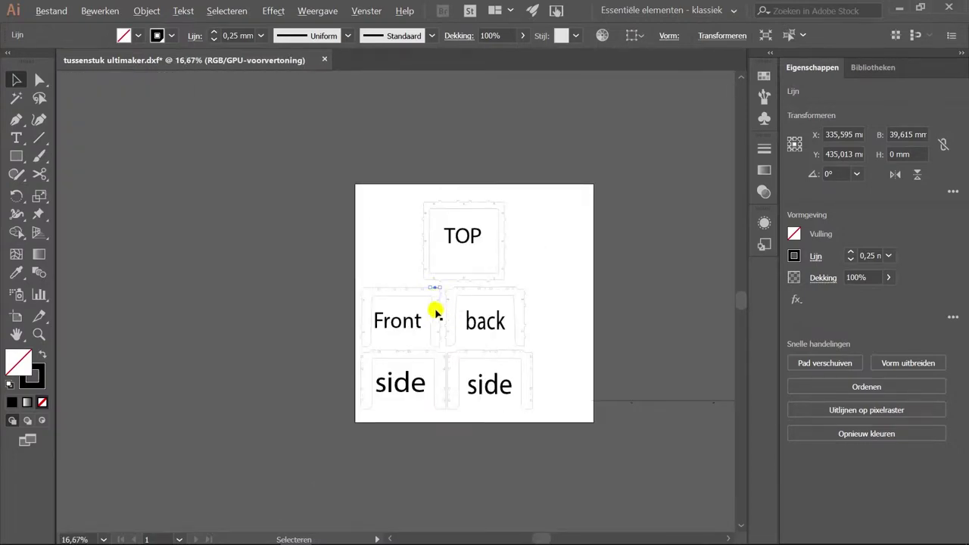
# - Delete the inner cut-out's top edge group
pyautogui.scroll(1, 437, 312)
pyautogui.scroll(1, 433, 310)
pyautogui.scroll(1, 427, 309)
pyautogui.scroll(2, 346, 288)
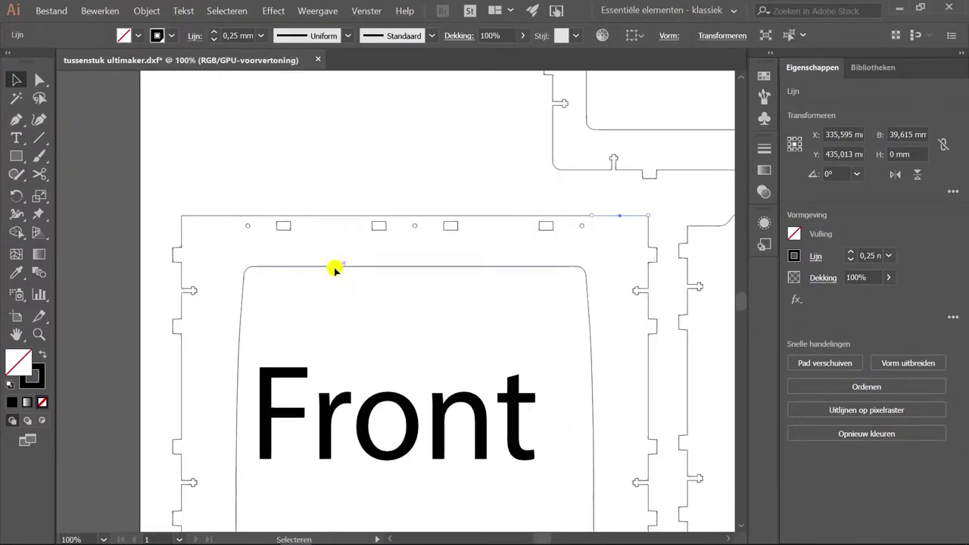
pyautogui.click(335, 268)
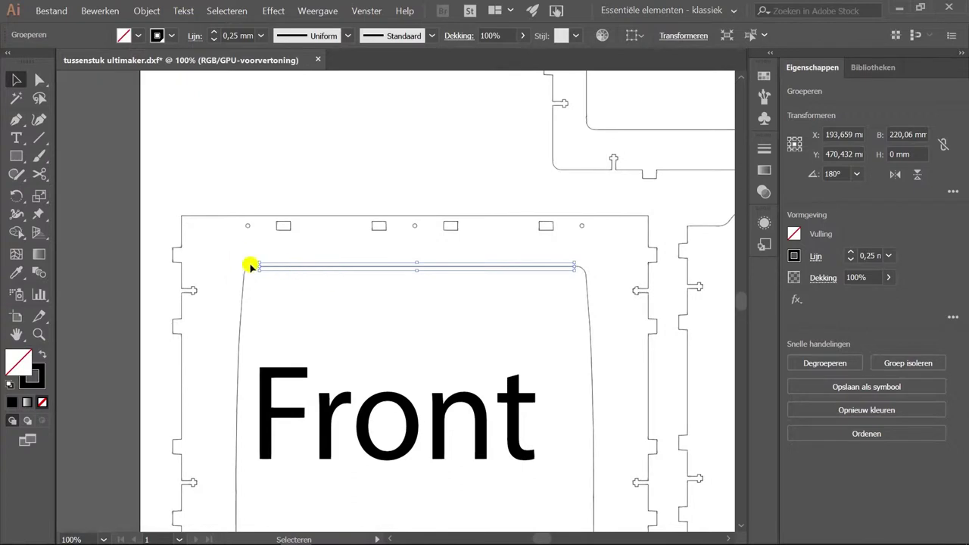
pyautogui.press('Delete')
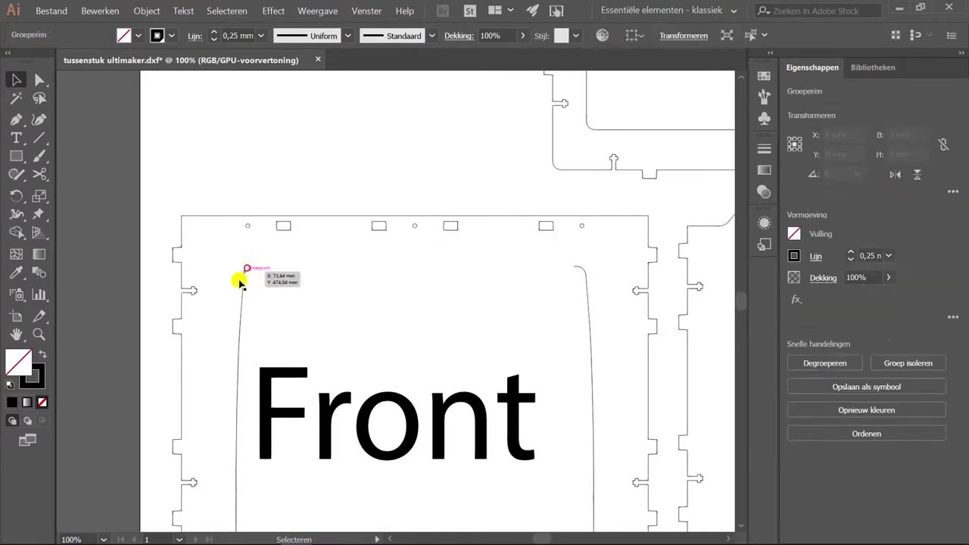
pyautogui.scroll(-3, 239, 282)
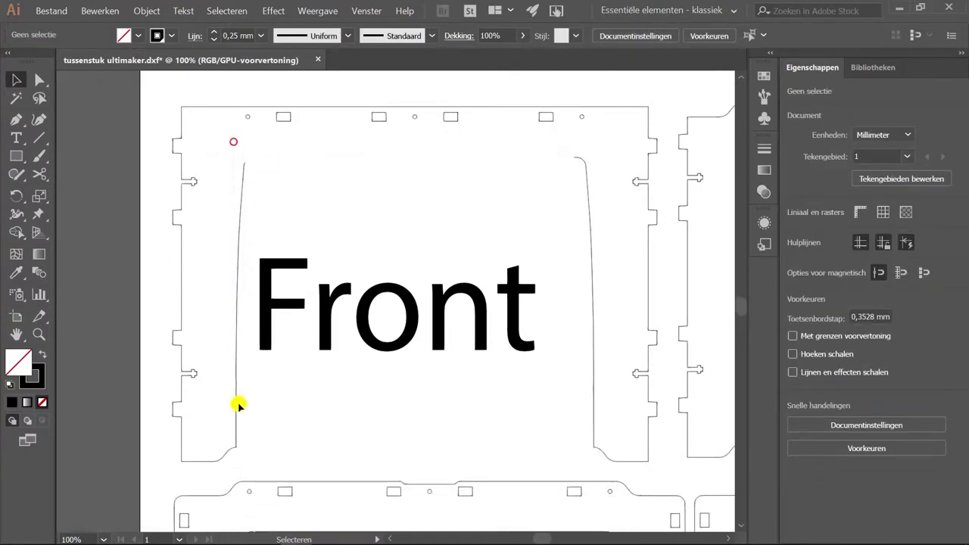
# - Delete the inner cut-out's left and right vertical lines
pyautogui.click(245, 444)
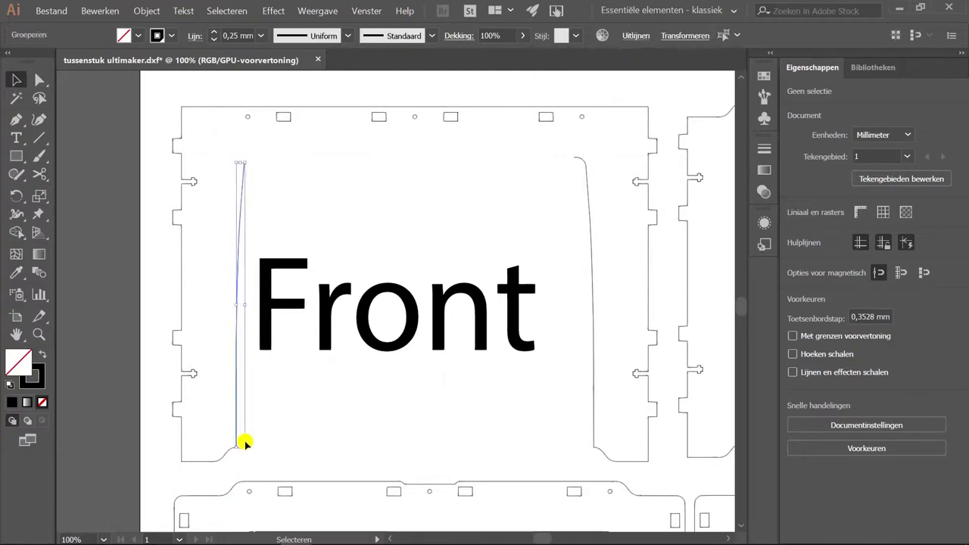
pyautogui.press('Delete')
pyautogui.click(596, 261)
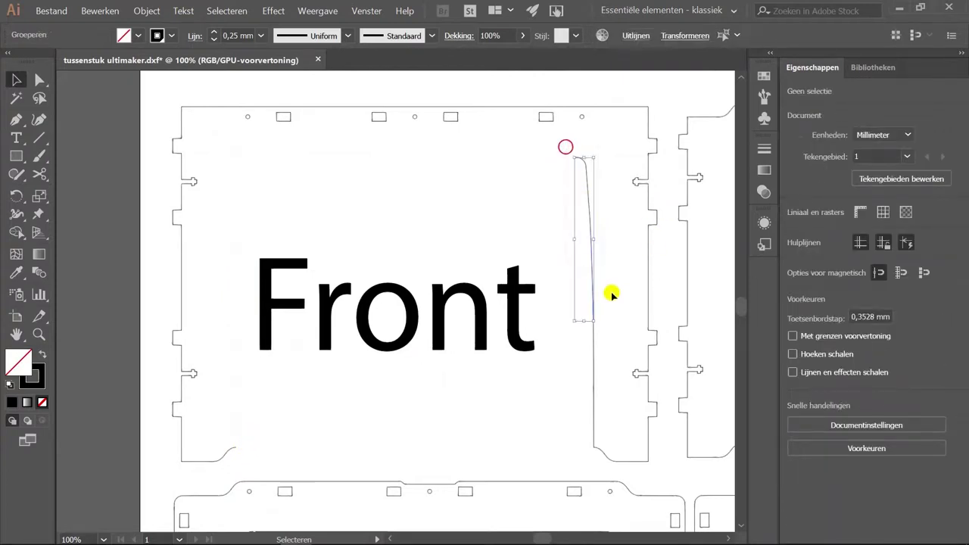
pyautogui.click(542, 154)
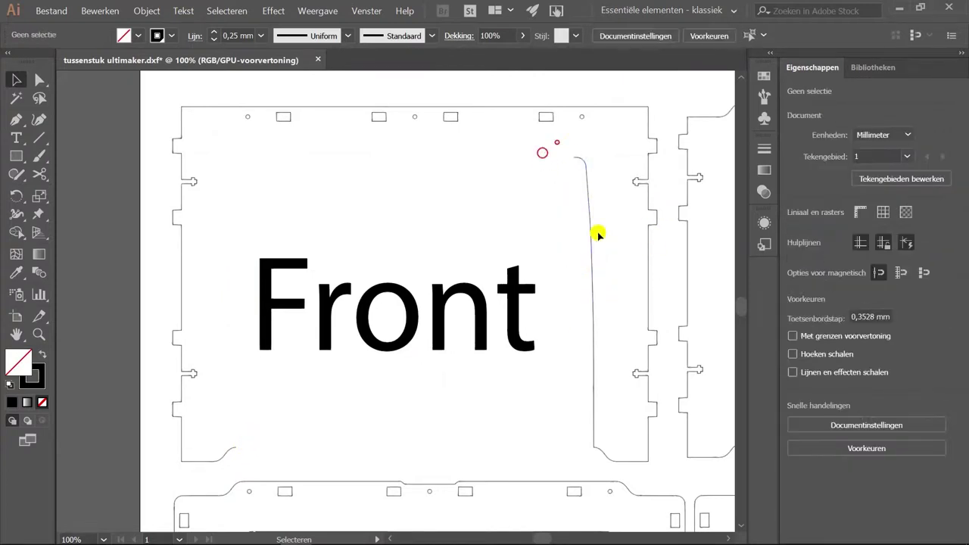
pyautogui.click(613, 439)
pyautogui.press('Delete')
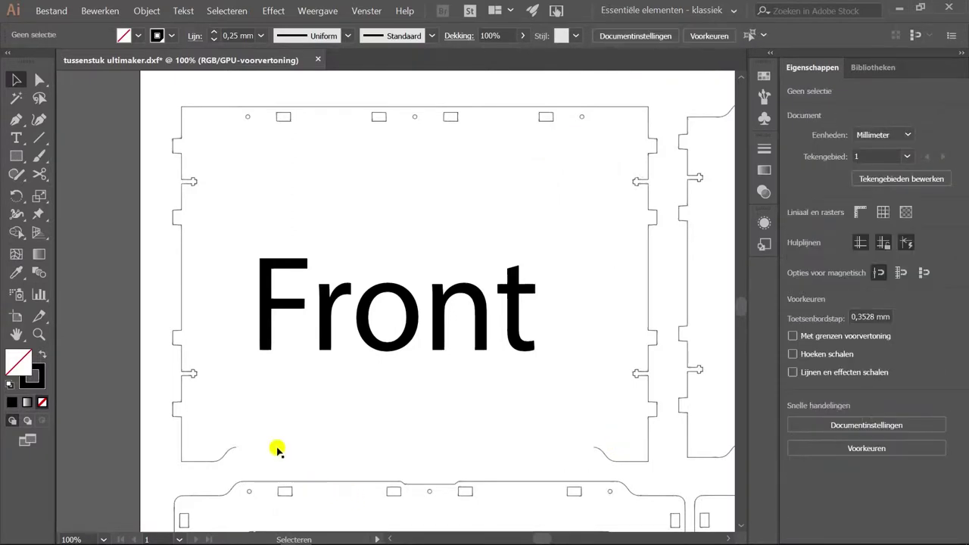
# - Draw a bottom line between the curves, then delete it as misplaced
pyautogui.click(38, 139)
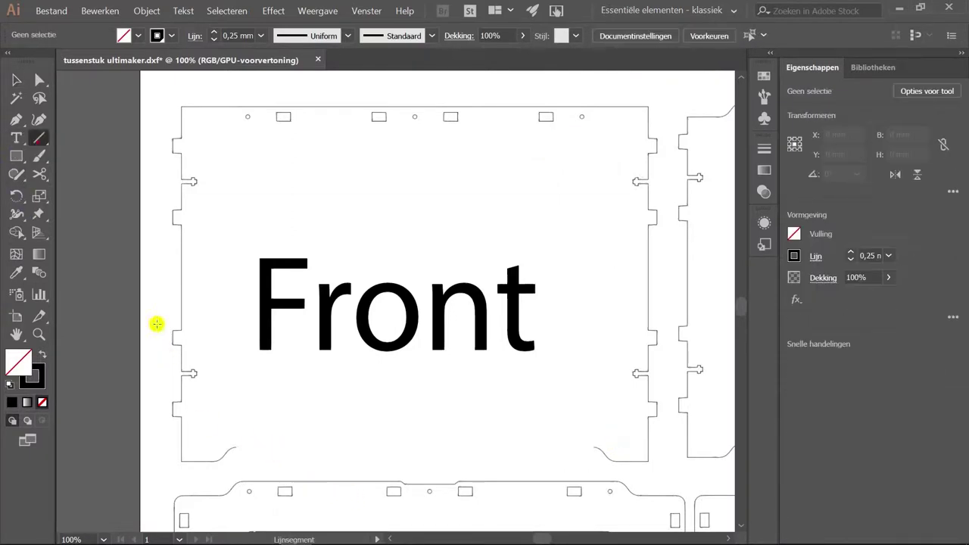
pyautogui.moveTo(237, 447)
pyautogui.mouseDown()
pyautogui.moveTo(557, 429)
pyautogui.moveTo(591, 446)
pyautogui.mouseUp()
pyautogui.press('v')
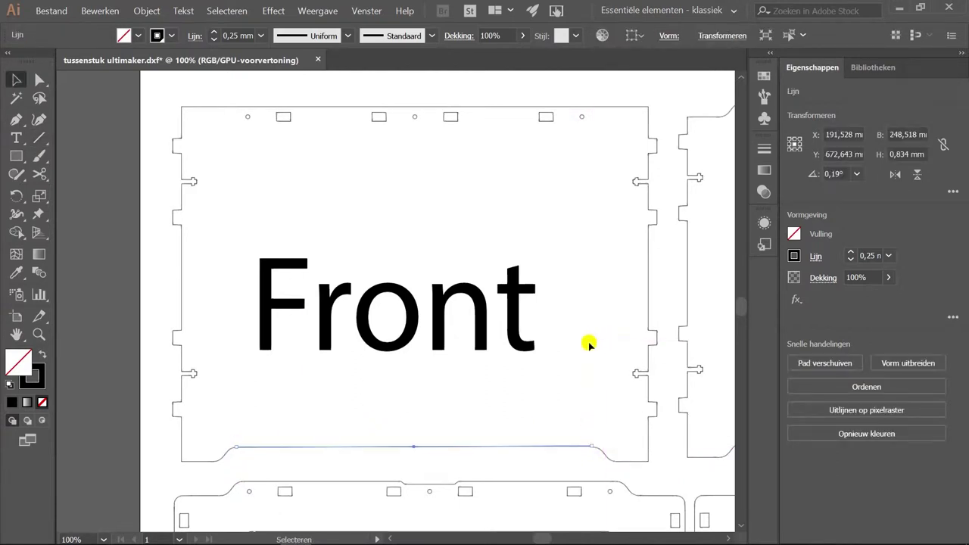
pyautogui.click(574, 312)
pyautogui.scroll(2, 591, 447)
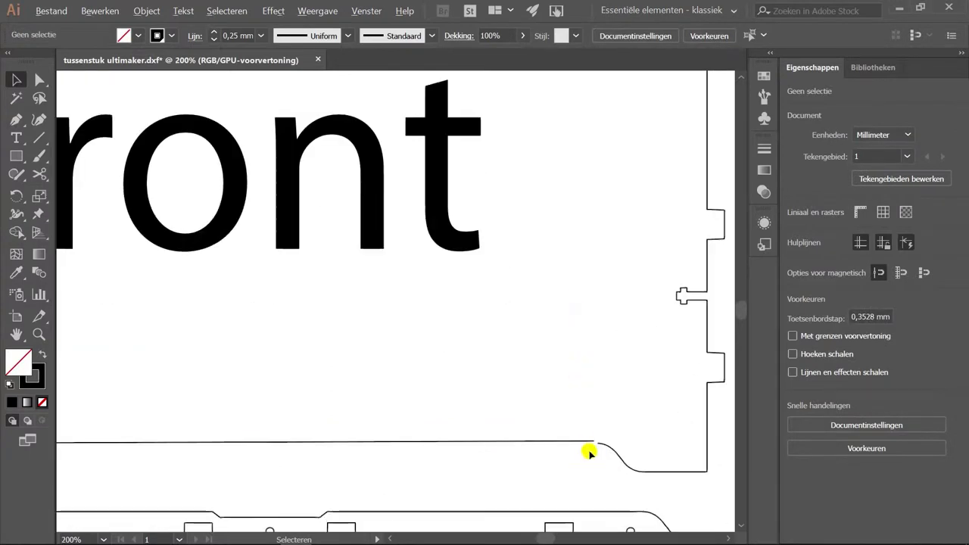
pyautogui.click(590, 447)
pyautogui.press('Delete')
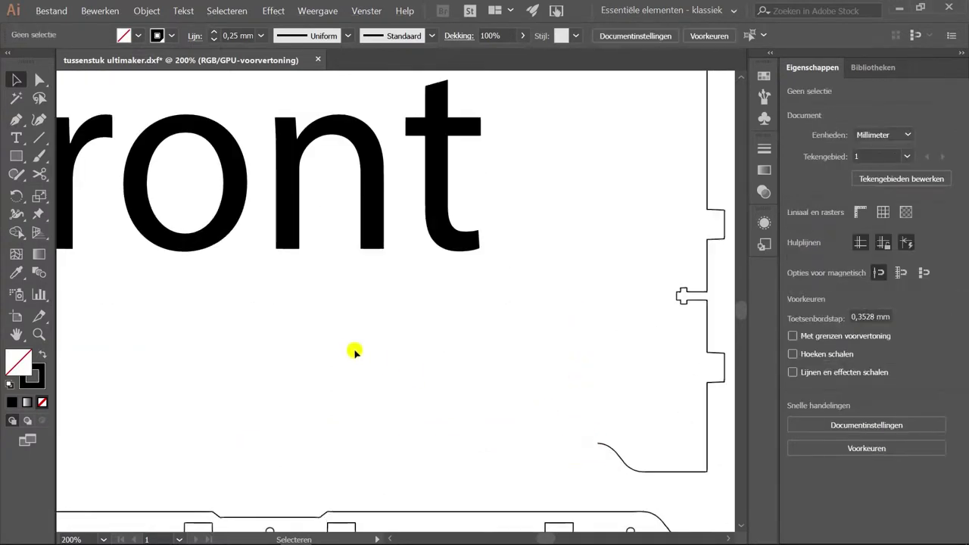
pyautogui.scroll(-1, 351, 350)
pyautogui.scroll(-1, 350, 350)
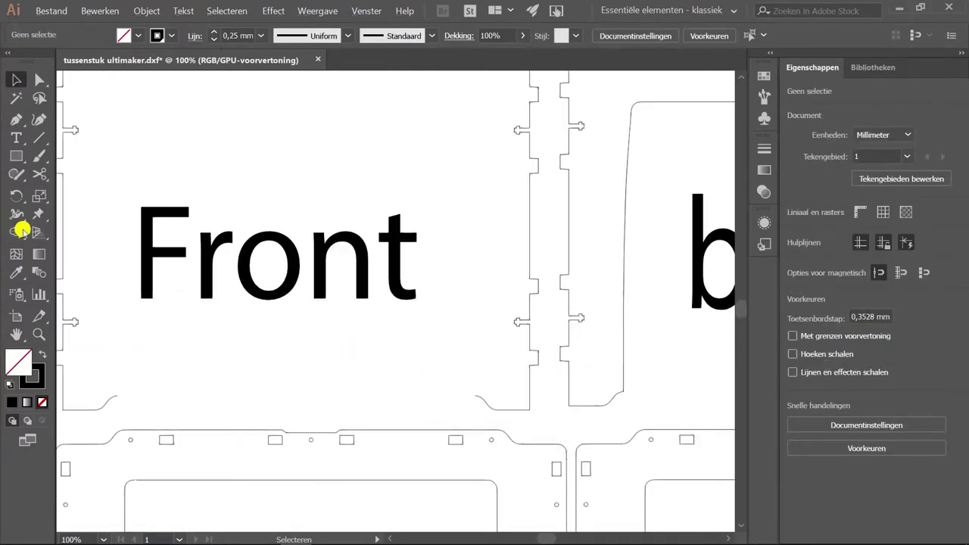
# - Draw a 250.029 mm horizontal line snapped between the two bottom curve anchors
pyautogui.click(39, 137)
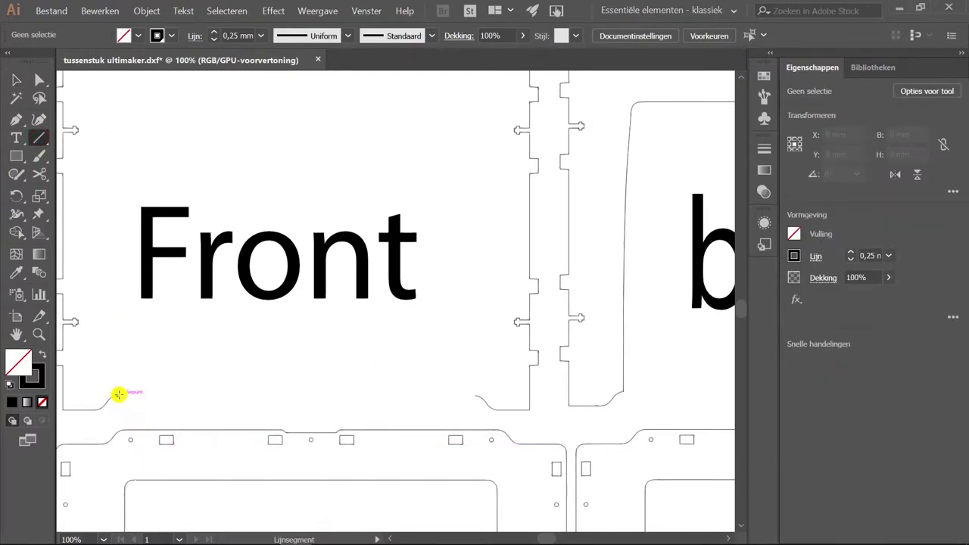
pyautogui.moveTo(119, 395); pyautogui.dragTo(476, 396)
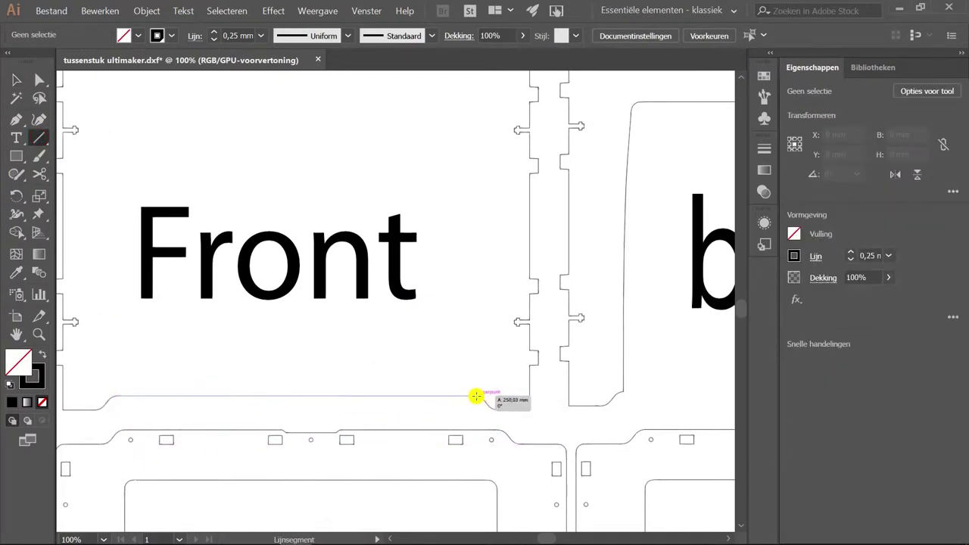
pyautogui.moveTo(476, 396)
pyautogui.mouseDown()
pyautogui.moveTo(477, 417)
pyautogui.moveTo(453, 426)
pyautogui.mouseUp()
pyautogui.scroll(4, 477, 417)
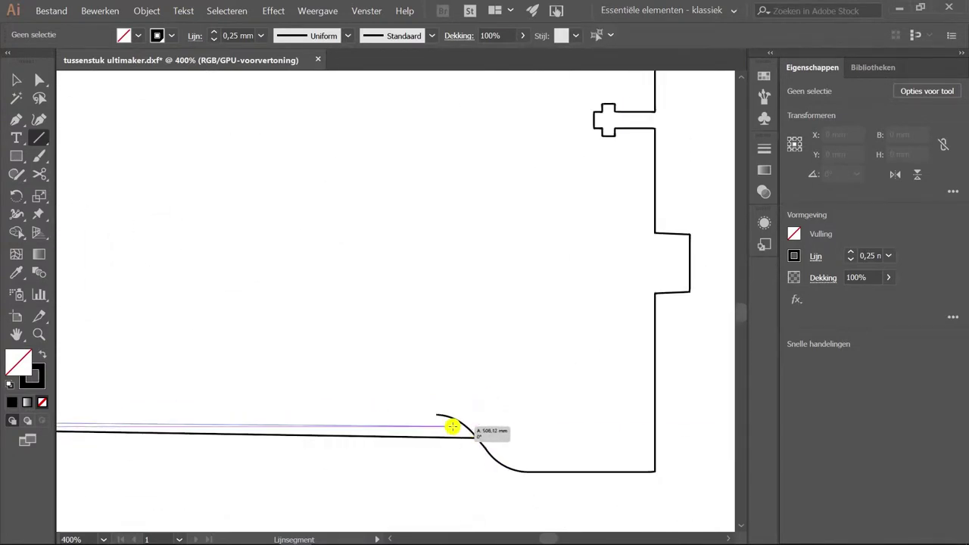
pyautogui.scroll(4, 447, 425)
pyautogui.moveTo(452, 426); pyautogui.dragTo(407, 370)
pyautogui.press('v')
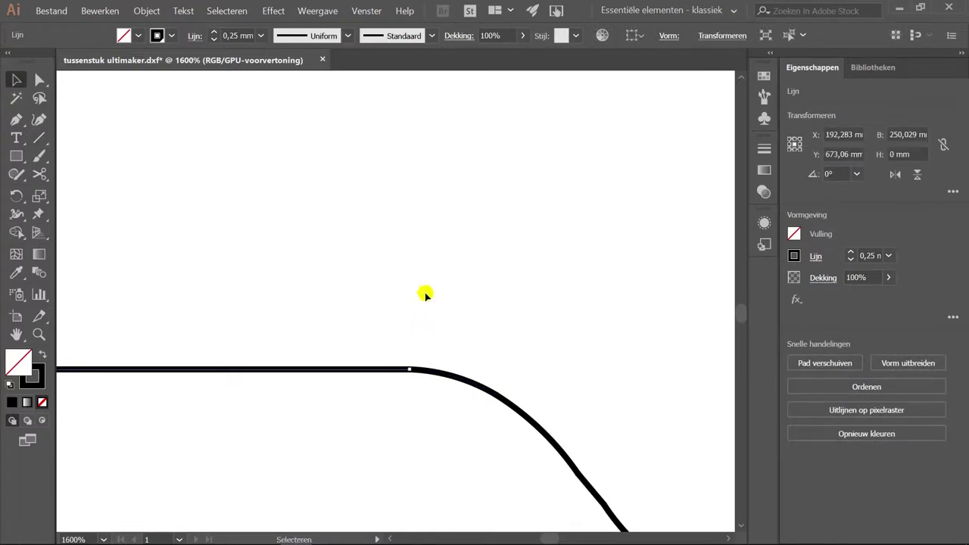
pyautogui.click(424, 289)
pyautogui.scroll(-10, 318, 352)
# - Move the Front label out of the Front panel outline
pyautogui.scroll(-4, 112, 336)
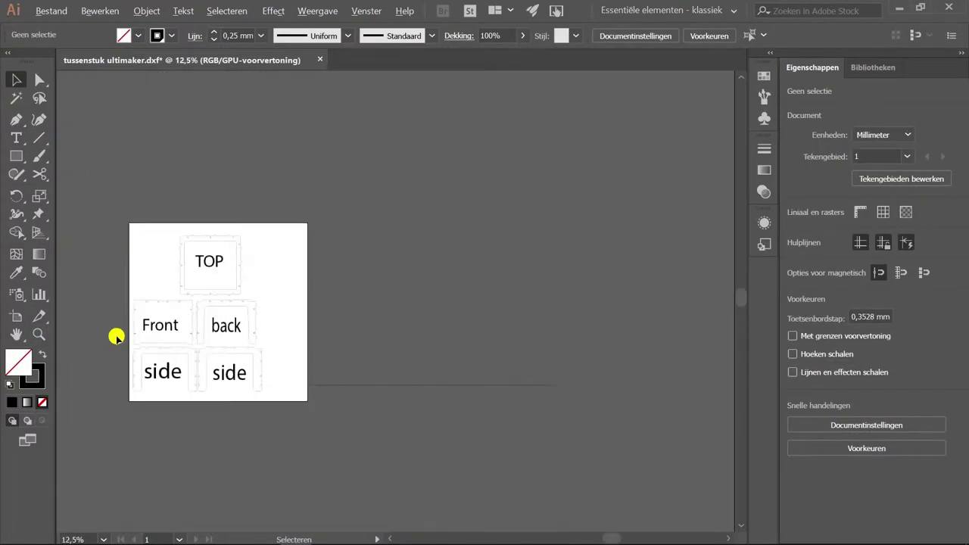
pyautogui.scroll(5, 158, 352)
pyautogui.scroll(3, 71, 303)
pyautogui.scroll(-5, 76, 290)
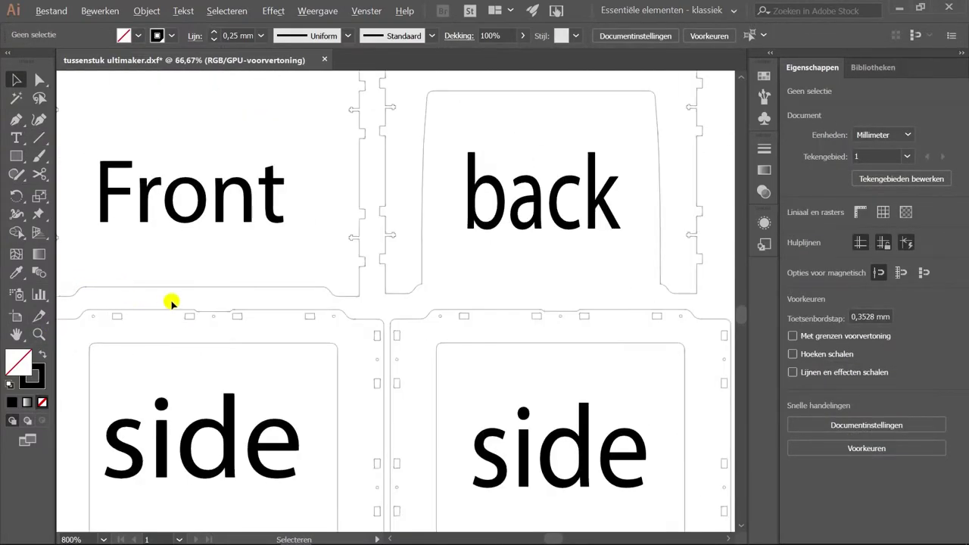
pyautogui.scroll(-3, 169, 300)
pyautogui.scroll(2, 113, 284)
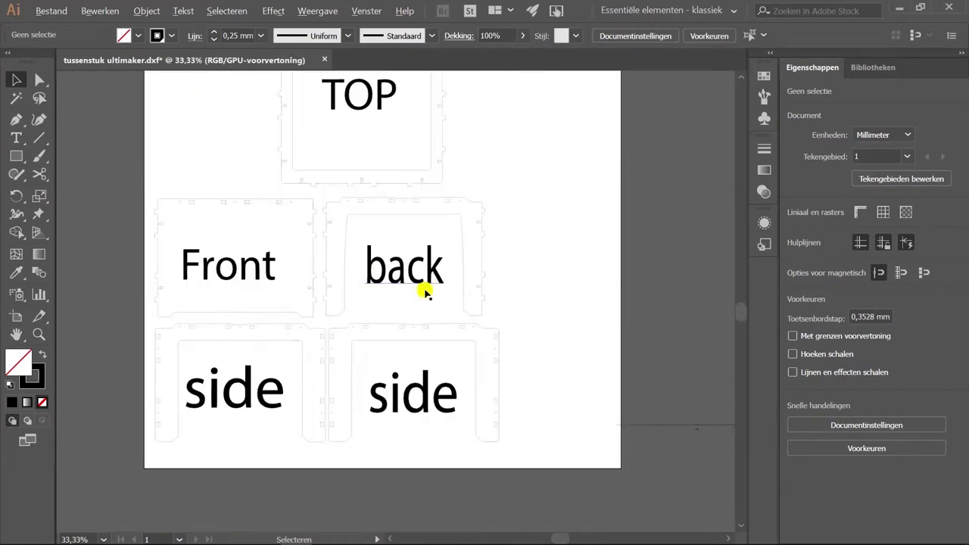
pyautogui.scroll(1, 421, 293)
pyautogui.scroll(-1, 420, 294)
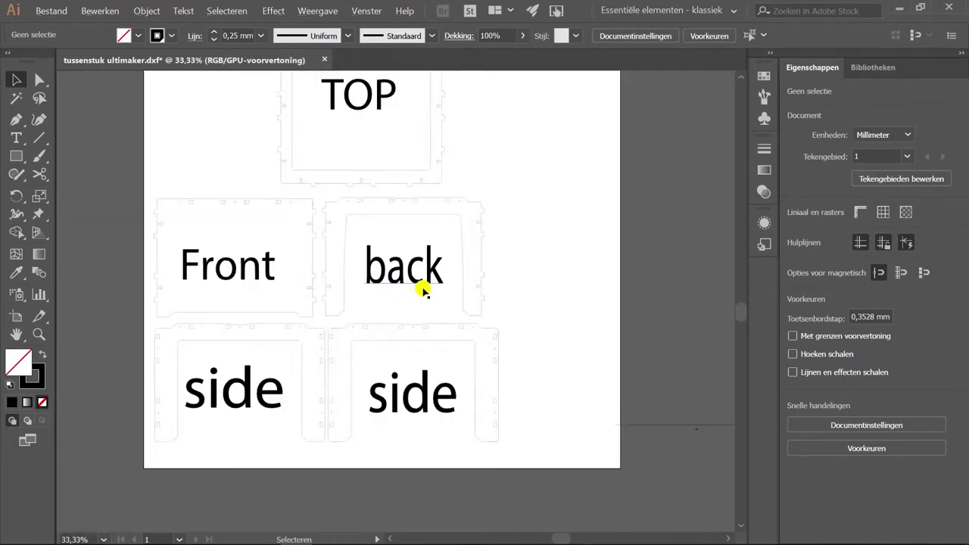
pyautogui.scroll(1, 423, 291)
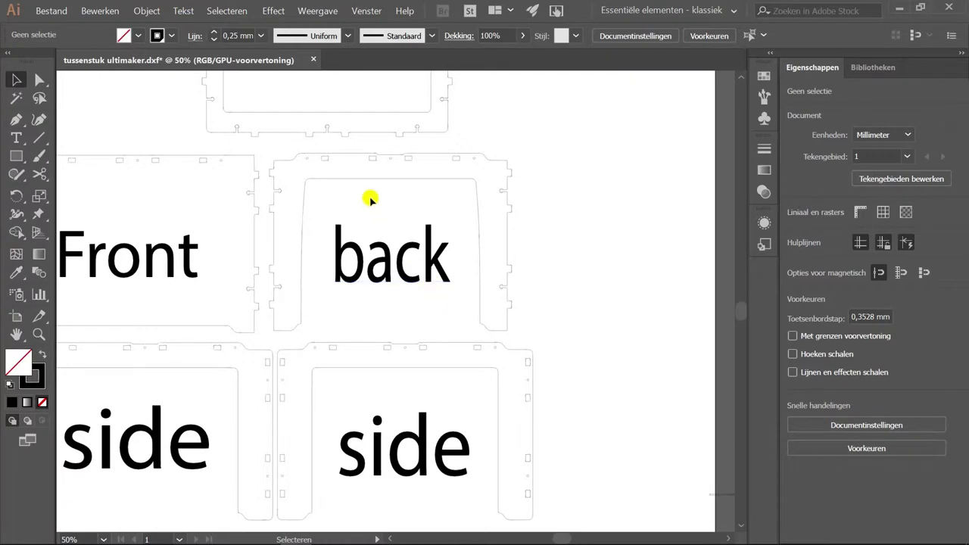
pyautogui.scroll(-1, 225, 229)
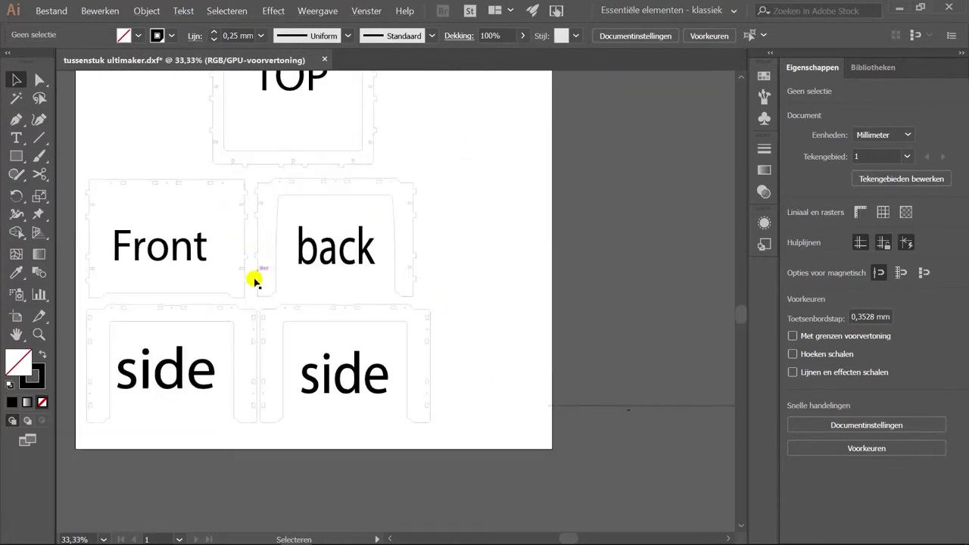
pyautogui.click(92, 174)
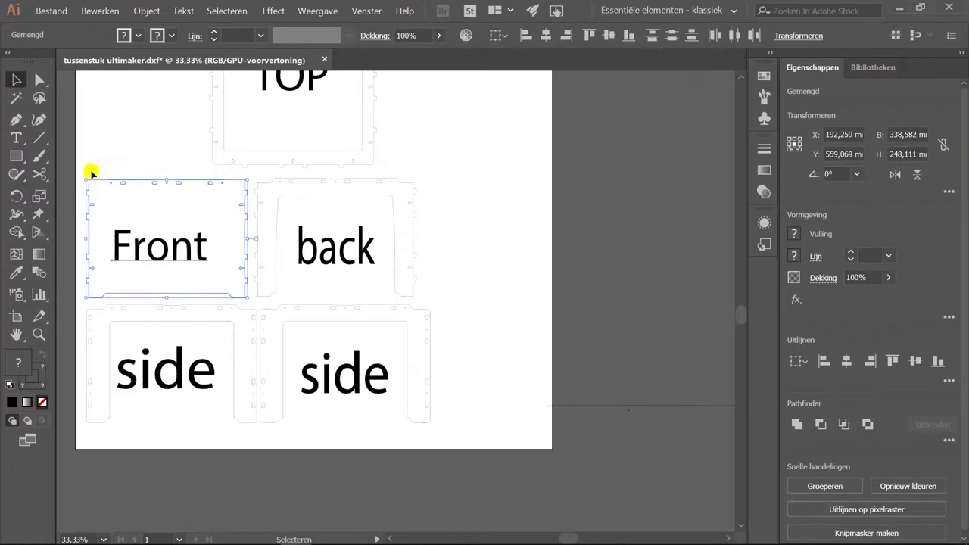
pyautogui.click(144, 120)
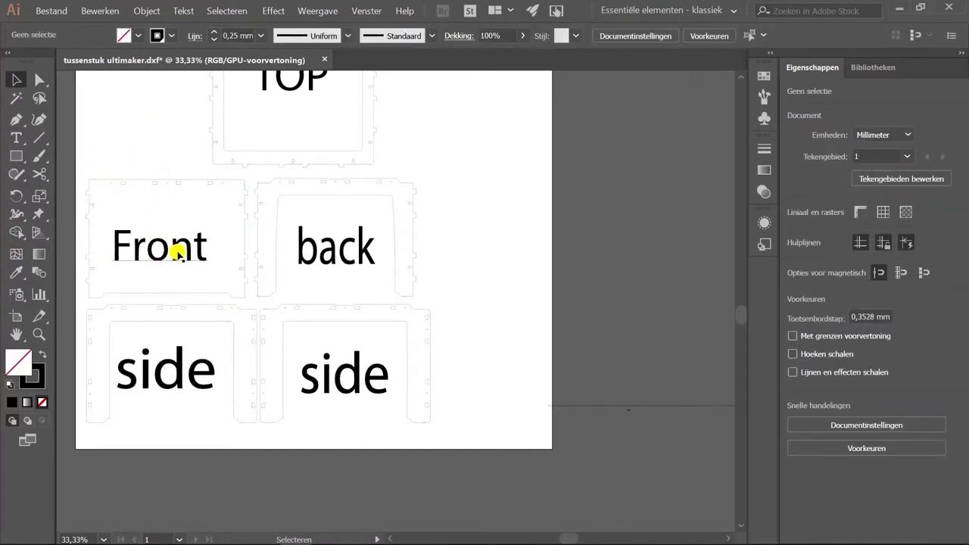
pyautogui.moveTo(178, 254); pyautogui.dragTo(163, 155)
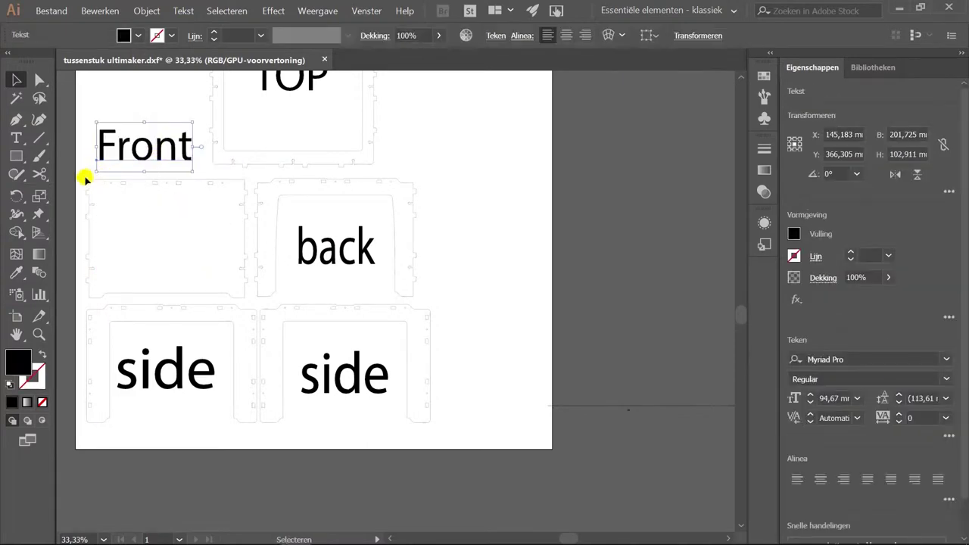
# - Group the empty Front panel outline with Groeperen and reposition it with the label inside
pyautogui.click(249, 301)
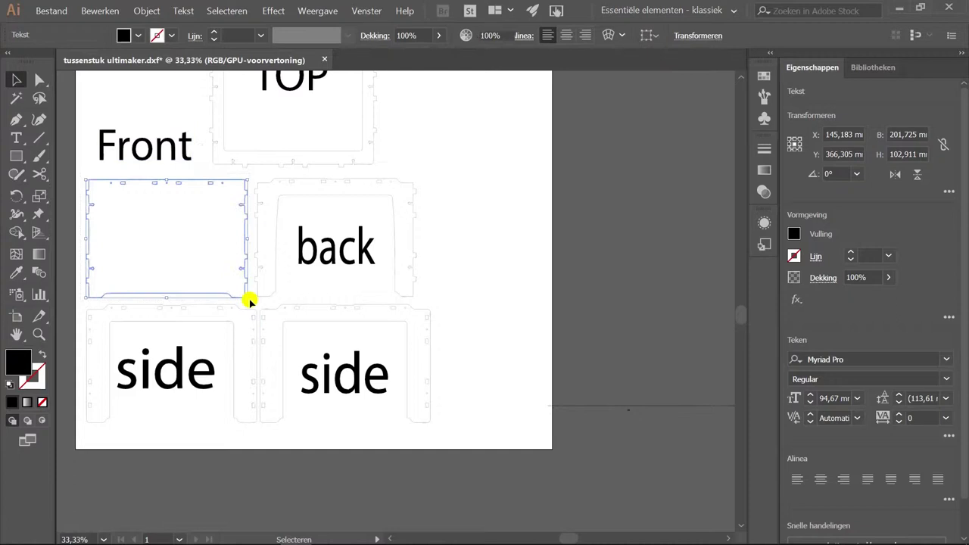
pyautogui.rightClick(173, 229)
pyautogui.click(209, 298)
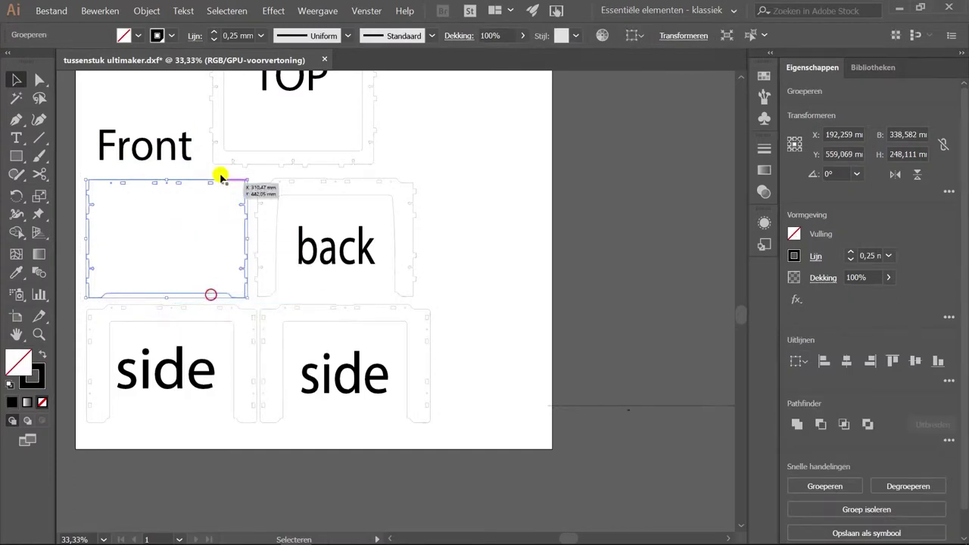
pyautogui.moveTo(204, 175)
pyautogui.mouseDown()
pyautogui.moveTo(159, 153)
pyautogui.moveTo(170, 241)
pyautogui.mouseUp()
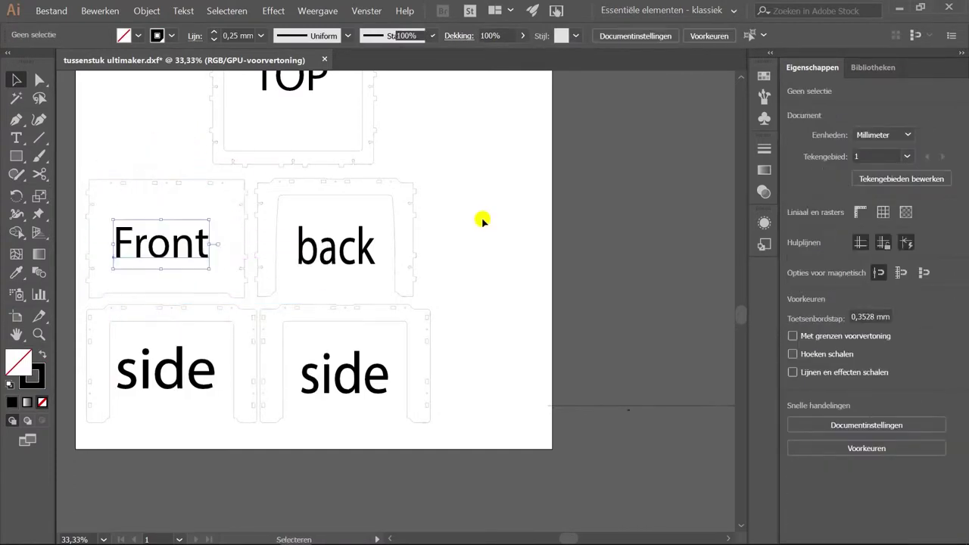
pyautogui.click(480, 219)
pyautogui.scroll(1, 400, 222)
pyautogui.press('super')
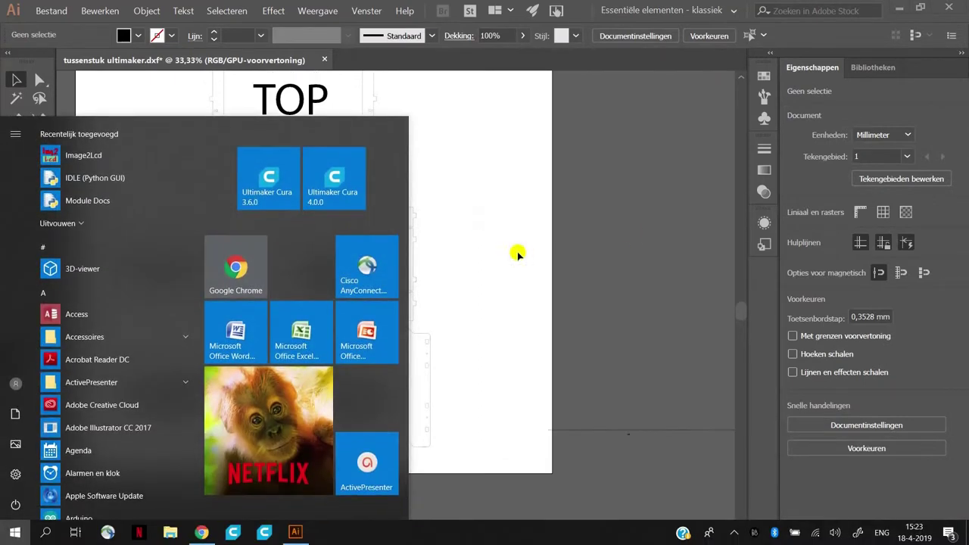
# - Ungroup the back panel group with the Degroeperen command
pyautogui.press('super')
pyautogui.keyDown('alt'); pyautogui.scroll(1, 442, 262); pyautogui.keyUp('alt')
pyautogui.keyDown('alt'); pyautogui.scroll(1, 366, 252); pyautogui.keyUp('alt')
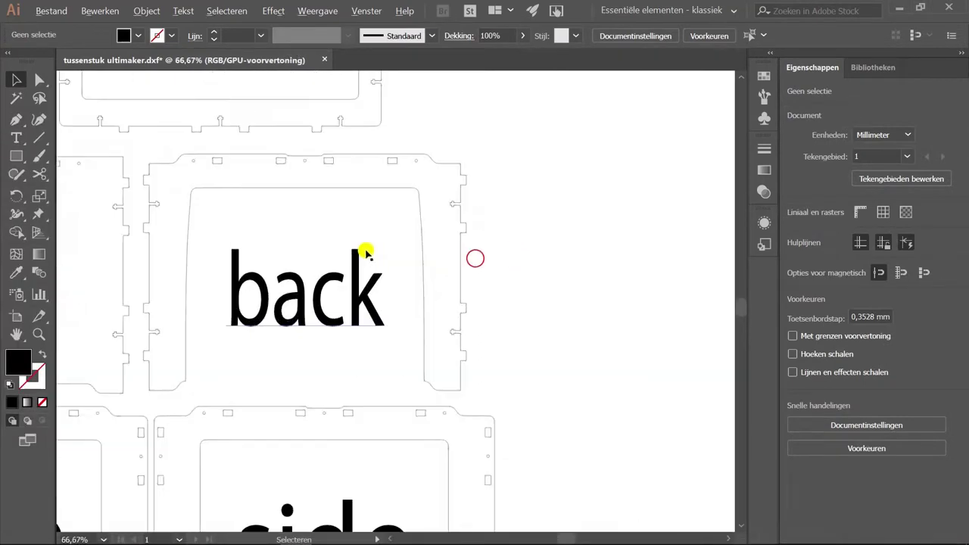
pyautogui.rightClick(299, 190)
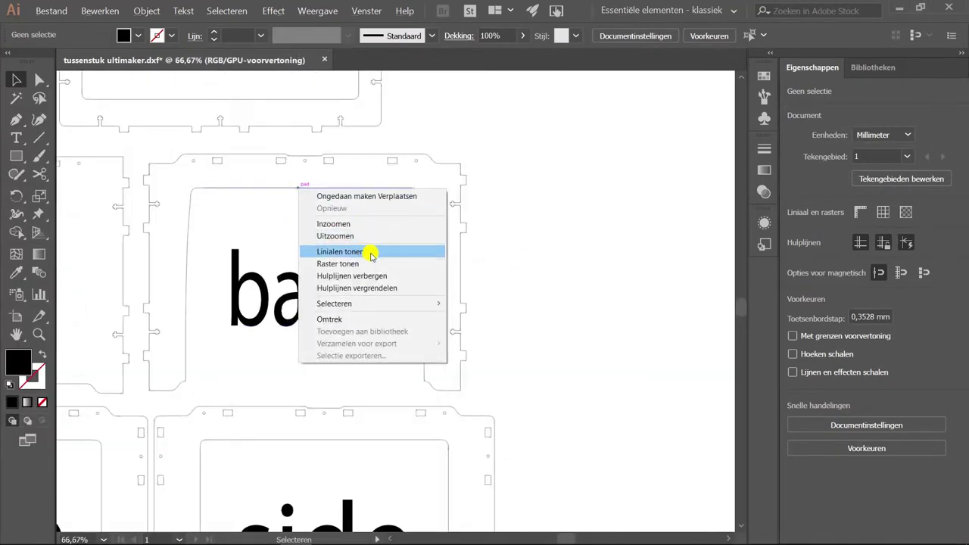
pyautogui.click(501, 226)
pyautogui.click(243, 156)
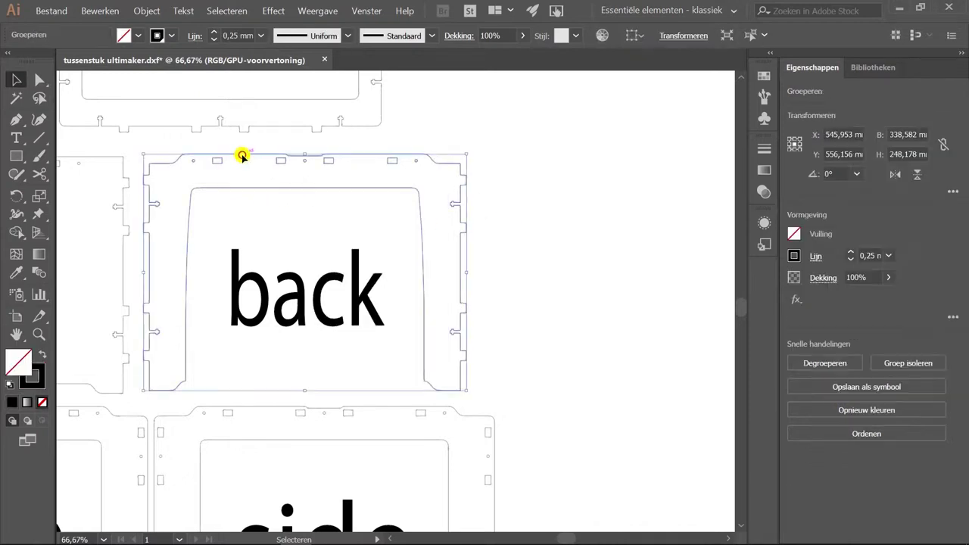
pyautogui.rightClick(243, 156)
pyautogui.click(309, 244)
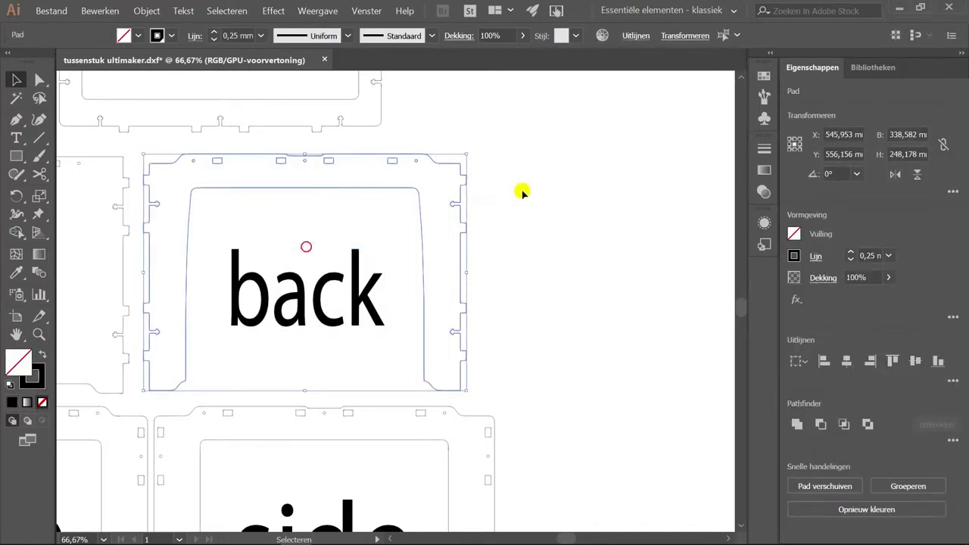
pyautogui.click(522, 190)
# - Zoom into the top-left corner and confirm the back panel parts are now separate
pyautogui.scroll(4, 145, 162)
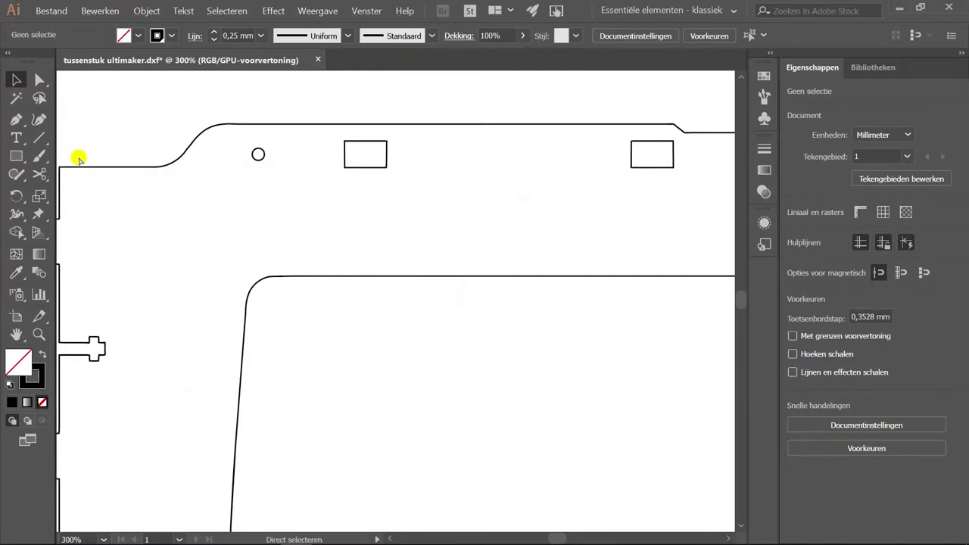
pyautogui.hscroll(1, 79, 158)
pyautogui.hscroll(-3, 79, 157)
pyautogui.hscroll(-1, 98, 163)
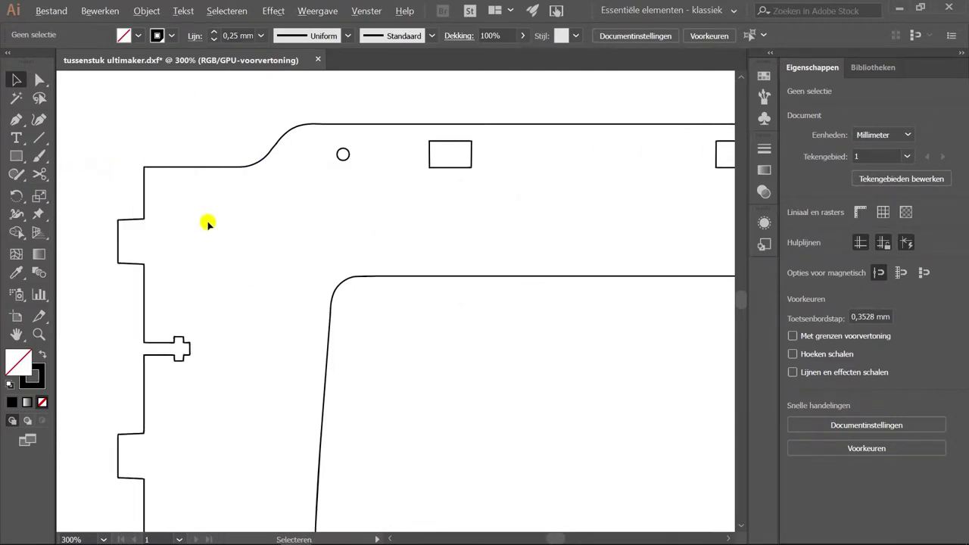
pyautogui.scroll(-5, 208, 223)
pyautogui.click(242, 229)
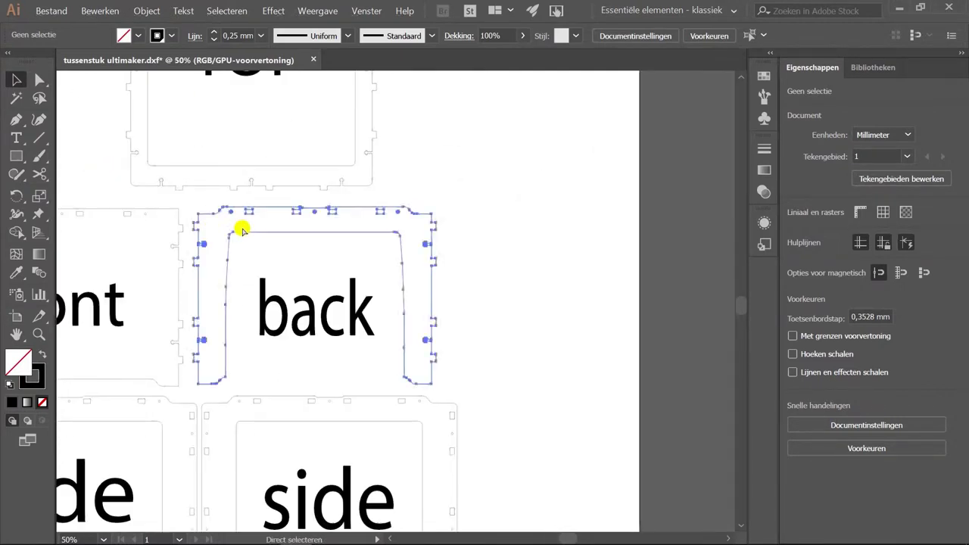
pyautogui.click(487, 227)
pyautogui.scroll(-4, 463, 257)
pyautogui.scroll(-1, 424, 305)
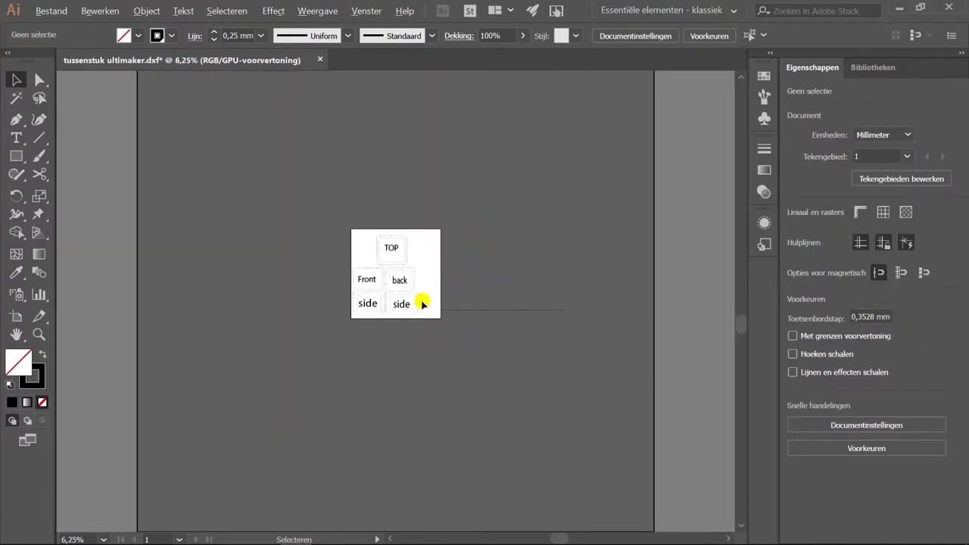
pyautogui.scroll(2, 320, 318)
pyautogui.scroll(2, 364, 288)
pyautogui.scroll(1, 413, 269)
pyautogui.scroll(1, 413, 269)
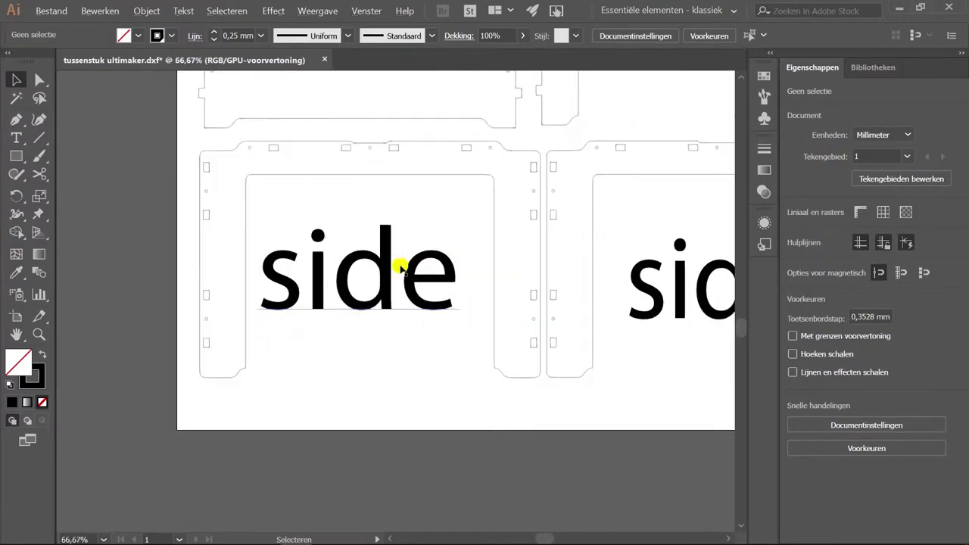
pyautogui.scroll(1, 269, 198)
# - Ungroup the side panel so its outline paths are separate
pyautogui.click(260, 162)
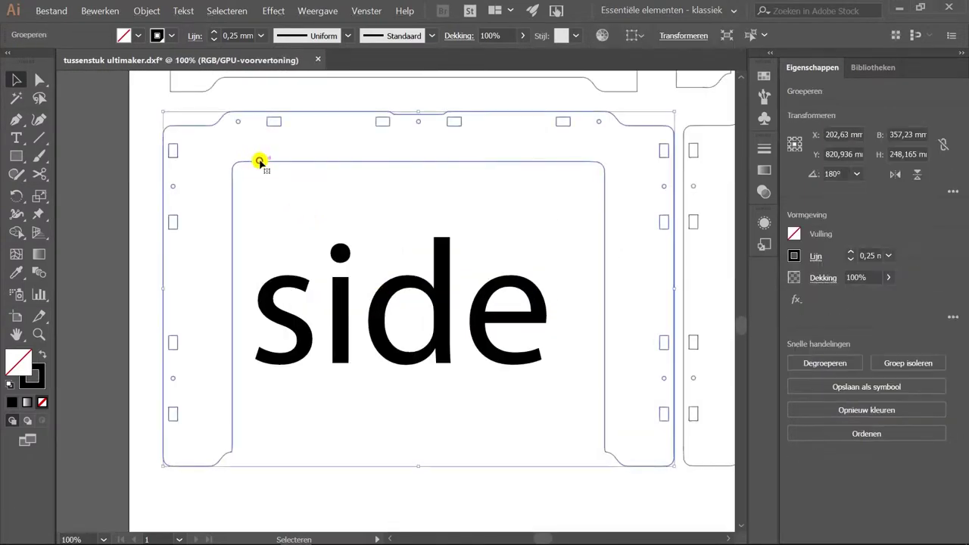
pyautogui.rightClick(260, 162)
pyautogui.click(301, 250)
pyautogui.click(277, 200)
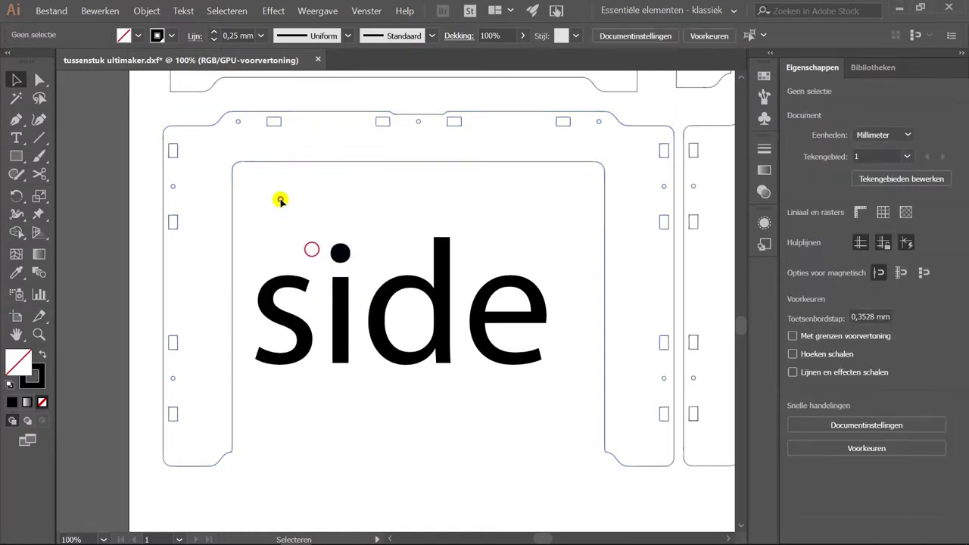
# - Delete the curved step at the panel's top-left corner
pyautogui.scroll(1, 262, 184)
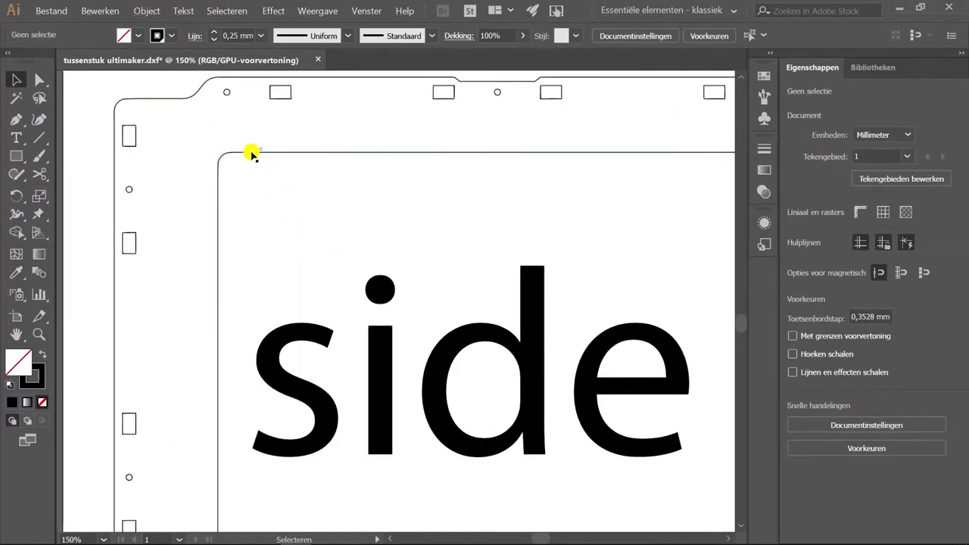
pyautogui.scroll(1, 137, 82)
pyautogui.scroll(2, 152, 84)
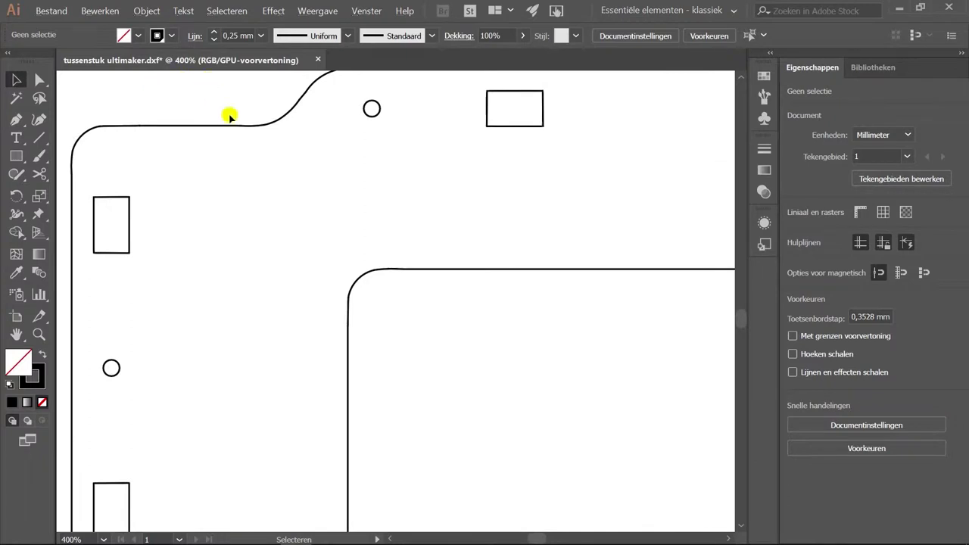
pyautogui.scroll(2, 229, 116)
pyautogui.scroll(1, 184, 158)
pyautogui.scroll(-1, 184, 159)
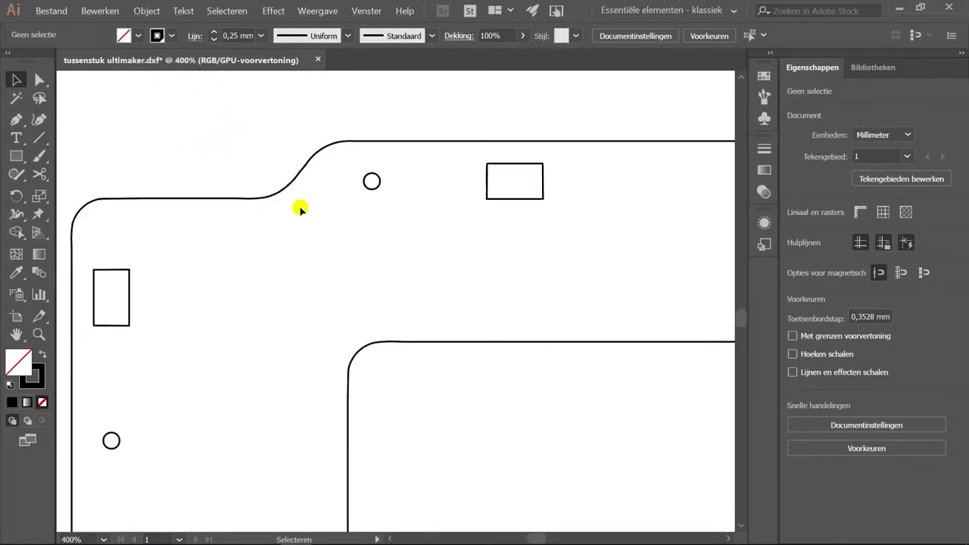
pyautogui.moveTo(112, 122); pyautogui.dragTo(151, 175)
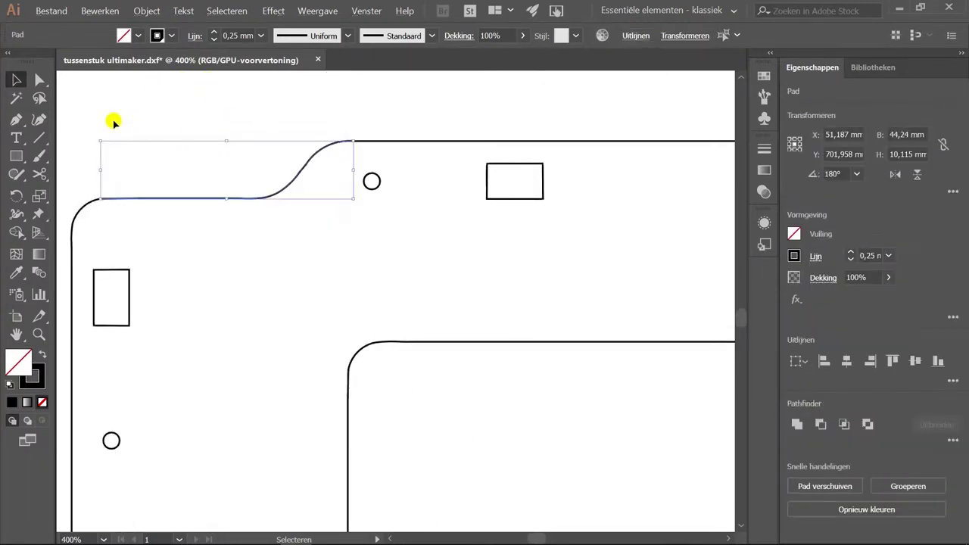
pyautogui.press('Delete')
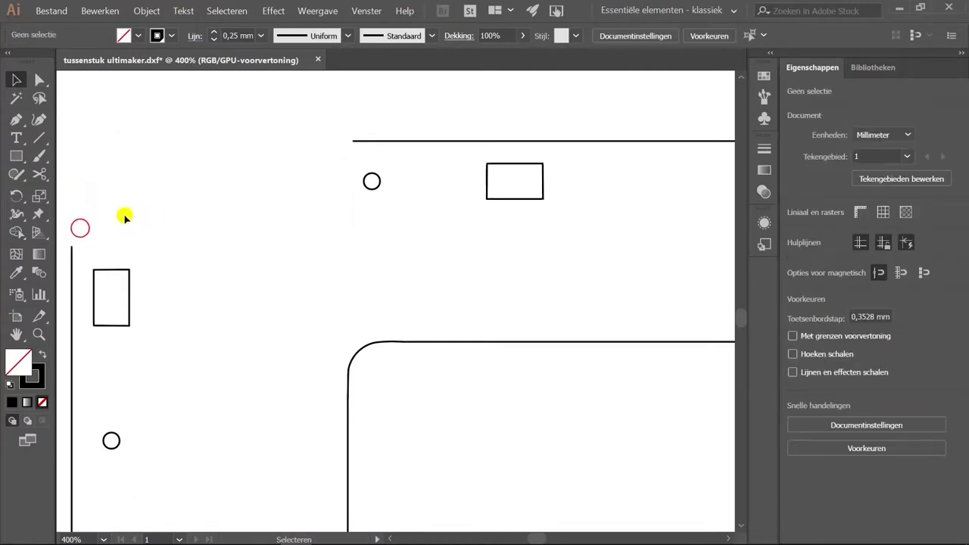
# - Draw an 18.479 mm vertical edge and a 49.232 mm horizontal edge meeting at the corner
pyautogui.click(38, 137)
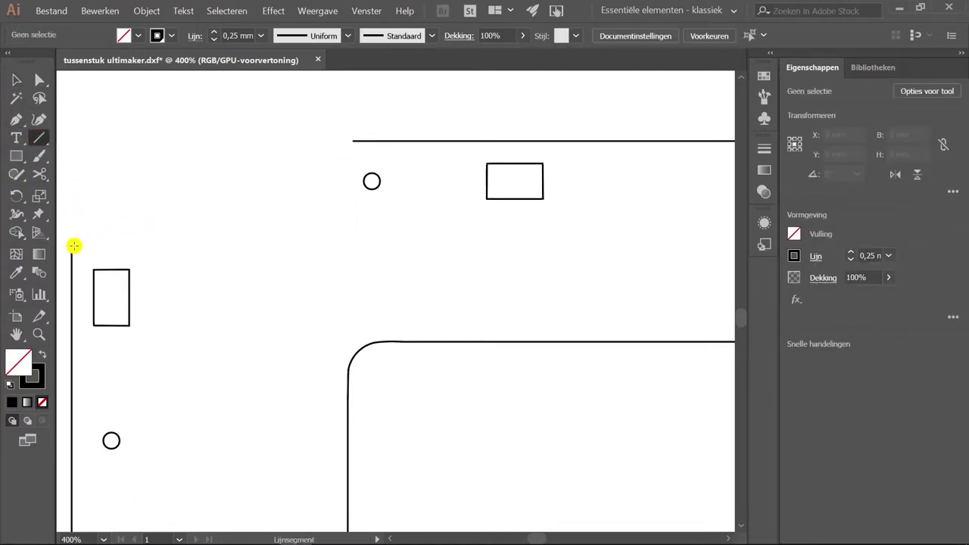
pyautogui.moveTo(72, 246); pyautogui.dragTo(216, 139)
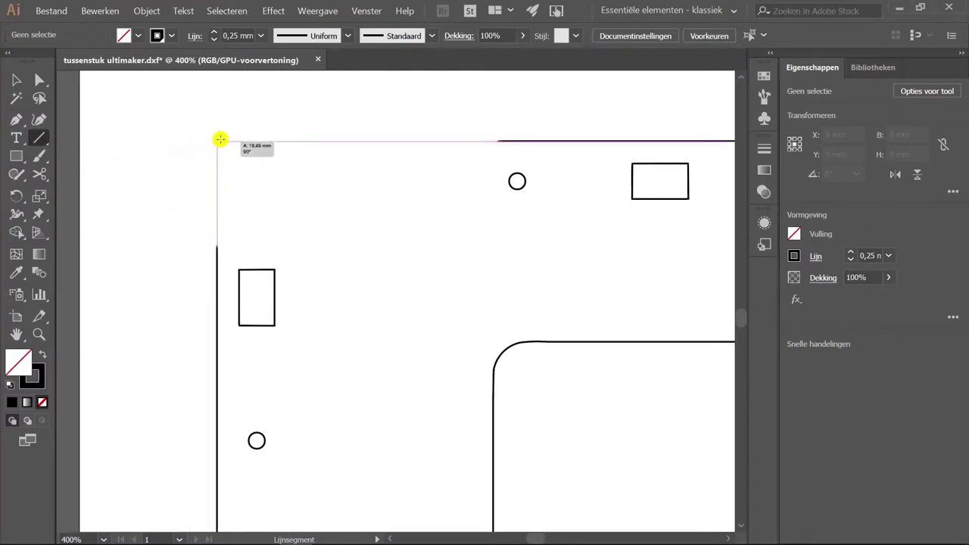
pyautogui.moveTo(216, 139); pyautogui.dragTo(217, 142)
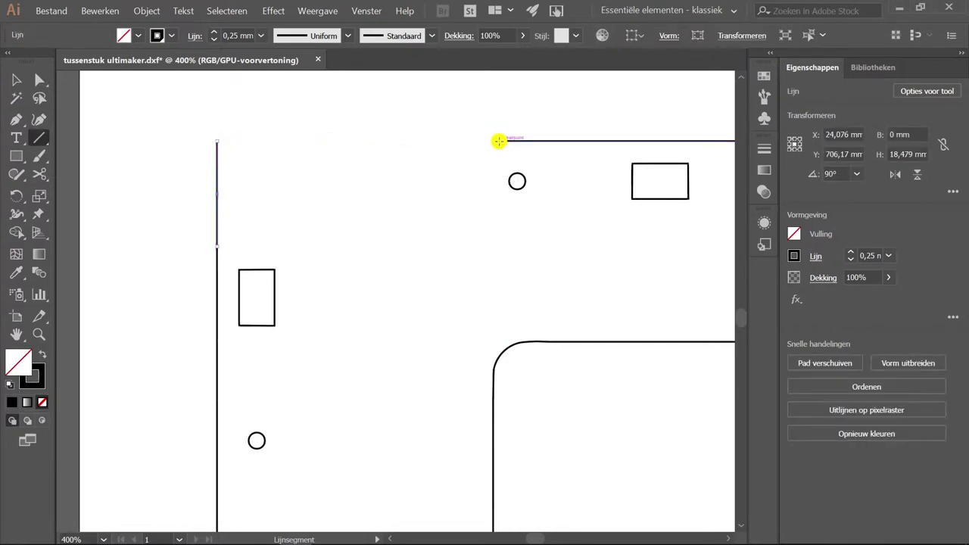
pyautogui.moveTo(500, 141); pyautogui.dragTo(217, 141)
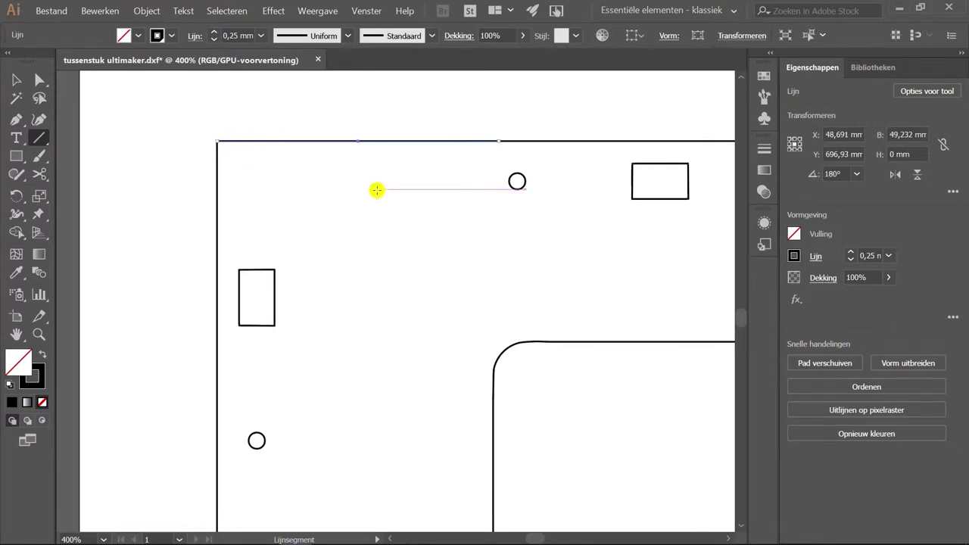
pyautogui.keyDown('ctrl'); pyautogui.click(369, 201); pyautogui.keyUp('ctrl')
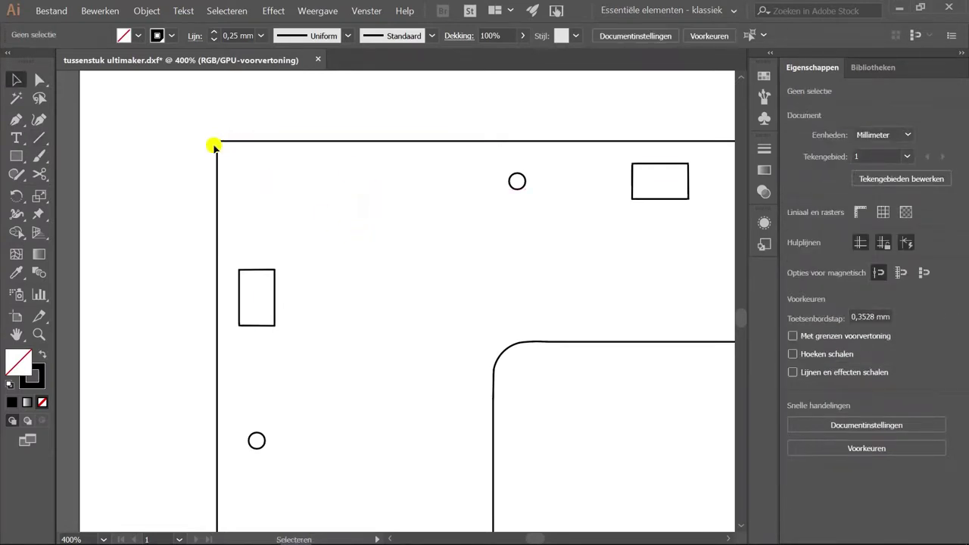
# - Delete the bottom segment of the notch in the top edge
pyautogui.hscroll(-1, 227, 146)
pyautogui.scroll(2, 246, 145)
pyautogui.scroll(-5, 250, 148)
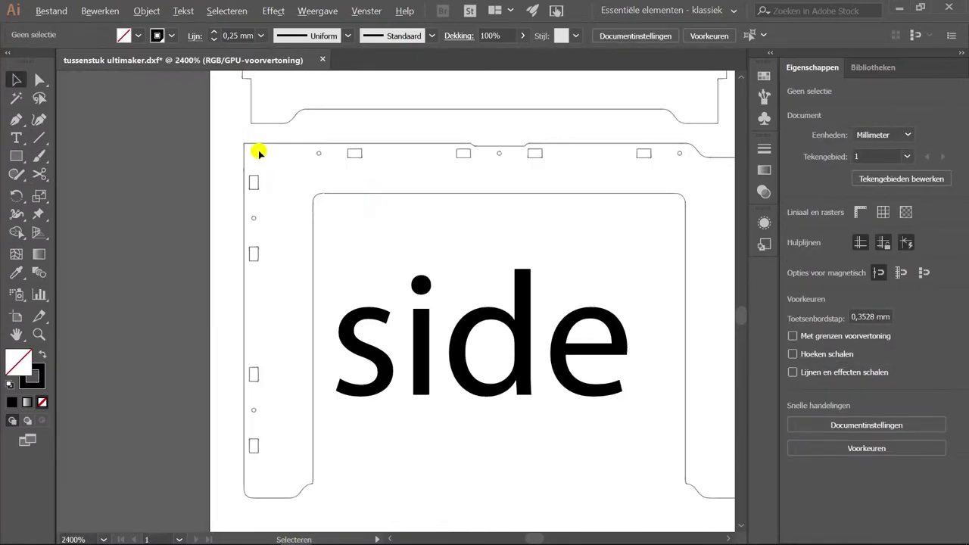
pyautogui.scroll(-2, 413, 159)
pyautogui.scroll(-2, 493, 166)
pyautogui.scroll(3, 391, 151)
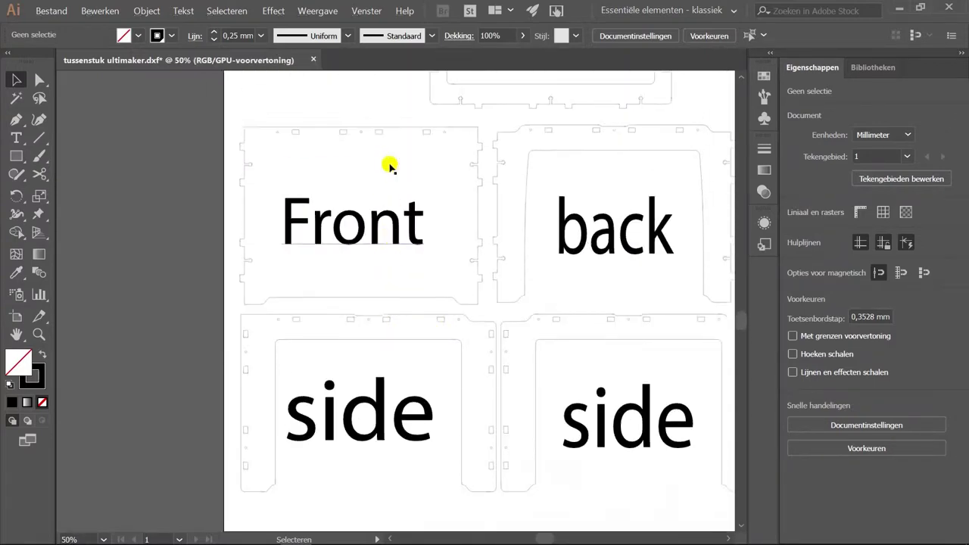
pyautogui.scroll(1, 370, 151)
pyautogui.scroll(3, 372, 167)
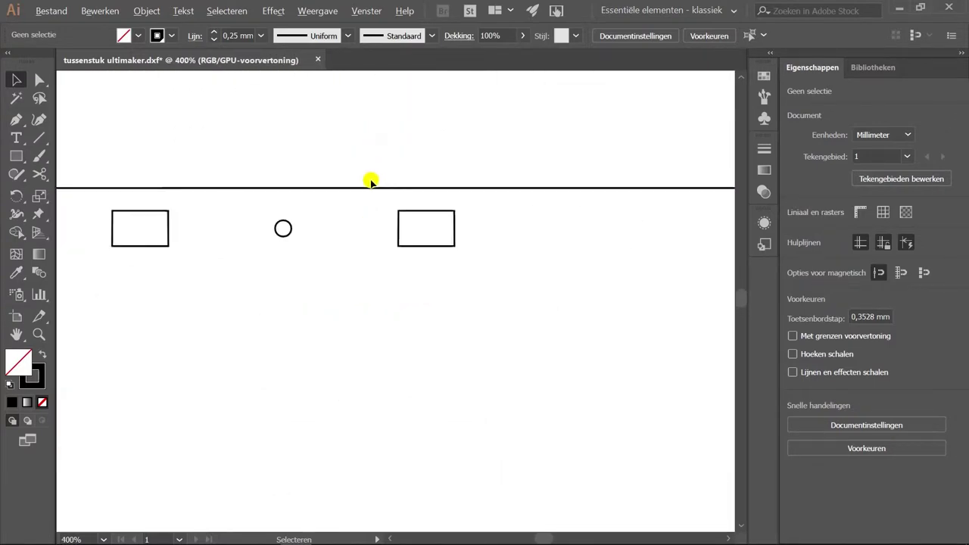
pyautogui.scroll(-4, 363, 242)
pyautogui.scroll(2, 363, 287)
pyautogui.scroll(4, 372, 281)
pyautogui.scroll(3, 415, 242)
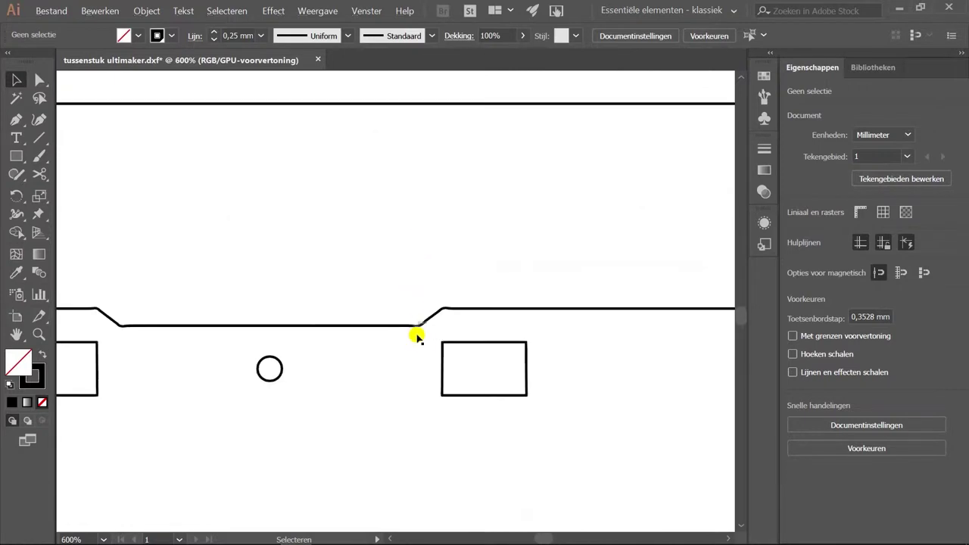
pyautogui.click(104, 304)
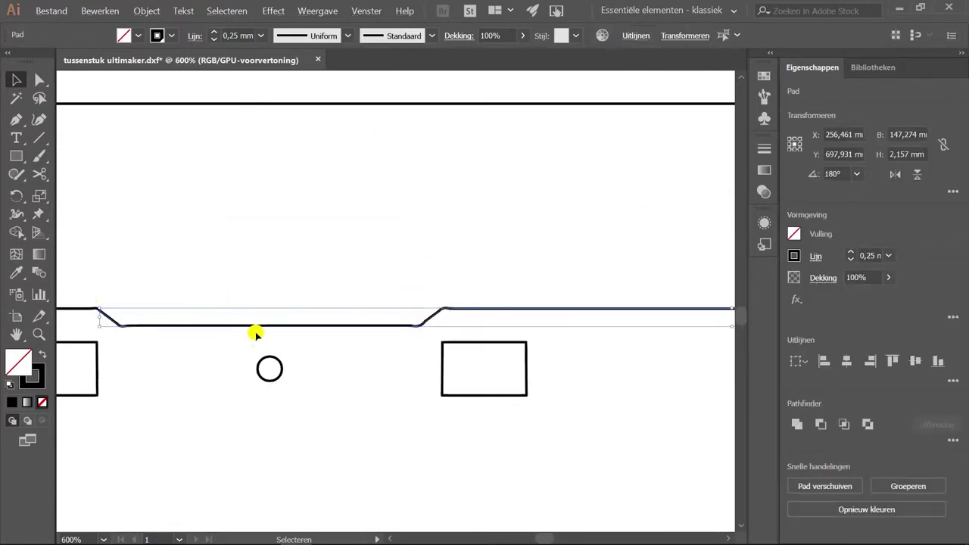
pyautogui.click(340, 345)
pyautogui.scroll(-3, 347, 337)
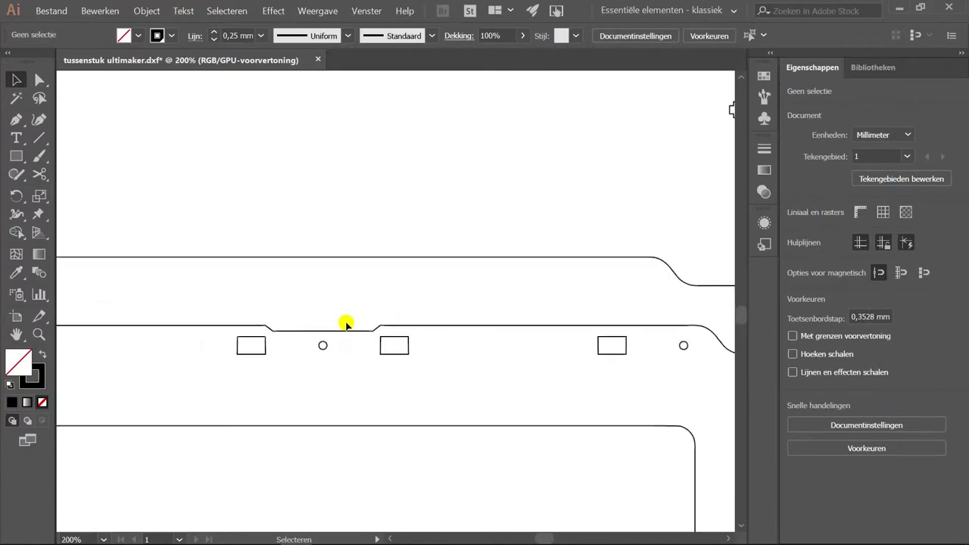
pyautogui.moveTo(369, 339); pyautogui.dragTo(340, 310)
pyautogui.press('Delete')
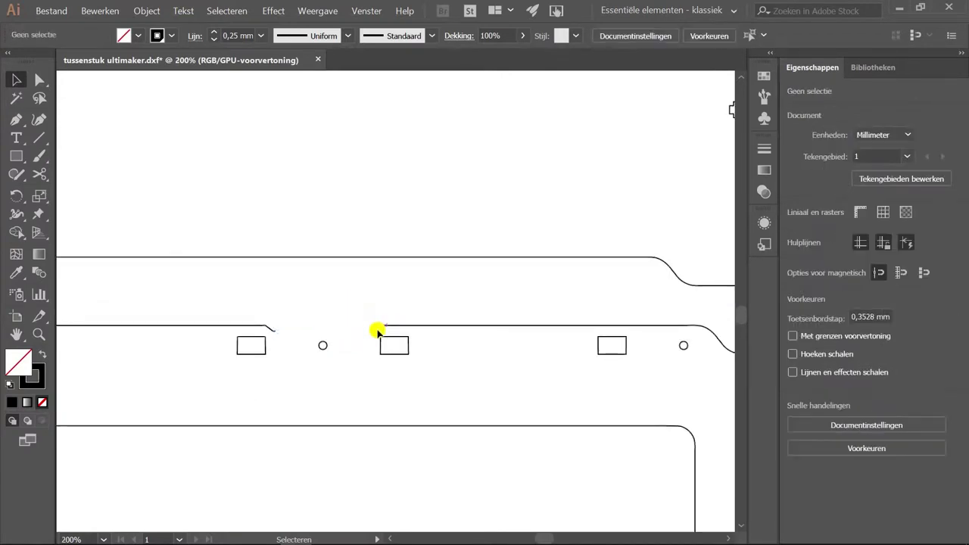
# - Delete the notch's remaining curved and diagonal segments
pyautogui.scroll(2, 378, 331)
pyautogui.scroll(4, 385, 371)
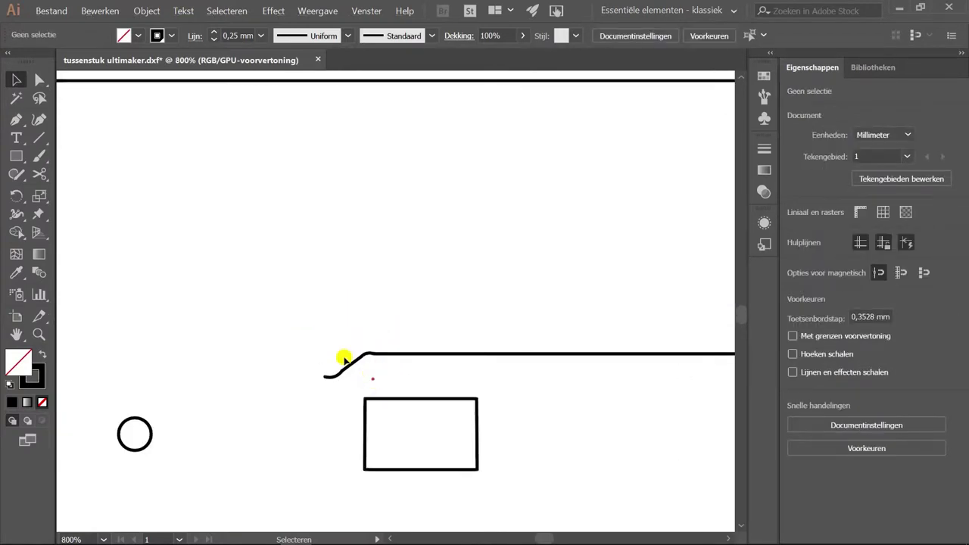
pyautogui.click(344, 360)
pyautogui.press('Delete')
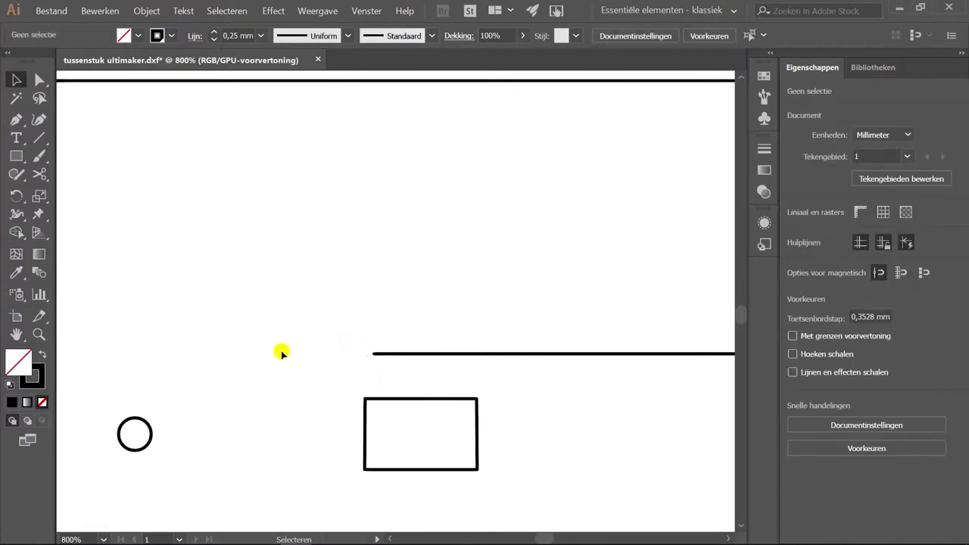
pyautogui.hscroll(-1, 275, 351)
pyautogui.hscroll(-3, 275, 351)
pyautogui.hscroll(-3, 275, 350)
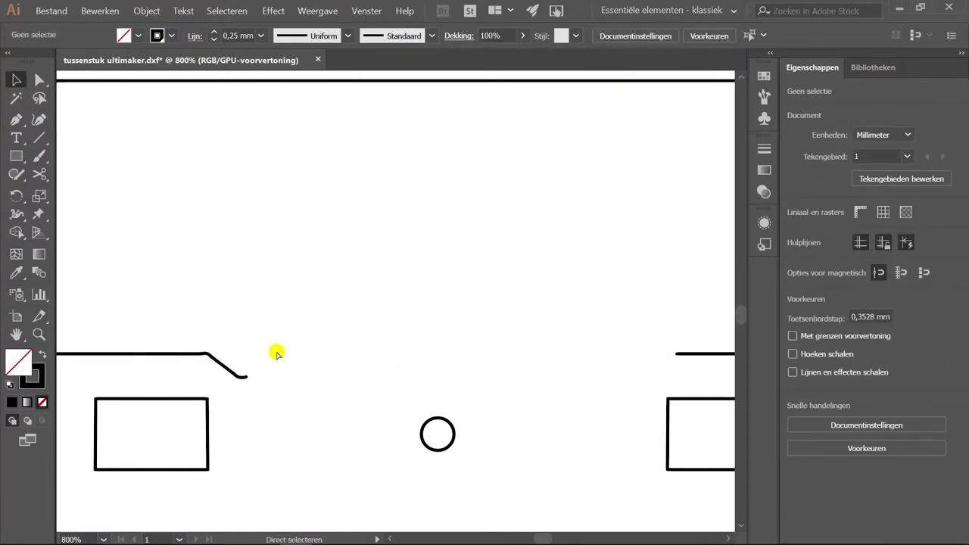
pyautogui.click(211, 350)
pyautogui.click(277, 357)
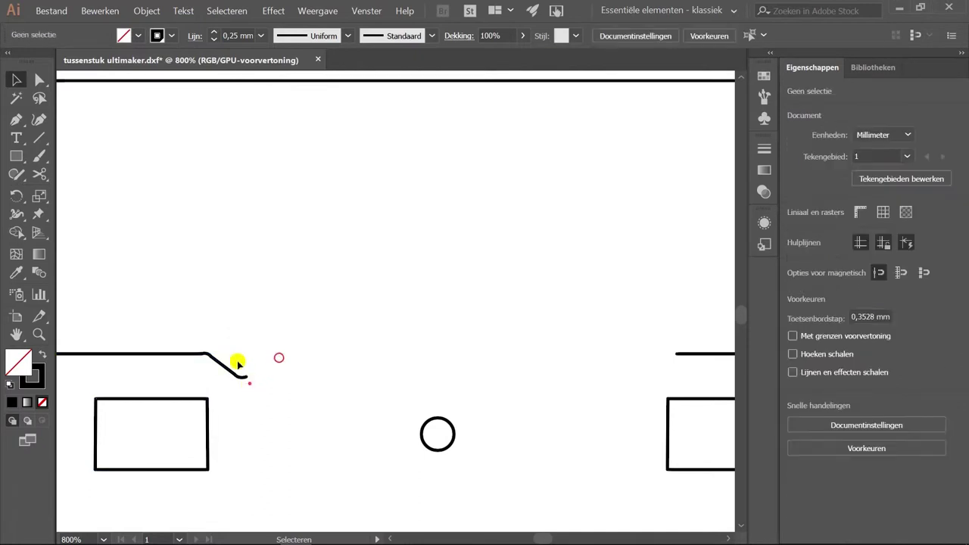
pyautogui.click(249, 382)
pyautogui.press('Delete')
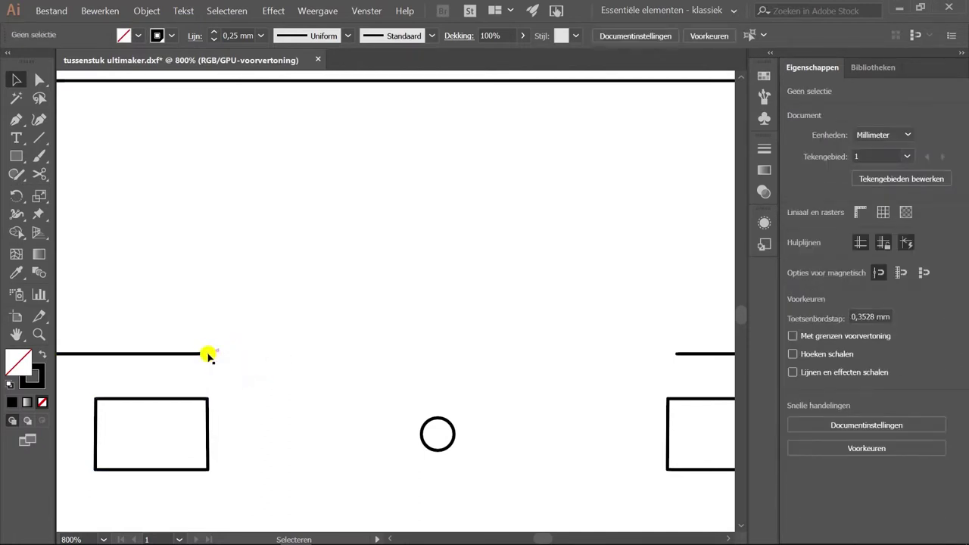
# - Bridge the gap in the top edge with a straight 41.54 mm line
pyautogui.click(39, 138)
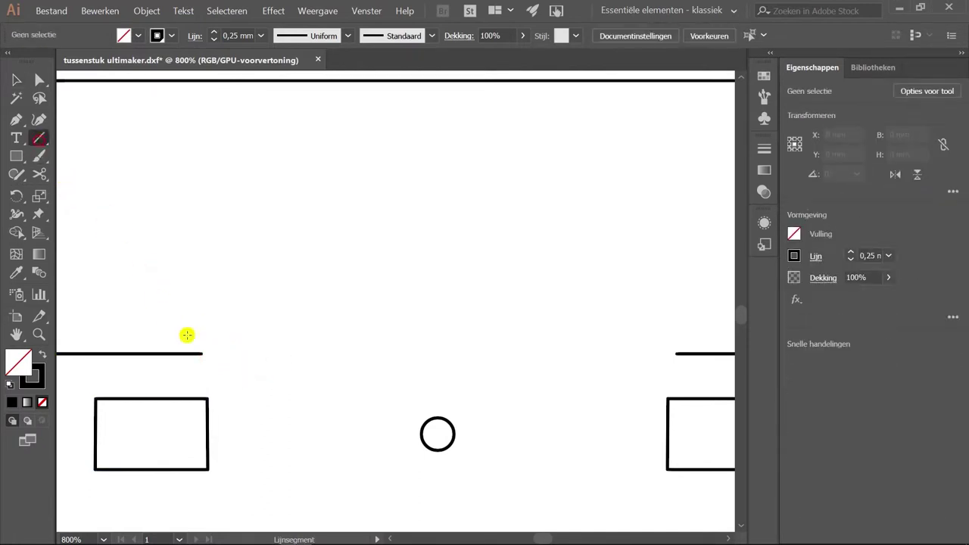
pyautogui.moveTo(201, 353); pyautogui.dragTo(676, 353)
pyautogui.press('v')
pyautogui.click(473, 272)
# - Delete the curved step path at the Back panel's other top corner
pyautogui.hotkey('ctrl', '0')
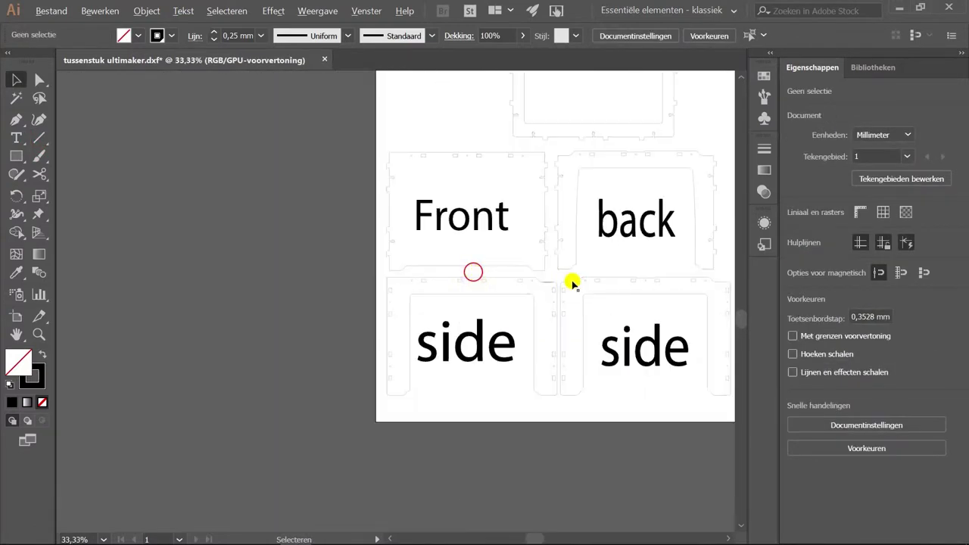
pyautogui.scroll(3, 571, 281)
pyautogui.scroll(2, 568, 287)
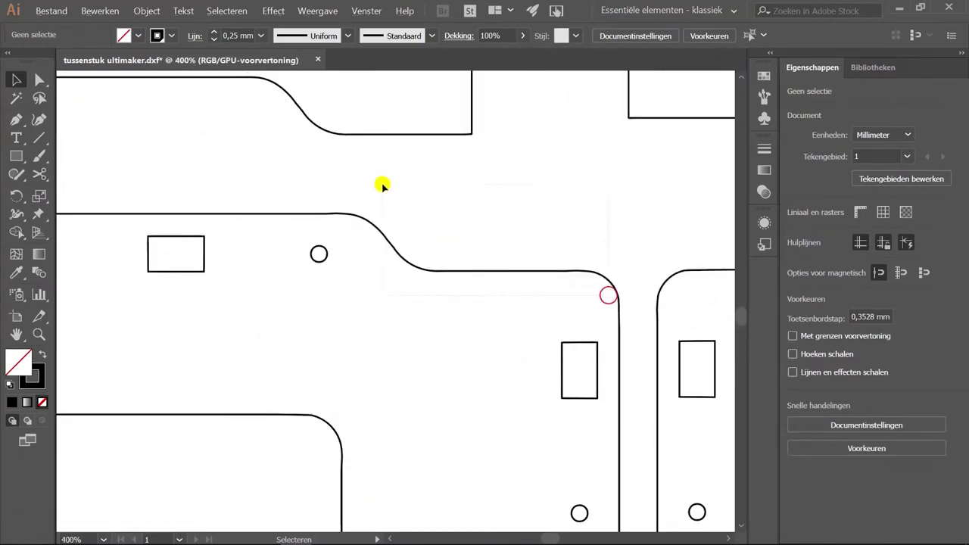
pyautogui.click(608, 295)
pyautogui.press('Delete')
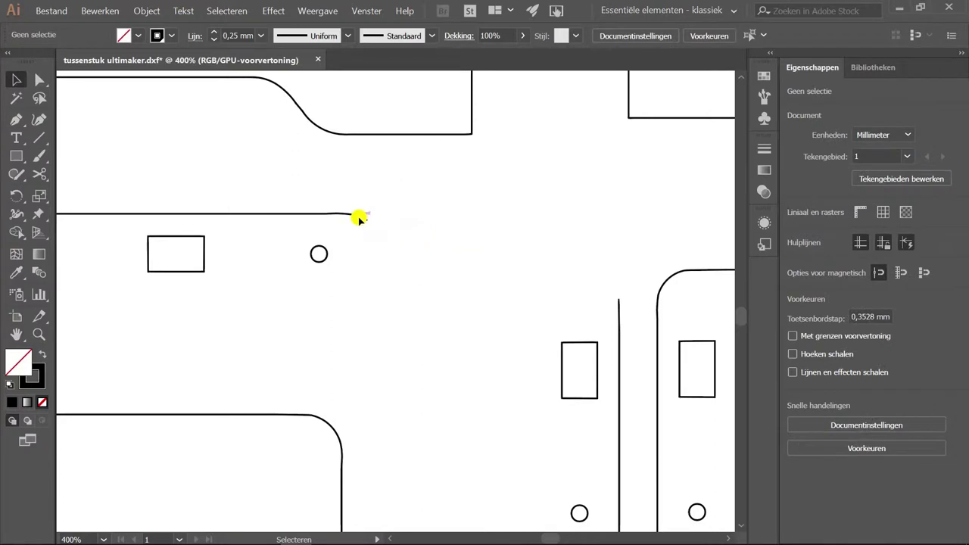
pyautogui.click(361, 217)
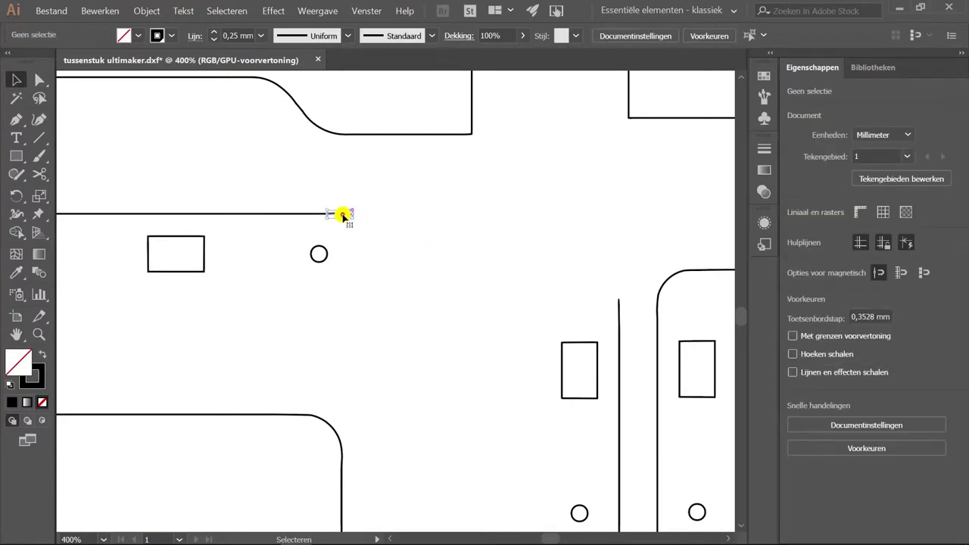
# - Draw a 50.986 mm horizontal edge and a 14.992 mm vertical edge forming a square corner
pyautogui.click(40, 138)
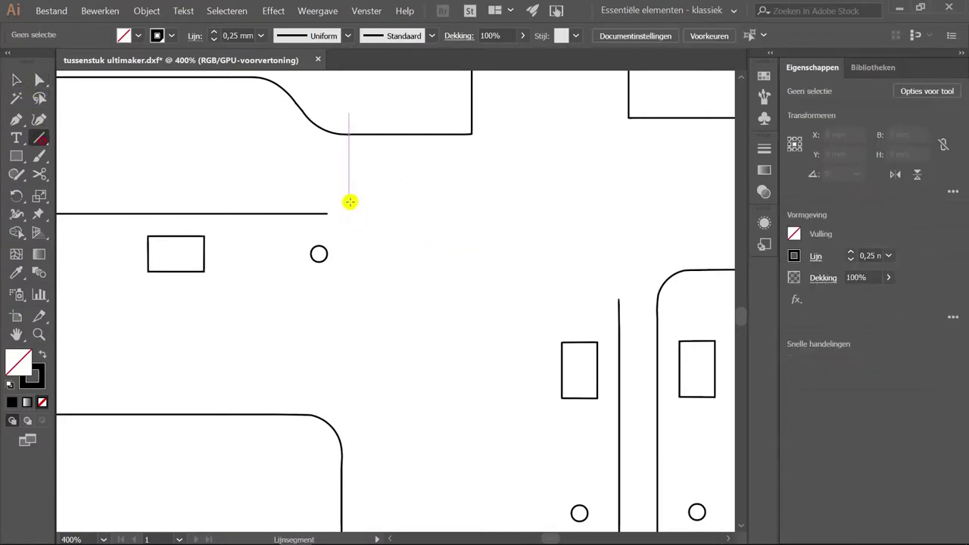
pyautogui.moveTo(327, 213); pyautogui.dragTo(623, 219)
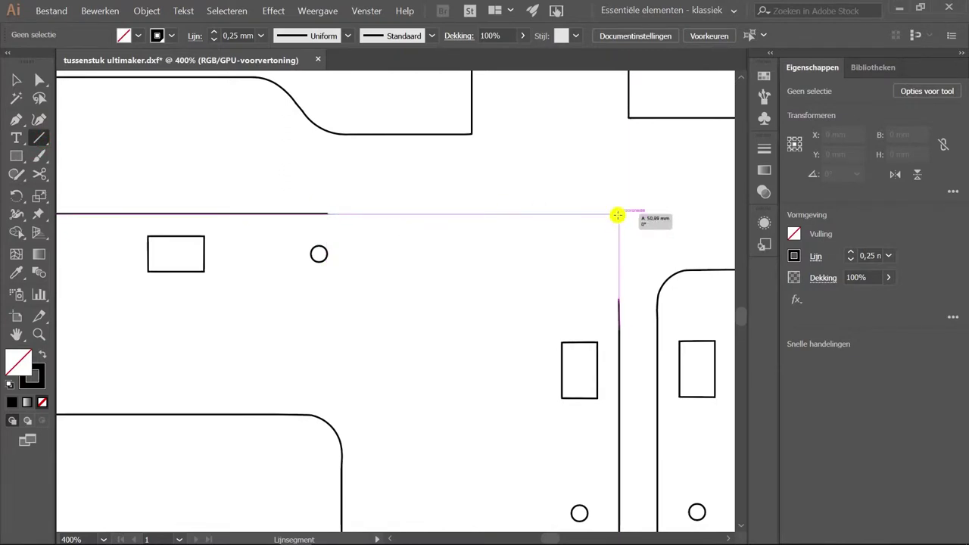
pyautogui.moveTo(624, 219); pyautogui.dragTo(620, 219)
pyautogui.moveTo(620, 298); pyautogui.dragTo(619, 215)
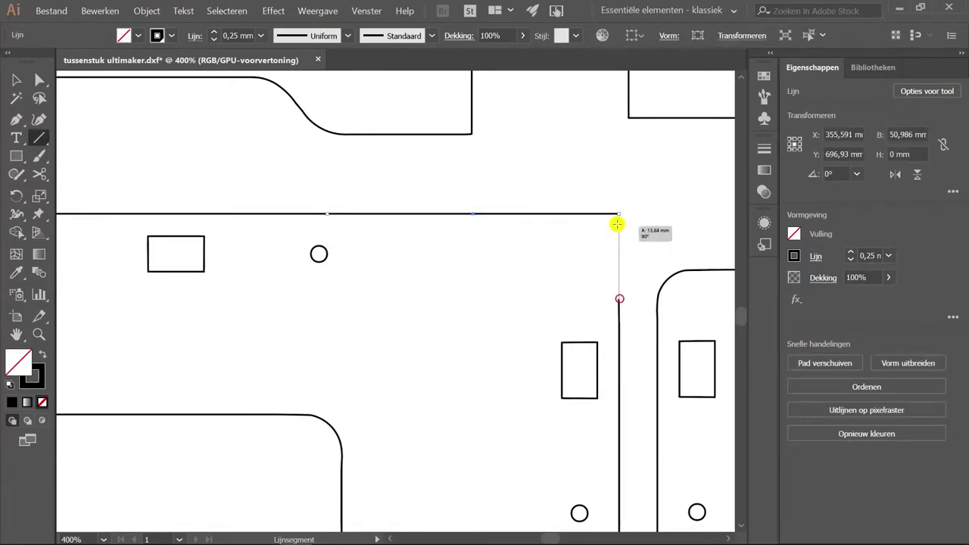
pyautogui.press('v')
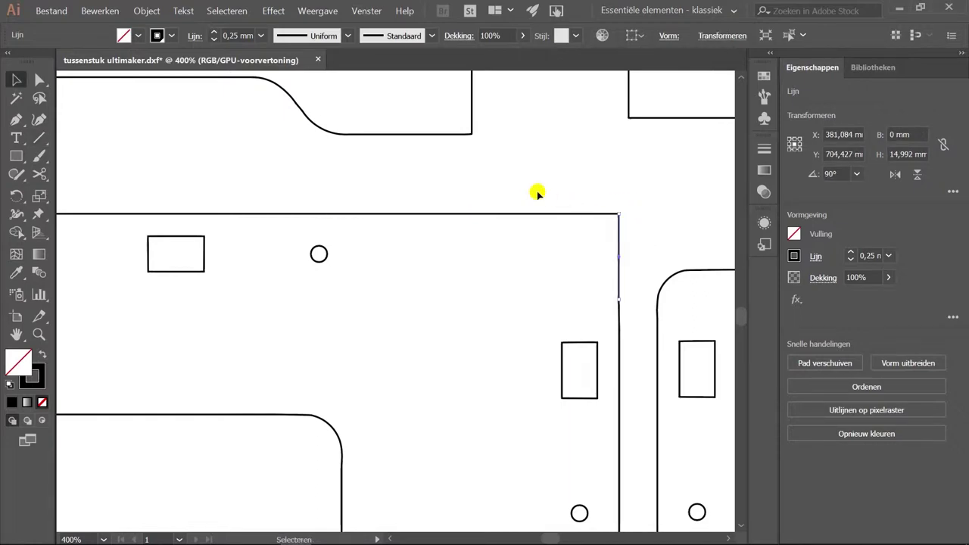
pyautogui.click(537, 192)
pyautogui.click(502, 286)
pyautogui.hotkey('ctrl', '0')
# - Delete the 'side' label and the large inner cutout rectangle
pyautogui.hotkey('ctrl', '-')
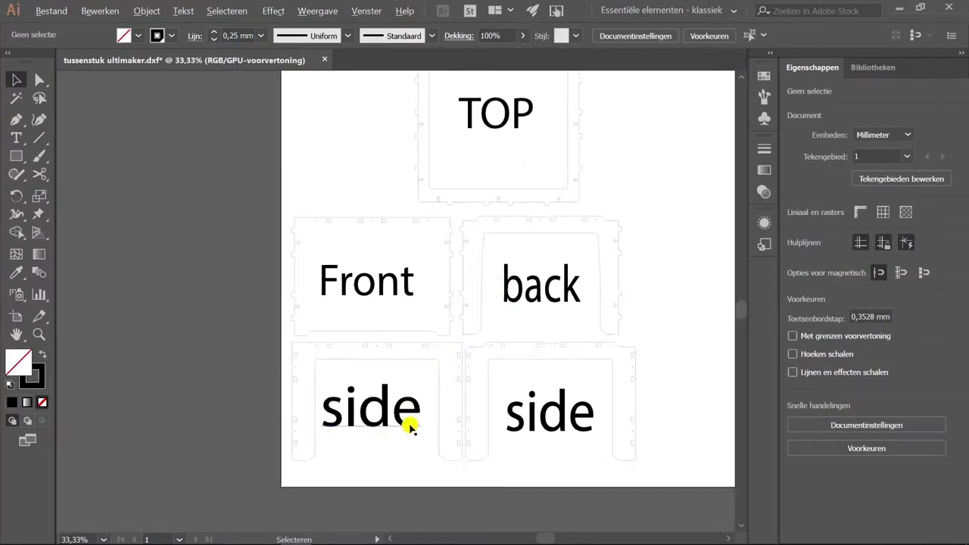
pyautogui.scroll(2, 364, 443)
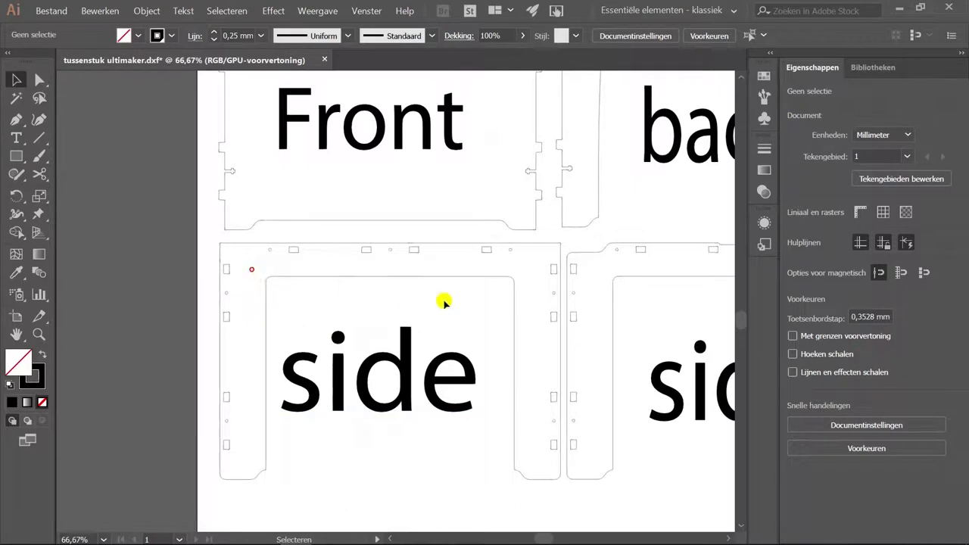
pyautogui.click(527, 325)
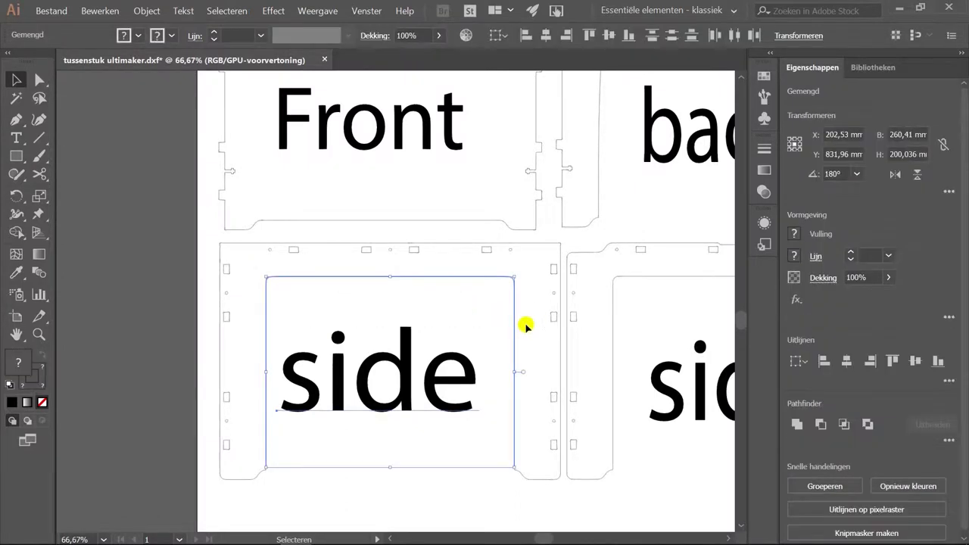
pyautogui.press('Delete')
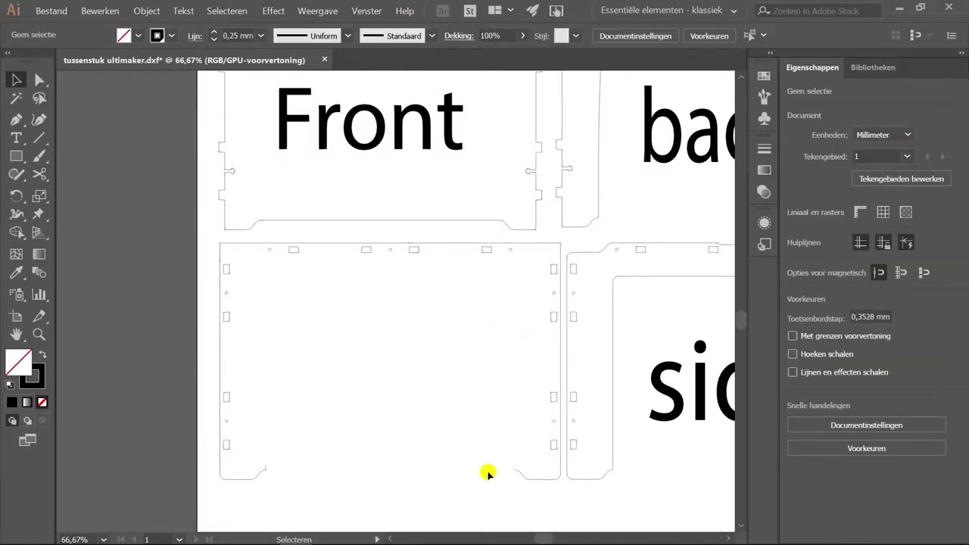
pyautogui.hotkey('ctrl', 'z')
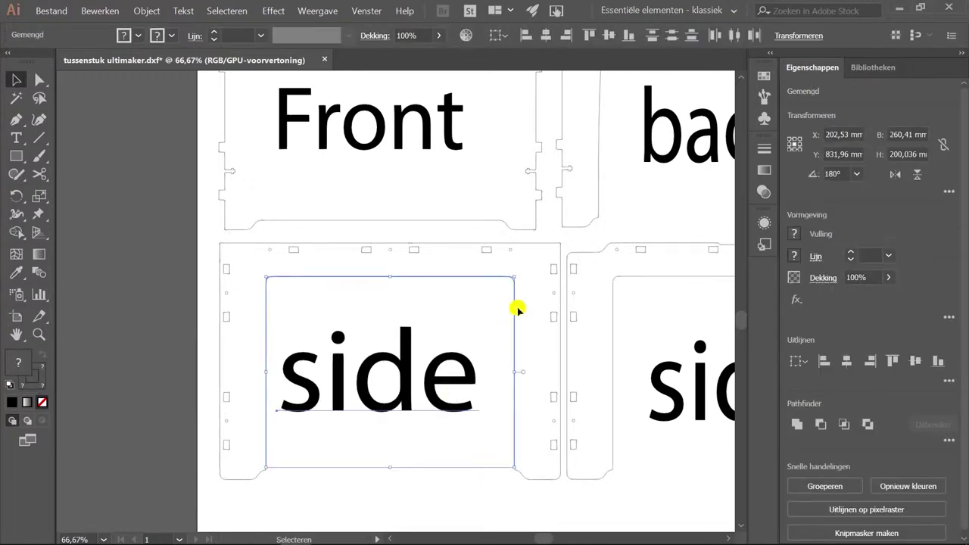
pyautogui.moveTo(519, 310); pyautogui.dragTo(474, 269)
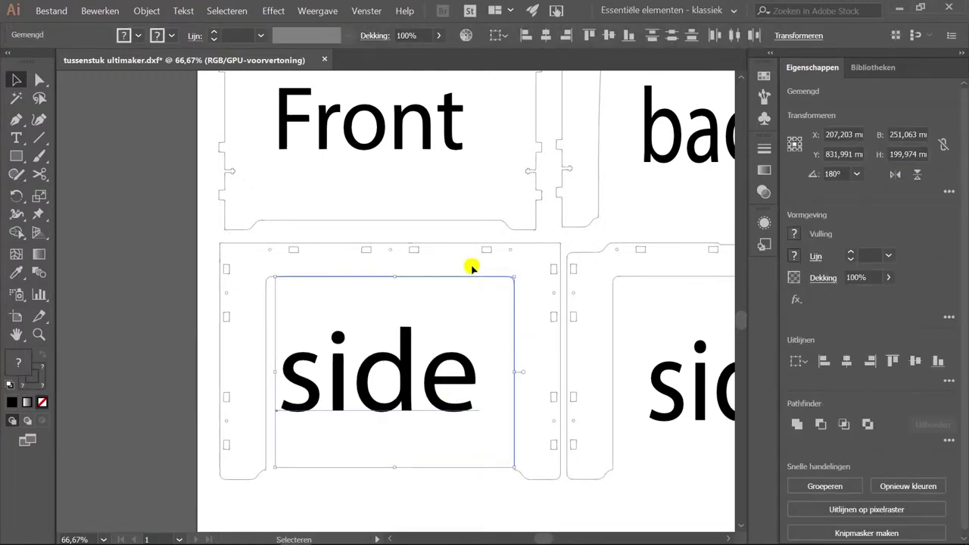
pyautogui.press('Delete')
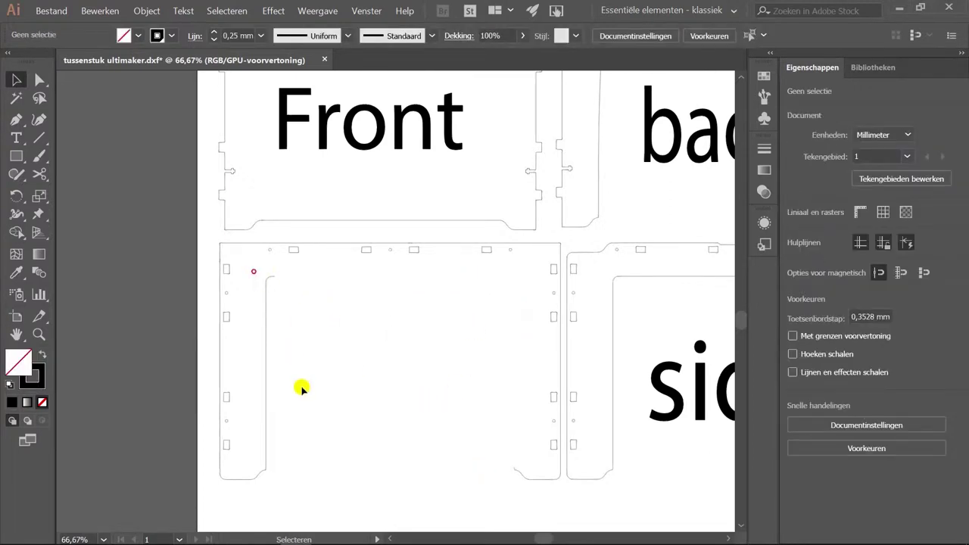
# - Delete the leftover vertical path and the stray stub atop the bottom curve
pyautogui.moveTo(253, 271); pyautogui.dragTo(320, 465)
pyautogui.press('Delete')
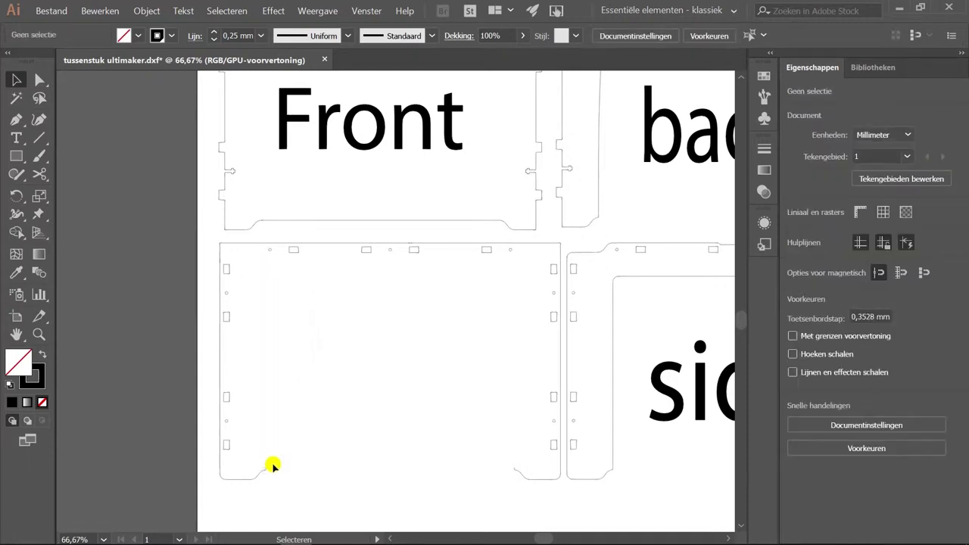
pyautogui.scroll(3, 269, 469)
pyautogui.click(262, 467)
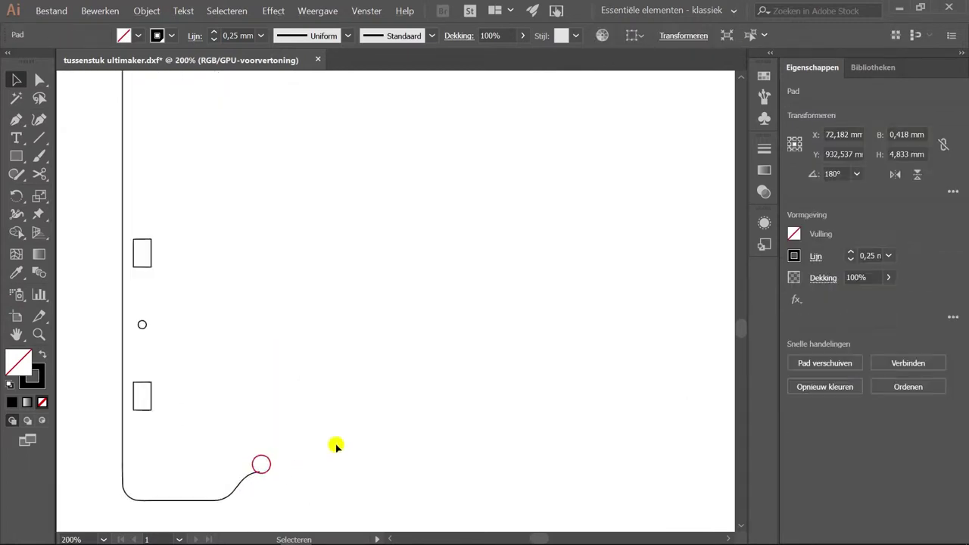
pyautogui.click(430, 452)
pyautogui.hscroll(2, 433, 452)
pyautogui.hscroll(3, 447, 431)
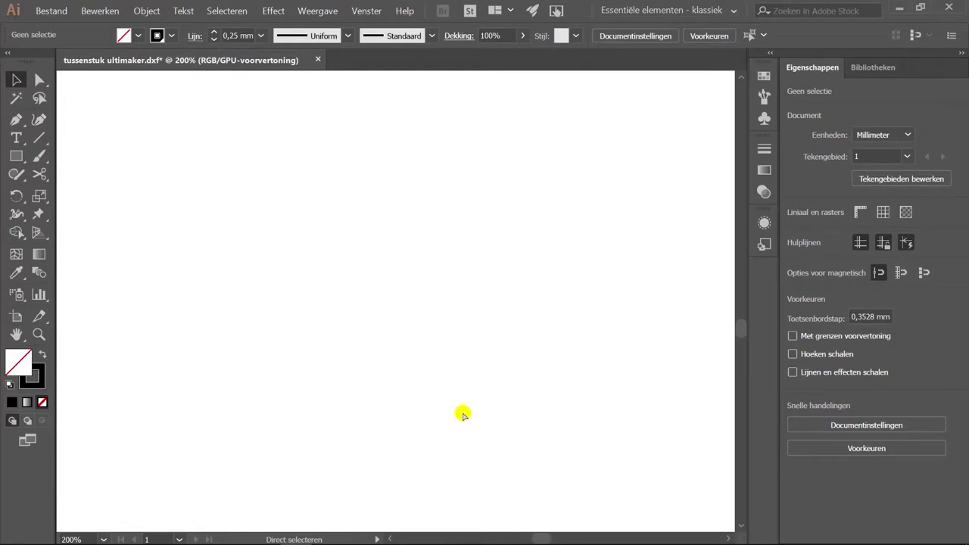
pyautogui.hscroll(3, 471, 408)
pyautogui.scroll(5, 521, 466)
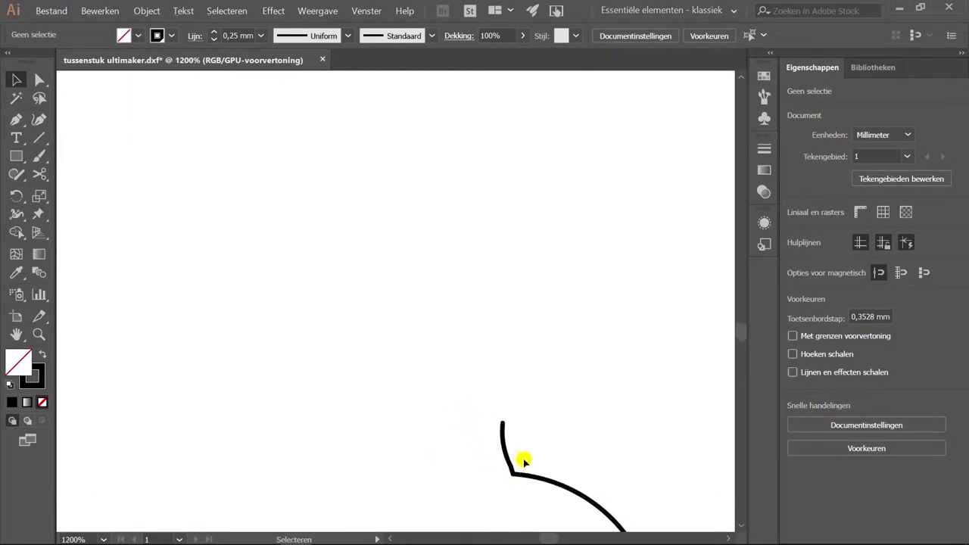
pyautogui.click(480, 429)
pyautogui.press('Delete')
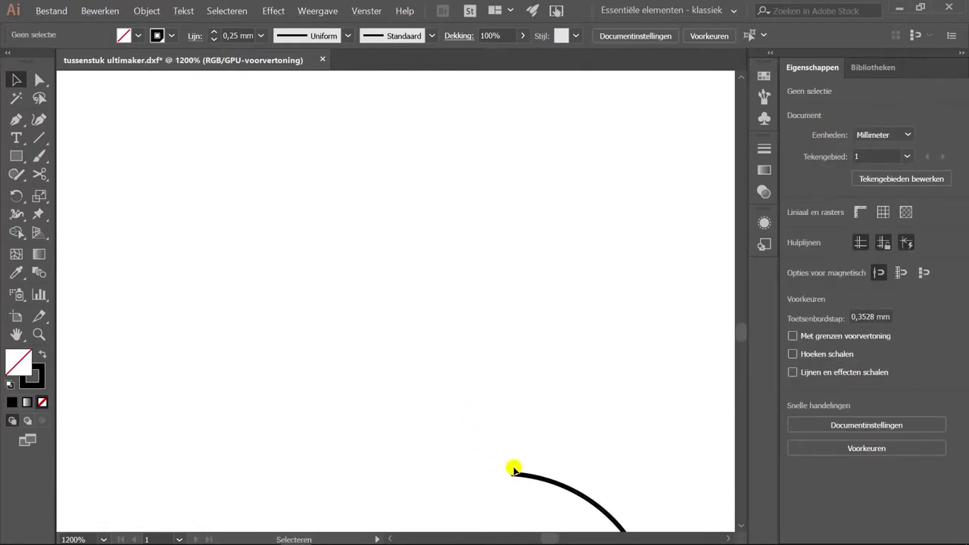
# - Draw a roughly 261 mm horizontal line joining the panel's two bottom rounded corners
pyautogui.scroll(-8, 231, 410)
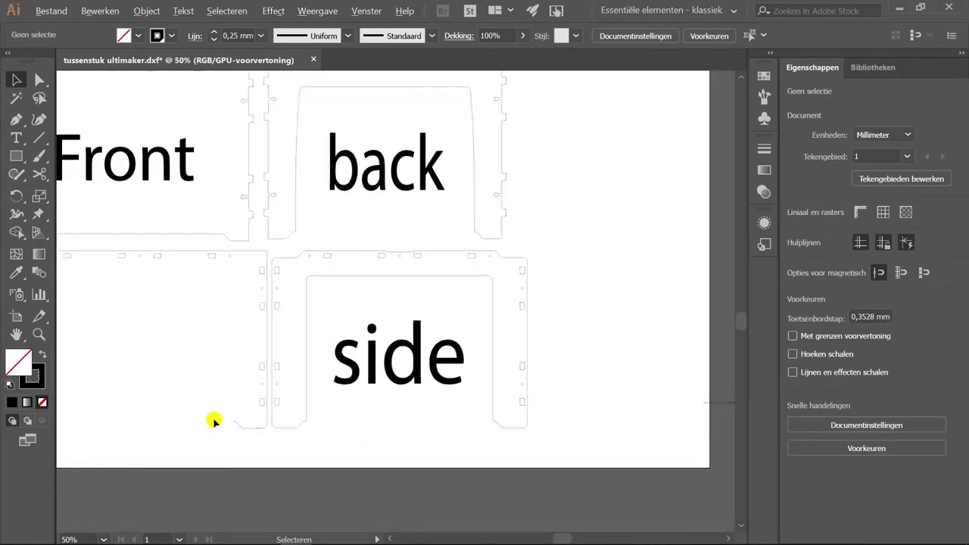
pyautogui.scroll(-2, 153, 431)
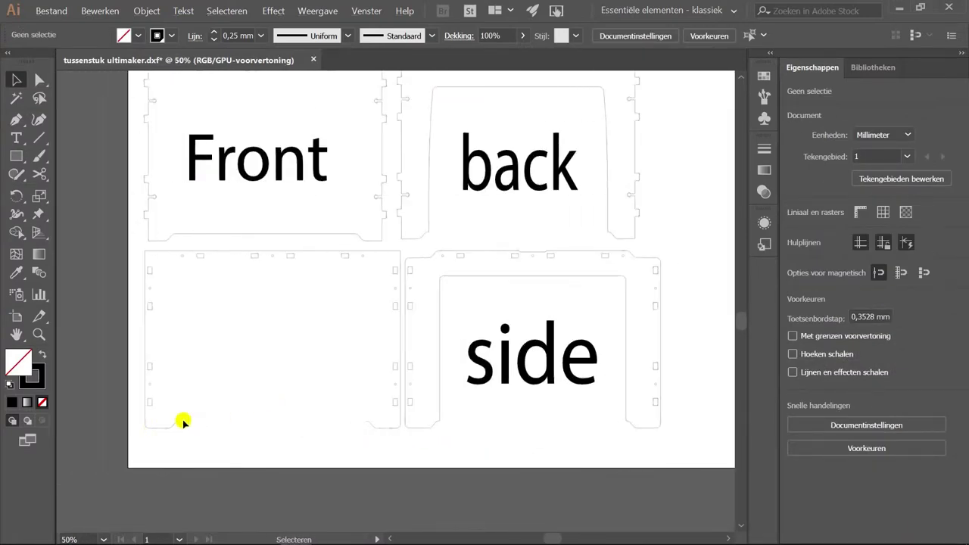
pyautogui.scroll(10, 184, 419)
pyautogui.scroll(-5, 336, 379)
pyautogui.scroll(-2, 222, 323)
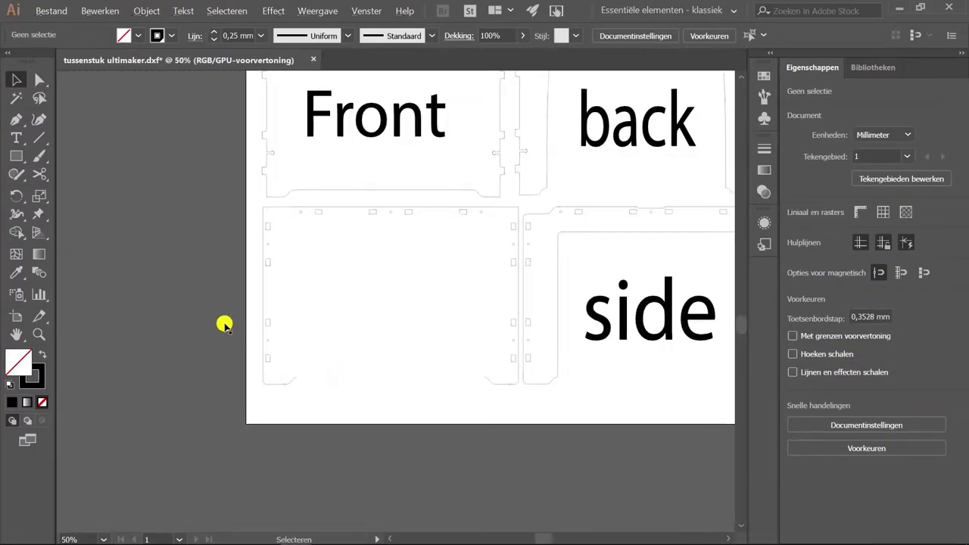
pyautogui.scroll(2, 417, 336)
pyautogui.click(40, 137)
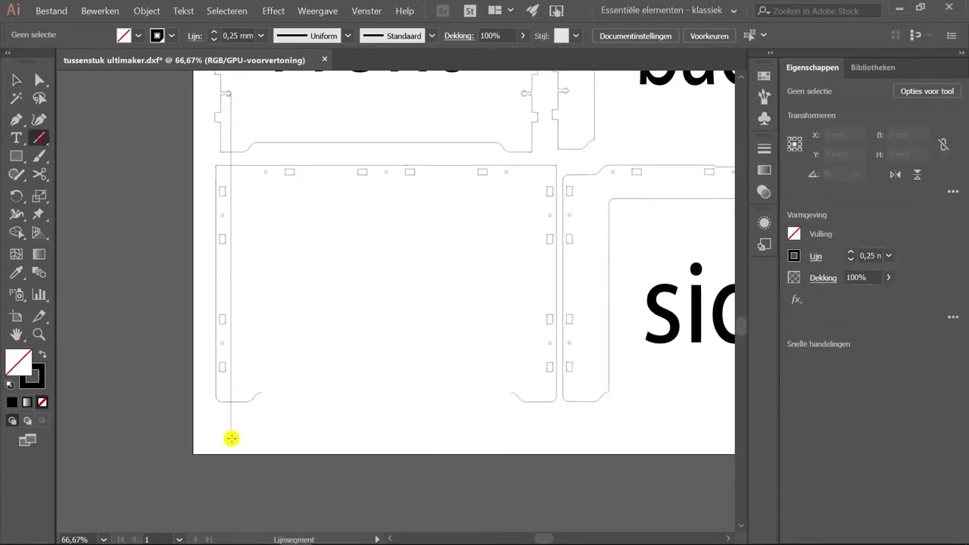
pyautogui.scroll(3, 259, 394)
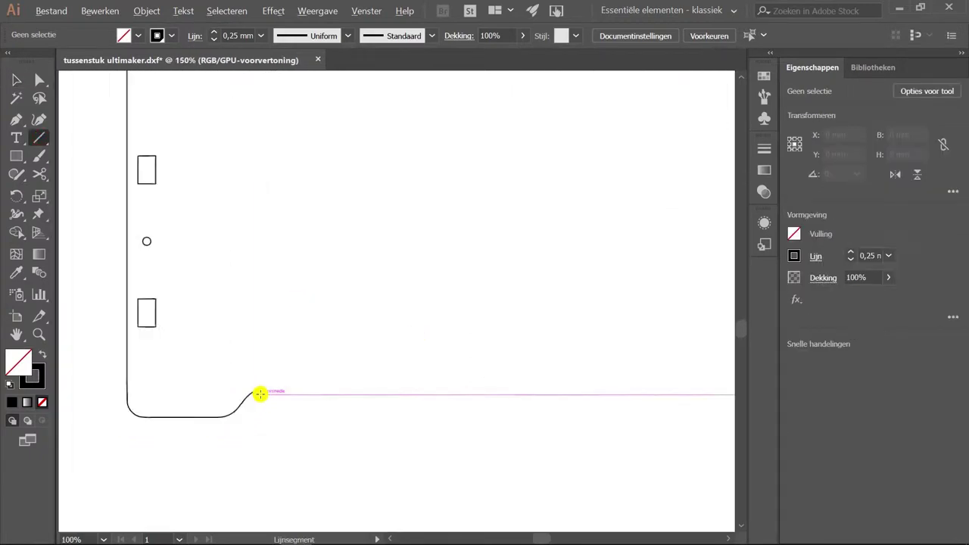
pyautogui.scroll(2, 265, 388)
pyautogui.moveTo(267, 384)
pyautogui.mouseDown()
pyautogui.moveTo(517, 381)
pyautogui.moveTo(552, 399)
pyautogui.moveTo(600, 384)
pyautogui.mouseUp()
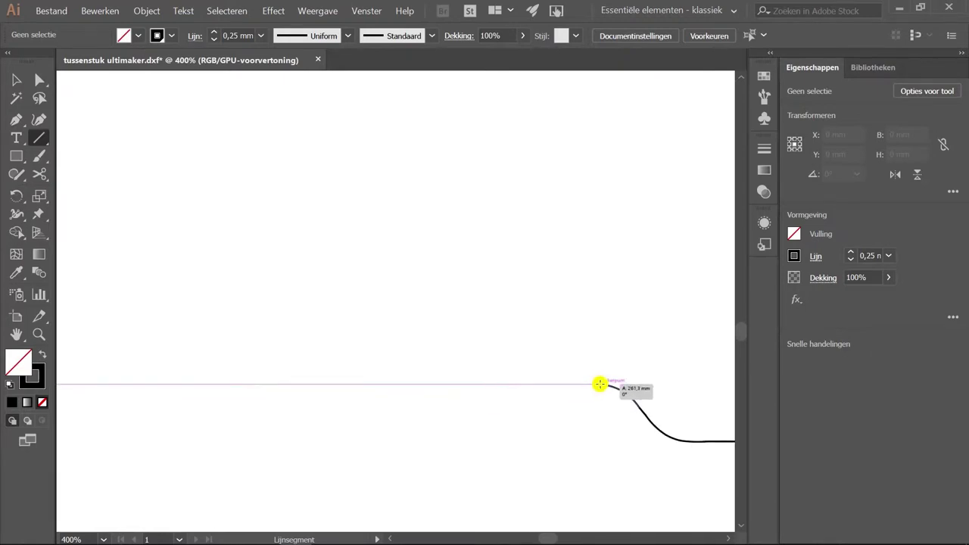
pyautogui.moveTo(600, 385); pyautogui.dragTo(600, 384)
pyautogui.press('v')
pyautogui.click(536, 283)
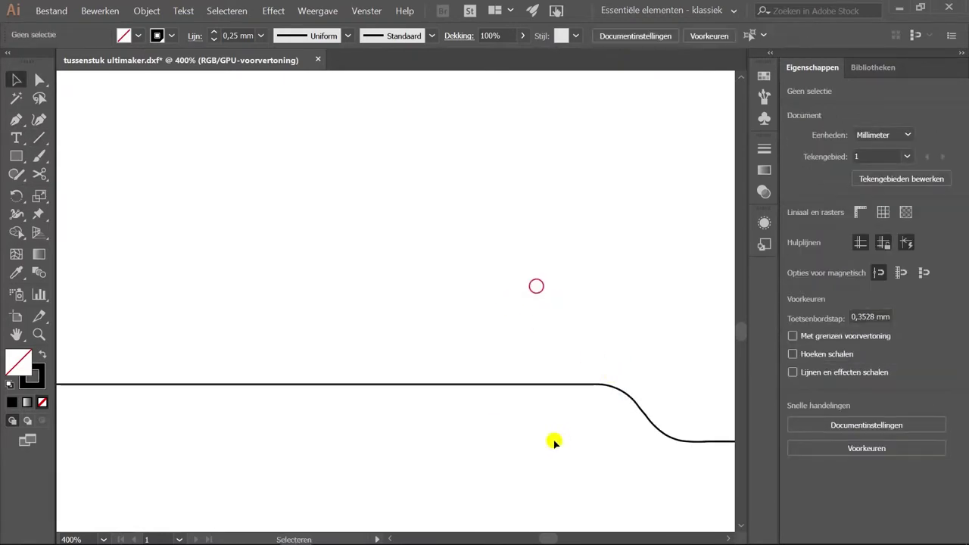
pyautogui.hotkey('ctrl', '0')
pyautogui.scroll(-4, 595, 434)
# - Select the bottom-right 'side' panel with its label and delete both
pyautogui.scroll(1, 450, 435)
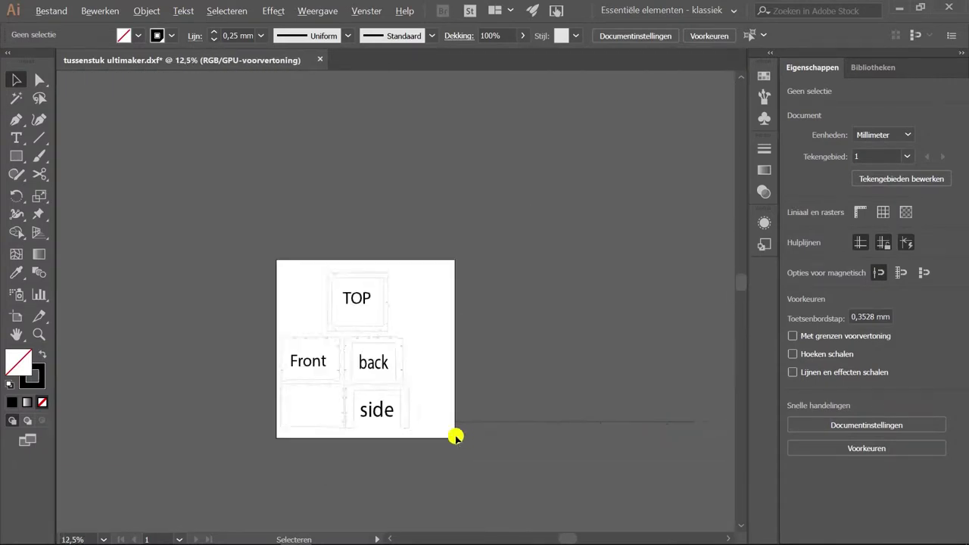
pyautogui.scroll(1, 281, 402)
pyautogui.scroll(1, 269, 413)
pyautogui.scroll(1, 269, 413)
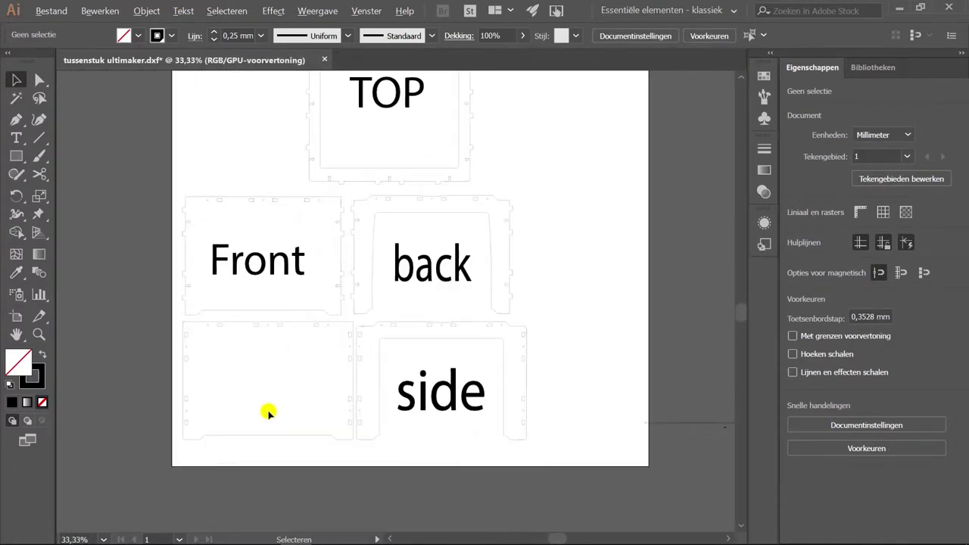
pyautogui.scroll(1, 269, 413)
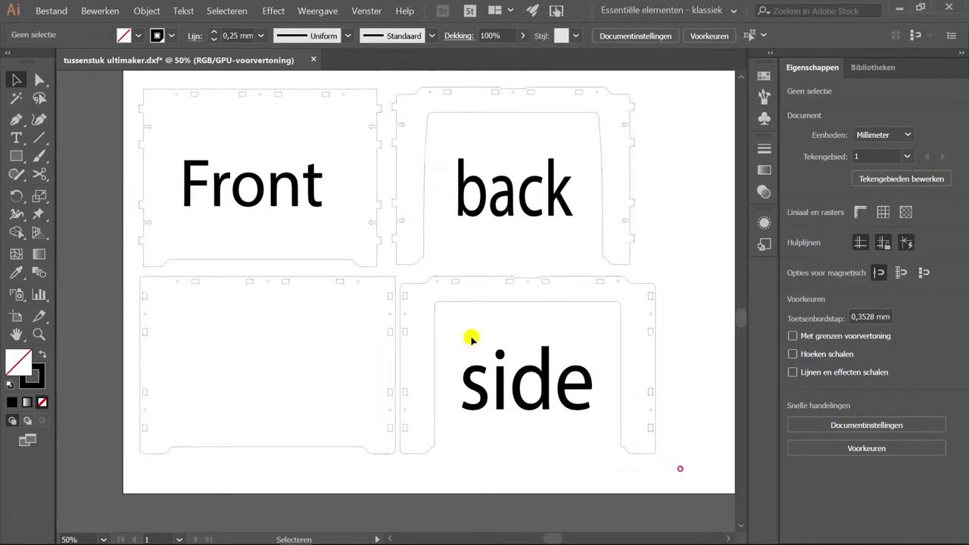
pyautogui.click(413, 280)
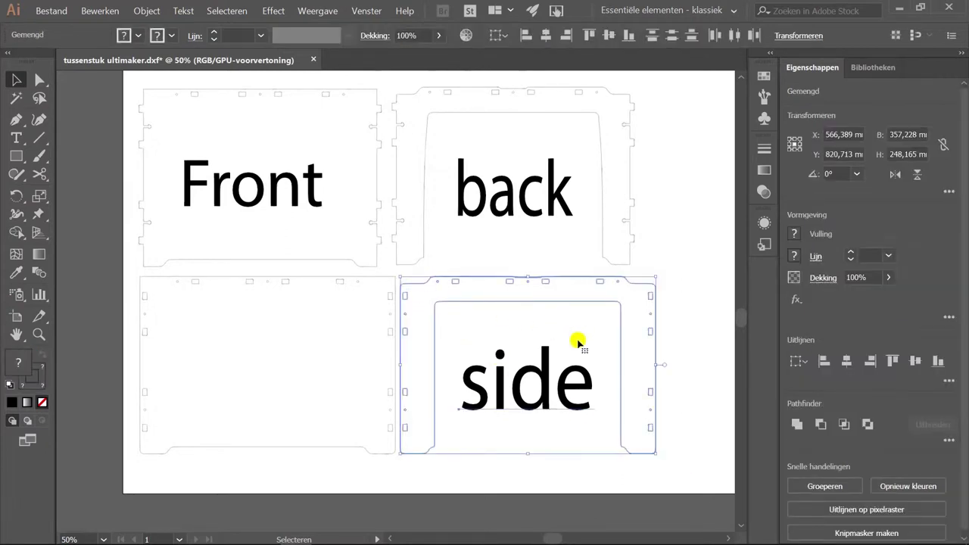
pyautogui.press('Delete')
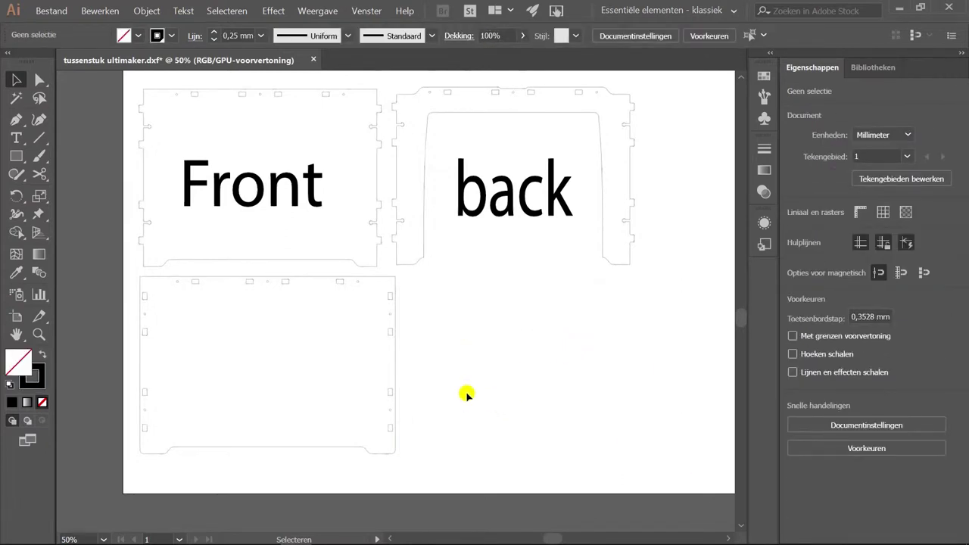
# - Restore the side panel, move its 'side' label beside the TOP panel, and delete the bottom-right panel outline
pyautogui.hotkey('ctrl', 'z')
pyautogui.click(587, 371)
pyautogui.moveTo(559, 376); pyautogui.dragTo(735, 223)
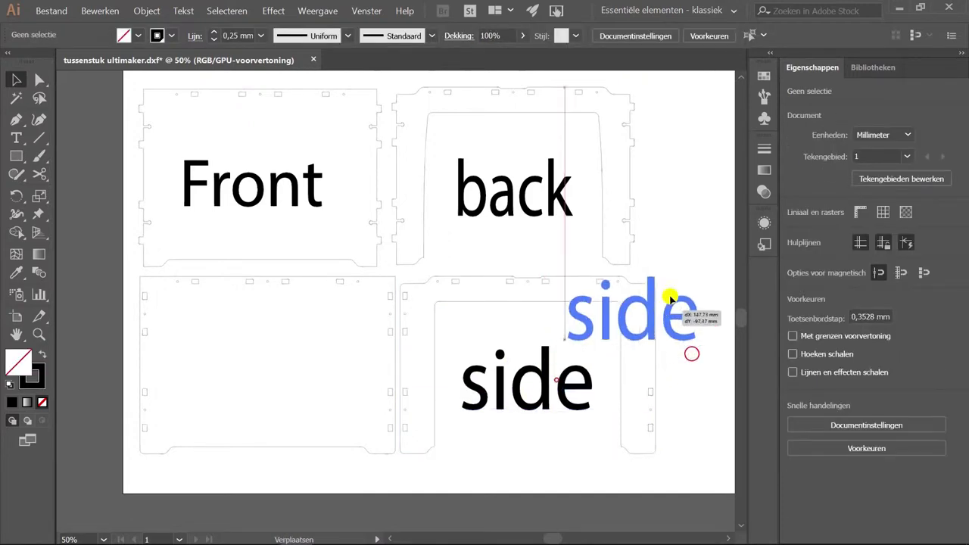
pyautogui.hotkey('ctrl', '-')
pyautogui.hotkey('ctrl', '-')
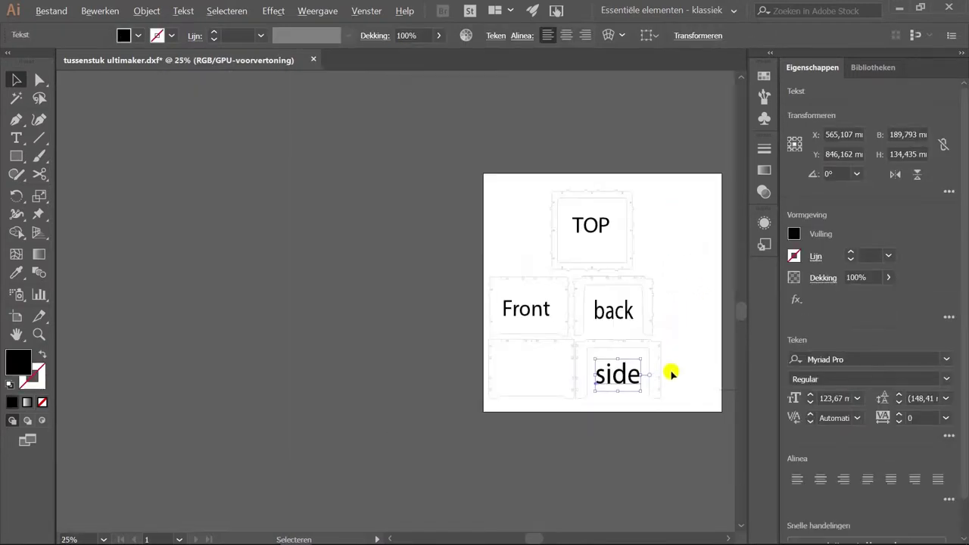
pyautogui.hotkey('ctrl', '-')
pyautogui.moveTo(602, 385); pyautogui.dragTo(451, 184)
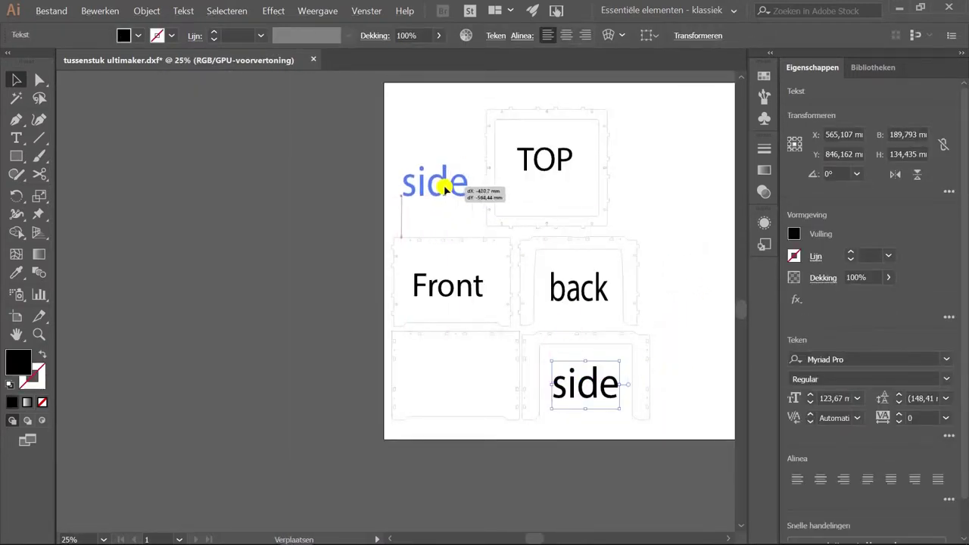
pyautogui.click(679, 271)
pyautogui.click(652, 374)
pyautogui.press('Delete')
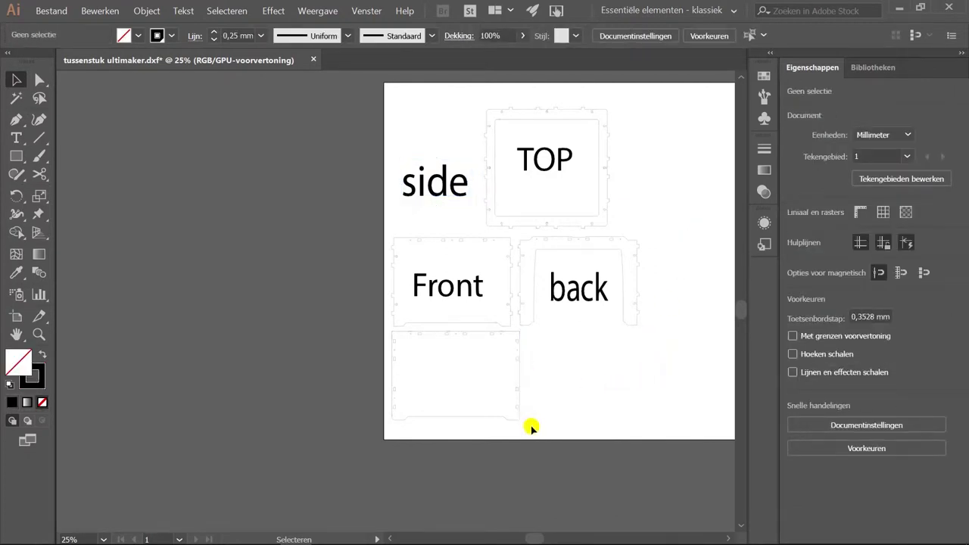
# - Group the bottom-left panel and place a copy in the empty bottom-right spot
pyautogui.click(387, 327)
pyautogui.click(537, 372)
pyautogui.scroll(2, 537, 372)
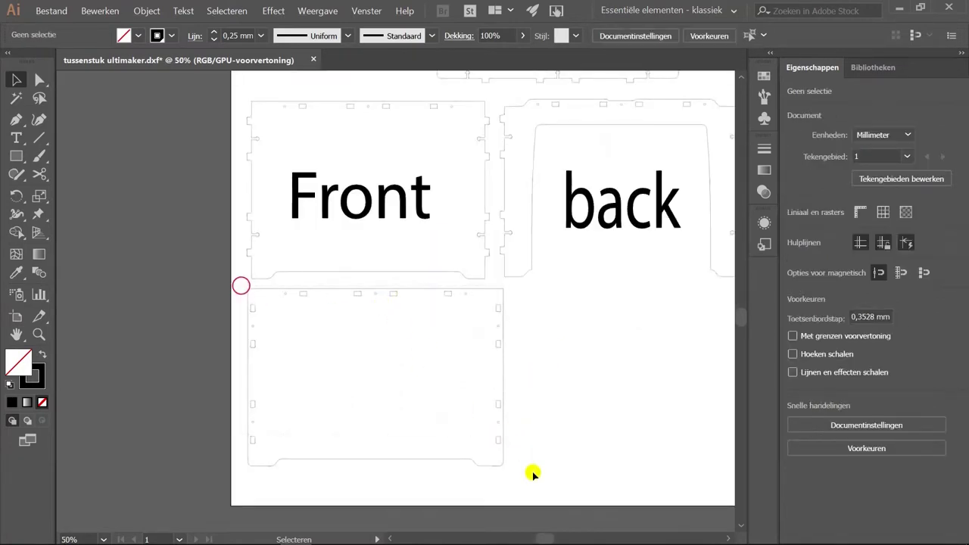
pyautogui.rightClick(426, 393)
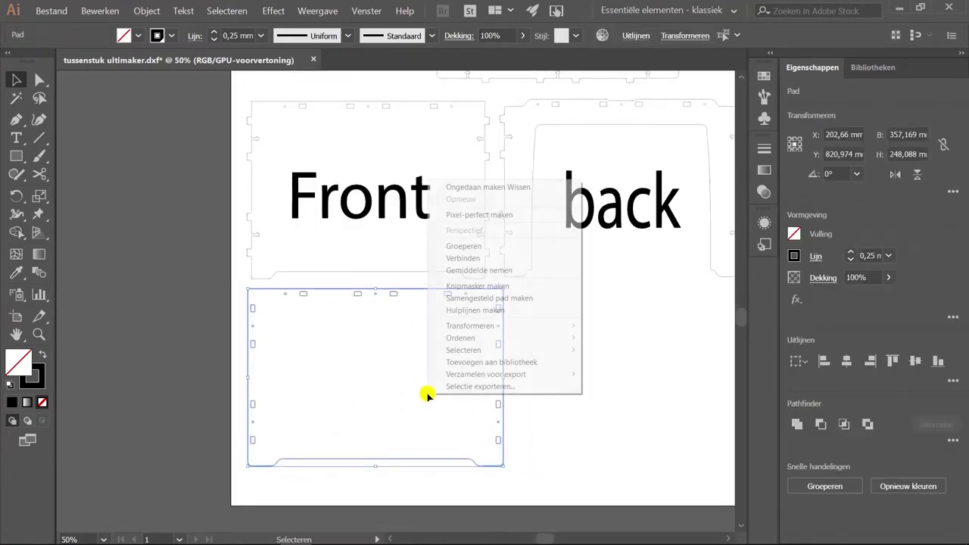
pyautogui.click(475, 248)
pyautogui.click(567, 320)
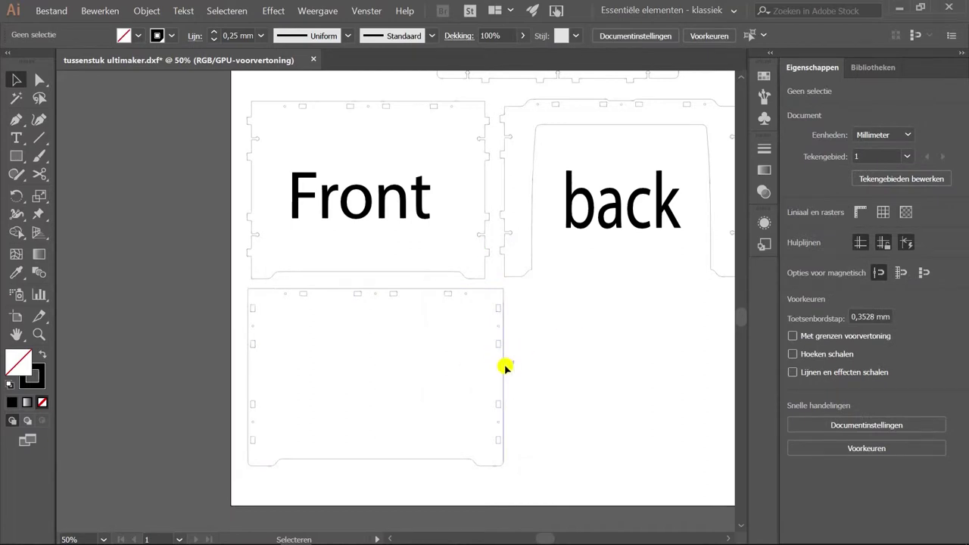
pyautogui.click(506, 368)
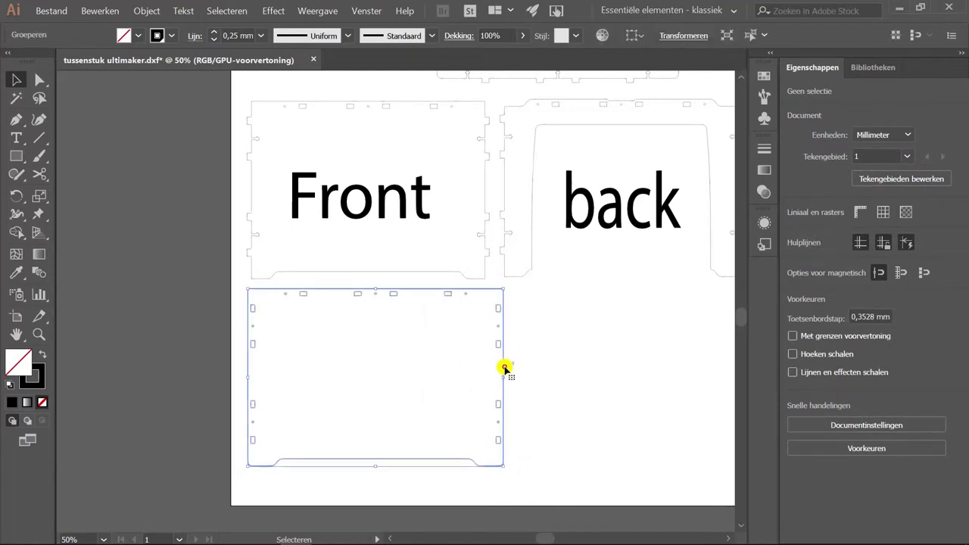
pyautogui.click(648, 381)
pyautogui.moveTo(410, 317)
pyautogui.mouseDown()
pyautogui.moveTo(430, 241)
pyautogui.moveTo(679, 292)
pyautogui.mouseUp()
# - Duplicate the 'side' label and place one copy in each bottom panel
pyautogui.scroll(-3, 634, 280)
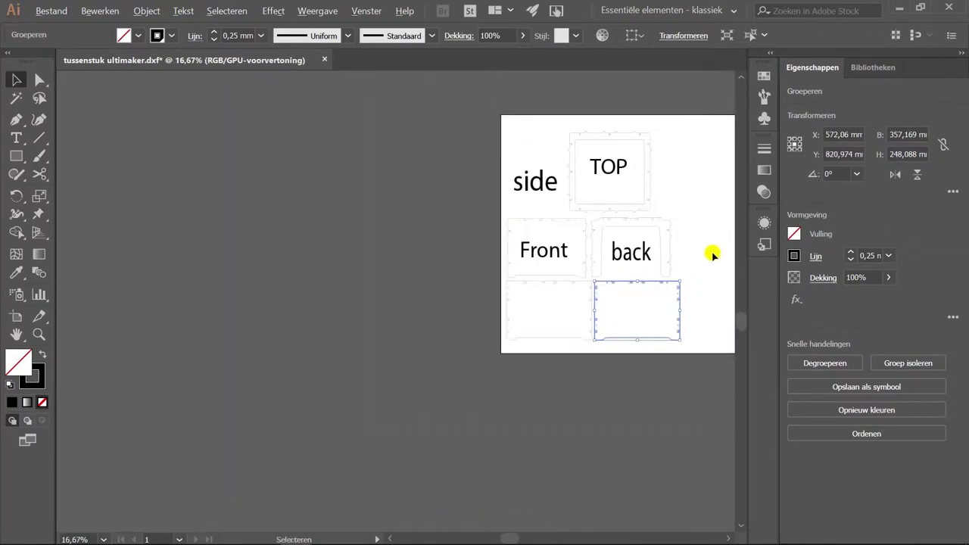
pyautogui.scroll(1, 713, 257)
pyautogui.click(447, 145)
pyautogui.hotkey('ctrl', 'c')
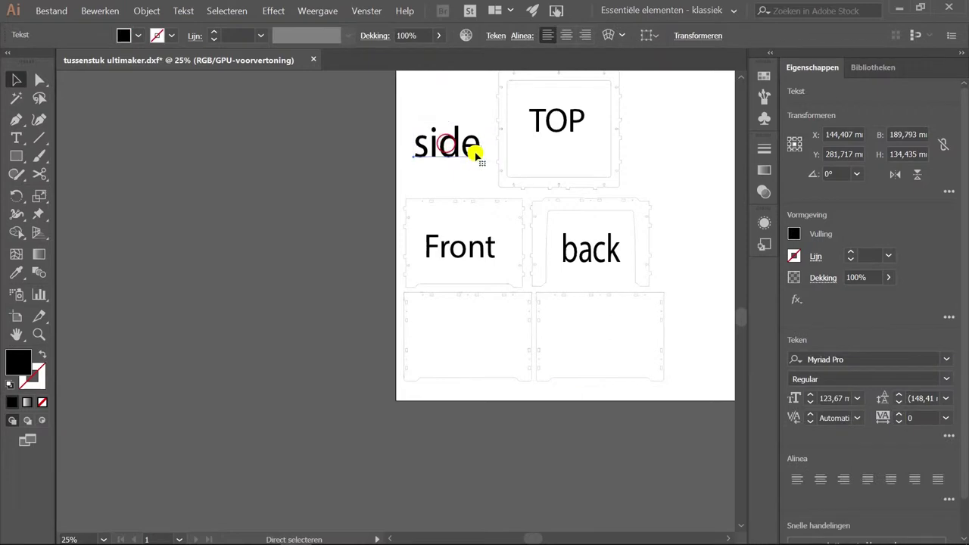
pyautogui.click(466, 186)
pyautogui.hotkey('ctrl', 'v')
pyautogui.moveTo(401, 296); pyautogui.dragTo(484, 333)
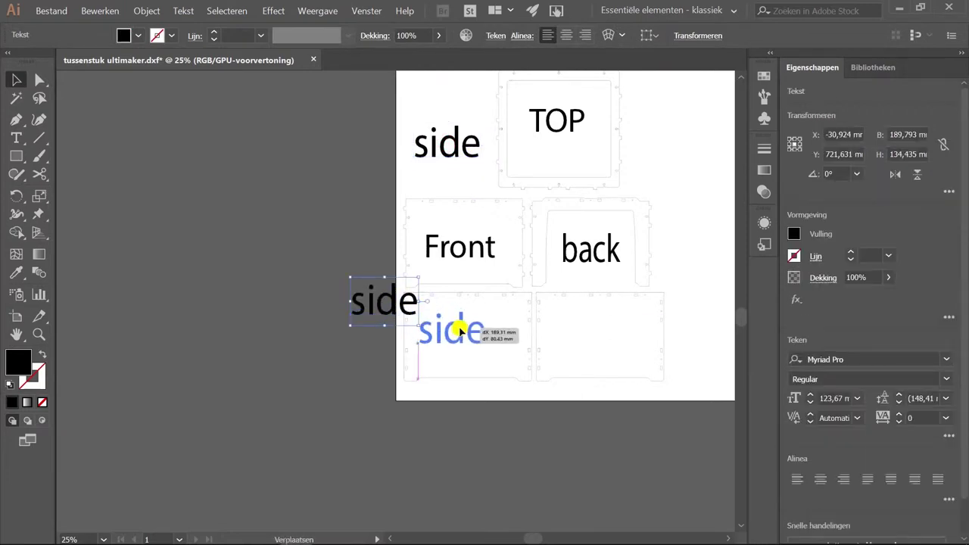
pyautogui.moveTo(449, 151); pyautogui.dragTo(606, 344)
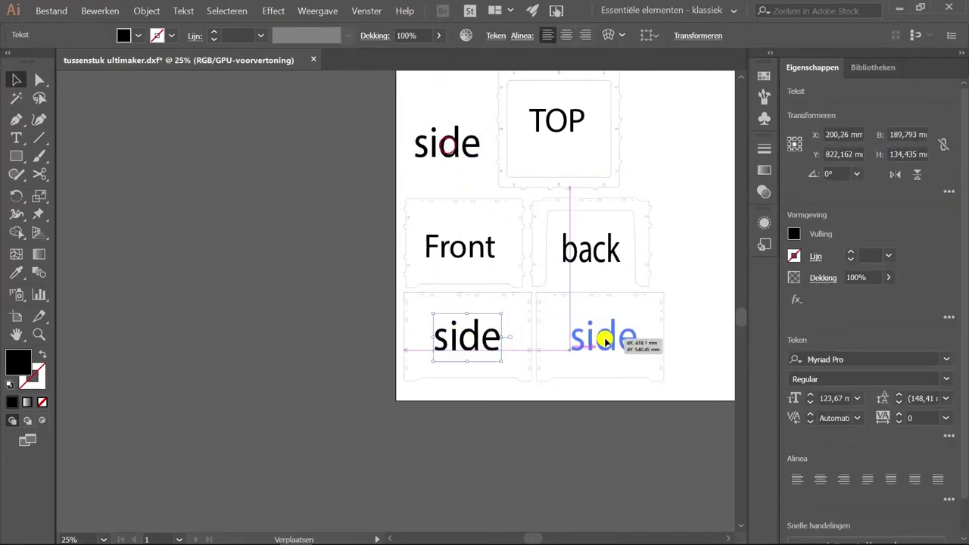
pyautogui.click(676, 279)
# - Zoom in on the top panel and move the TOP label out to its right
pyautogui.scroll(-2, 656, 268)
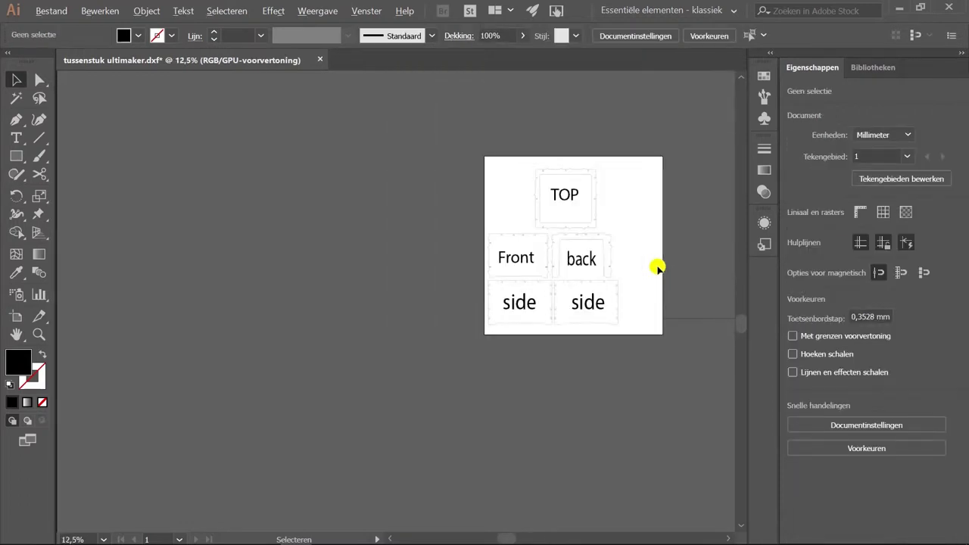
pyautogui.scroll(1, 671, 256)
pyautogui.scroll(1, 666, 257)
pyautogui.scroll(2, 615, 242)
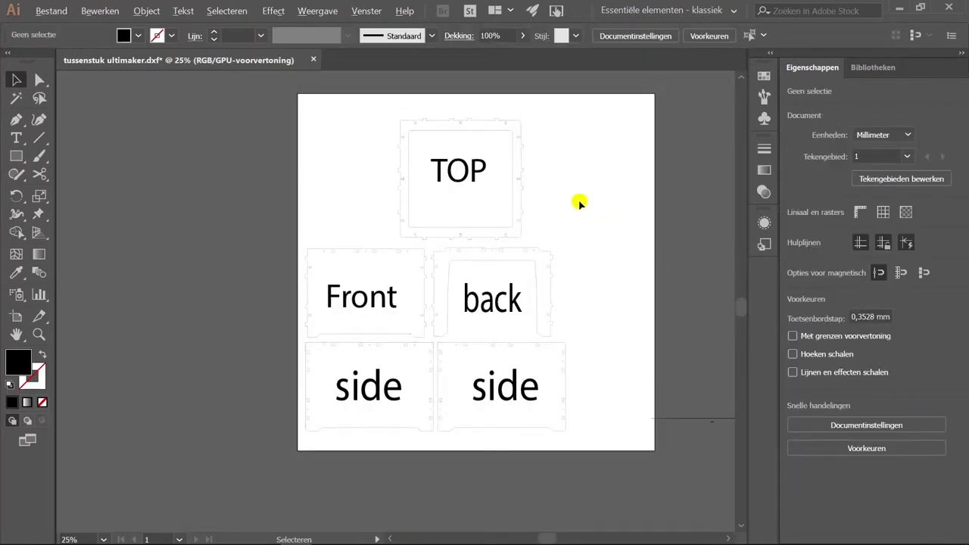
pyautogui.scroll(1, 545, 172)
pyautogui.scroll(1, 510, 135)
pyautogui.scroll(1, 492, 142)
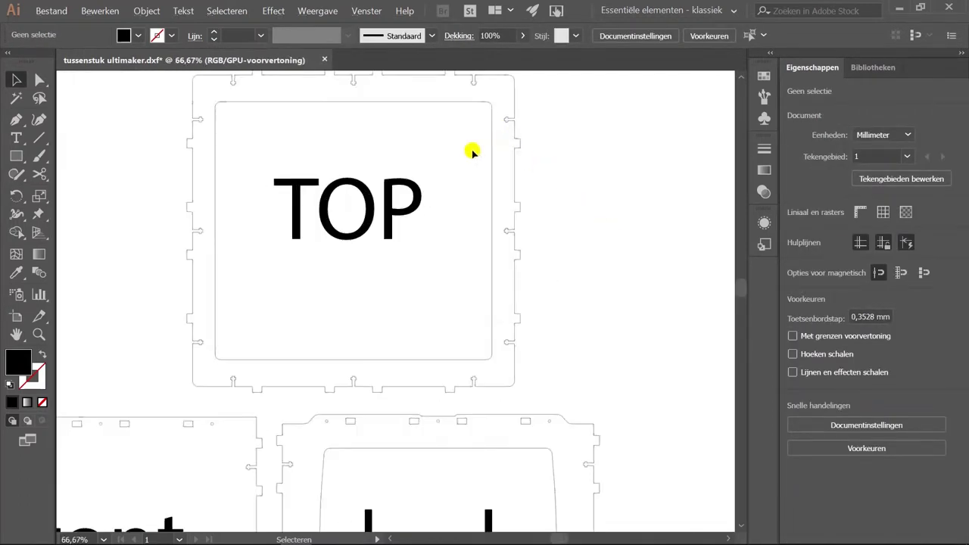
pyautogui.scroll(2, 455, 182)
pyautogui.scroll(1, 428, 215)
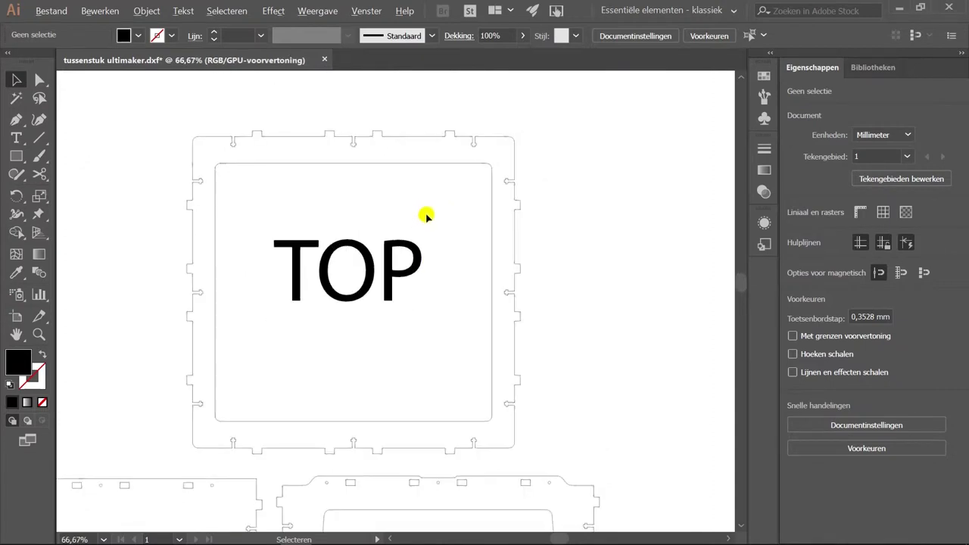
pyautogui.moveTo(353, 275); pyautogui.dragTo(634, 232)
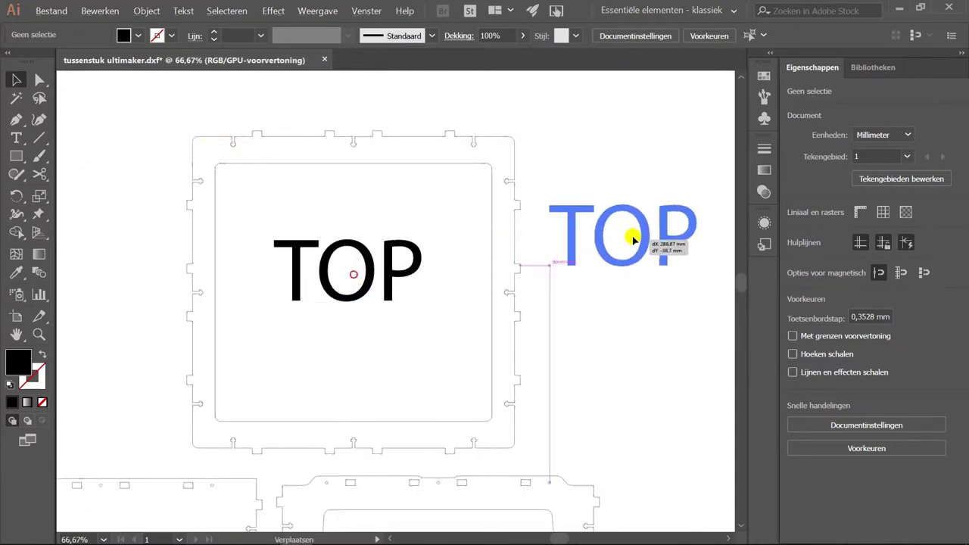
pyautogui.click(630, 320)
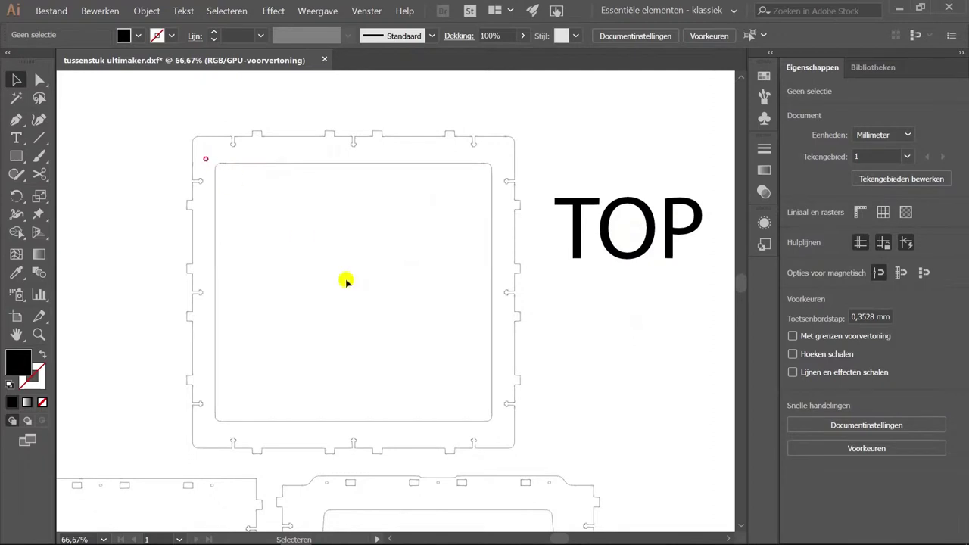
# - Delete the top panel's inner rounded rectangle
pyautogui.click(497, 428)
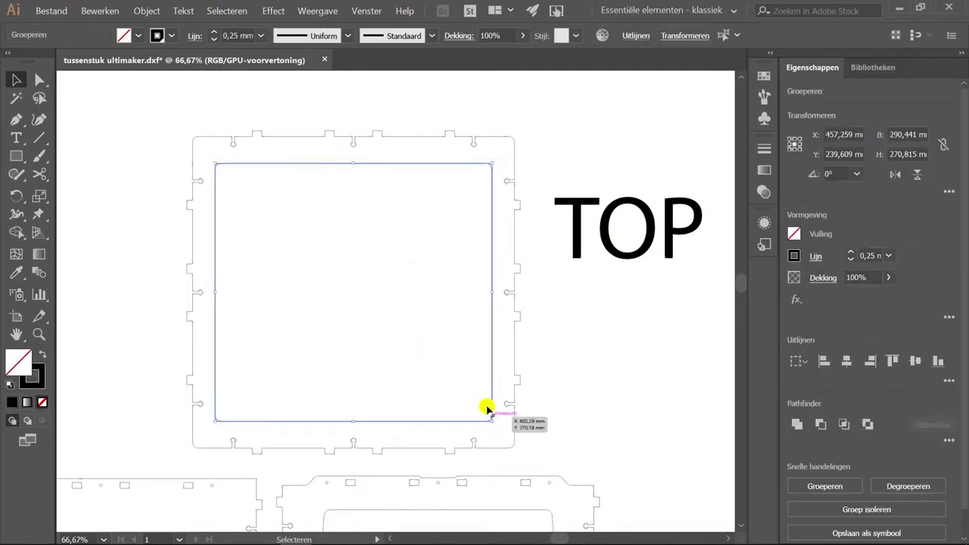
pyautogui.press('Delete')
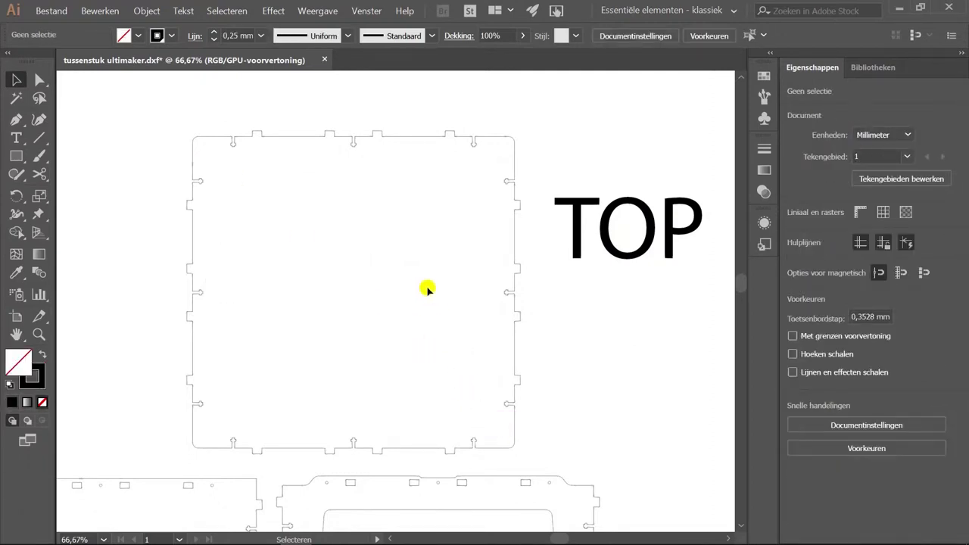
pyautogui.scroll(1, 400, 280)
pyautogui.scroll(-1, 400, 280)
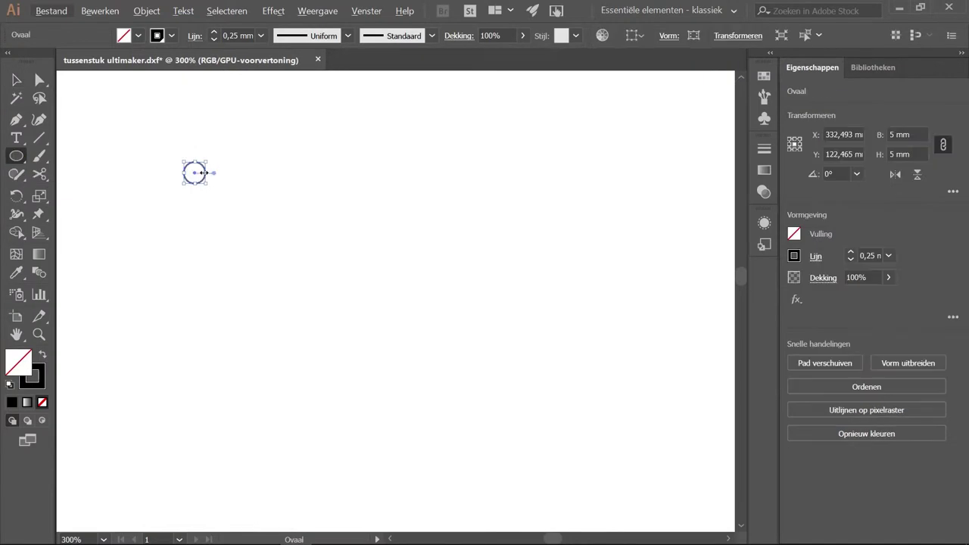
# - Draw a circle near the top panel's top-left corner and set its width to 5 mm
pyautogui.hotkey('ctrl', 'shift', 'a')
pyautogui.scroll(-5, 235, 194)
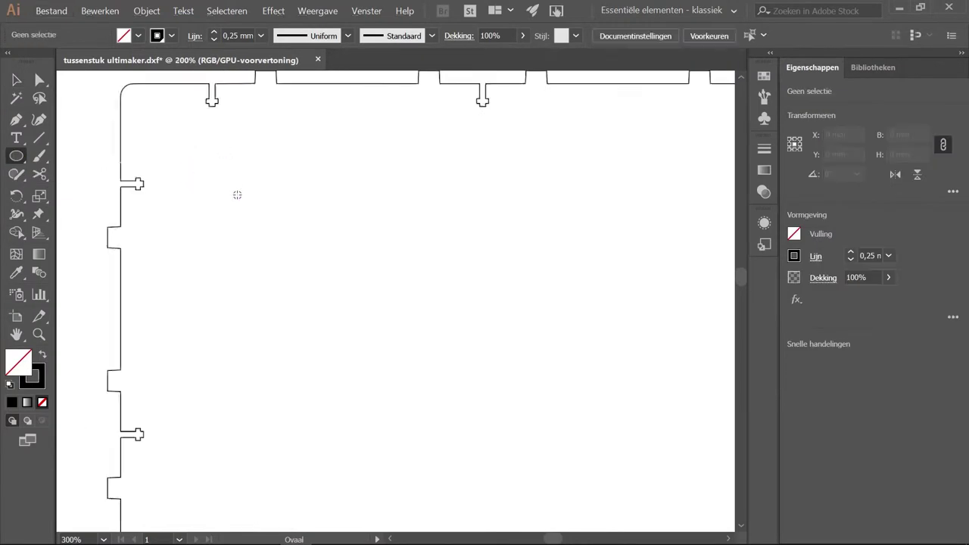
pyautogui.scroll(3, 313, 197)
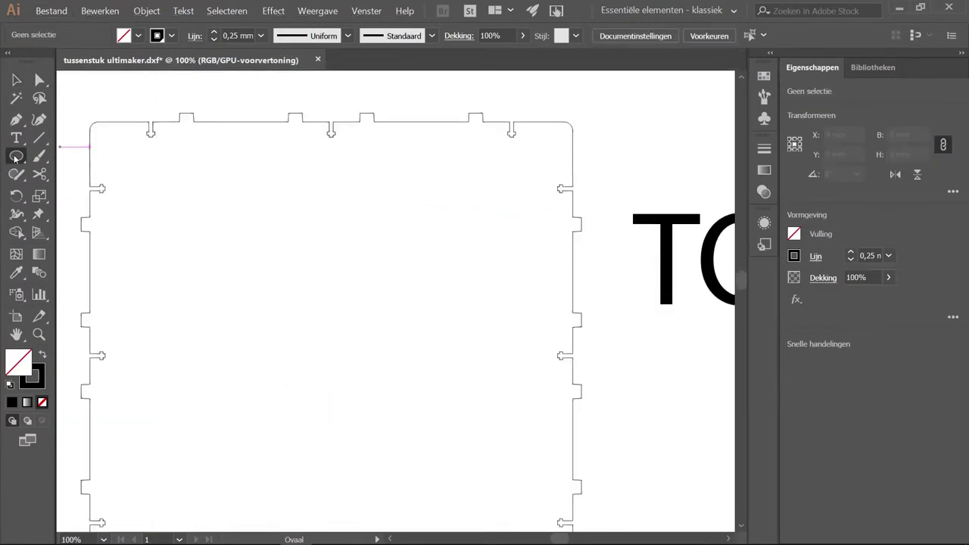
pyautogui.moveTo(15, 159); pyautogui.dragTo(46, 192)
pyautogui.moveTo(136, 168); pyautogui.dragTo(193, 226)
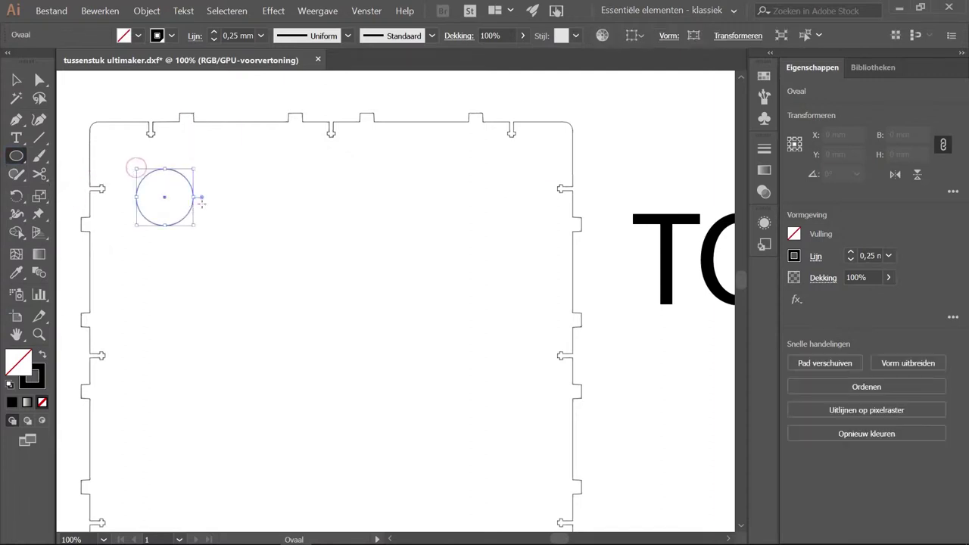
pyautogui.moveTo(914, 134); pyautogui.dragTo(880, 134)
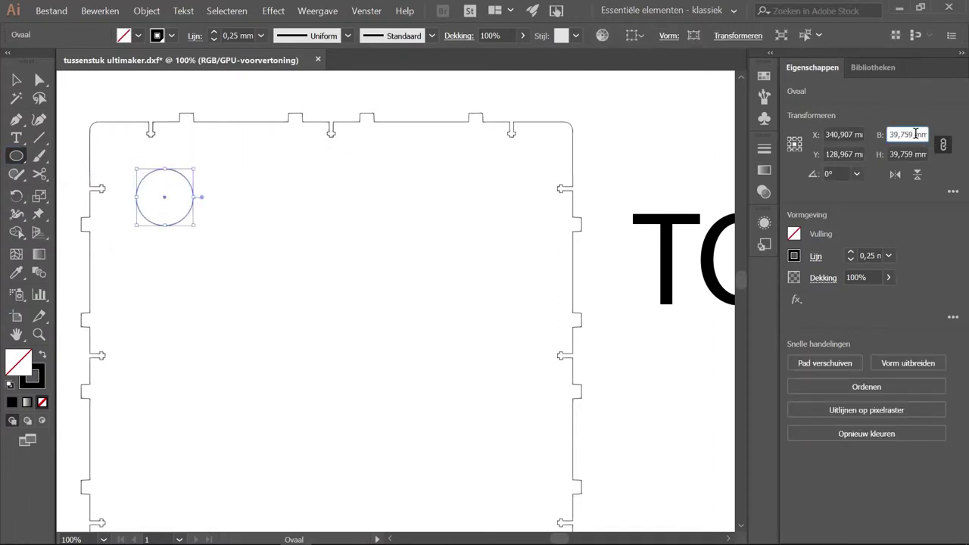
pyautogui.write('5')
pyautogui.press('Return')
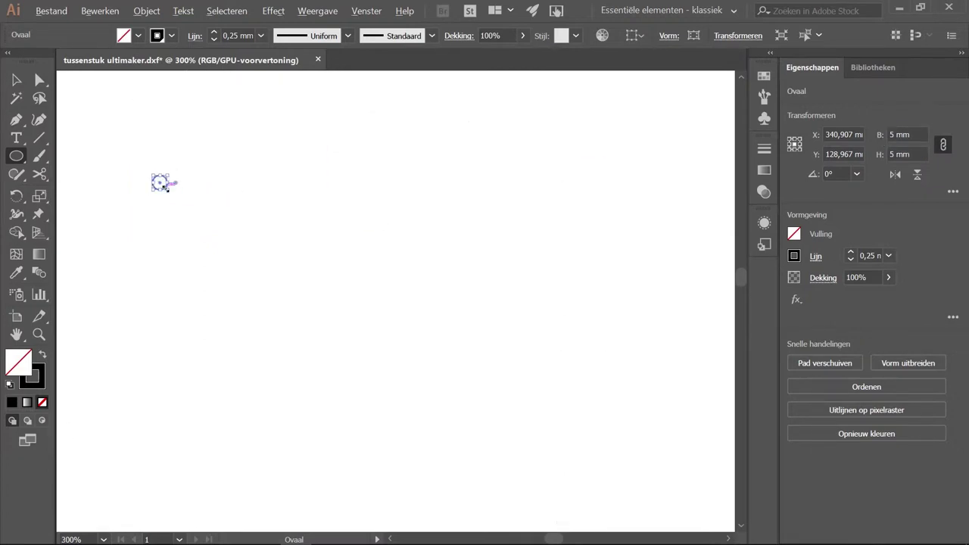
# - Move the 5 mm circle just inside the panel's top-left corner and select it
pyautogui.scroll(2, 156, 175)
pyautogui.scroll(-2, 172, 217)
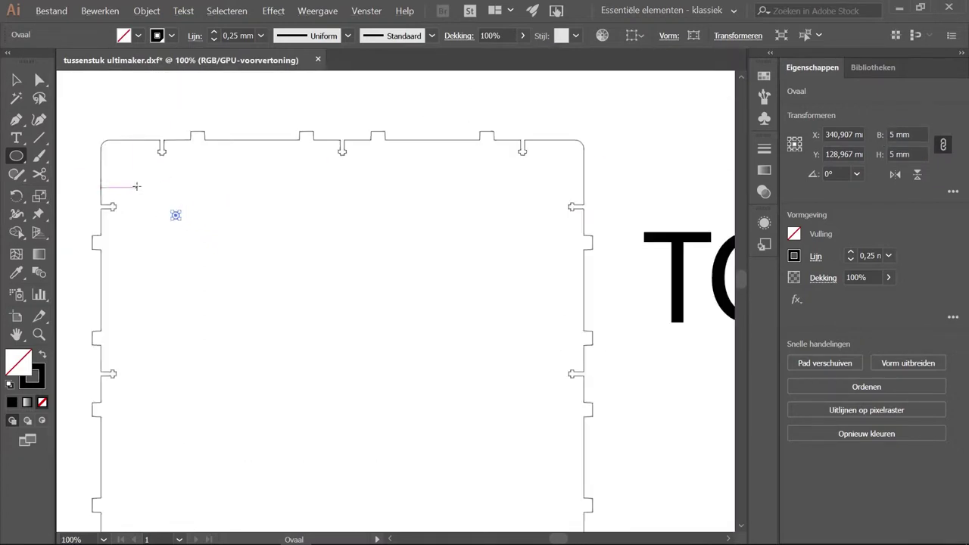
pyautogui.press('v')
pyautogui.scroll(1, 135, 182)
pyautogui.scroll(1, 138, 188)
pyautogui.scroll(1, 139, 188)
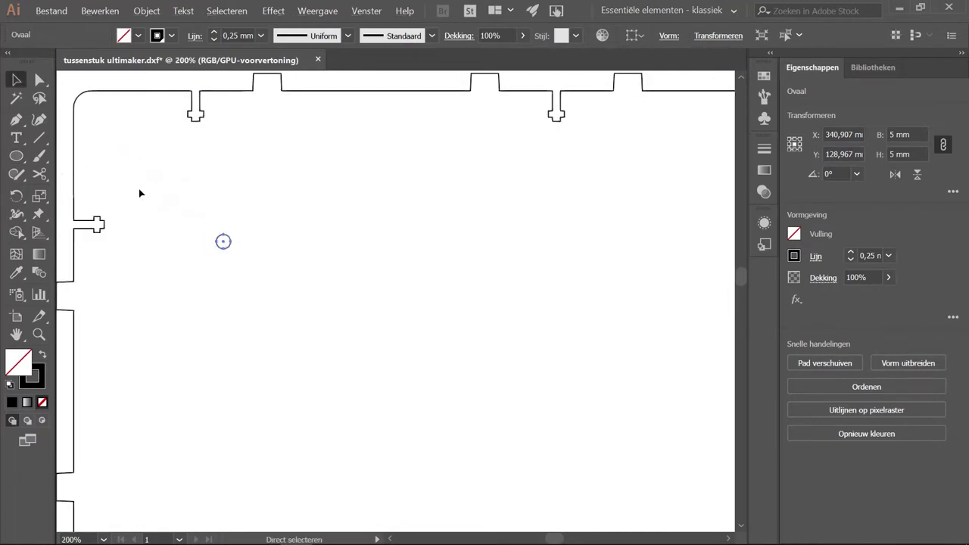
pyautogui.scroll(1, 165, 180)
pyautogui.scroll(1, 164, 180)
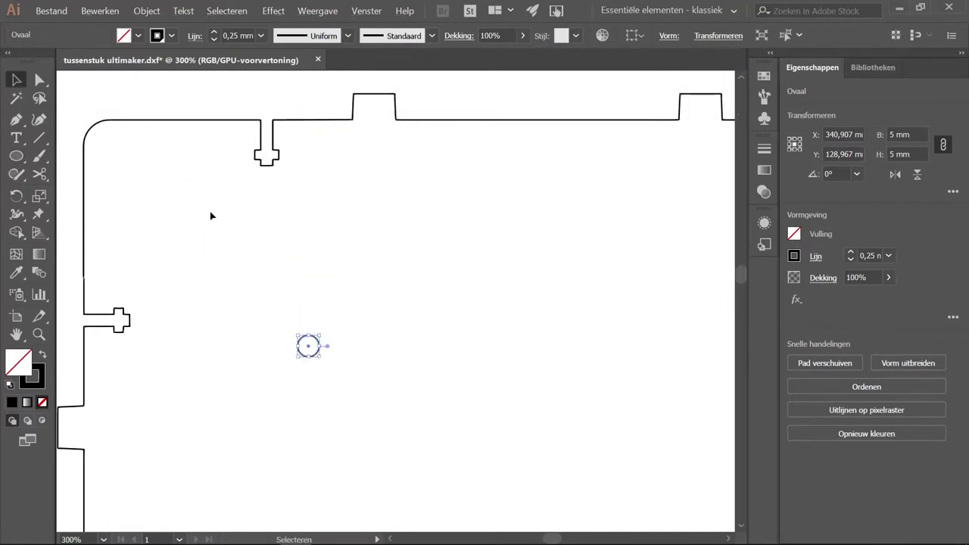
pyautogui.click(381, 312)
pyautogui.moveTo(317, 343); pyautogui.dragTo(190, 213)
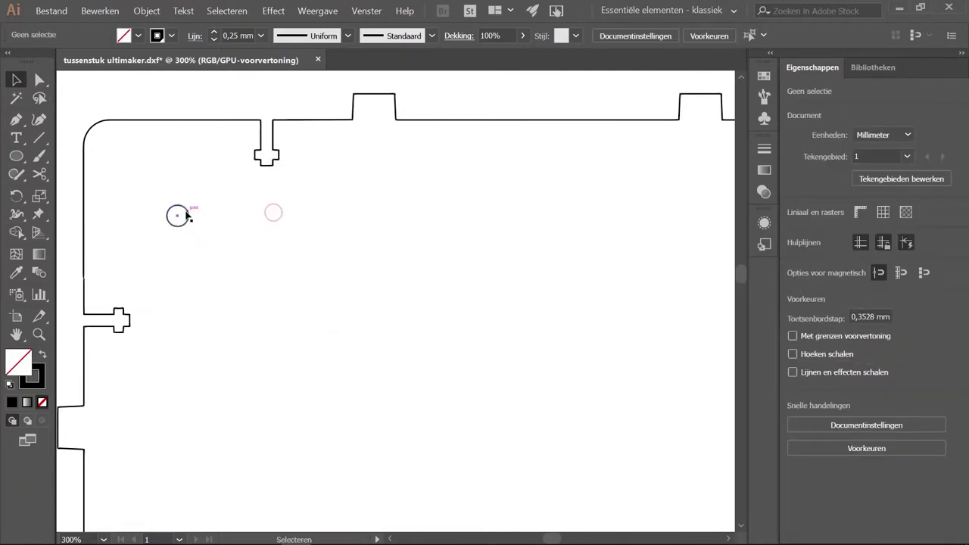
pyautogui.click(188, 213)
pyautogui.click(261, 10)
pyautogui.moveTo(322, 199)
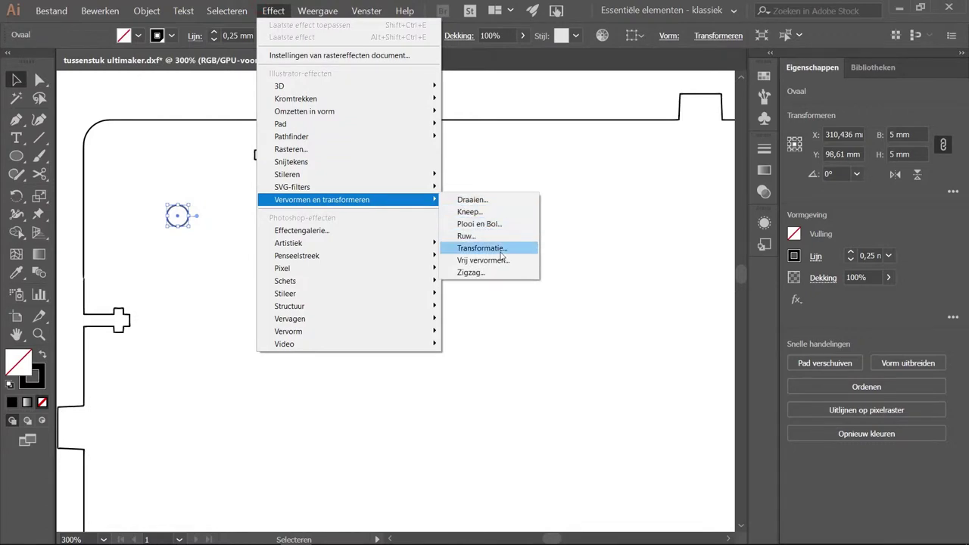
pyautogui.click(485, 248)
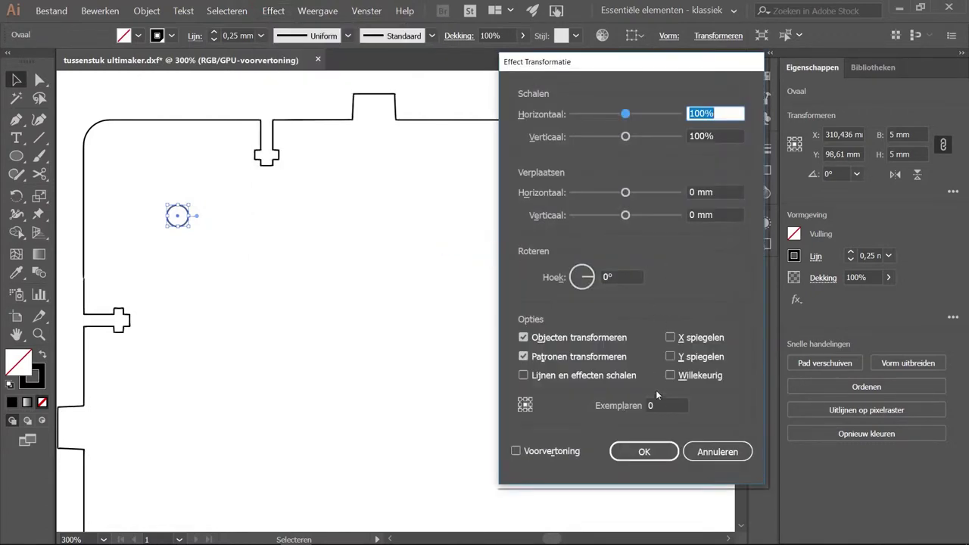
pyautogui.click(668, 405)
pyautogui.write('20')
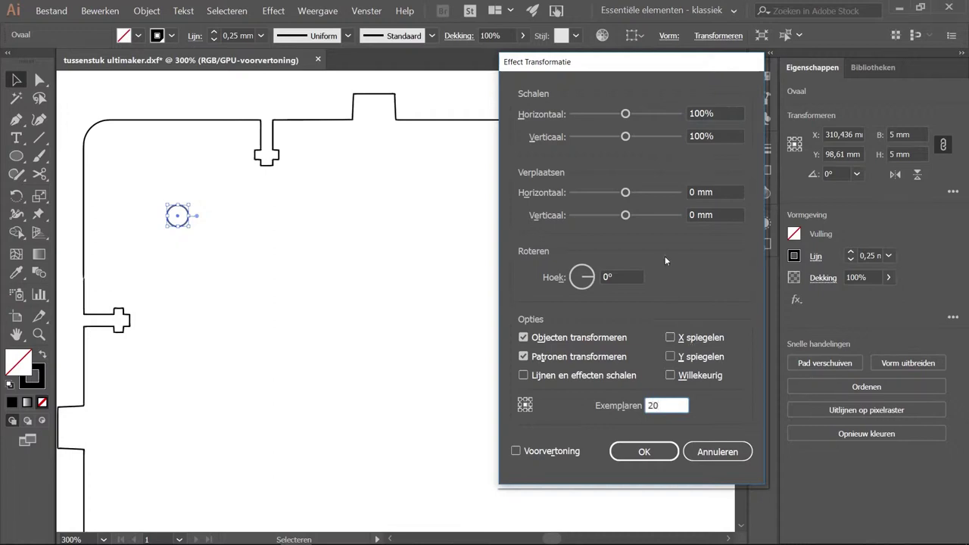
pyautogui.moveTo(626, 192); pyautogui.dragTo(635, 194)
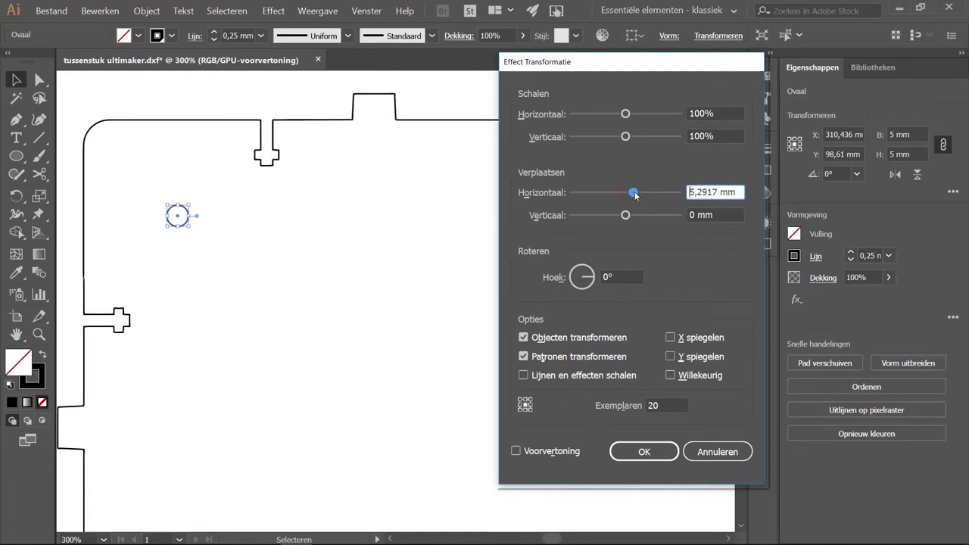
pyautogui.moveTo(713, 192); pyautogui.dragTo(685, 192)
pyautogui.write('10')
pyautogui.click(519, 451)
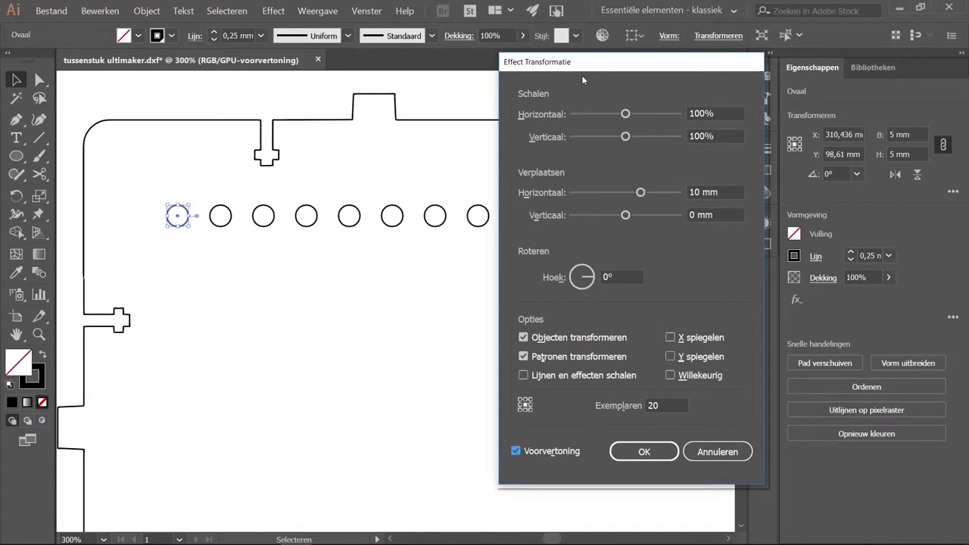
pyautogui.moveTo(582, 75); pyautogui.dragTo(757, 156)
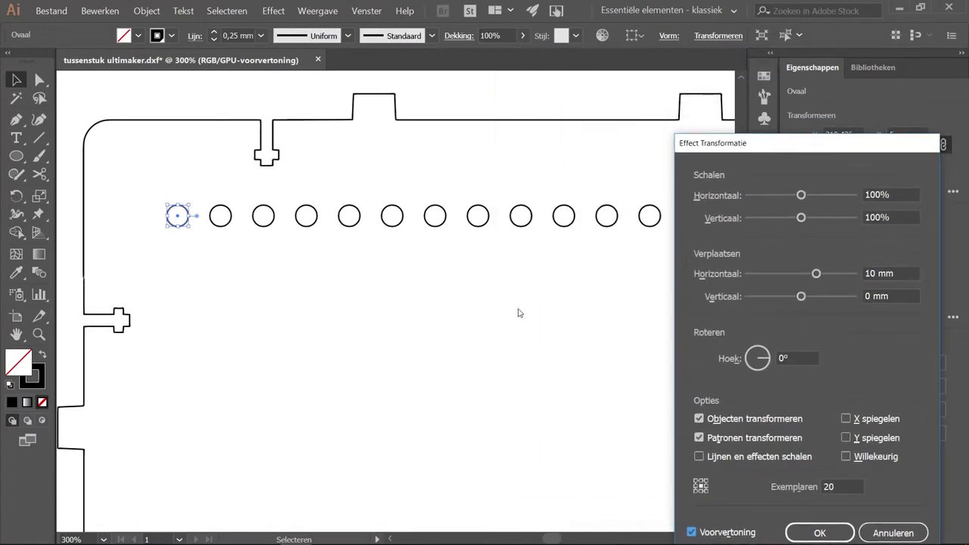
pyautogui.moveTo(805, 149); pyautogui.dragTo(370, 291)
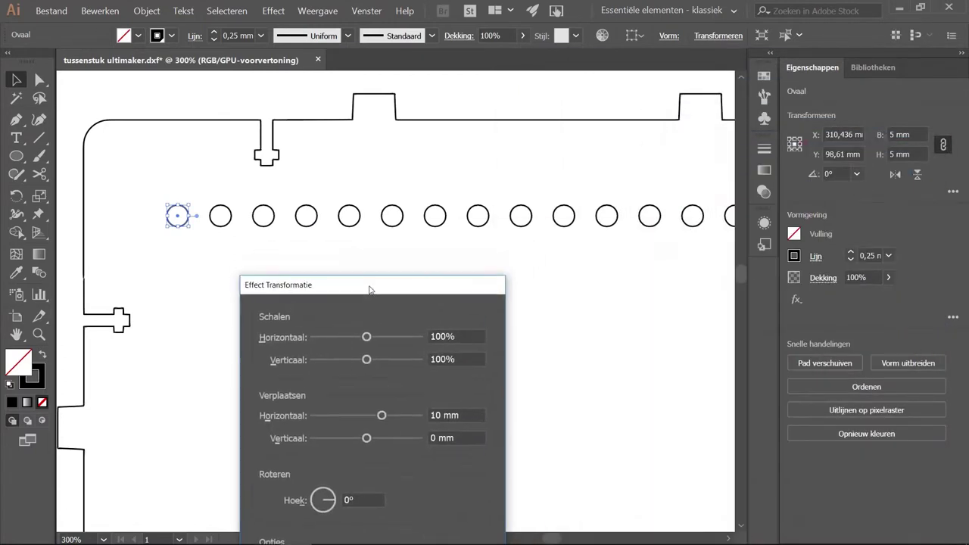
pyautogui.moveTo(448, 285); pyautogui.dragTo(561, 107)
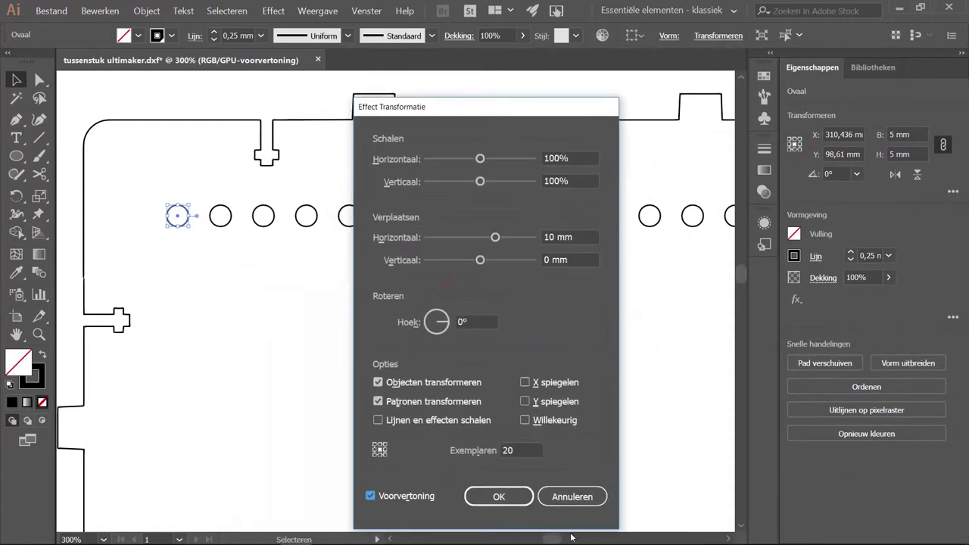
pyautogui.click(591, 491)
# - Give the corner circle a Transform effect with 10 mm horizontal move and 20 copies, previewed
pyautogui.keyDown('alt'); pyautogui.scroll(-5, 652, 333); pyautogui.keyUp('alt')
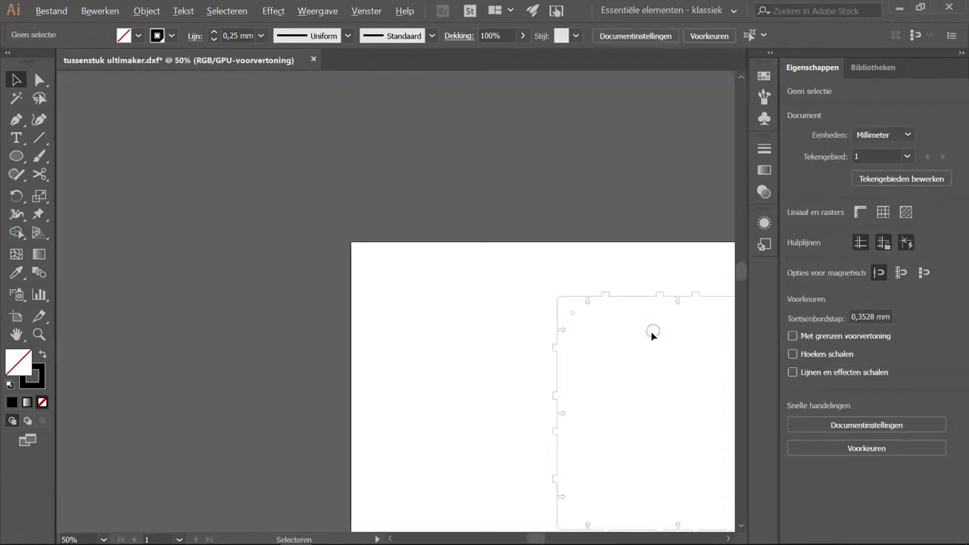
pyautogui.hscroll(2, 628, 372)
pyautogui.hscroll(2, 626, 368)
pyautogui.scroll(-2, 568, 389)
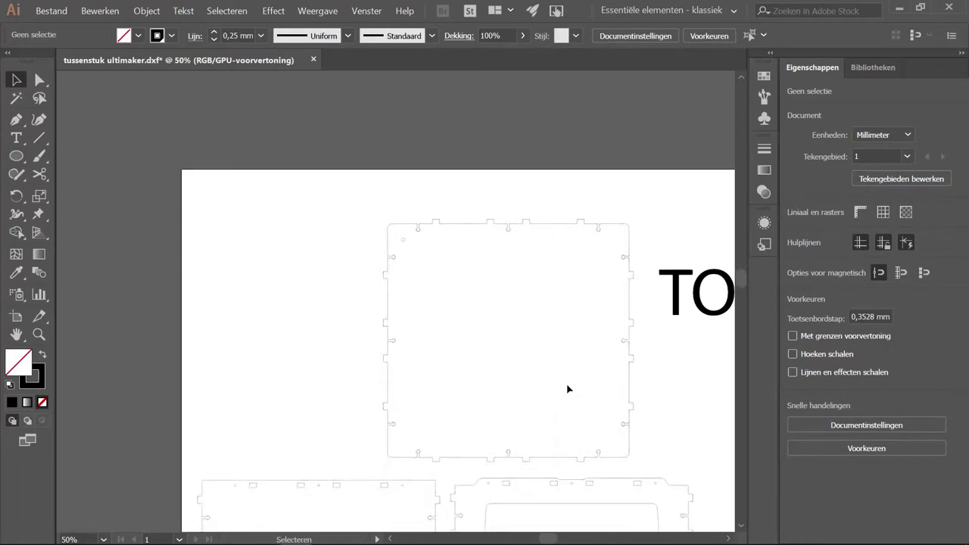
pyautogui.keyDown('alt'); pyautogui.scroll(1, 626, 319); pyautogui.keyUp('alt')
pyautogui.scroll(1, 640, 319)
pyautogui.scroll(-2, 647, 320)
pyautogui.scroll(-1, 648, 321)
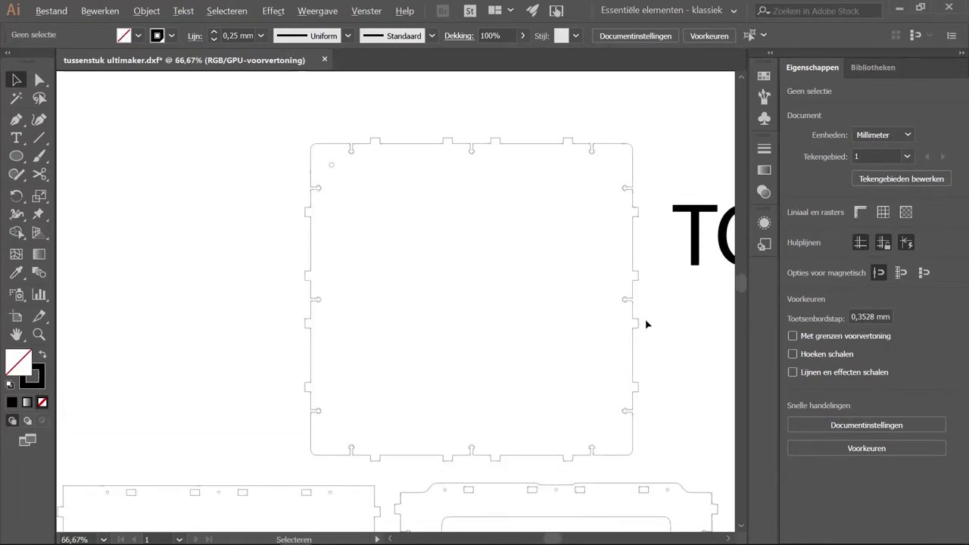
pyautogui.keyDown('alt'); pyautogui.scroll(1, 646, 324); pyautogui.keyUp('alt')
pyautogui.scroll(2, 646, 324)
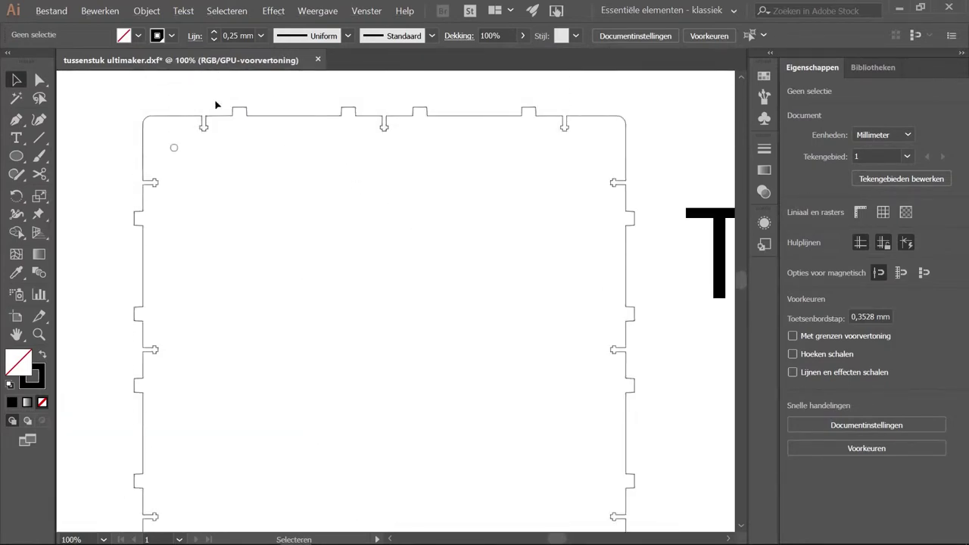
pyautogui.keyDown('alt'); pyautogui.scroll(-1, 290, 273); pyautogui.keyUp('alt')
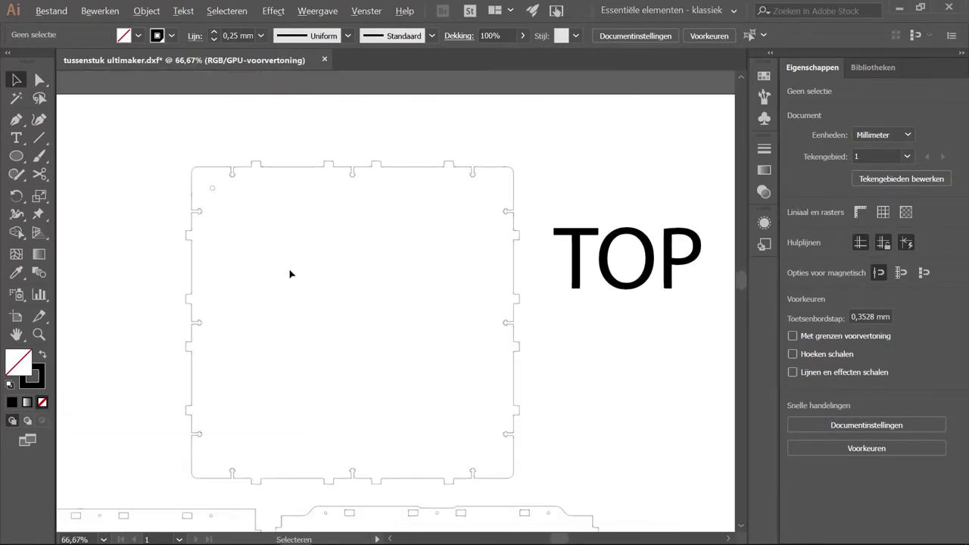
pyautogui.click(213, 188)
pyautogui.click(225, 12)
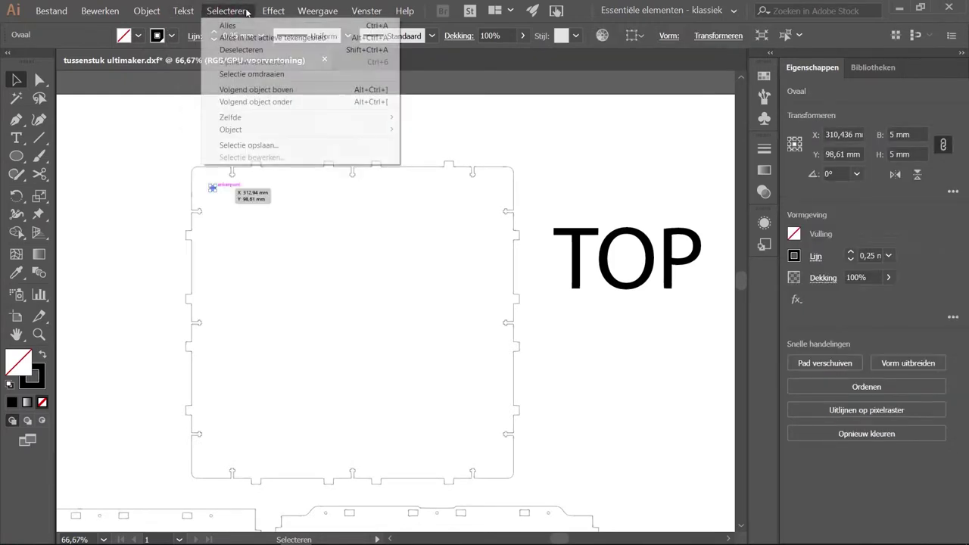
pyautogui.moveTo(322, 199)
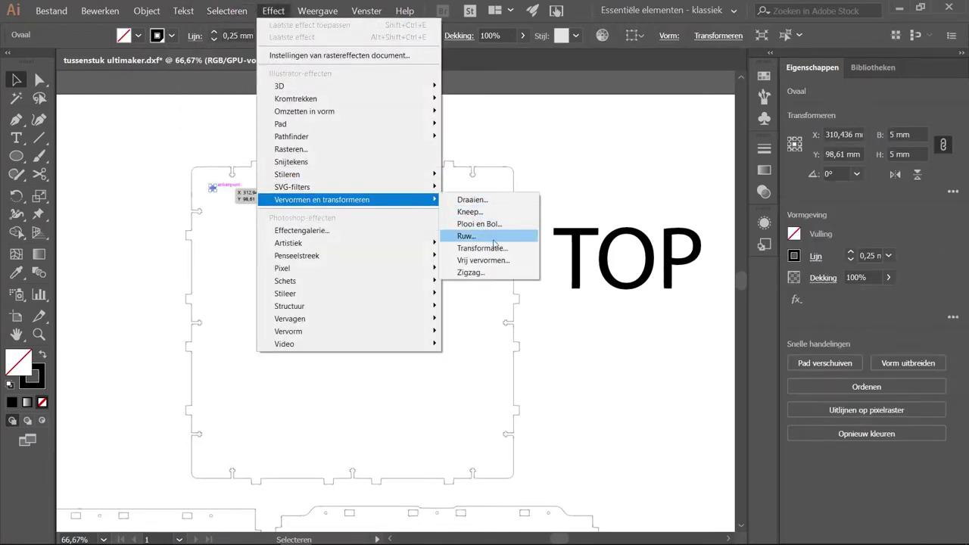
pyautogui.click(496, 248)
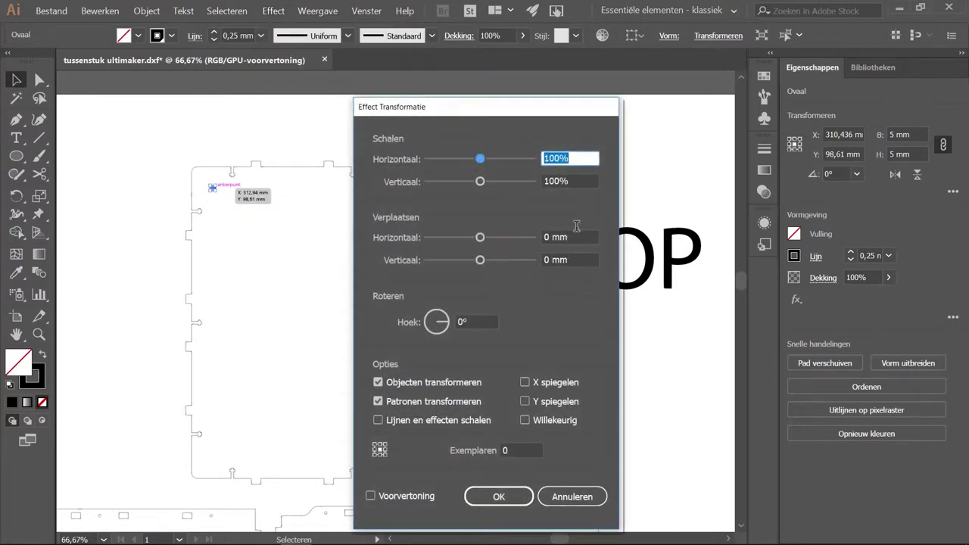
pyautogui.doubleClick(546, 237)
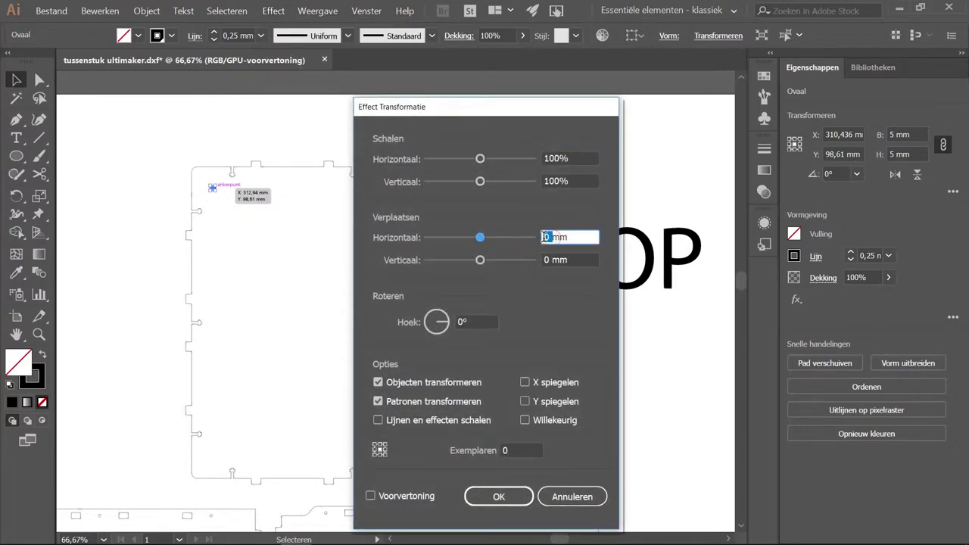
pyautogui.write('10')
pyautogui.doubleClick(523, 451)
pyautogui.write('20')
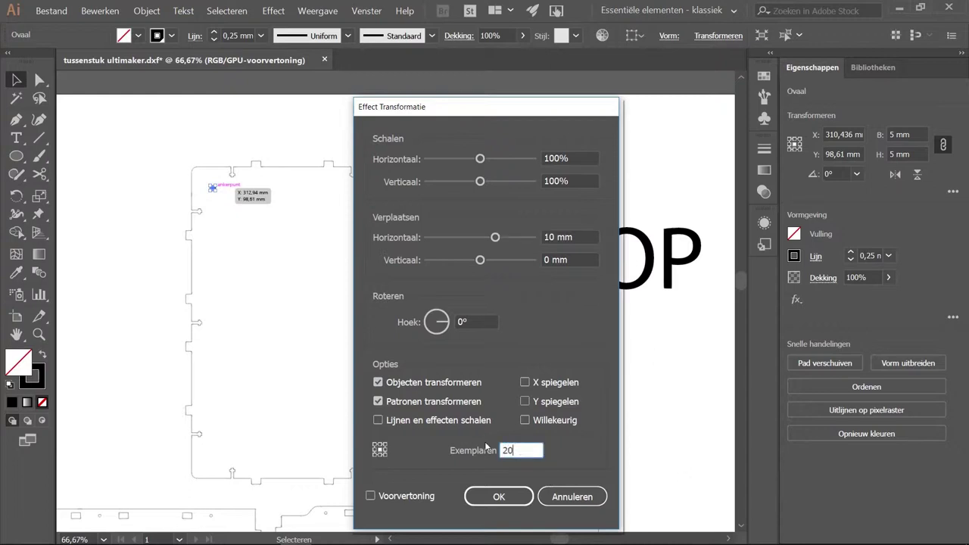
pyautogui.click(370, 496)
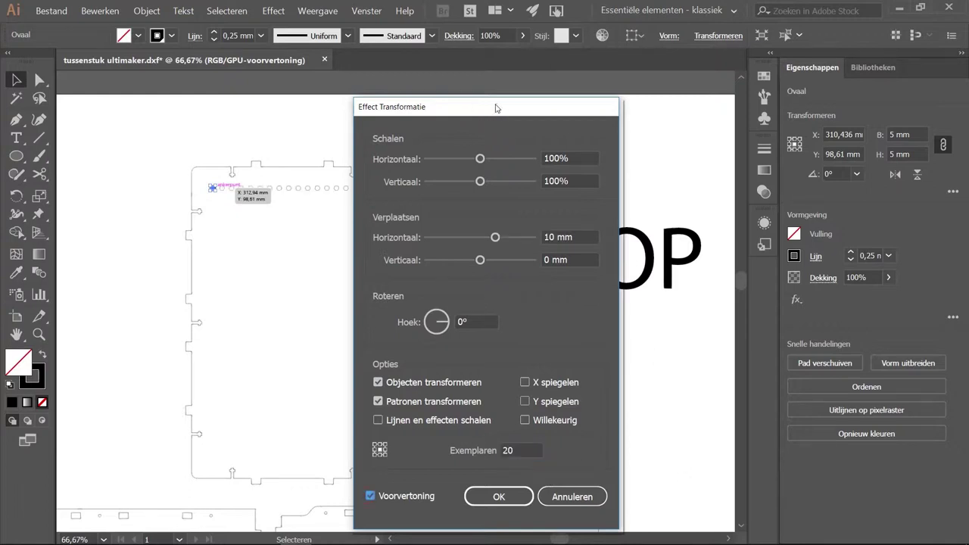
# - Change the copy count to 30, then to 28, refreshing the preview
pyautogui.moveTo(496, 108)
pyautogui.mouseDown()
pyautogui.moveTo(604, 121)
pyautogui.moveTo(738, 71)
pyautogui.mouseUp()
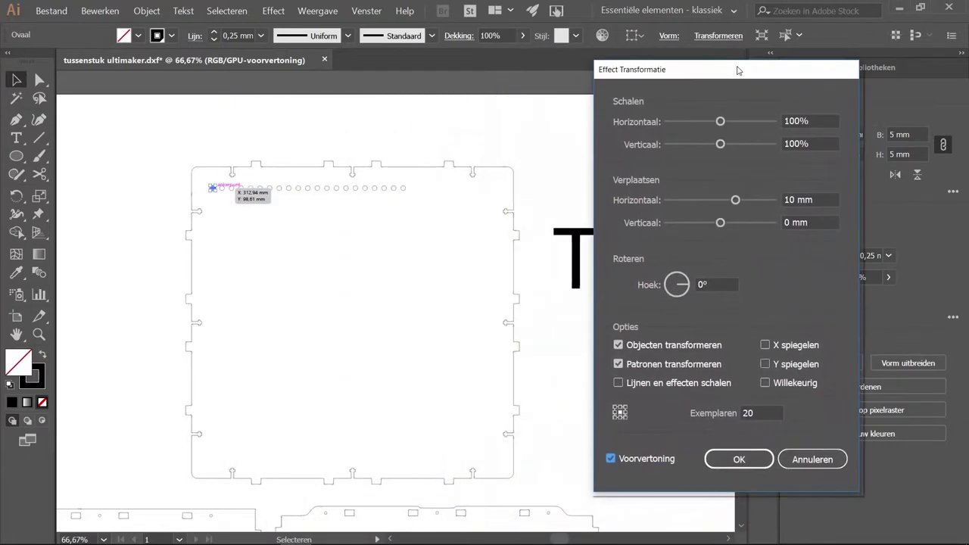
pyautogui.doubleClick(750, 413)
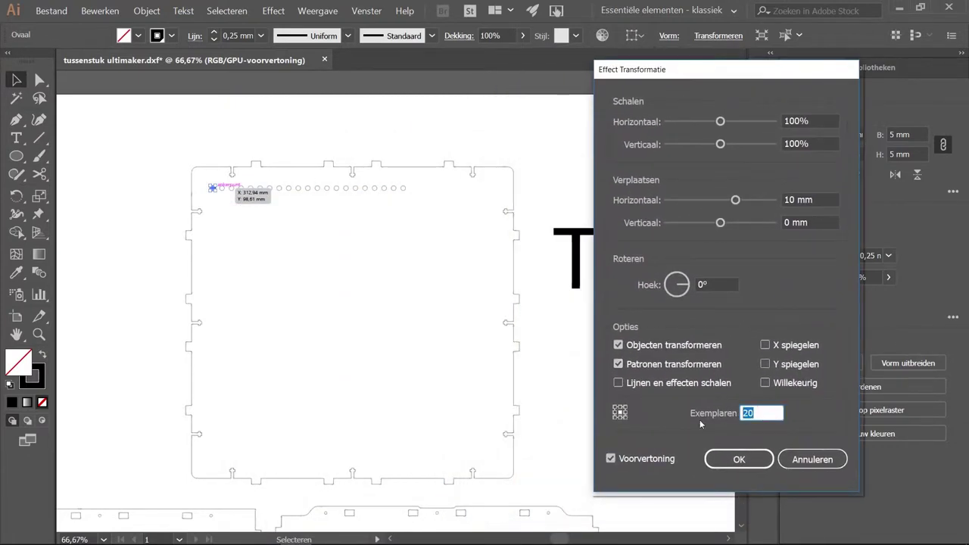
pyautogui.write('30')
pyautogui.click(716, 284)
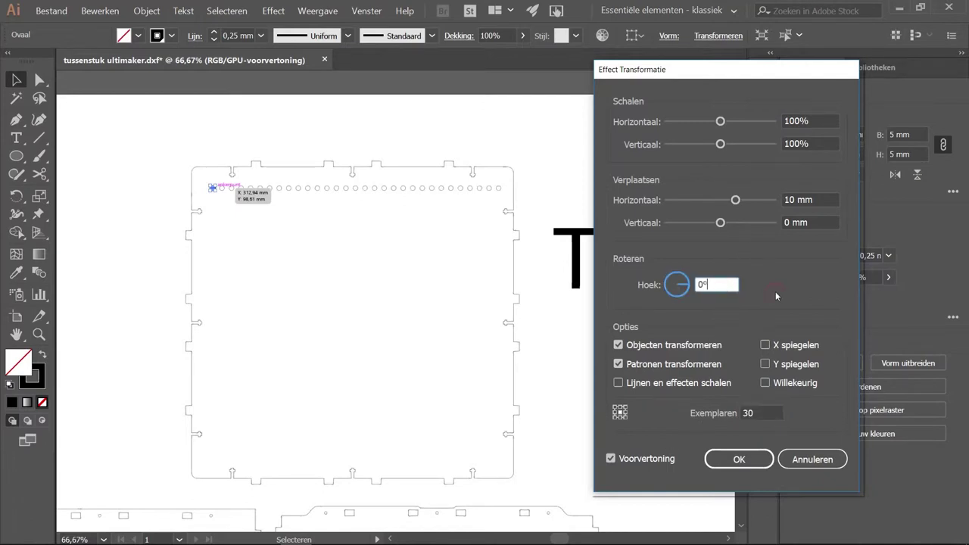
pyautogui.click(762, 412)
pyautogui.doubleClick(762, 413)
pyautogui.write('28')
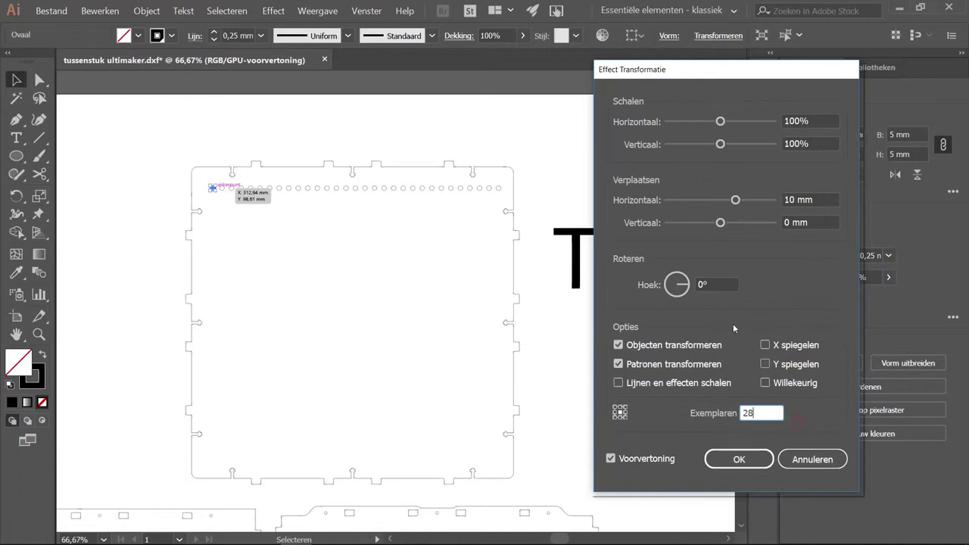
pyautogui.click(716, 284)
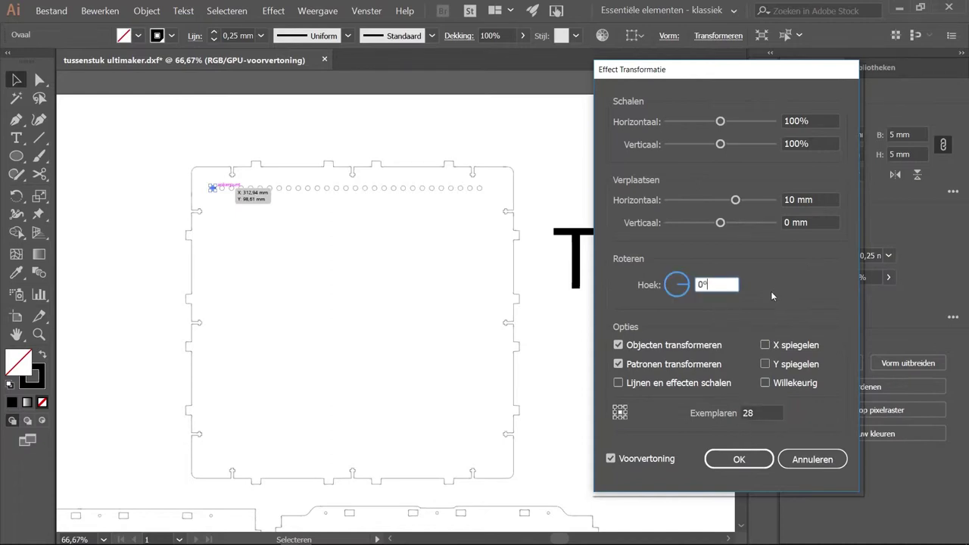
# - Apply the 28-copy Transform effect to the circle, undoing two stray changes afterward
pyautogui.click(739, 459)
pyautogui.scroll(1, 500, 201)
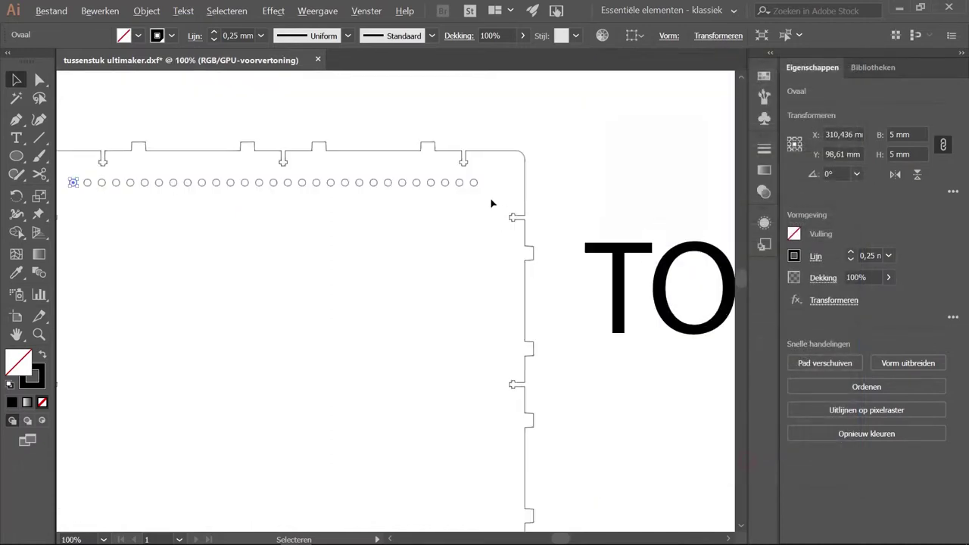
pyautogui.hscroll(-1, 488, 206)
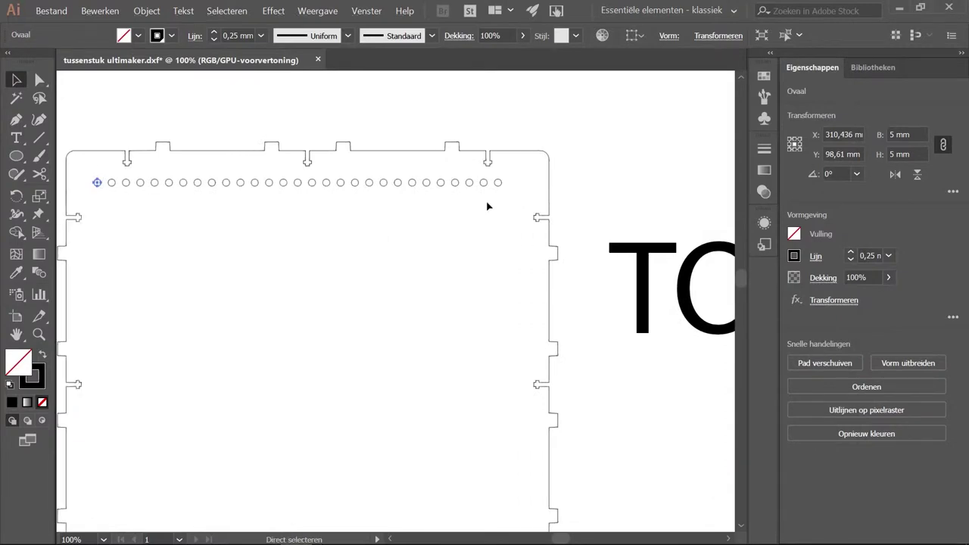
pyautogui.hscroll(-2, 487, 206)
pyautogui.click(146, 174)
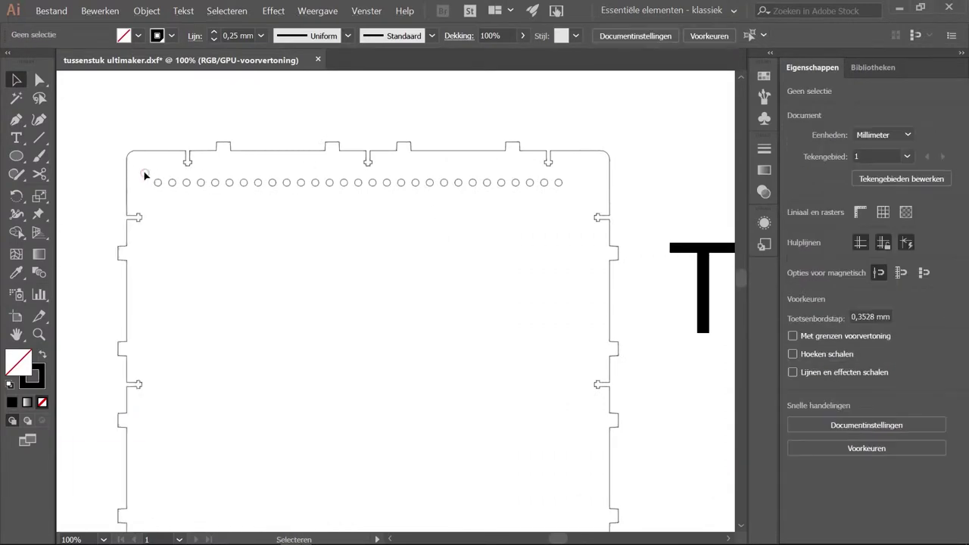
pyautogui.hotkey('ctrl', 'z')
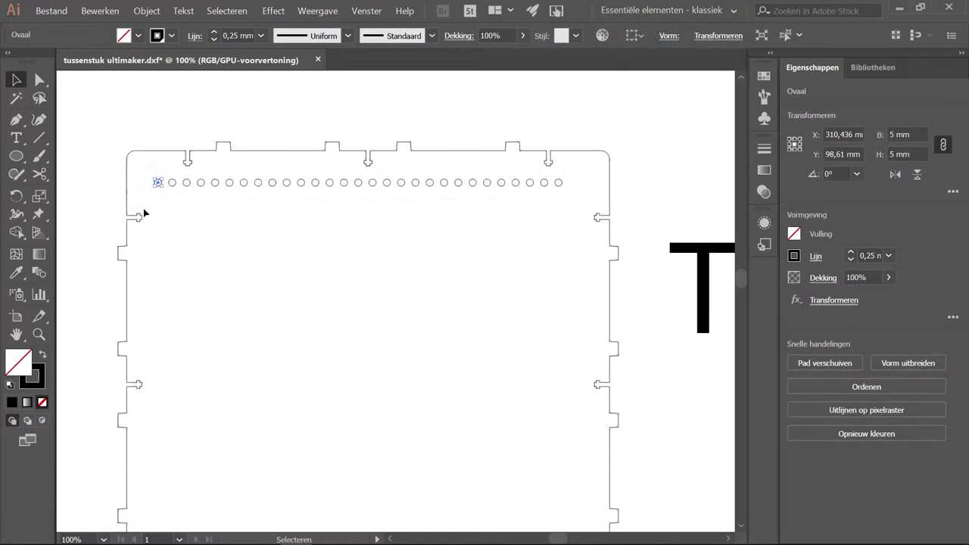
pyautogui.click(144, 214)
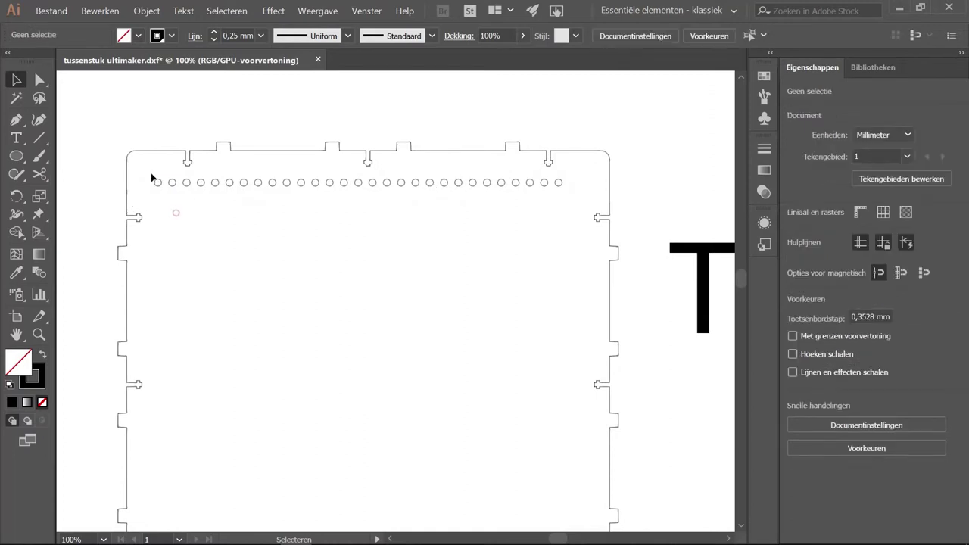
pyautogui.hotkey('ctrl', 'z')
# - Isolate the hole group and drag the row just inside the panel, shifted 2.5 mm right
pyautogui.doubleClick(560, 187)
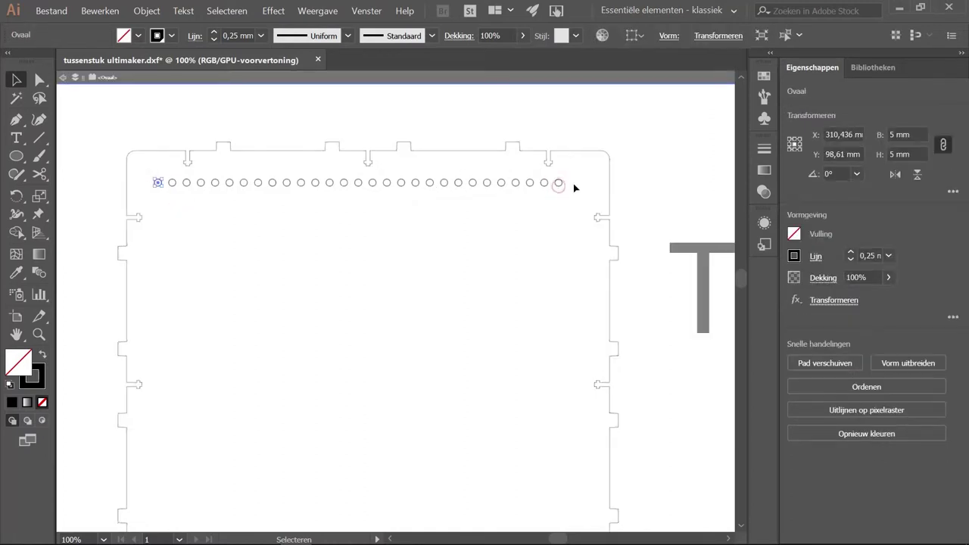
pyautogui.click(574, 187)
pyautogui.moveTo(558, 184); pyautogui.dragTo(558, 190)
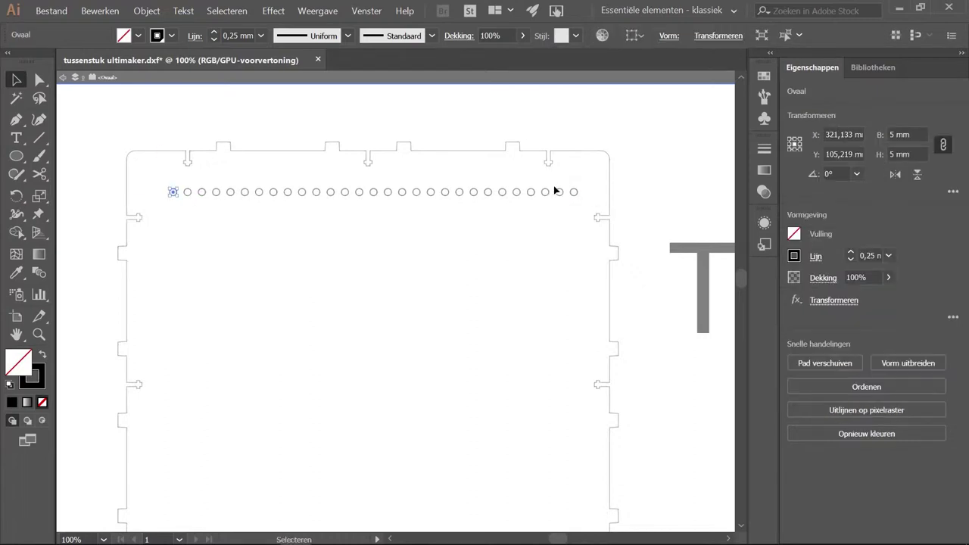
pyautogui.moveTo(173, 192); pyautogui.dragTo(165, 191)
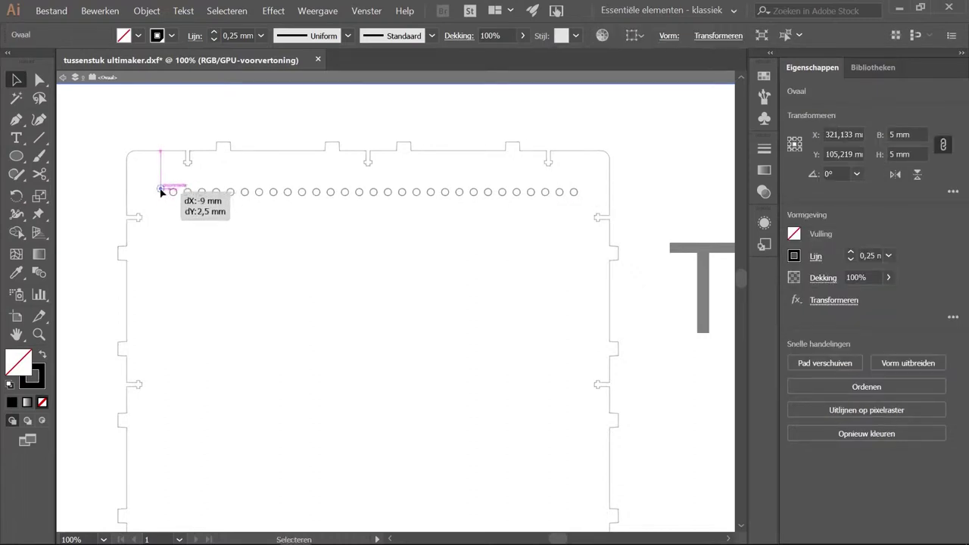
pyautogui.moveTo(165, 190); pyautogui.dragTo(161, 189)
pyautogui.click(242, 112)
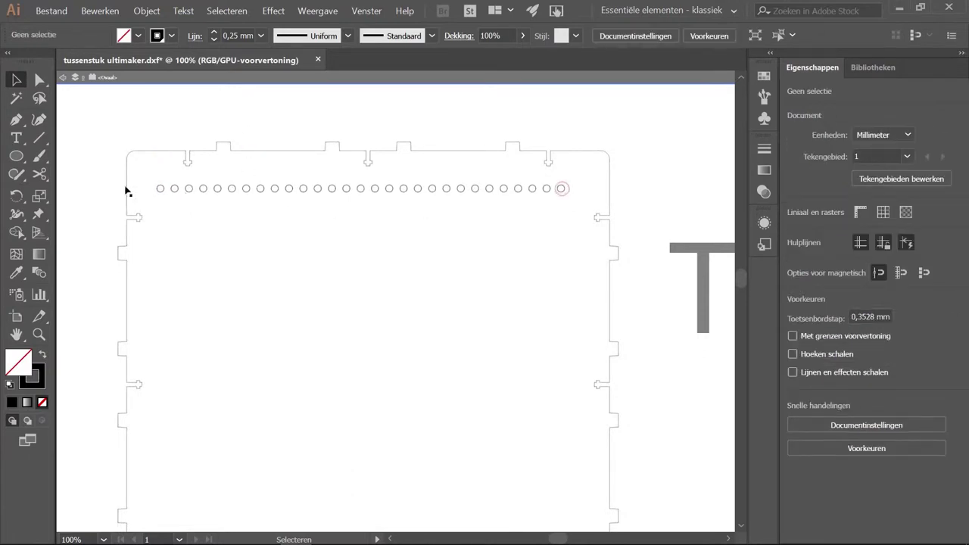
pyautogui.moveTo(160, 190); pyautogui.dragTo(170, 190)
pyautogui.click(155, 113)
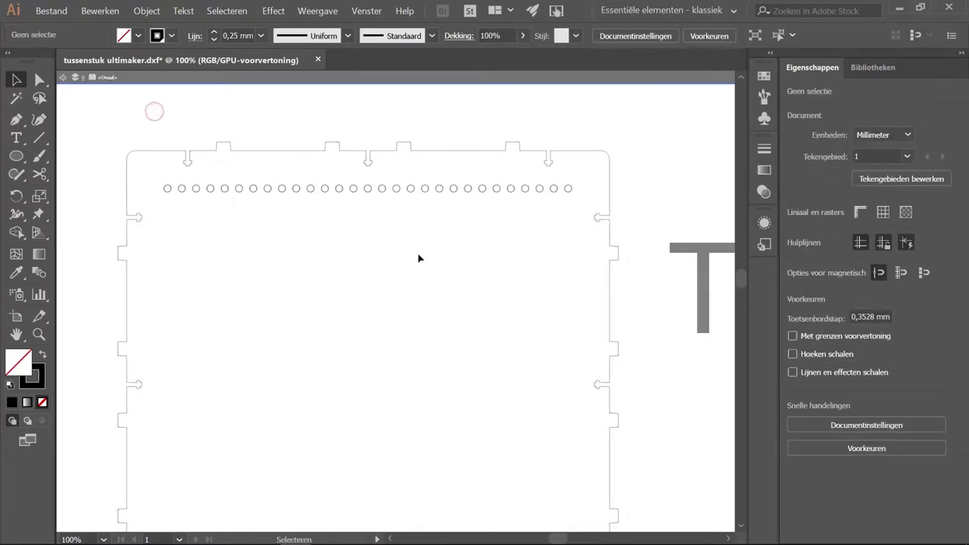
# - Zoom in on the first hole and nudge the row about 0.5 mm right
pyautogui.scroll(-1, 419, 258)
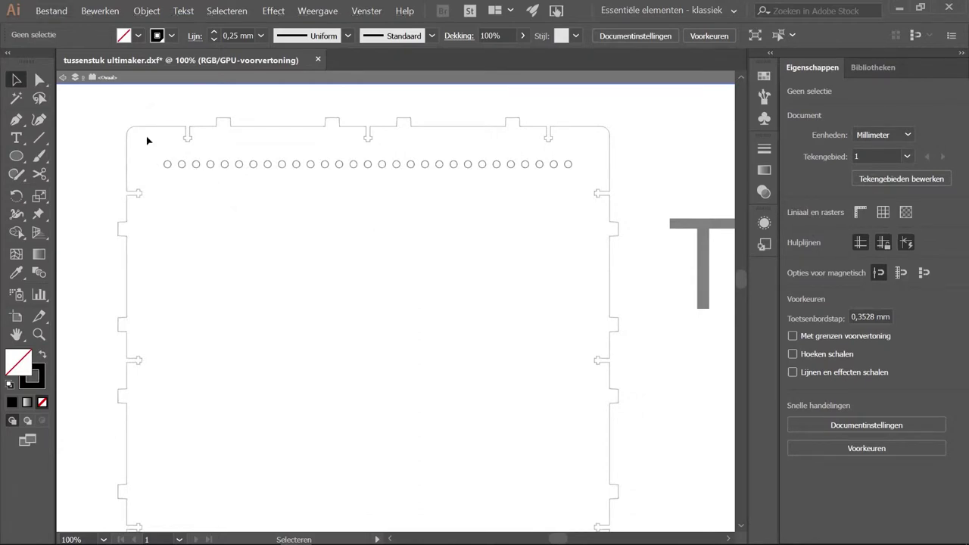
pyautogui.scroll(1, 147, 140)
pyautogui.scroll(1, 139, 150)
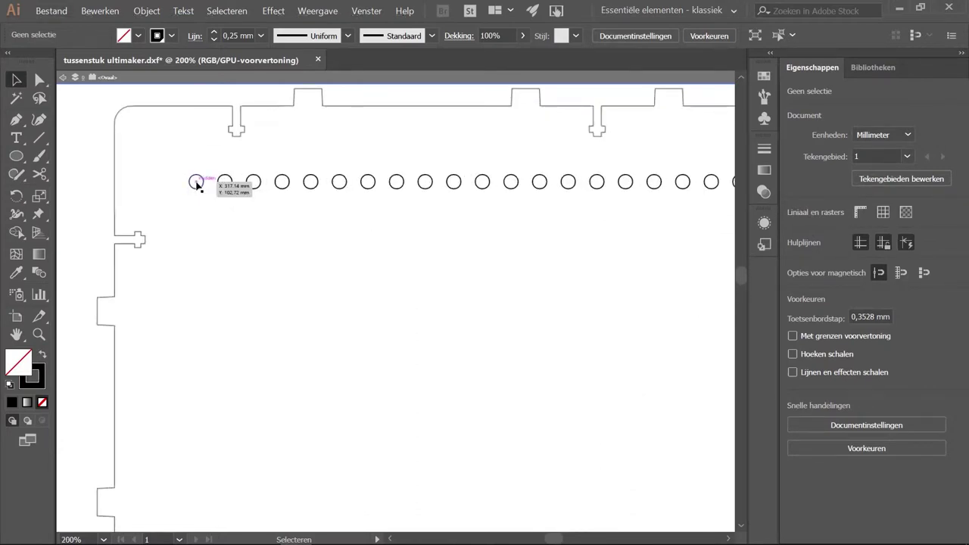
pyautogui.scroll(-3, 413, 246)
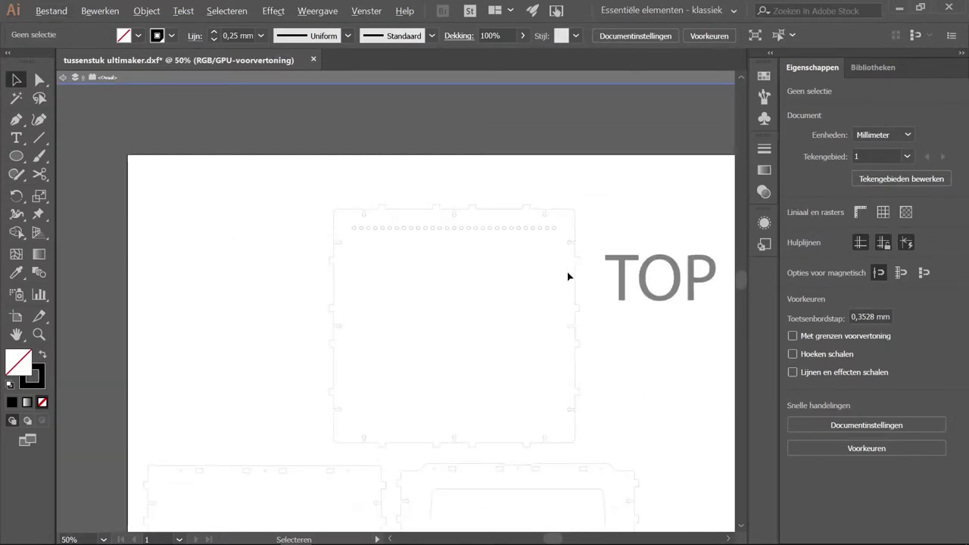
pyautogui.scroll(1, 568, 275)
pyautogui.scroll(1, 558, 271)
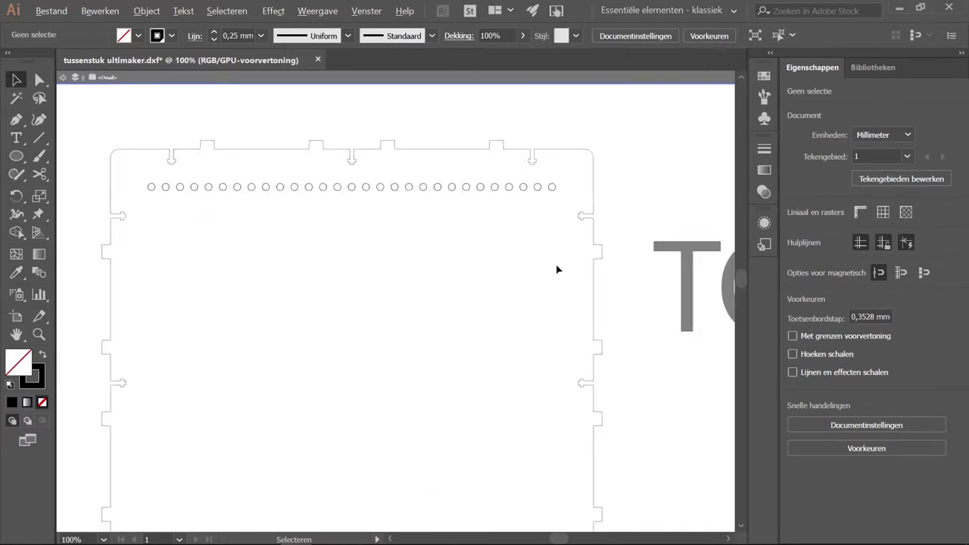
pyautogui.scroll(2, 121, 178)
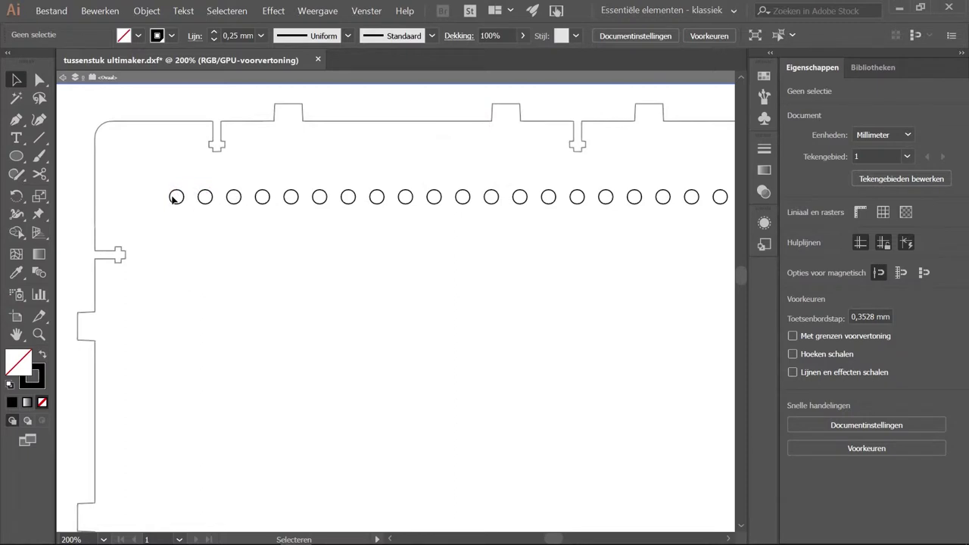
pyautogui.scroll(-1, 365, 232)
pyautogui.scroll(-1, 538, 218)
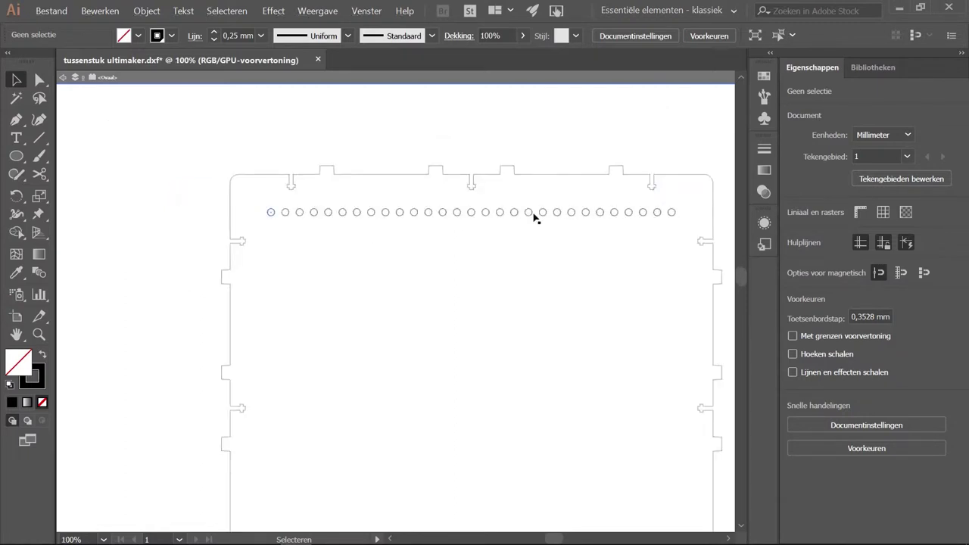
pyautogui.scroll(1, 296, 212)
pyautogui.scroll(-1, 288, 211)
pyautogui.scroll(-1, 288, 215)
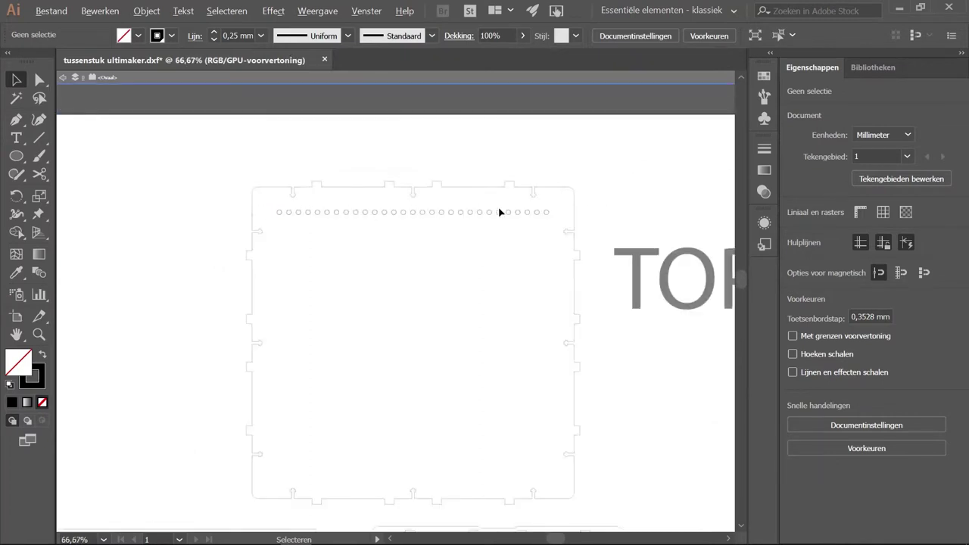
pyautogui.scroll(2, 453, 219)
pyautogui.scroll(3, 548, 212)
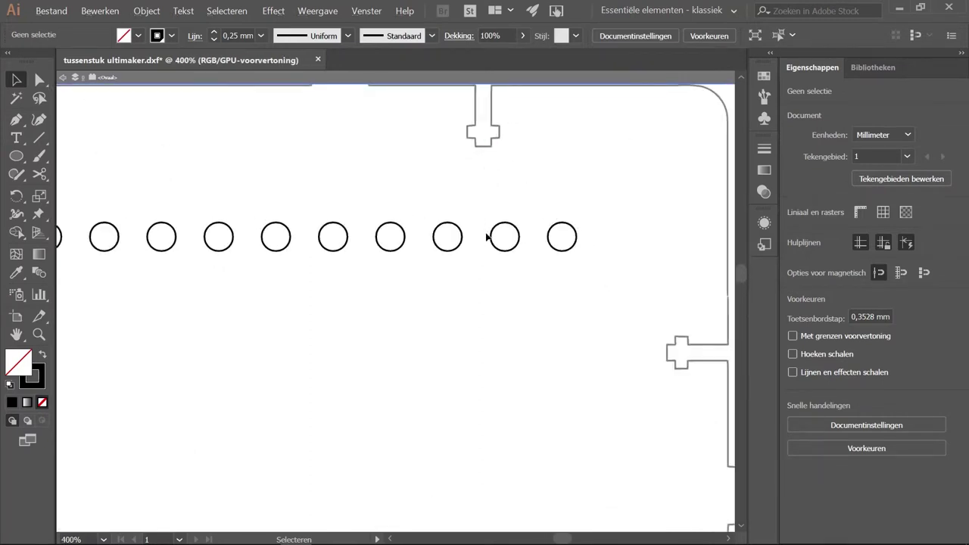
pyautogui.scroll(-3, 489, 237)
pyautogui.scroll(-3, 333, 251)
pyautogui.scroll(5, 305, 234)
pyautogui.scroll(1, 307, 217)
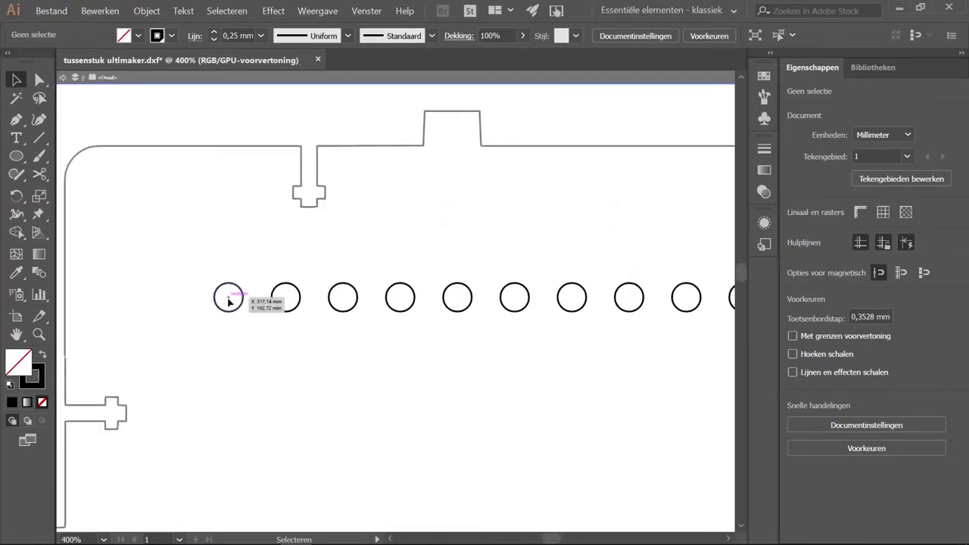
pyautogui.scroll(-5, 255, 301)
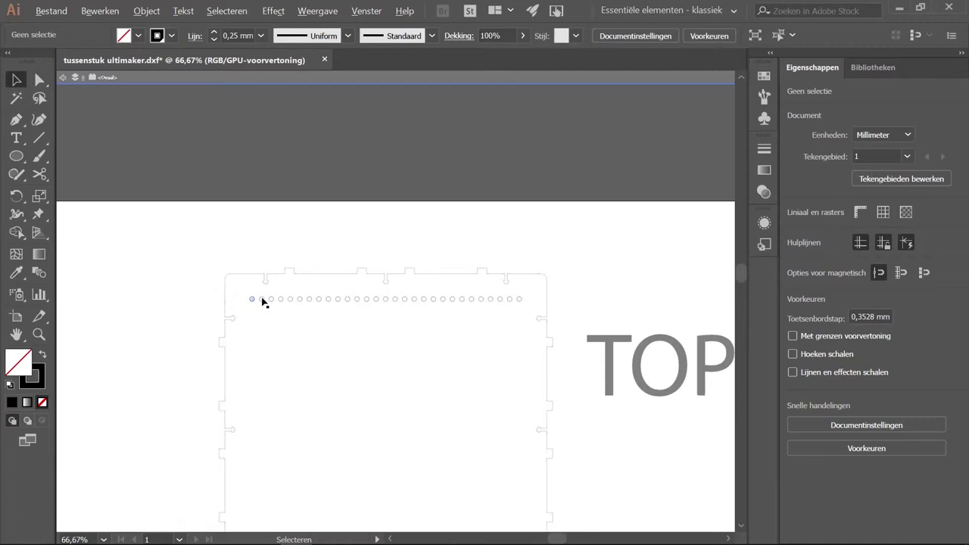
pyautogui.scroll(4, 263, 301)
pyautogui.scroll(1, 218, 304)
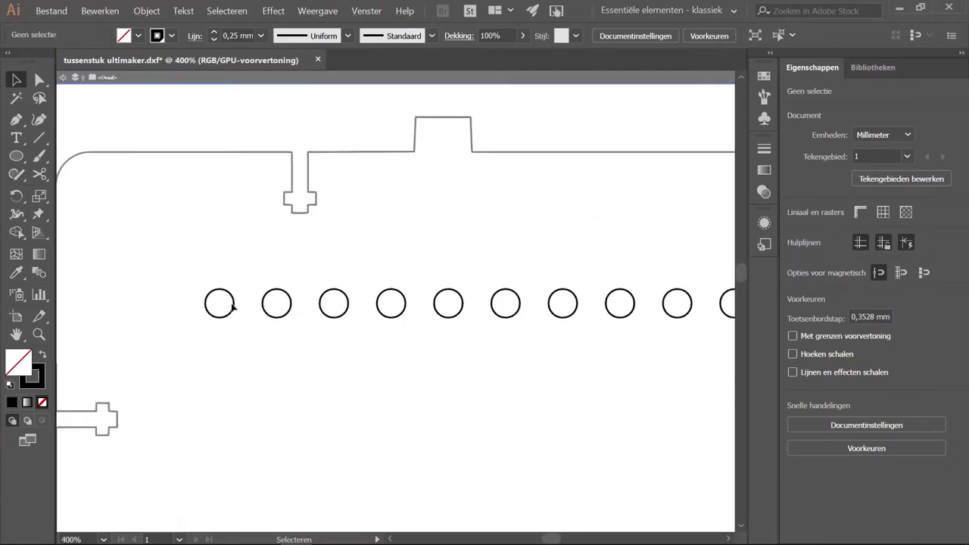
pyautogui.moveTo(234, 307); pyautogui.dragTo(226, 306)
pyautogui.click(281, 275)
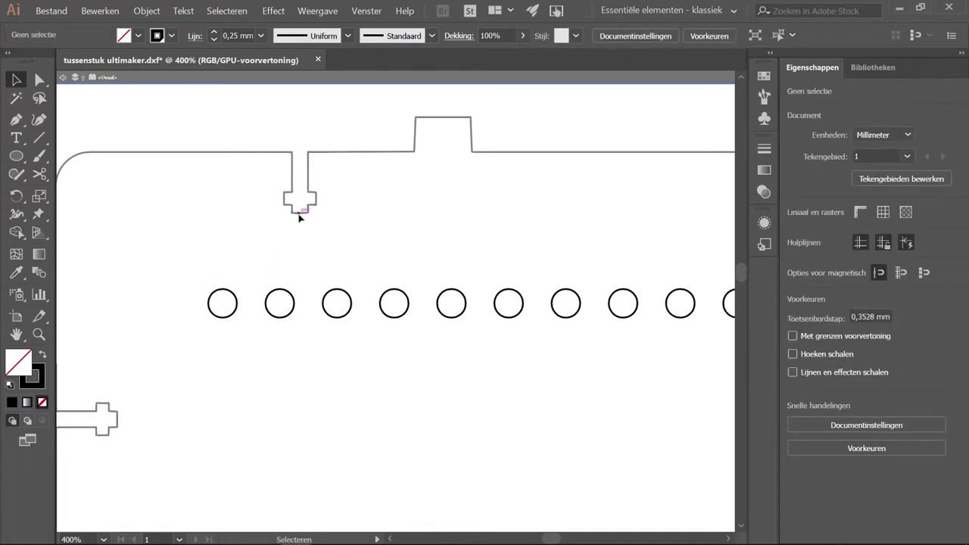
# - Nudge the hole row slightly left, then zoom out to check the whole panel
pyautogui.scroll(-10, 306, 303)
pyautogui.scroll(1, 305, 316)
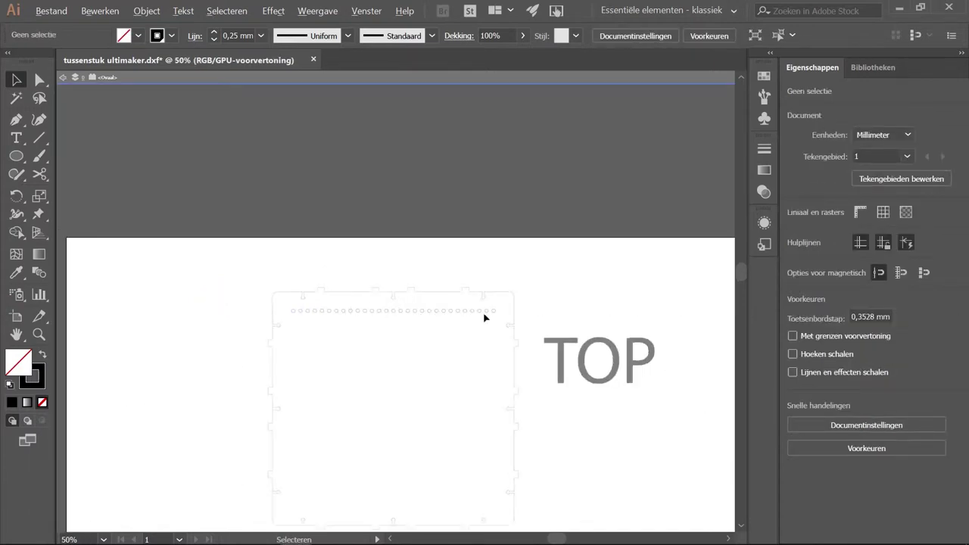
pyautogui.scroll(7, 482, 319)
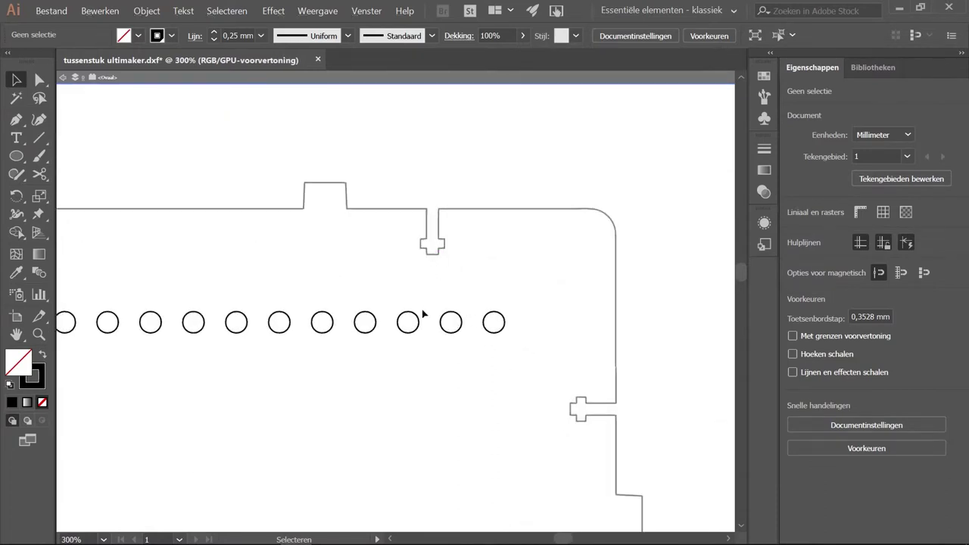
pyautogui.scroll(-7, 320, 338)
pyautogui.scroll(4, 295, 325)
pyautogui.scroll(2, 247, 318)
pyautogui.scroll(2, 252, 317)
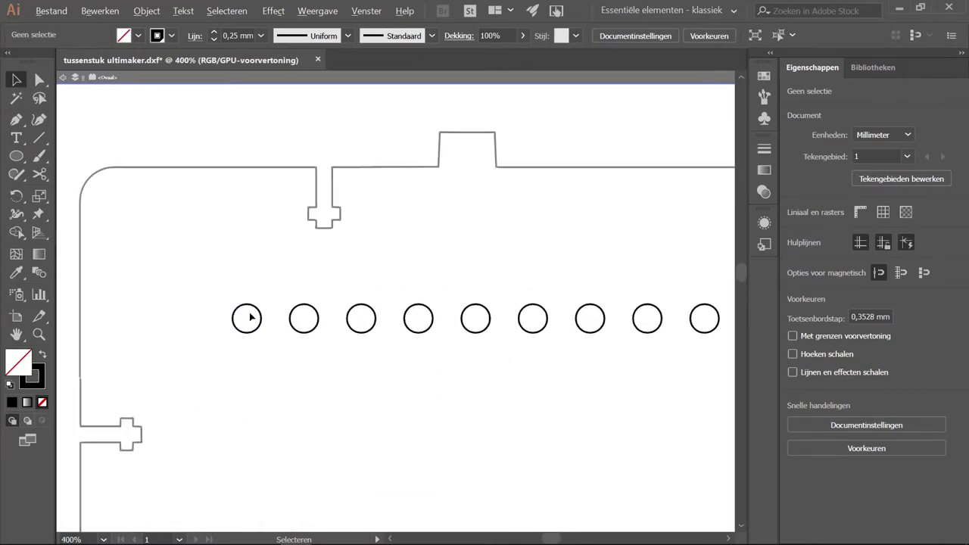
pyautogui.click(248, 321)
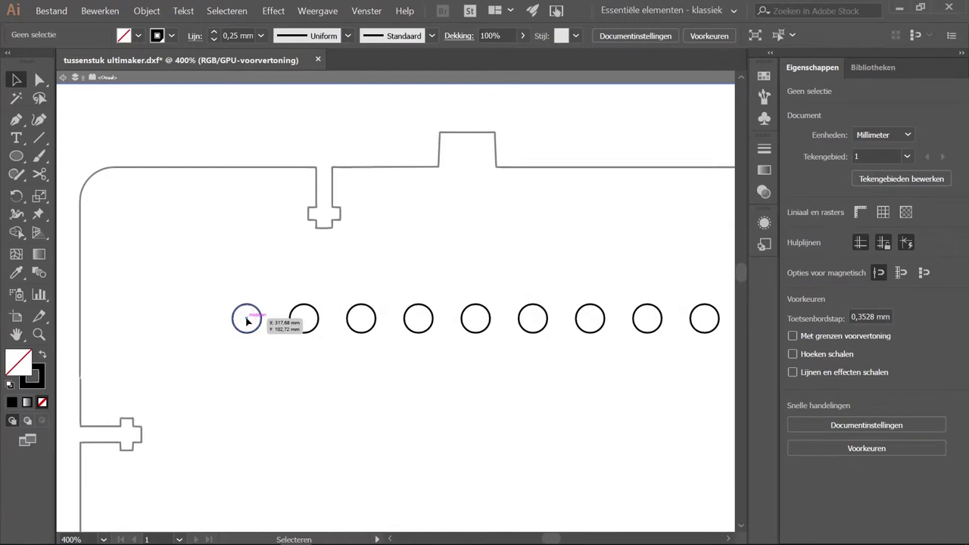
pyautogui.moveTo(246, 321); pyautogui.dragTo(242, 322)
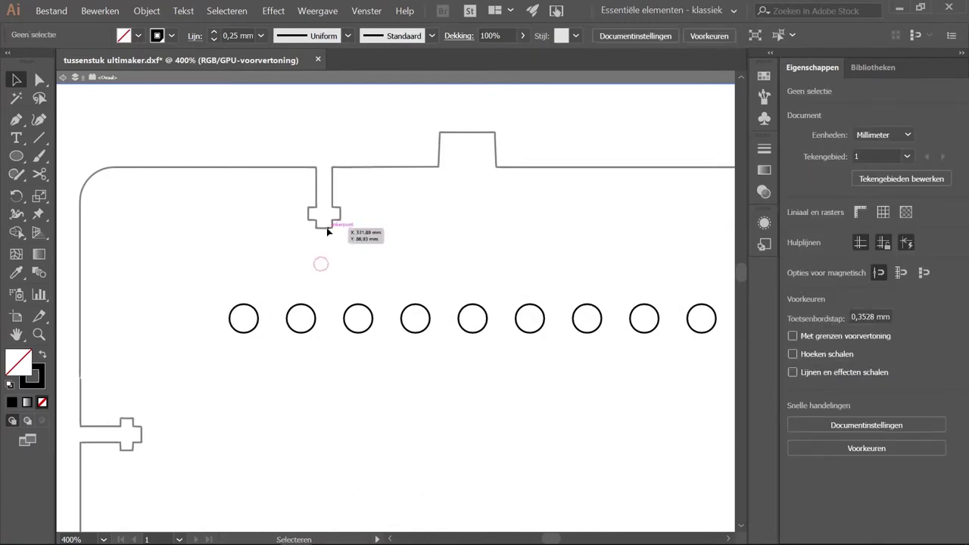
pyautogui.scroll(-6, 545, 337)
pyautogui.scroll(8, 530, 340)
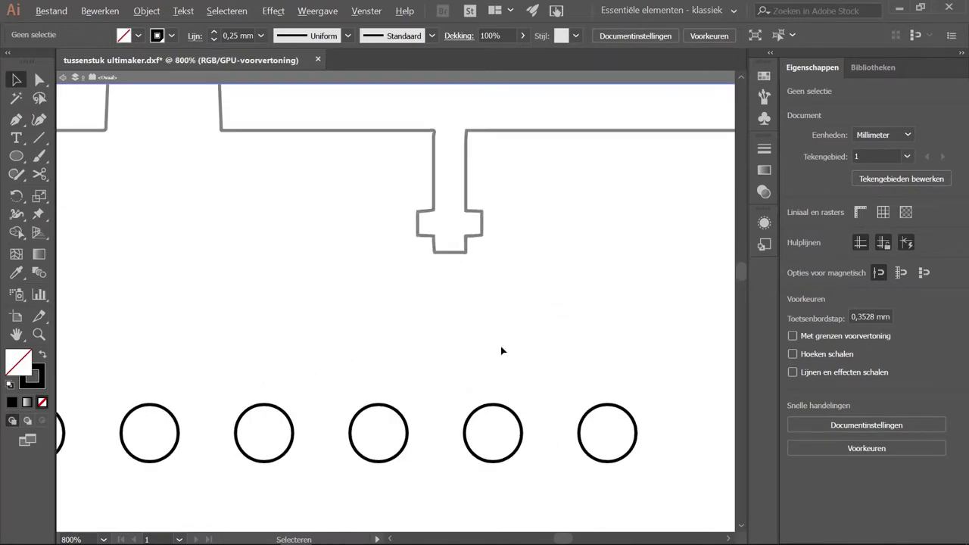
pyautogui.scroll(-5, 497, 351)
pyautogui.scroll(-2, 472, 383)
pyautogui.scroll(1, 482, 416)
pyautogui.scroll(2, 513, 310)
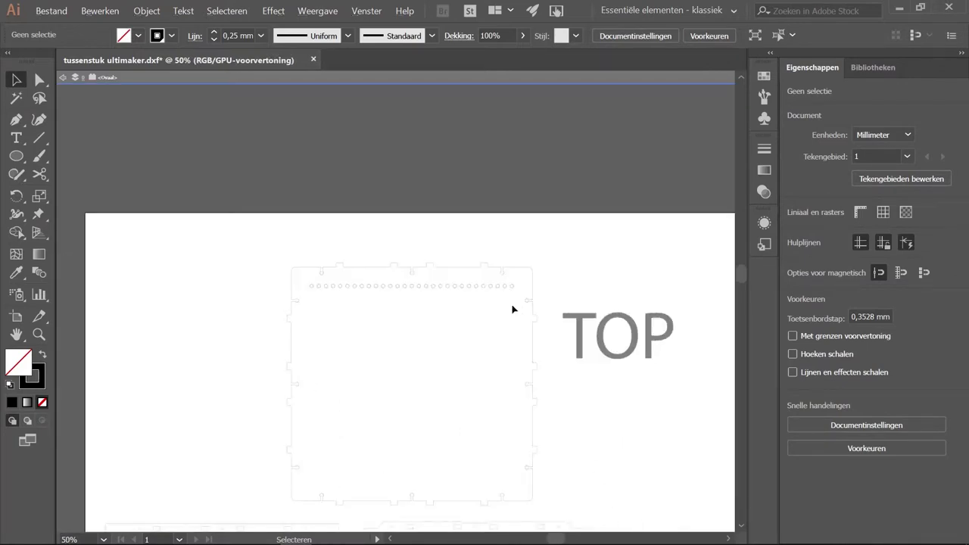
# - On the leftmost hole, request a second Transformatie effect, reaching the apply-again warning
pyautogui.click(311, 286)
pyautogui.click(273, 11)
pyautogui.moveTo(322, 200)
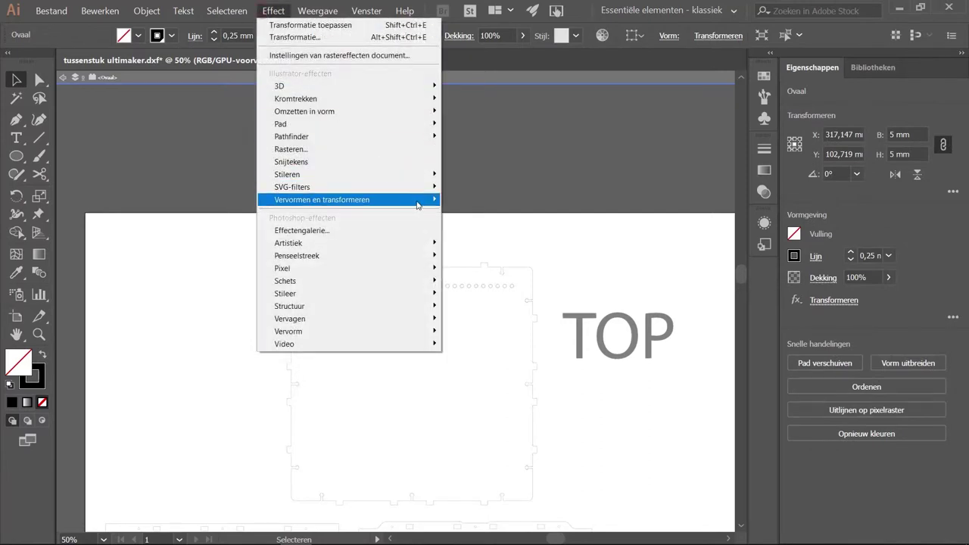
pyautogui.click(508, 249)
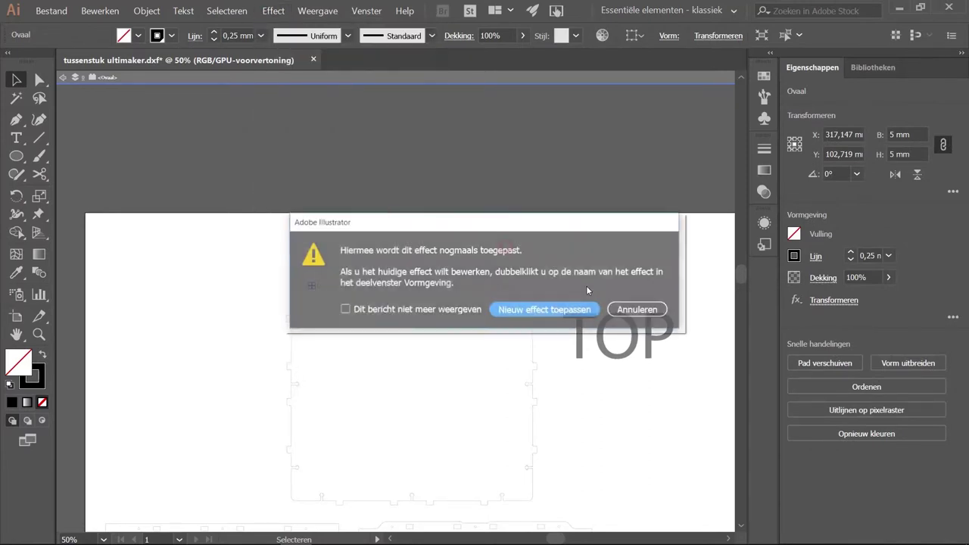
pyautogui.click(640, 313)
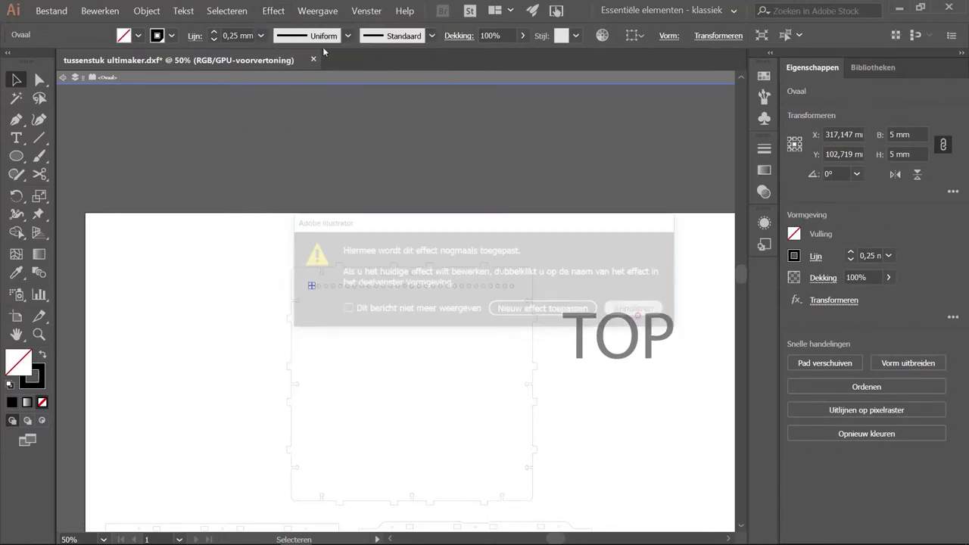
pyautogui.click(274, 10)
pyautogui.moveTo(322, 200)
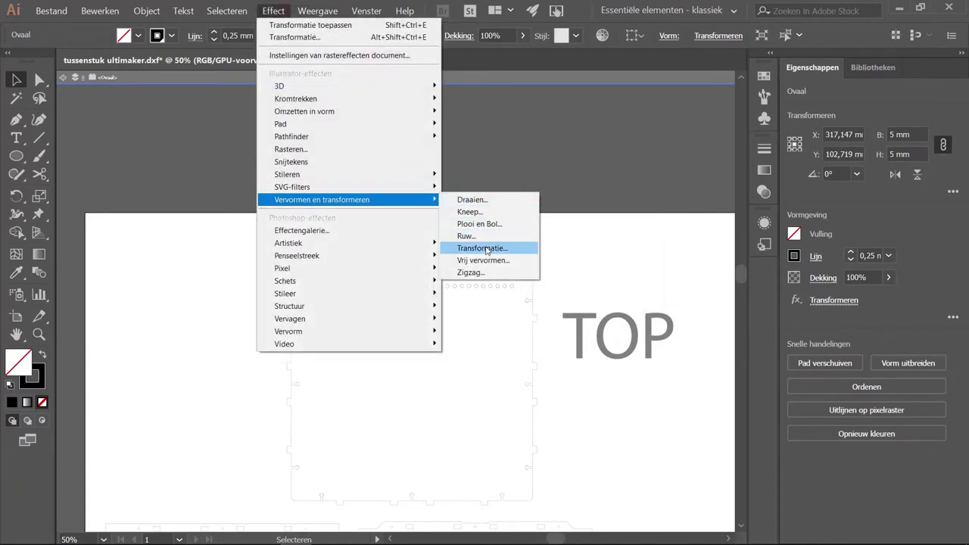
pyautogui.click(485, 249)
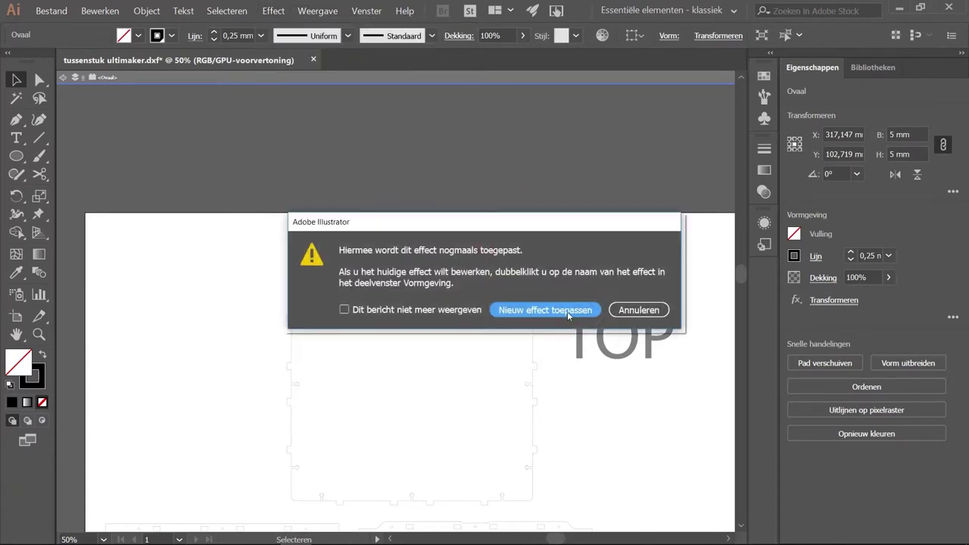
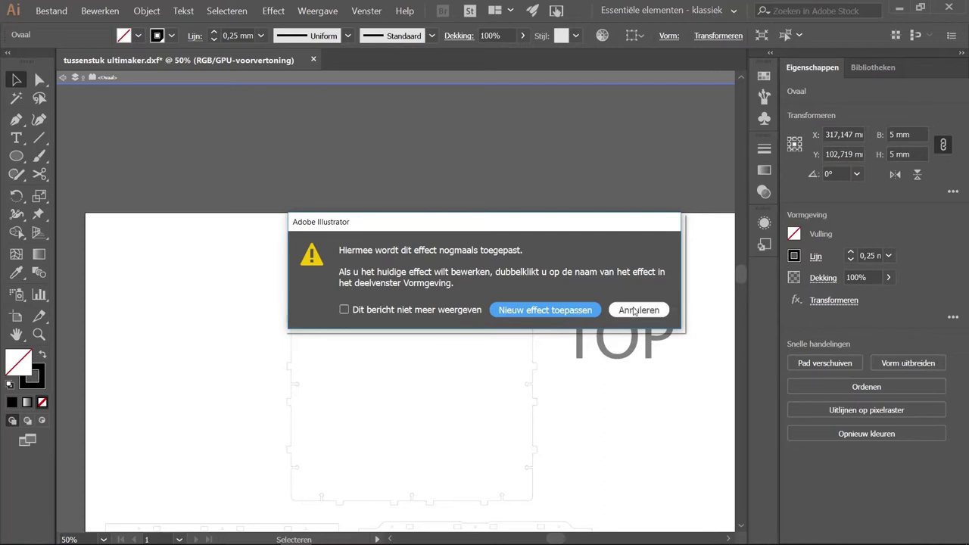
# - Dismiss the reapply-effect warning and select the leftmost circle of the hole row
pyautogui.click(635, 311)
pyautogui.scroll(3, 508, 298)
pyautogui.click(503, 291)
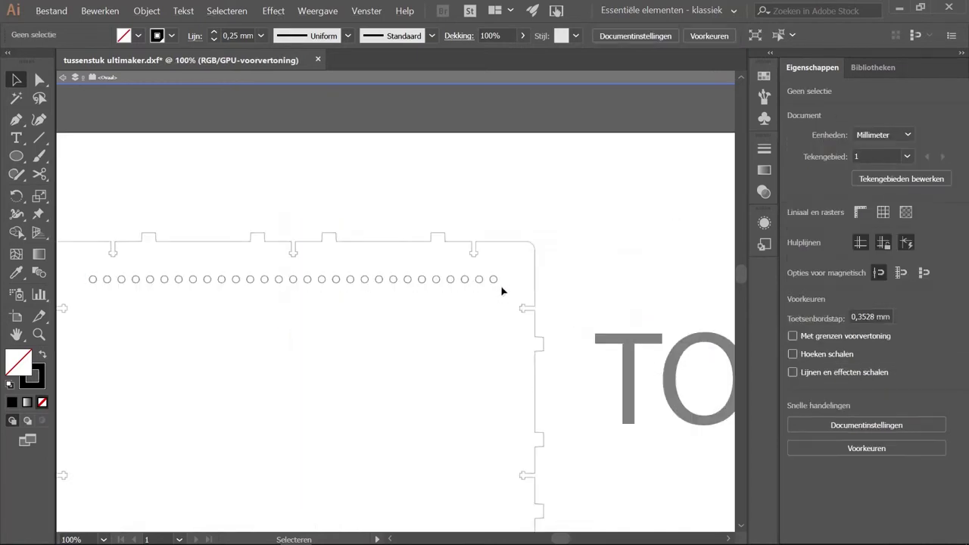
pyautogui.click(82, 277)
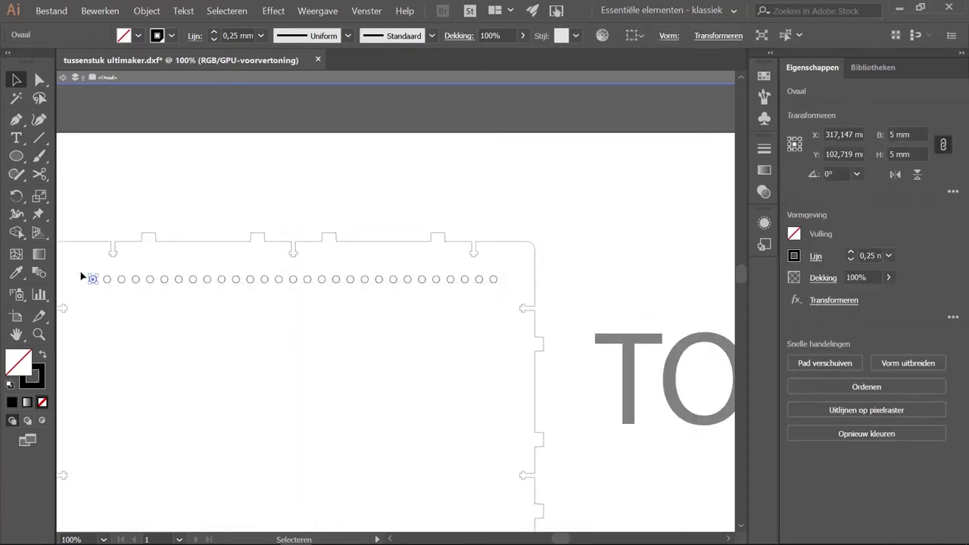
pyautogui.click(267, 10)
pyautogui.moveTo(322, 199)
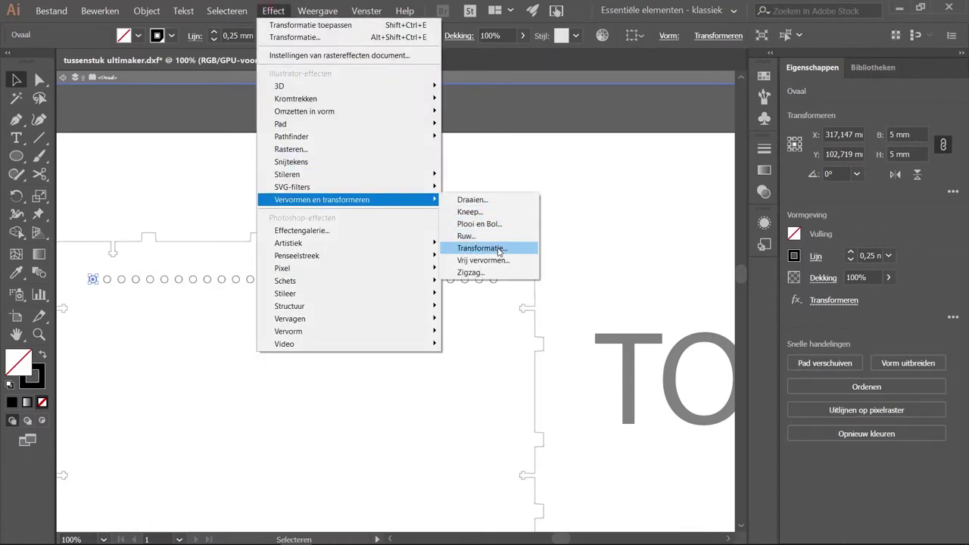
pyautogui.click(492, 248)
pyautogui.click(555, 312)
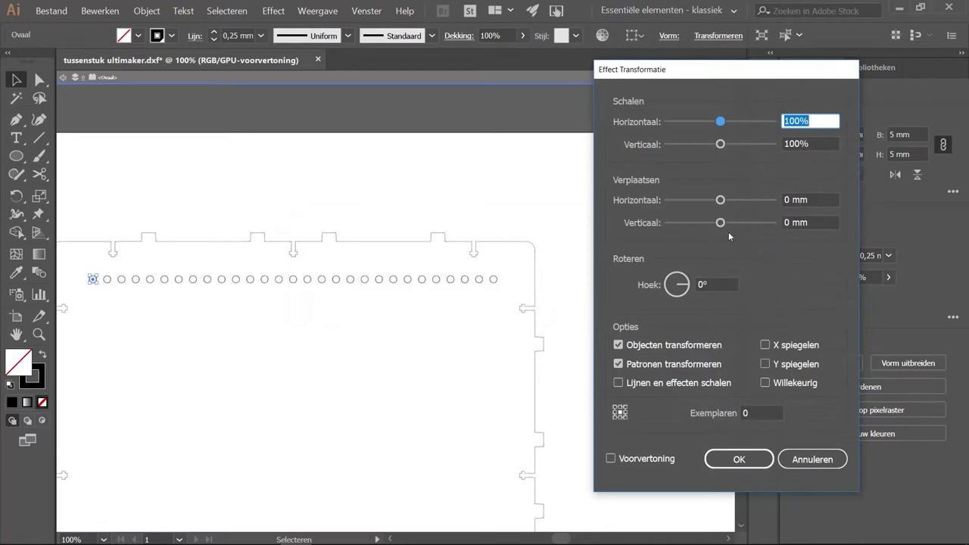
pyautogui.doubleClick(790, 223)
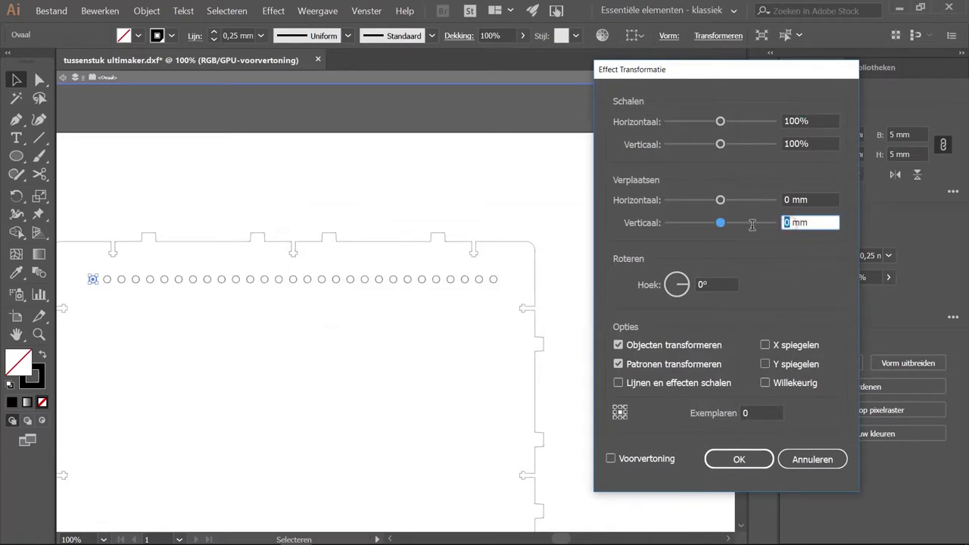
pyautogui.write('10')
pyautogui.doubleClick(756, 412)
pyautogui.write('50')
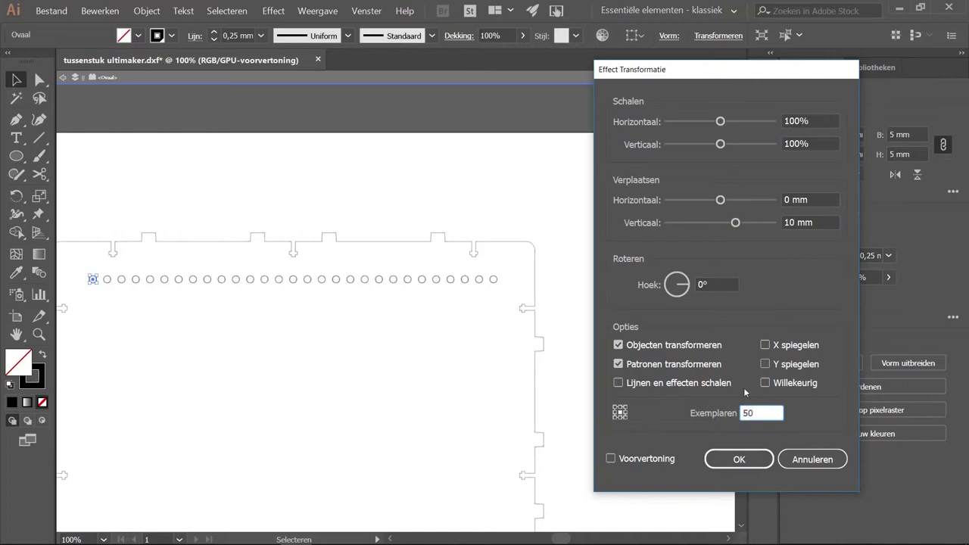
pyautogui.click(724, 285)
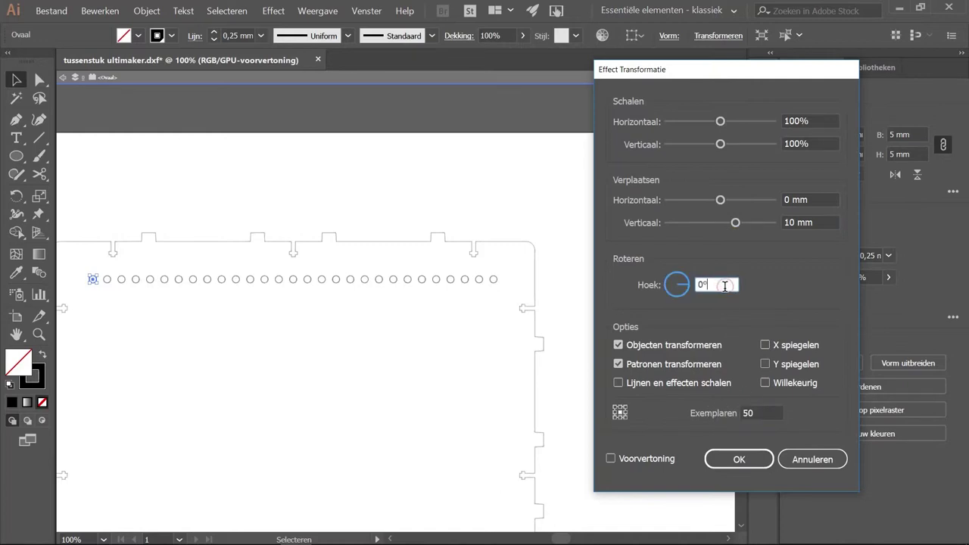
pyautogui.click(611, 458)
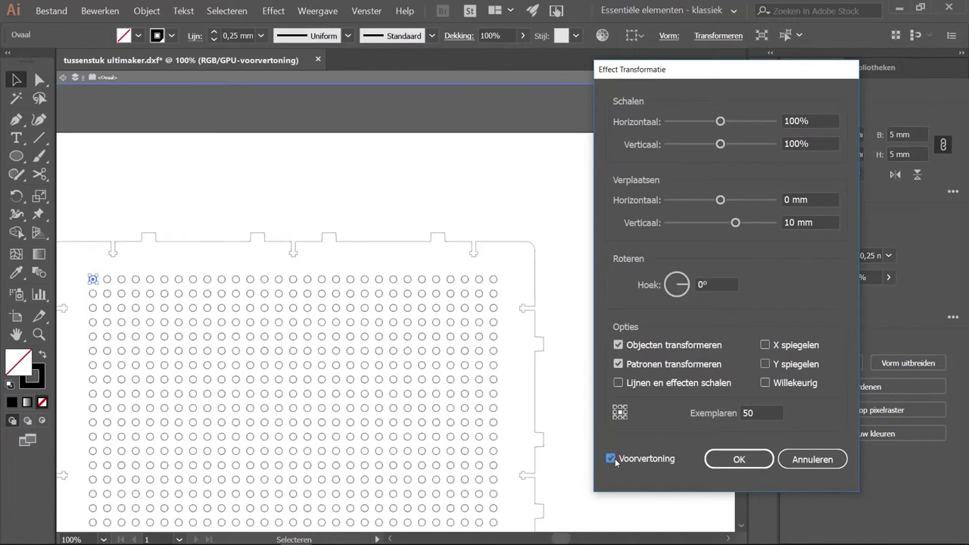
pyautogui.click(802, 459)
pyautogui.hotkey('ctrl', '-')
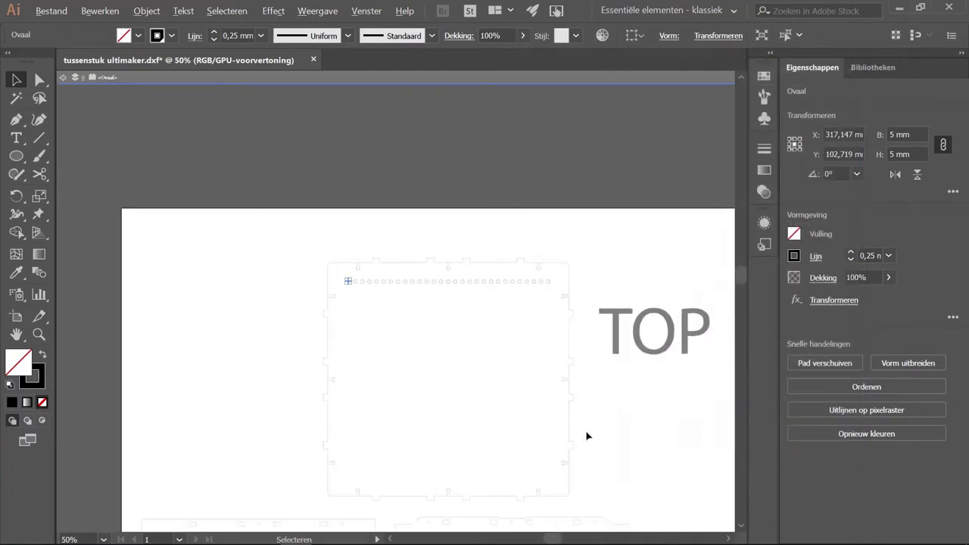
pyautogui.scroll(1, 587, 435)
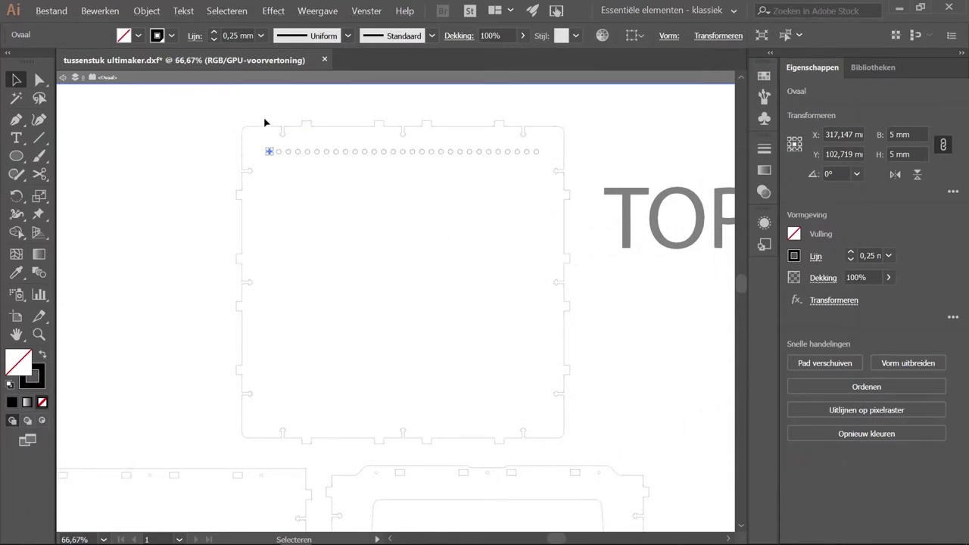
# - Add a new Transform effect moving the circle row 10 mm vertically, with preview on
pyautogui.click(271, 12)
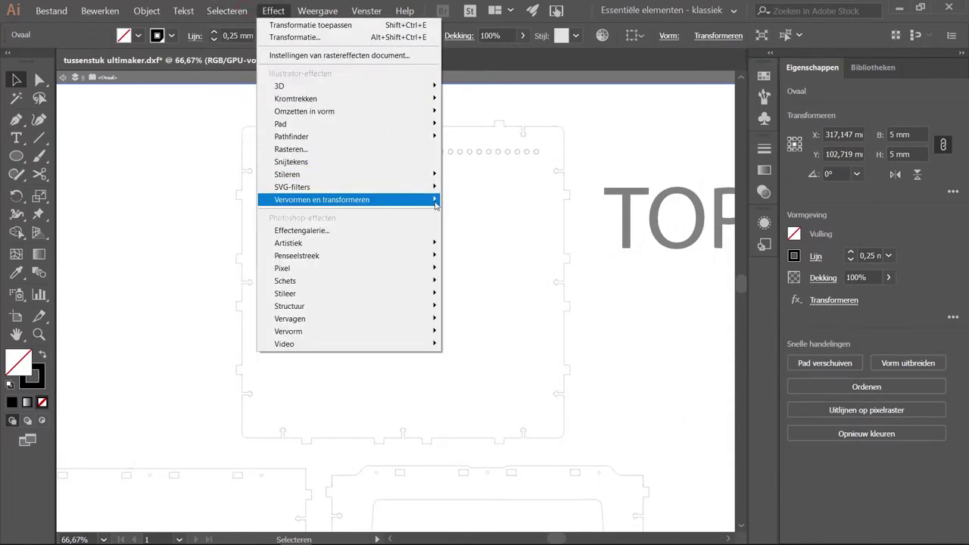
pyautogui.click(493, 249)
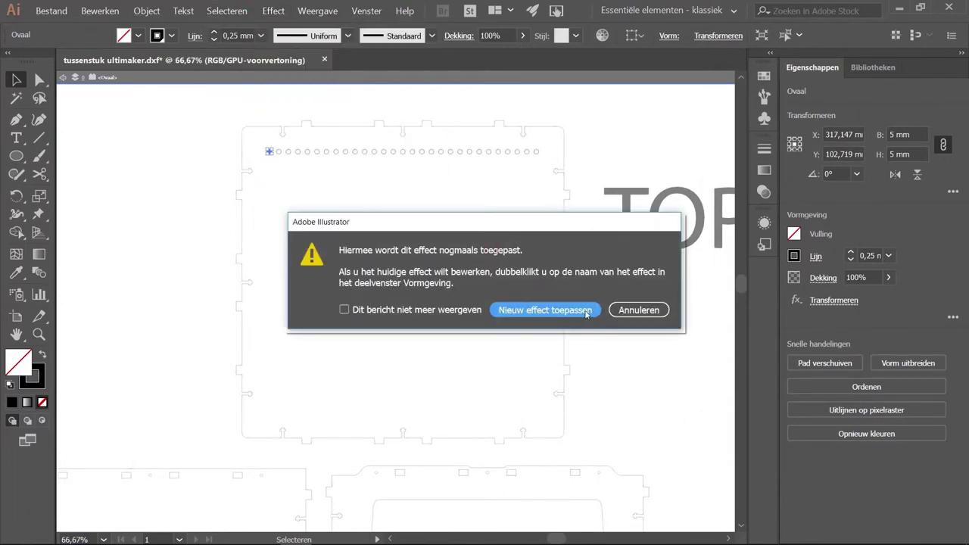
pyautogui.click(587, 310)
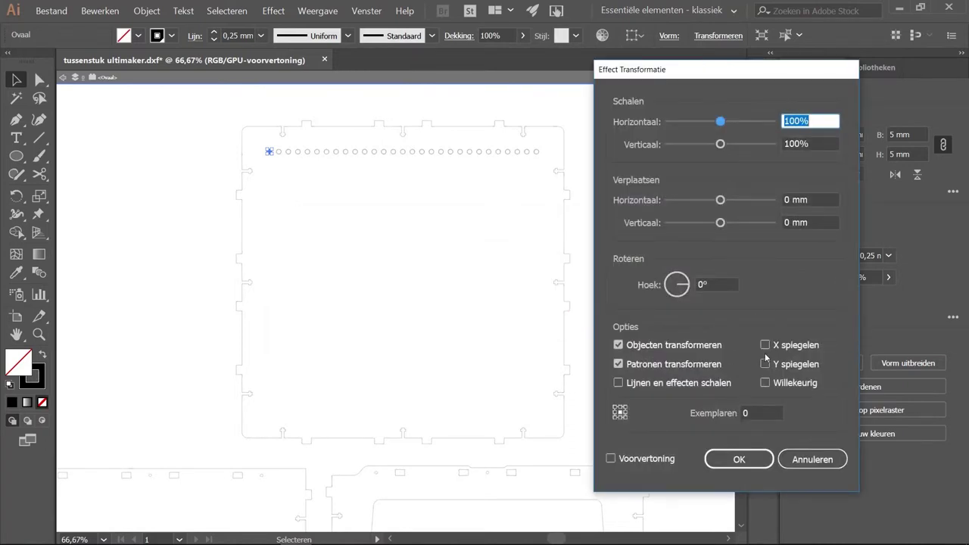
pyautogui.click(794, 223)
pyautogui.write('10')
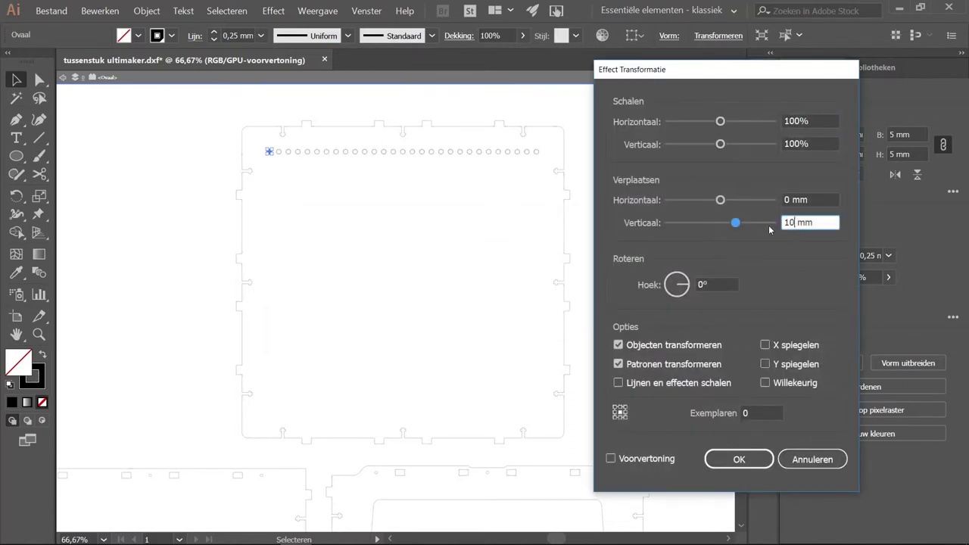
pyautogui.click(754, 413)
pyautogui.write('5')
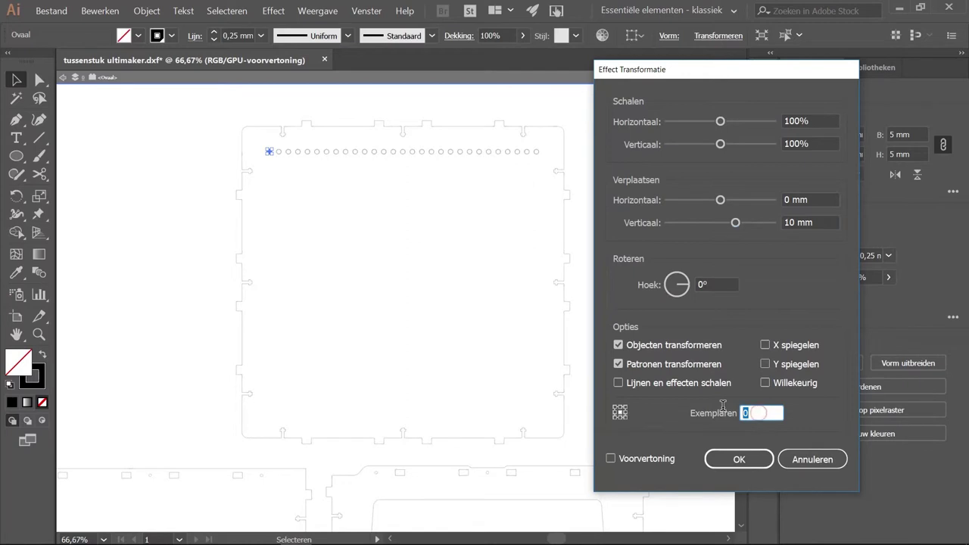
pyautogui.write('0')
pyautogui.click(653, 459)
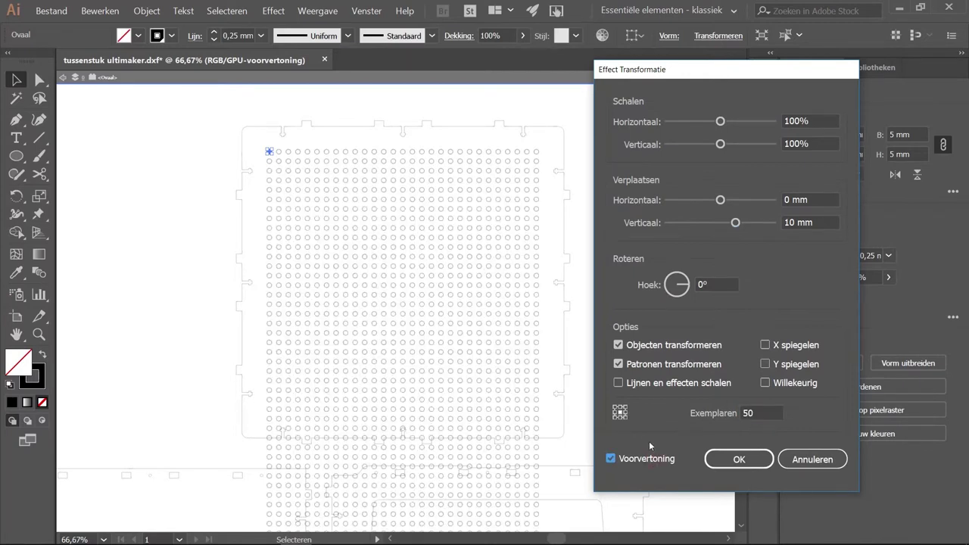
# - Set the copies to 28 so the grid fits the panel, and apply the effect
pyautogui.moveTo(769, 414); pyautogui.dragTo(715, 414)
pyautogui.write('30')
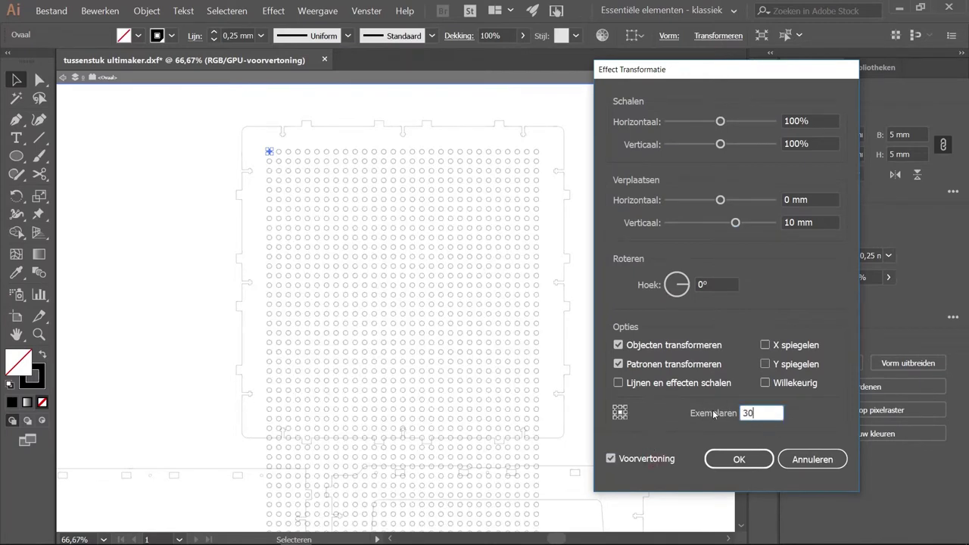
pyautogui.press('Tab')
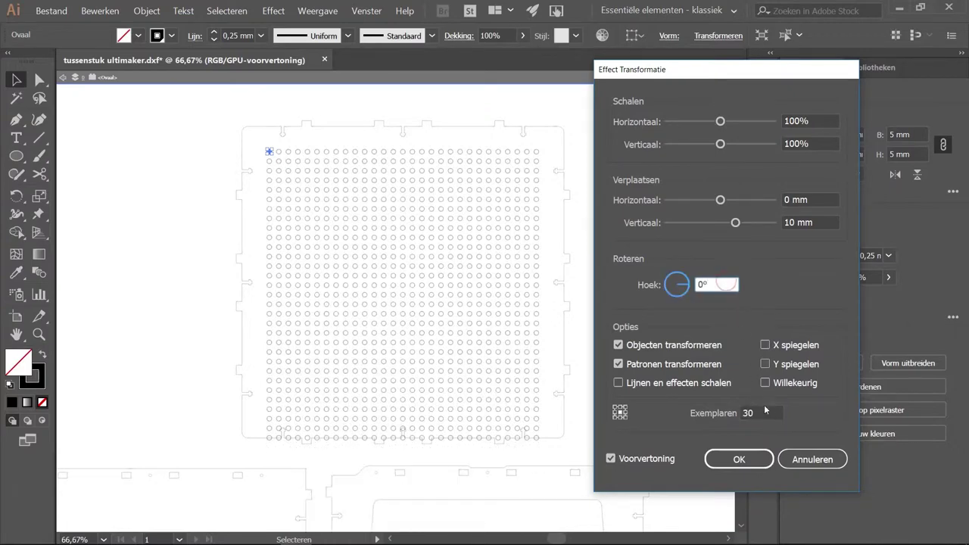
pyautogui.moveTo(766, 413); pyautogui.dragTo(707, 413)
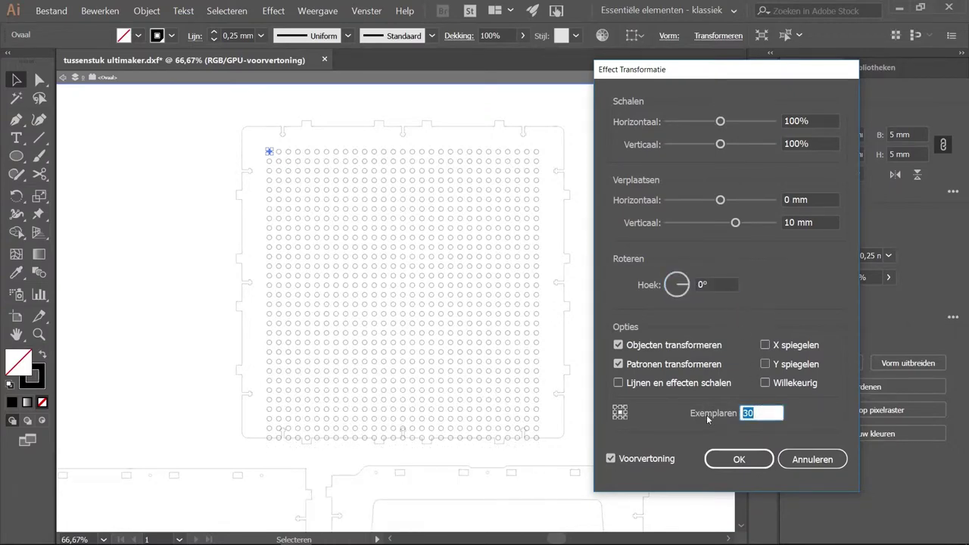
pyautogui.write('29')
pyautogui.click(720, 284)
pyautogui.click(756, 411)
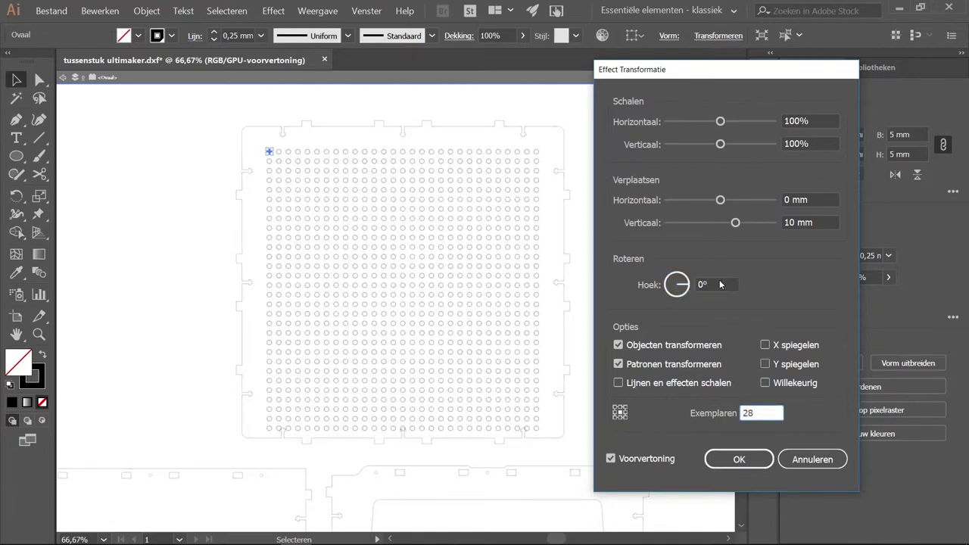
pyautogui.click(720, 284)
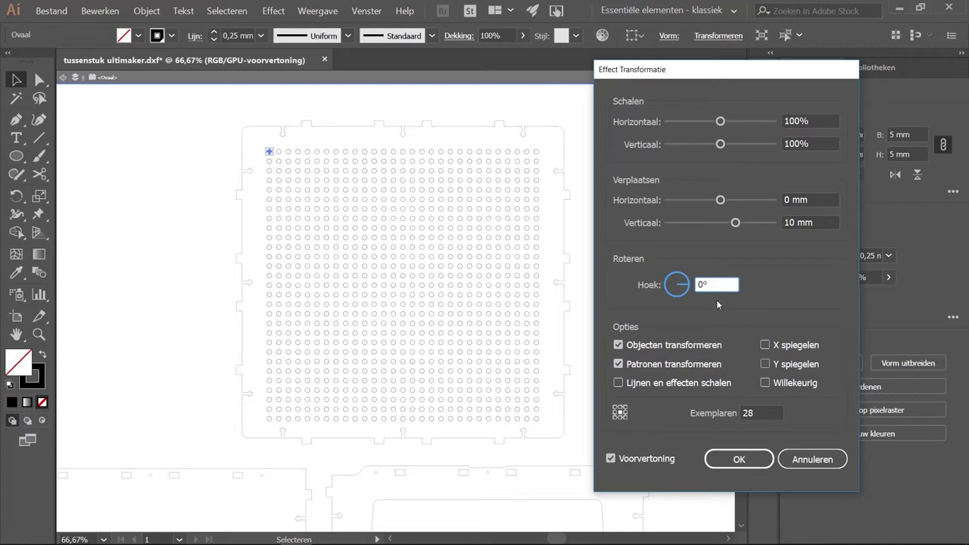
pyautogui.click(739, 460)
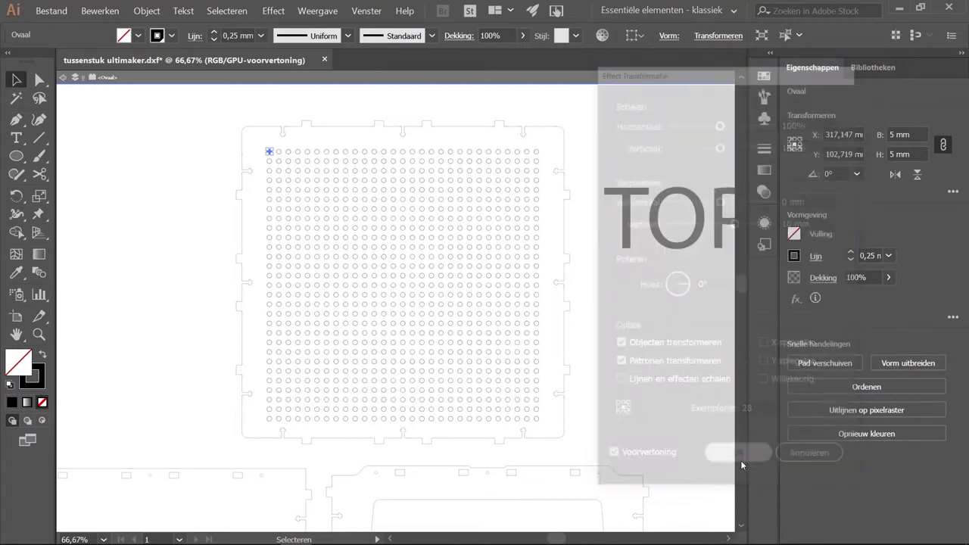
pyautogui.click(628, 352)
pyautogui.scroll(1, 572, 331)
pyautogui.scroll(2, 414, 369)
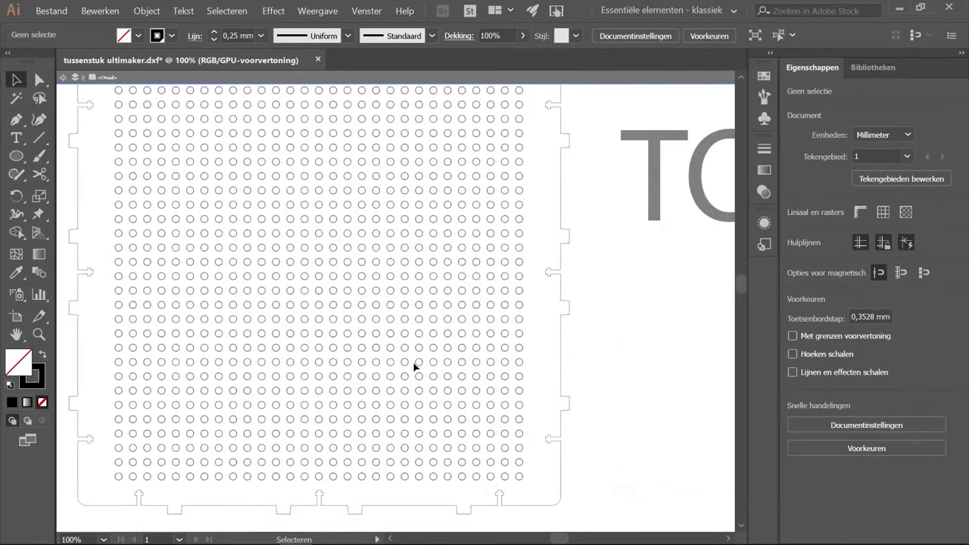
pyautogui.scroll(1, 414, 369)
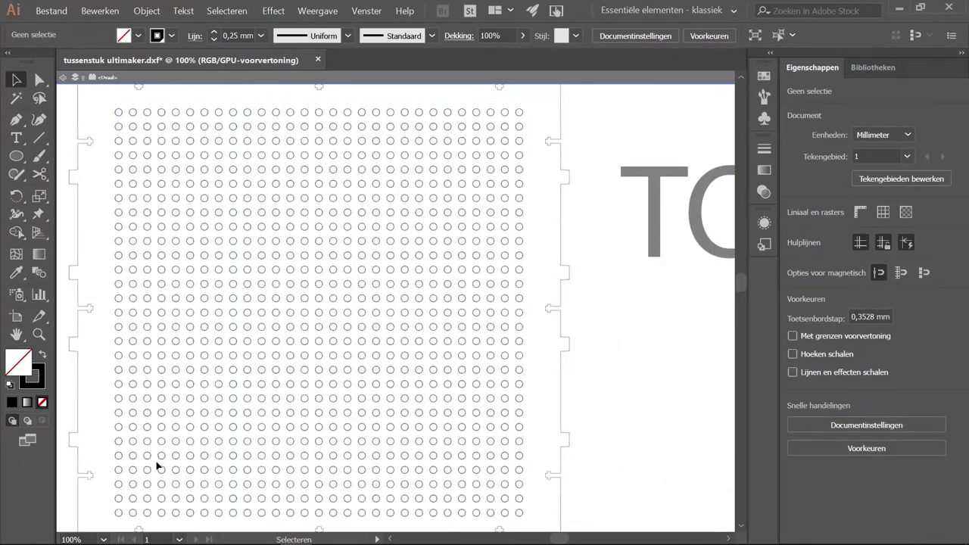
pyautogui.scroll(-1, 159, 465)
pyautogui.scroll(3, 158, 465)
pyautogui.scroll(1, 159, 465)
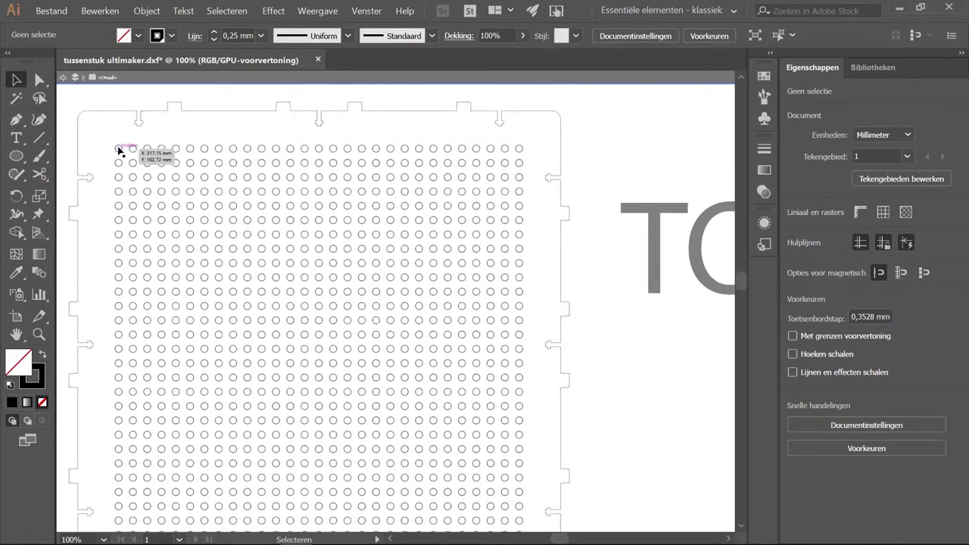
pyautogui.scroll(4, 114, 190)
pyautogui.keyDown('alt'); pyautogui.scroll(4, 114, 220); pyautogui.keyUp('alt')
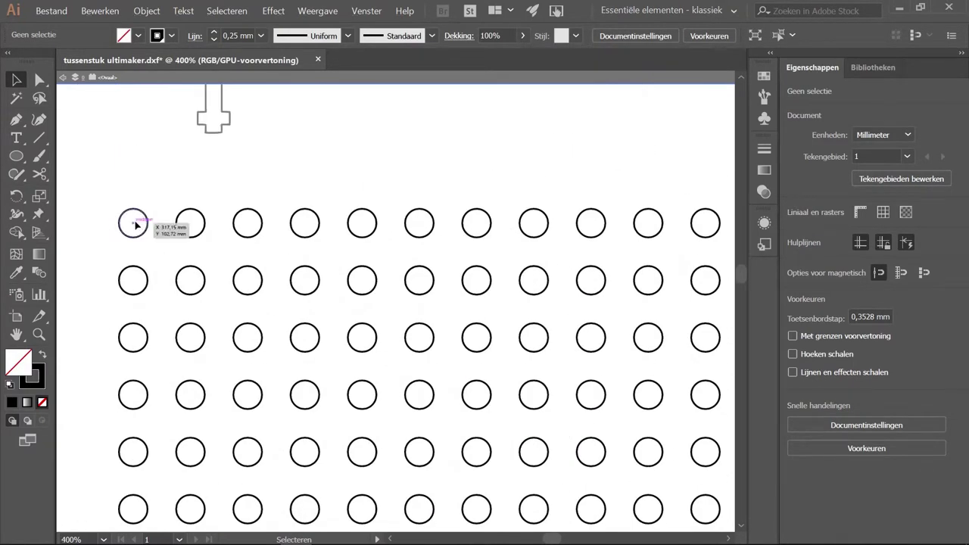
pyautogui.click(133, 225)
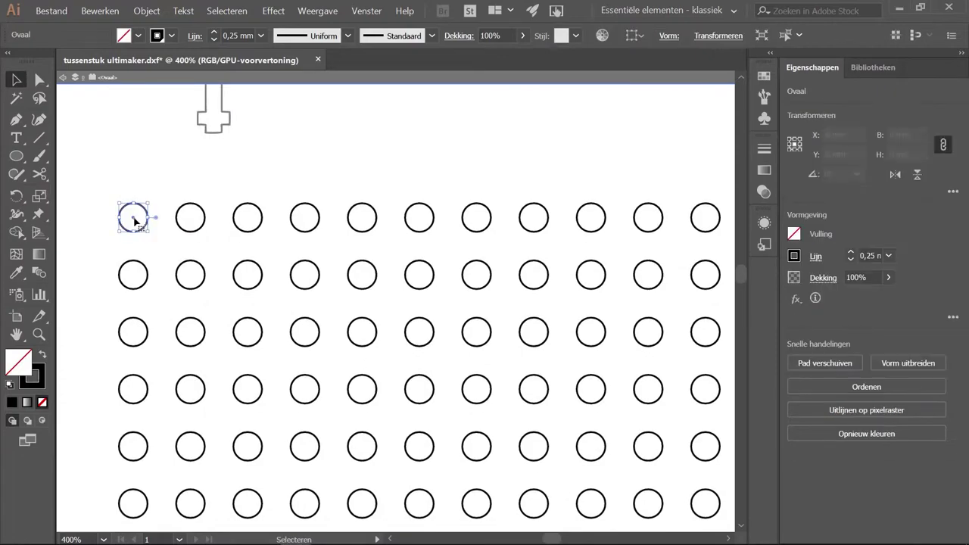
pyautogui.keyDown('alt'); pyautogui.scroll(-5, 142, 219); pyautogui.keyUp('alt')
pyautogui.keyDown('alt'); pyautogui.scroll(3, 138, 253); pyautogui.keyUp('alt')
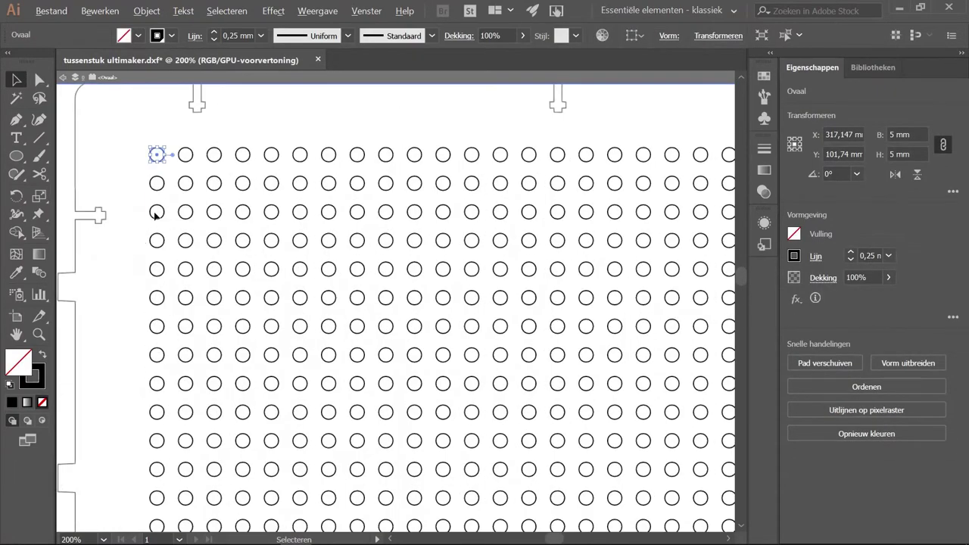
pyautogui.scroll(-3, 172, 253)
pyautogui.scroll(-3, 175, 255)
pyautogui.scroll(-3, 175, 256)
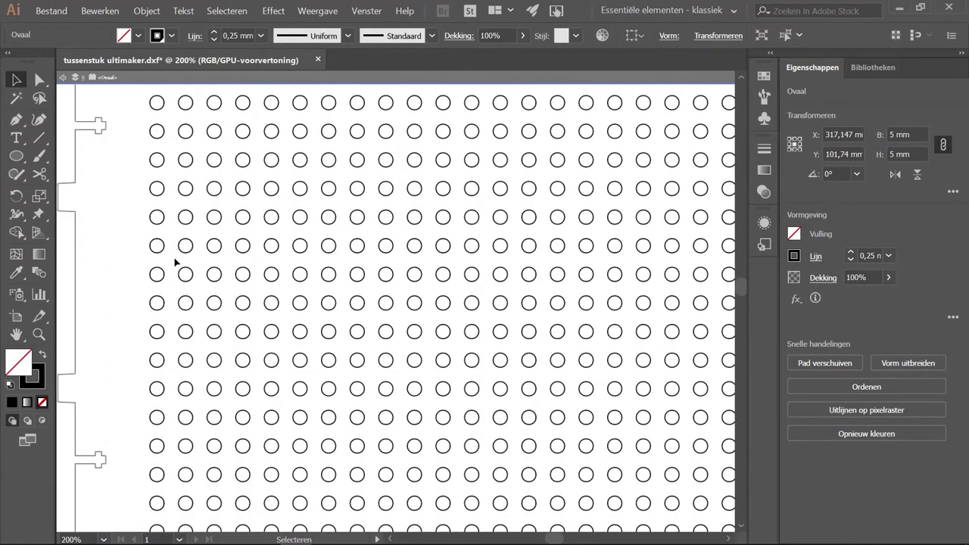
pyautogui.scroll(-3, 175, 257)
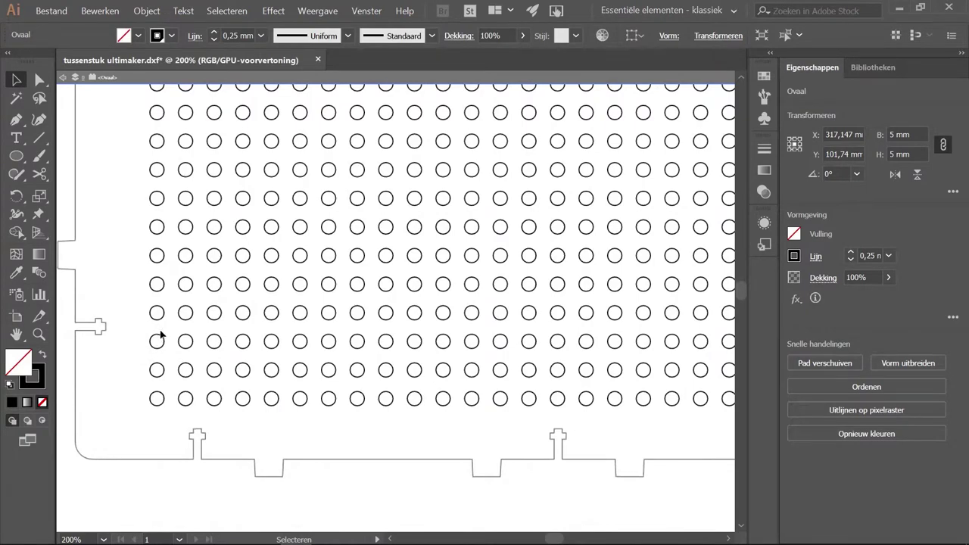
pyautogui.keyDown('alt'); pyautogui.scroll(-2, 173, 340); pyautogui.keyUp('alt')
pyautogui.keyDown('alt'); pyautogui.scroll(-3, 174, 336); pyautogui.keyUp('alt')
pyautogui.keyDown('alt'); pyautogui.scroll(1, 173, 210); pyautogui.keyUp('alt')
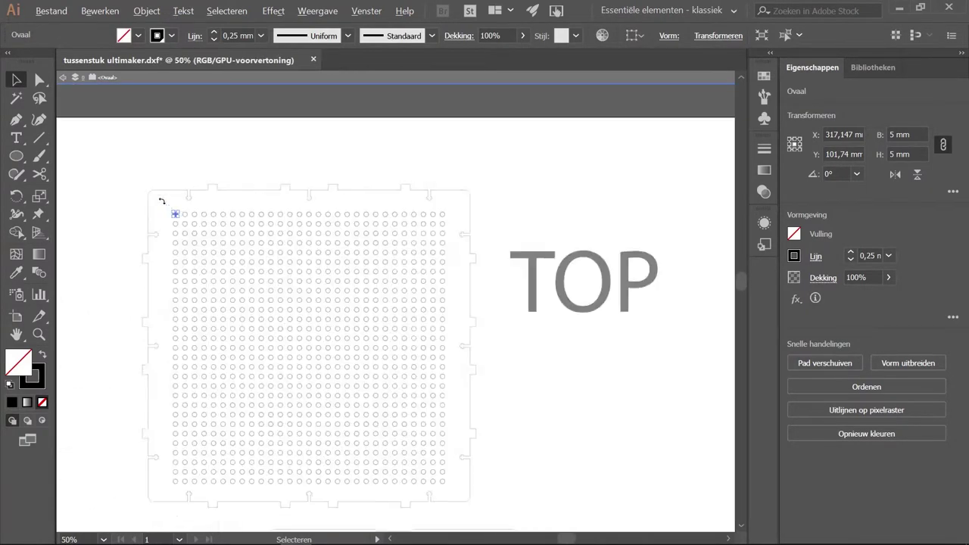
pyautogui.keyDown('alt'); pyautogui.scroll(3, 175, 218); pyautogui.keyUp('alt')
pyautogui.keyDown('alt'); pyautogui.scroll(1, 176, 221); pyautogui.keyUp('alt')
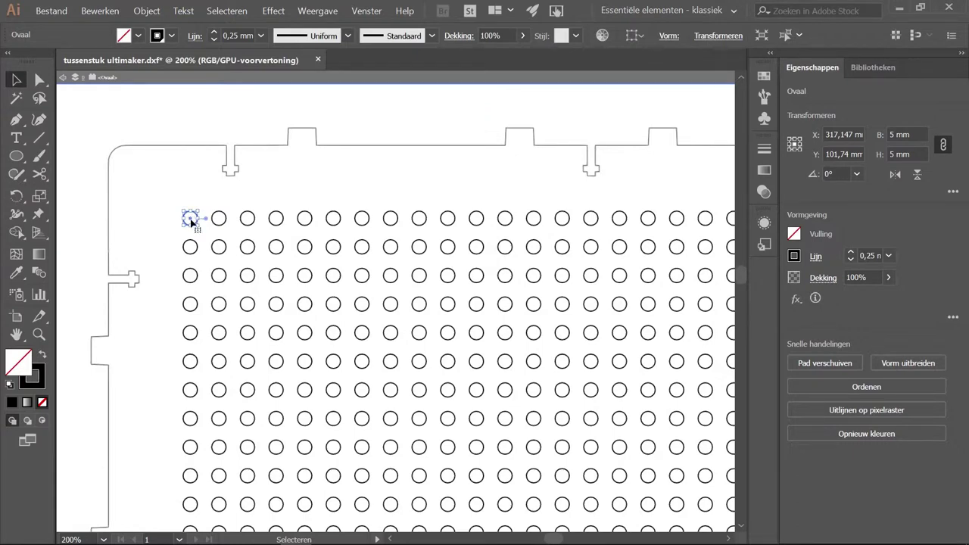
pyautogui.keyDown('alt'); pyautogui.scroll(-2, 192, 220); pyautogui.keyUp('alt')
pyautogui.keyDown('alt'); pyautogui.scroll(-4, 185, 303); pyautogui.keyUp('alt')
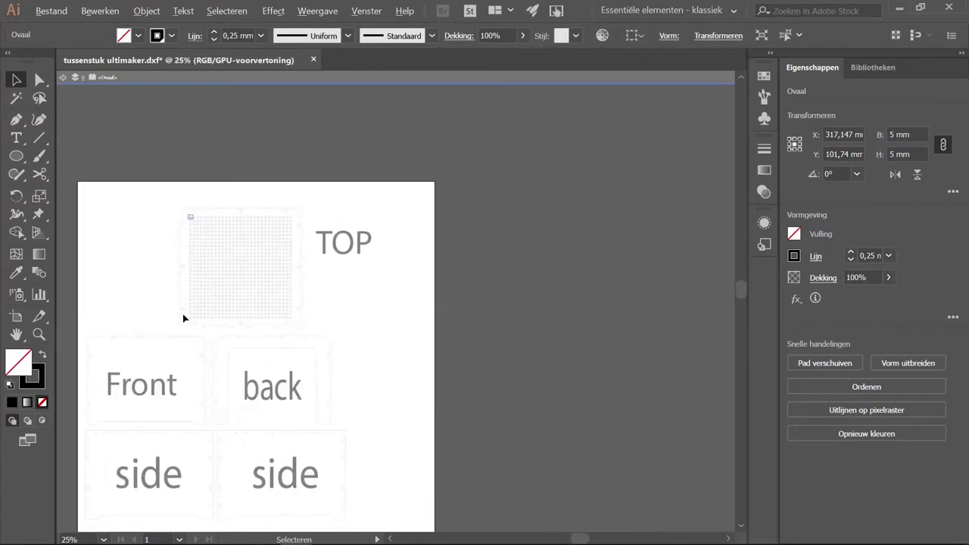
pyautogui.keyDown('alt'); pyautogui.scroll(3, 182, 314); pyautogui.keyUp('alt')
pyautogui.keyDown('alt'); pyautogui.scroll(1, 190, 316); pyautogui.keyUp('alt')
pyautogui.scroll(3, 205, 303)
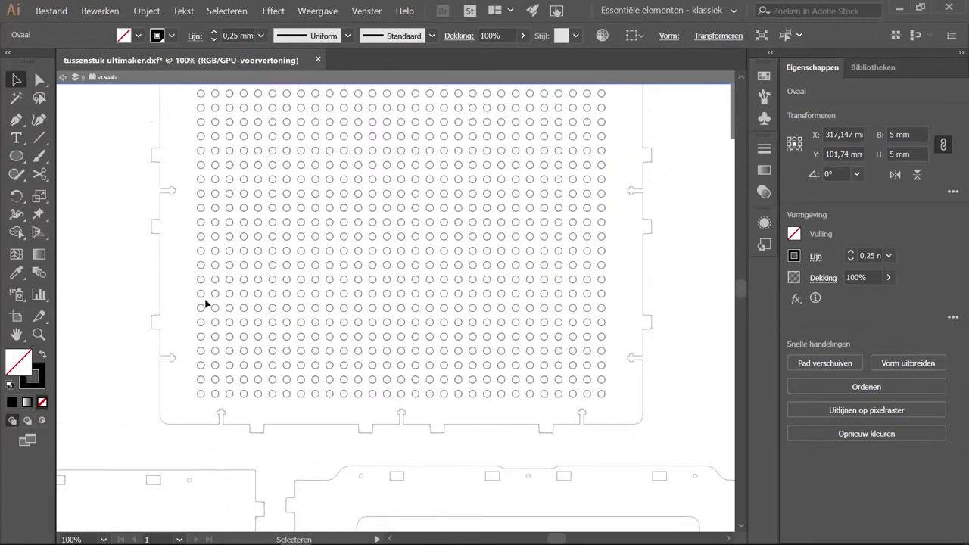
pyautogui.scroll(3, 205, 303)
pyautogui.scroll(-3, 207, 192)
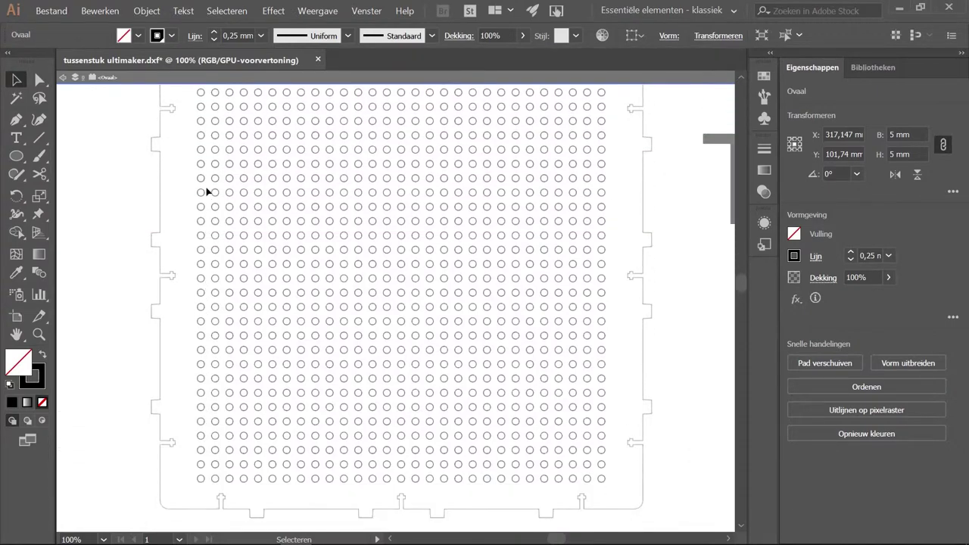
pyautogui.scroll(3, 201, 181)
pyautogui.keyDown('alt'); pyautogui.scroll(1, 202, 163); pyautogui.keyUp('alt')
pyautogui.keyDown('alt'); pyautogui.scroll(5, 195, 158); pyautogui.keyUp('alt')
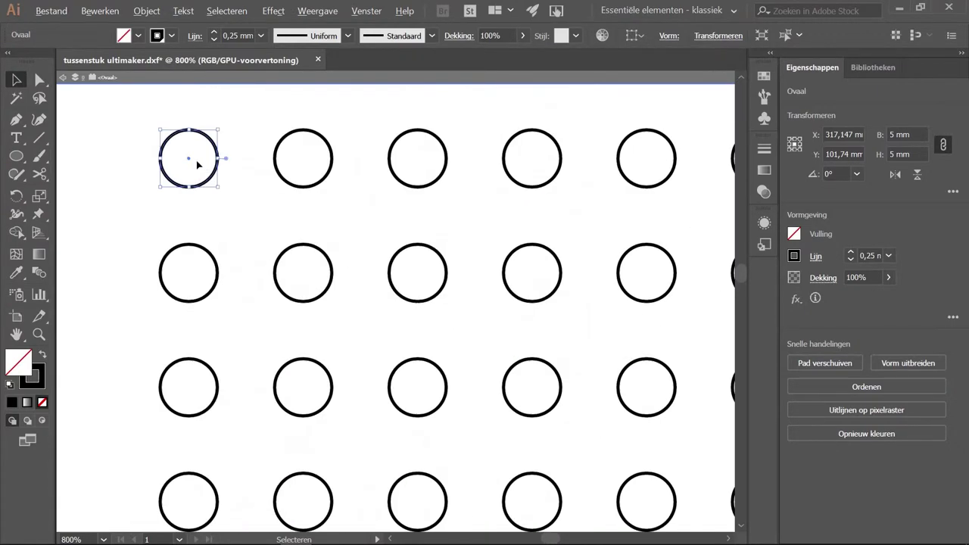
pyautogui.keyDown('alt'); pyautogui.scroll(-3, 193, 162); pyautogui.keyUp('alt')
# - Nudge the circle grid slightly upward and inspect its position close up
pyautogui.moveTo(192, 163); pyautogui.dragTo(193, 158)
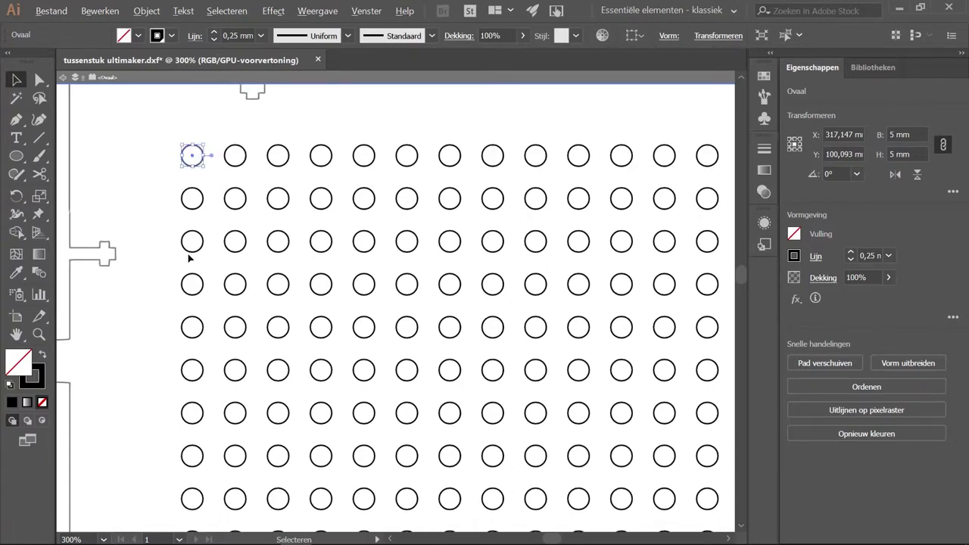
pyautogui.keyDown('alt'); pyautogui.scroll(-10, 181, 345); pyautogui.keyUp('alt')
pyautogui.keyDown('alt'); pyautogui.scroll(2, 381, 275); pyautogui.keyUp('alt')
pyautogui.keyDown('alt'); pyautogui.scroll(6, 372, 210); pyautogui.keyUp('alt')
pyautogui.keyDown('alt'); pyautogui.scroll(2, 371, 190); pyautogui.keyUp('alt')
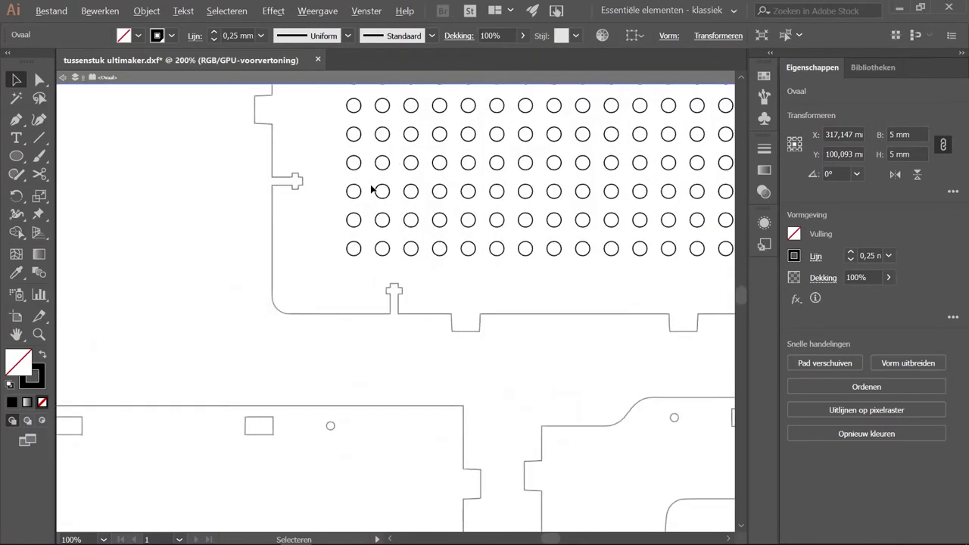
pyautogui.keyDown('alt'); pyautogui.scroll(2, 372, 189); pyautogui.keyUp('alt')
pyautogui.keyDown('alt'); pyautogui.scroll(-7, 356, 203); pyautogui.keyUp('alt')
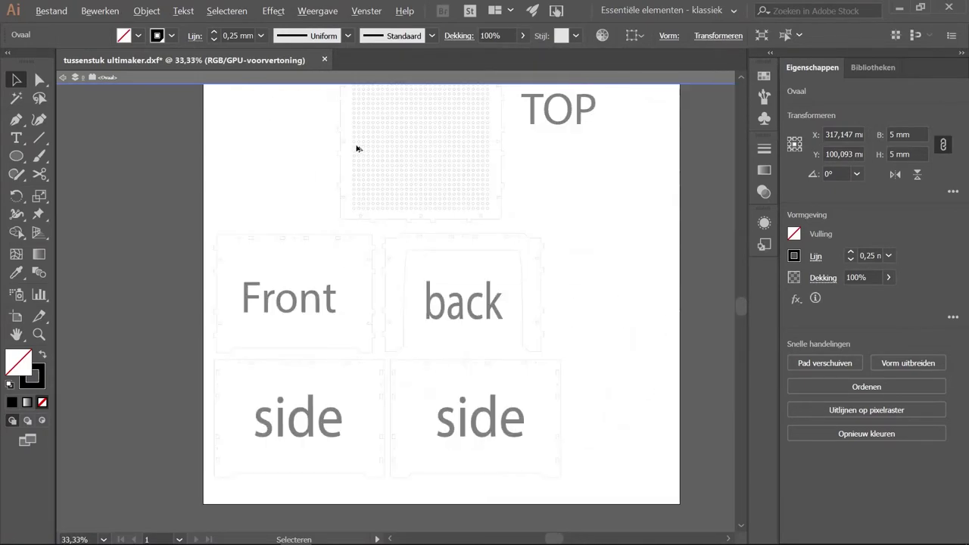
pyautogui.keyDown('alt'); pyautogui.scroll(1, 359, 173); pyautogui.keyUp('alt')
pyautogui.keyDown('alt'); pyautogui.scroll(6, 346, 174); pyautogui.keyUp('alt')
pyautogui.keyDown('alt'); pyautogui.scroll(-1, 346, 173); pyautogui.keyUp('alt')
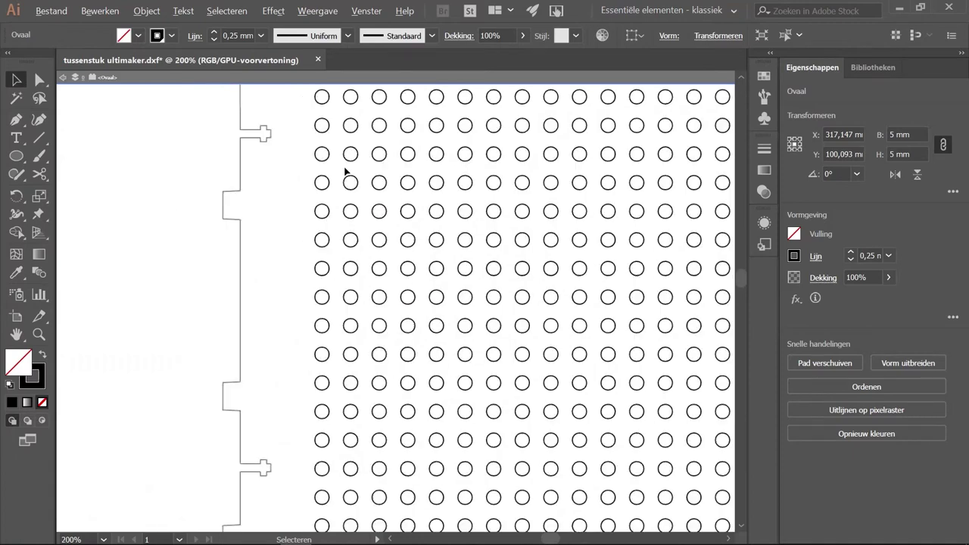
pyautogui.keyDown('alt'); pyautogui.scroll(-2, 346, 160); pyautogui.keyUp('alt')
pyautogui.keyDown('alt'); pyautogui.scroll(4, 337, 104); pyautogui.keyUp('alt')
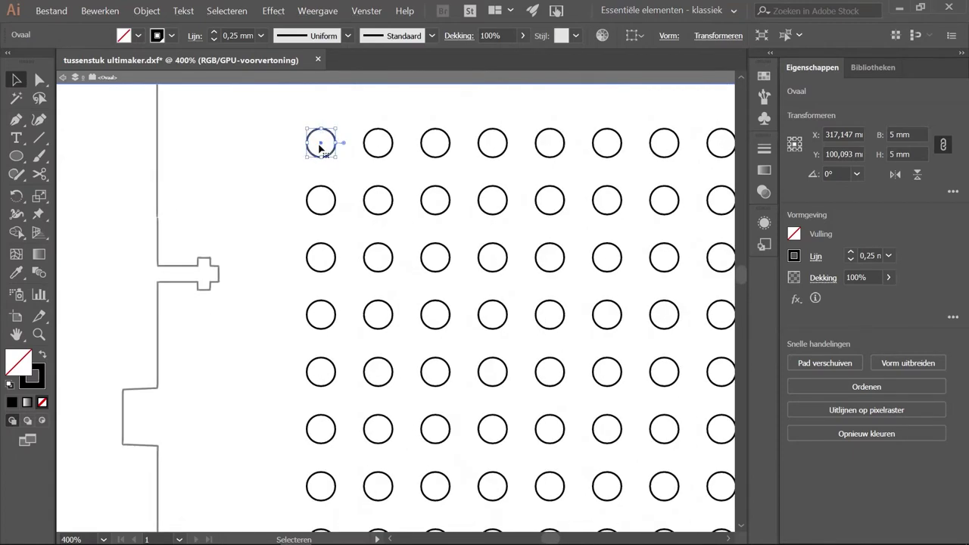
# - Raise the grid about another half millimetre, review the whole artboard, and deselect
pyautogui.moveTo(320, 146); pyautogui.dragTo(321, 142)
pyautogui.hotkey('ctrl', '0')
pyautogui.keyDown('alt'); pyautogui.scroll(4, 356, 367); pyautogui.keyUp('alt')
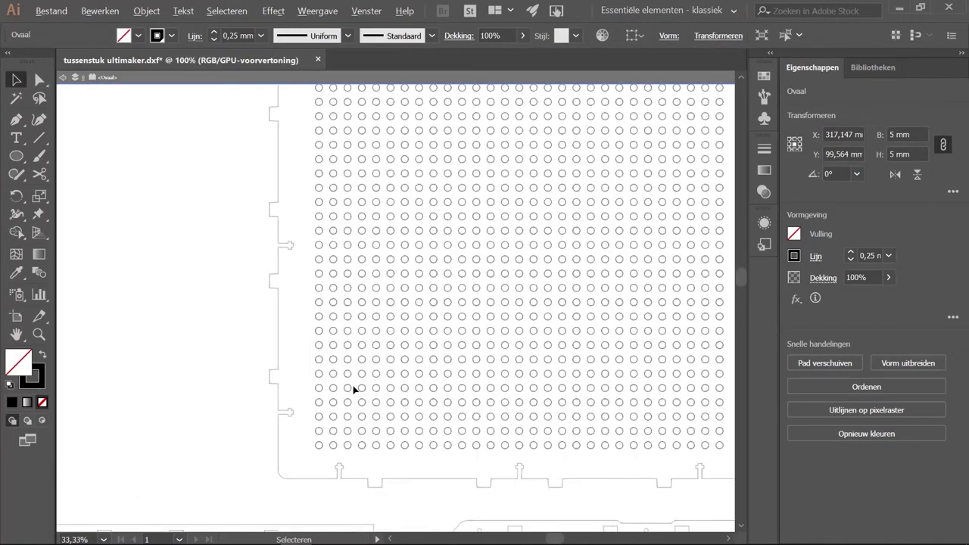
pyautogui.keyDown('alt'); pyautogui.scroll(1, 321, 422); pyautogui.keyUp('alt')
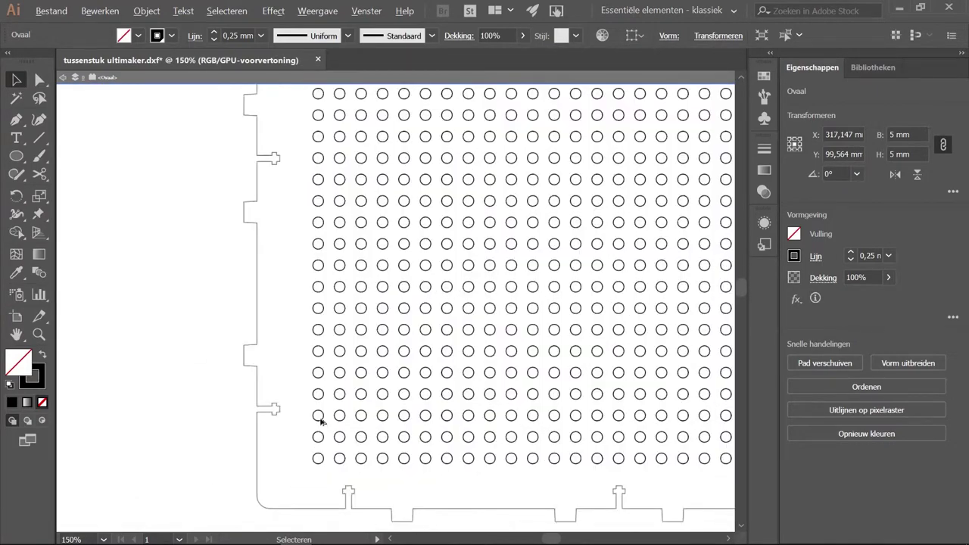
pyautogui.keyDown('alt'); pyautogui.scroll(-1, 321, 422); pyautogui.keyUp('alt')
pyautogui.keyDown('alt'); pyautogui.scroll(-1, 323, 356); pyautogui.keyUp('alt')
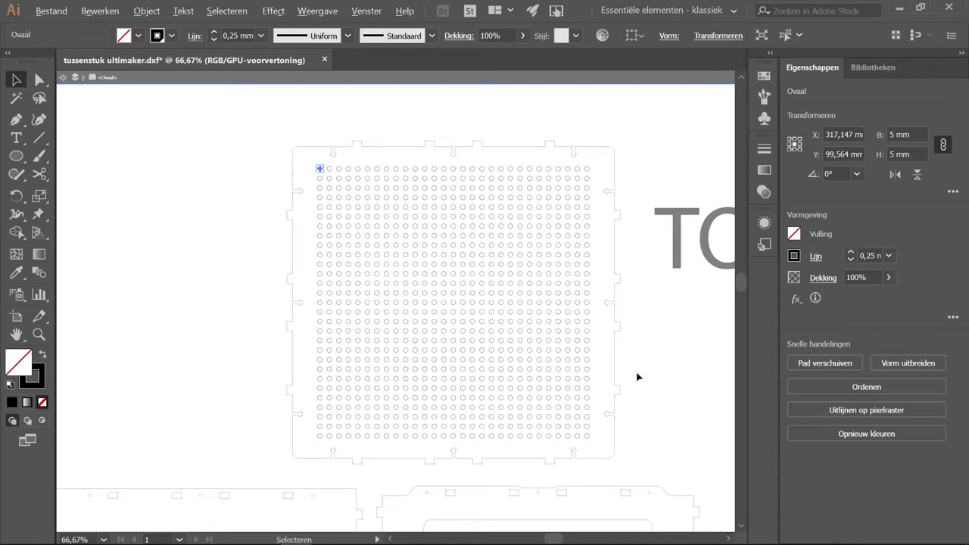
pyautogui.keyDown('alt'); pyautogui.scroll(-1, 662, 393); pyautogui.keyUp('alt')
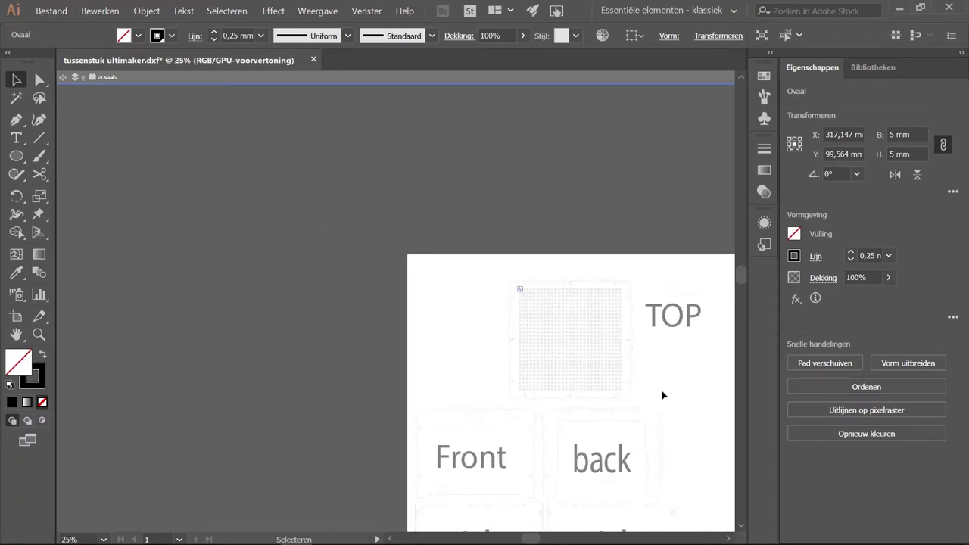
pyautogui.keyDown('alt'); pyautogui.scroll(-1, 666, 394); pyautogui.keyUp('alt')
pyautogui.keyDown('alt'); pyautogui.scroll(2, 402, 463); pyautogui.keyUp('alt')
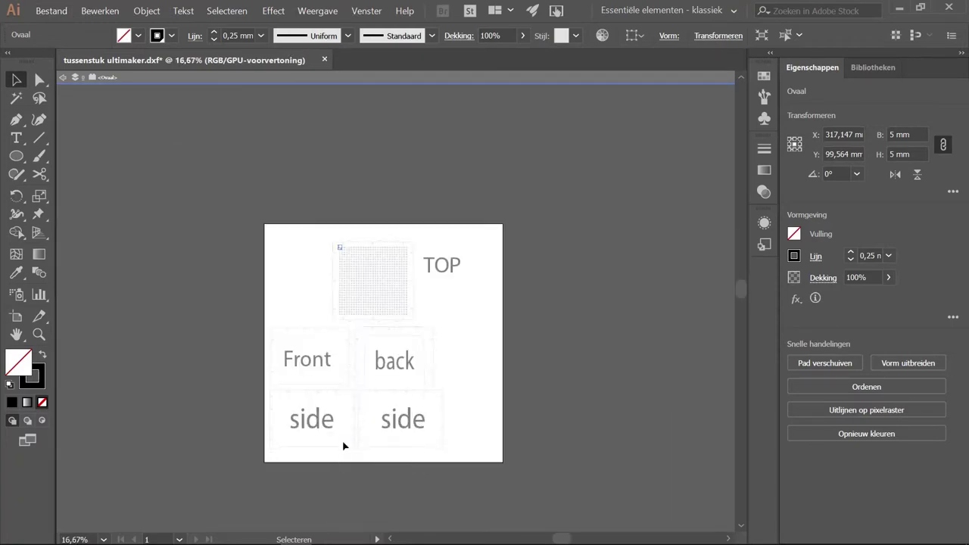
pyautogui.keyDown('alt'); pyautogui.scroll(1, 337, 440); pyautogui.keyUp('alt')
pyautogui.keyDown('alt'); pyautogui.scroll(1, 333, 432); pyautogui.keyUp('alt')
pyautogui.scroll(1, 344, 427)
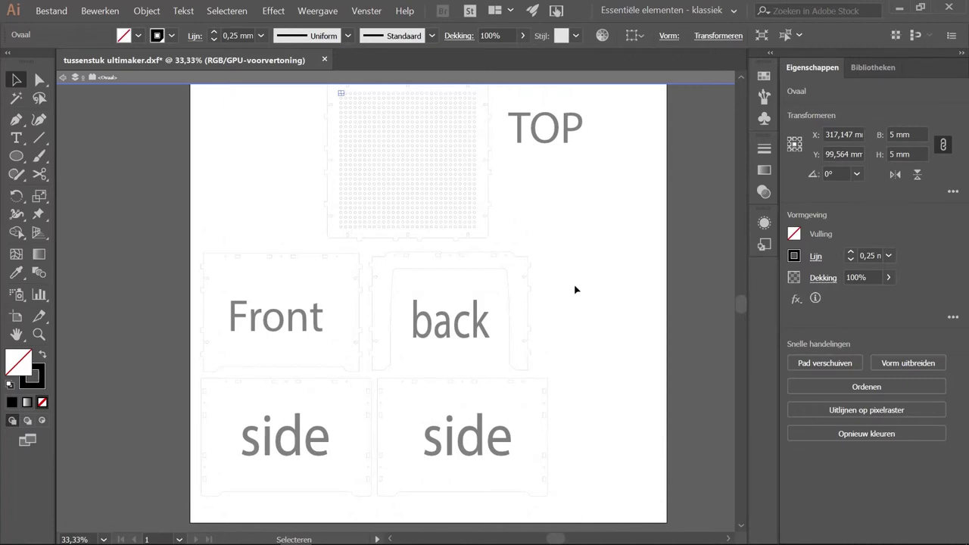
pyautogui.scroll(1, 530, 295)
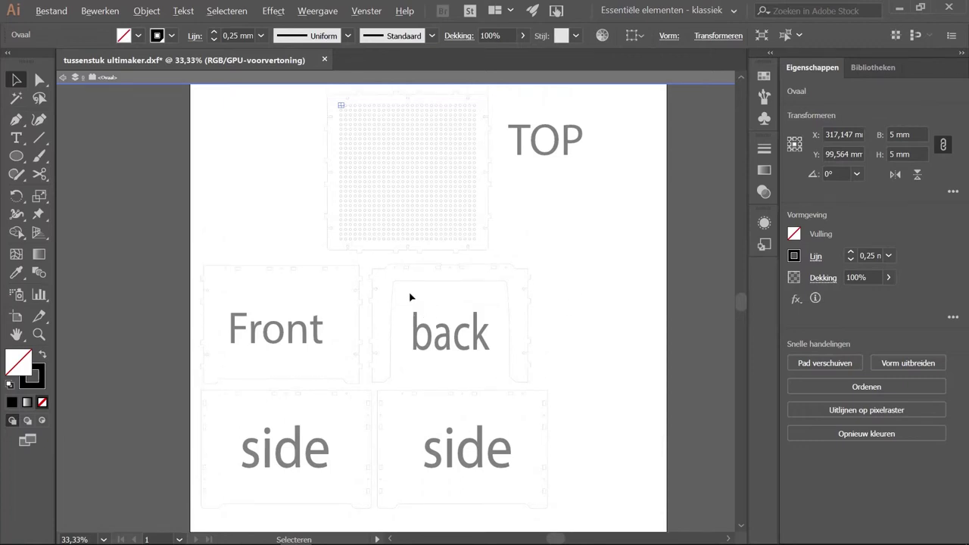
pyautogui.keyDown('alt'); pyautogui.scroll(2, 410, 297); pyautogui.keyUp('alt')
pyautogui.keyDown('alt'); pyautogui.scroll(2, 398, 321); pyautogui.keyUp('alt')
pyautogui.keyDown('alt'); pyautogui.scroll(-3, 391, 314); pyautogui.keyUp('alt')
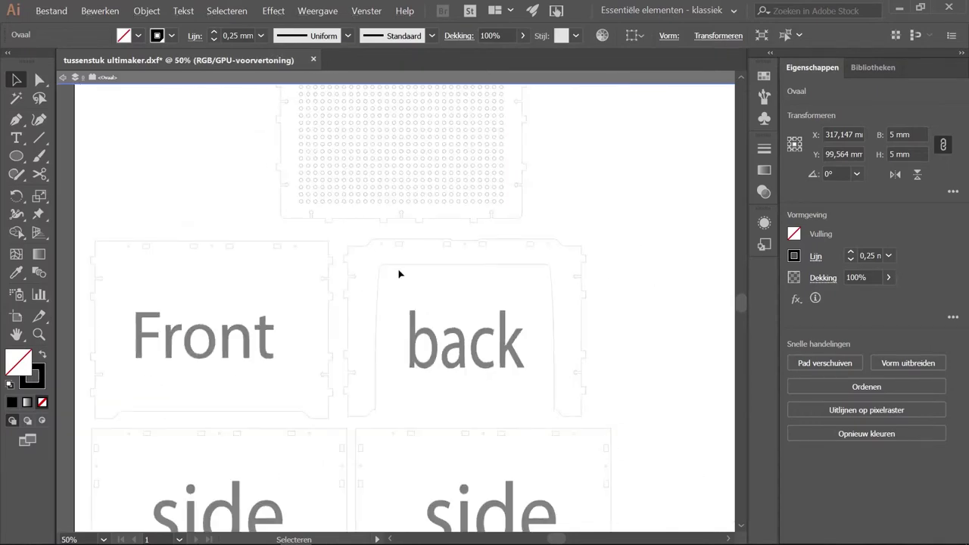
pyautogui.hotkey('ctrl', 'shift', 'a')
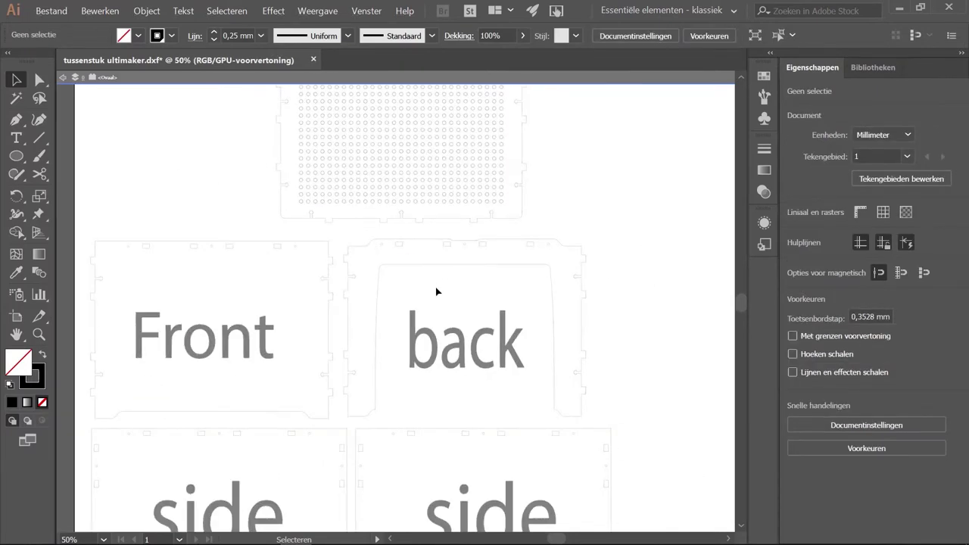
# - Leave the isolated circle group and ungroup the back panel parts
pyautogui.keyDown('alt'); pyautogui.scroll(1, 438, 282); pyautogui.keyUp('alt')
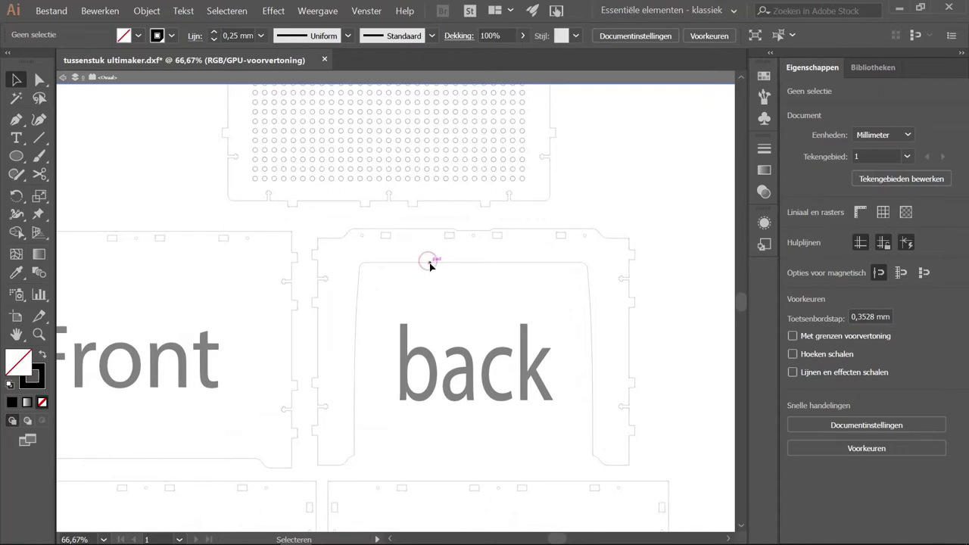
pyautogui.doubleClick(108, 157)
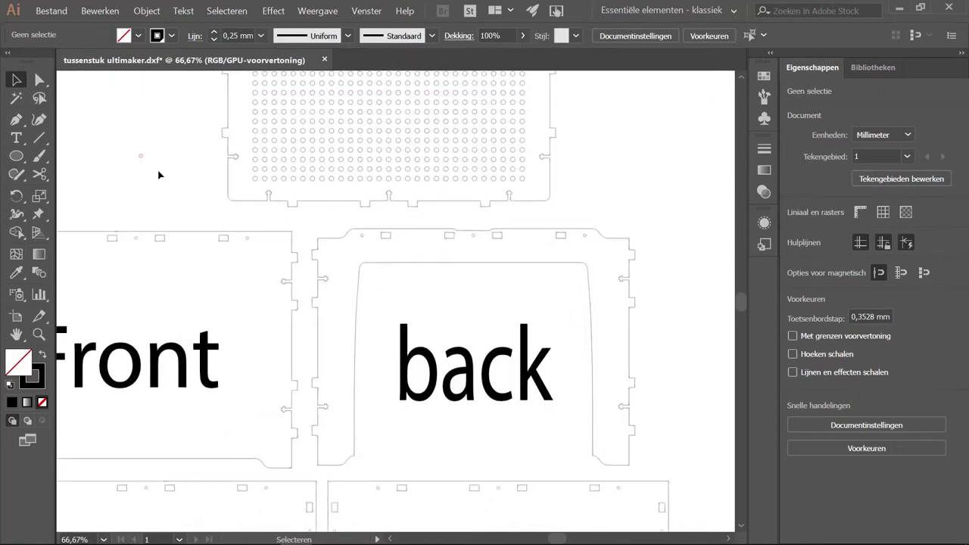
pyautogui.click(434, 263)
pyautogui.rightClick(440, 258)
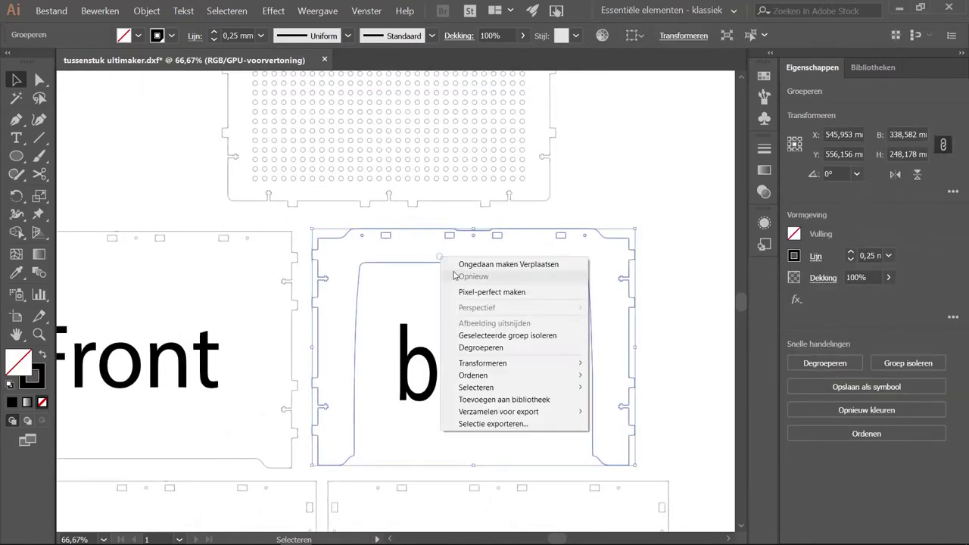
pyautogui.click(481, 348)
pyautogui.click(689, 268)
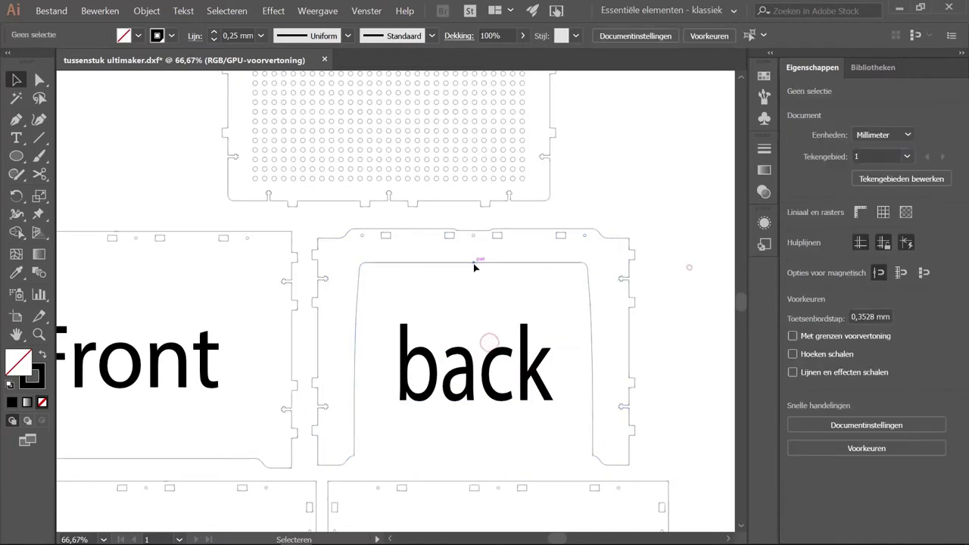
# - Delete the top, left and right inner edge paths of the back panel opening
pyautogui.click(401, 266)
pyautogui.press('Delete')
pyautogui.moveTo(351, 262); pyautogui.dragTo(386, 452)
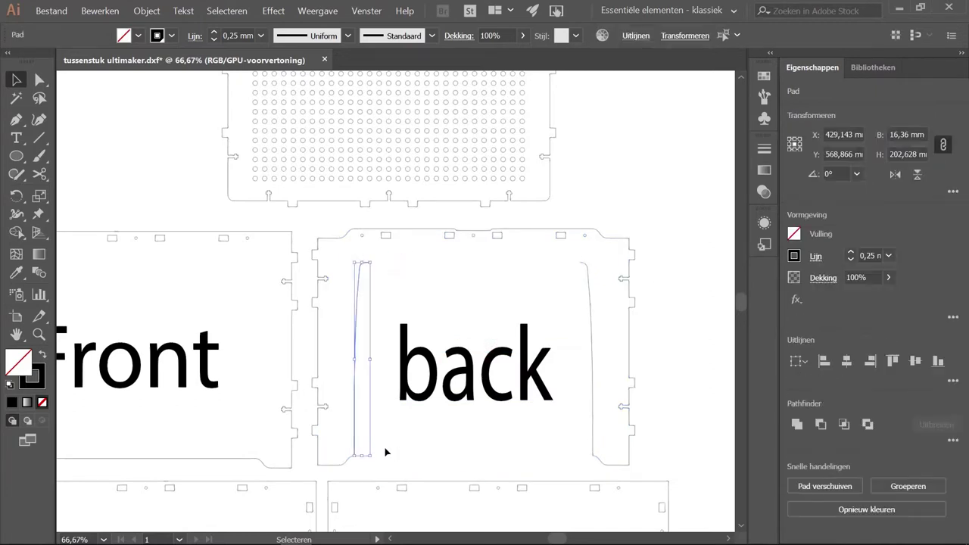
pyautogui.press('Delete')
pyautogui.moveTo(577, 259)
pyautogui.mouseDown()
pyautogui.moveTo(587, 438)
pyautogui.moveTo(601, 451)
pyautogui.mouseUp()
pyautogui.press('Delete')
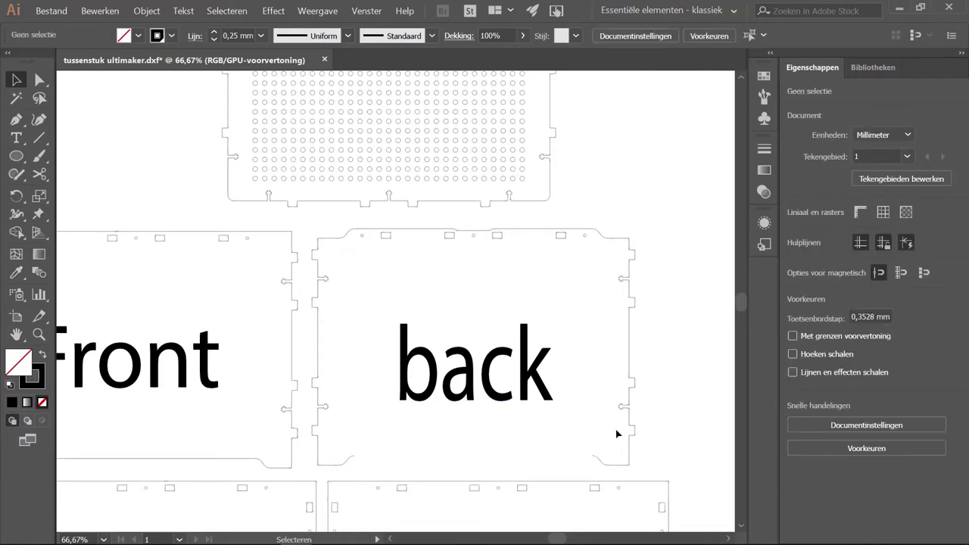
pyautogui.keyDown('alt'); pyautogui.scroll(1, 569, 322); pyautogui.keyUp('alt')
# - Draw matching 210.6 mm vertical lines up the opening's left and right sides
pyautogui.scroll(-2, 576, 324)
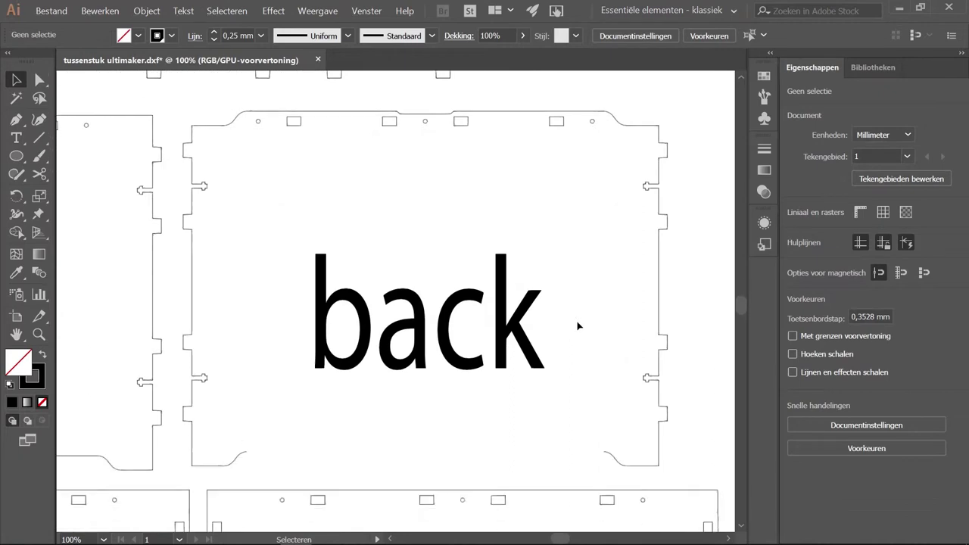
pyautogui.click(39, 137)
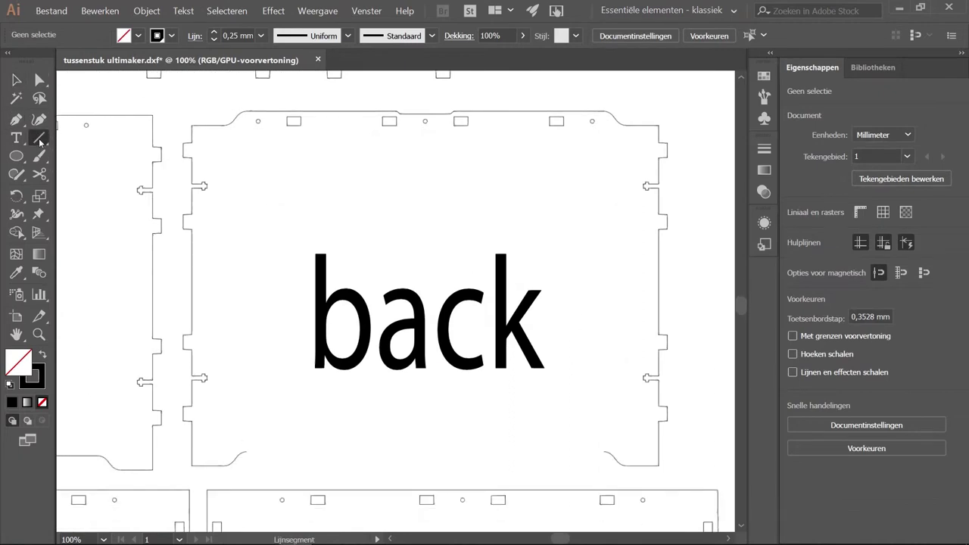
pyautogui.moveTo(245, 454); pyautogui.dragTo(246, 149)
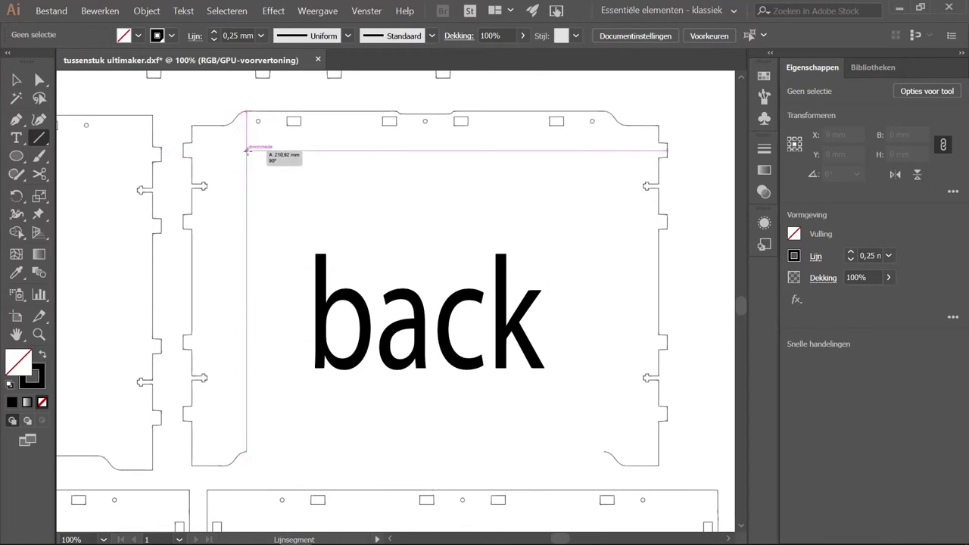
pyautogui.moveTo(247, 150); pyautogui.dragTo(246, 150)
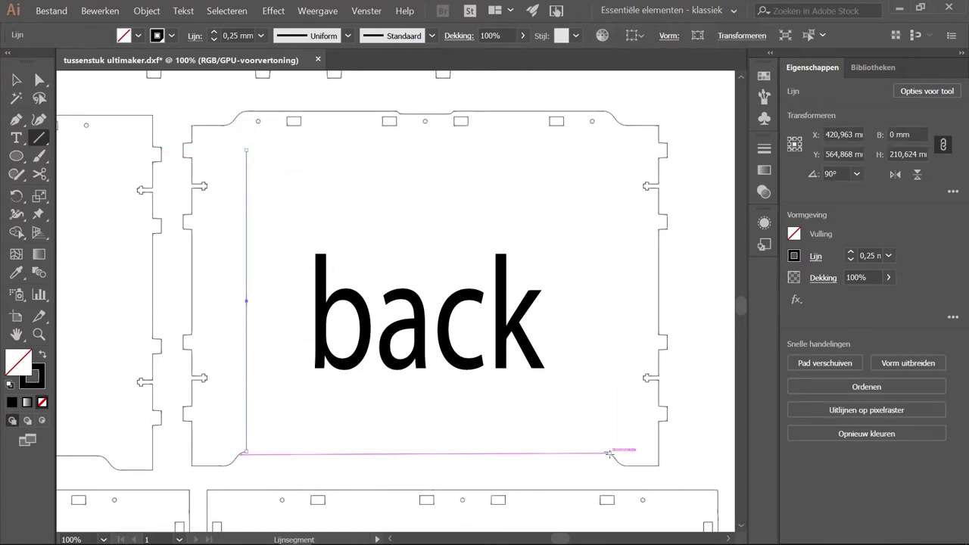
pyautogui.moveTo(606, 452); pyautogui.dragTo(606, 149)
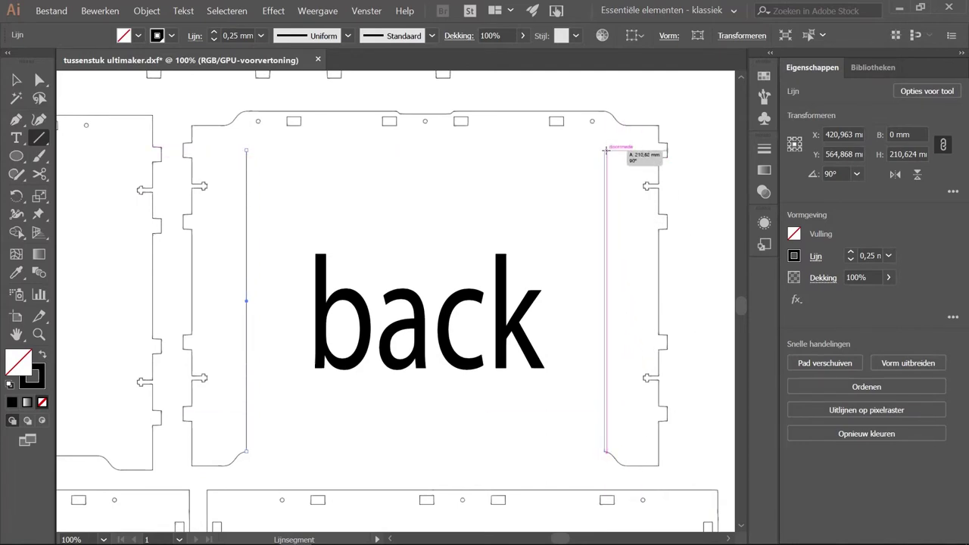
pyautogui.moveTo(606, 150); pyautogui.dragTo(605, 150)
pyautogui.press('v')
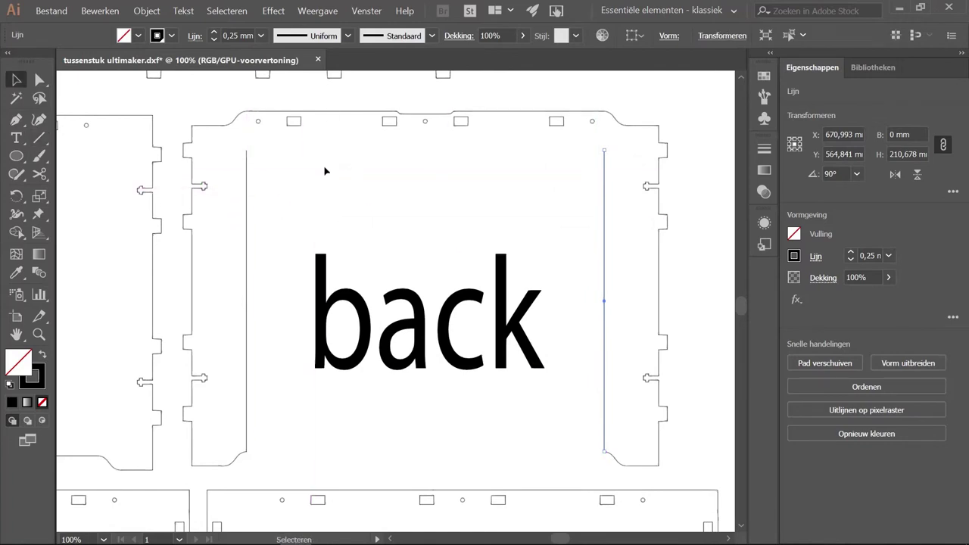
pyautogui.click(326, 171)
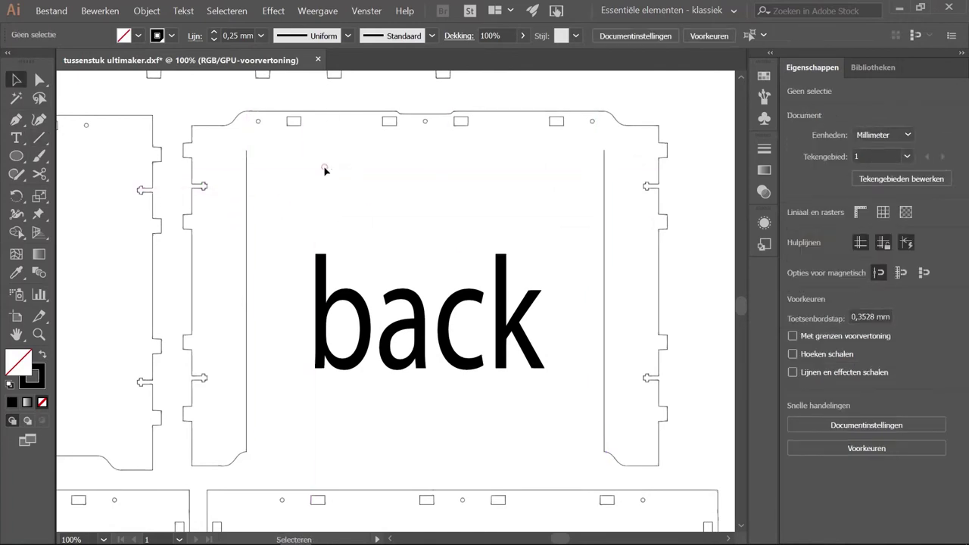
pyautogui.click(39, 139)
# - Draw the 250 mm top line joining the two uprights
pyautogui.moveTo(249, 152); pyautogui.dragTo(604, 150)
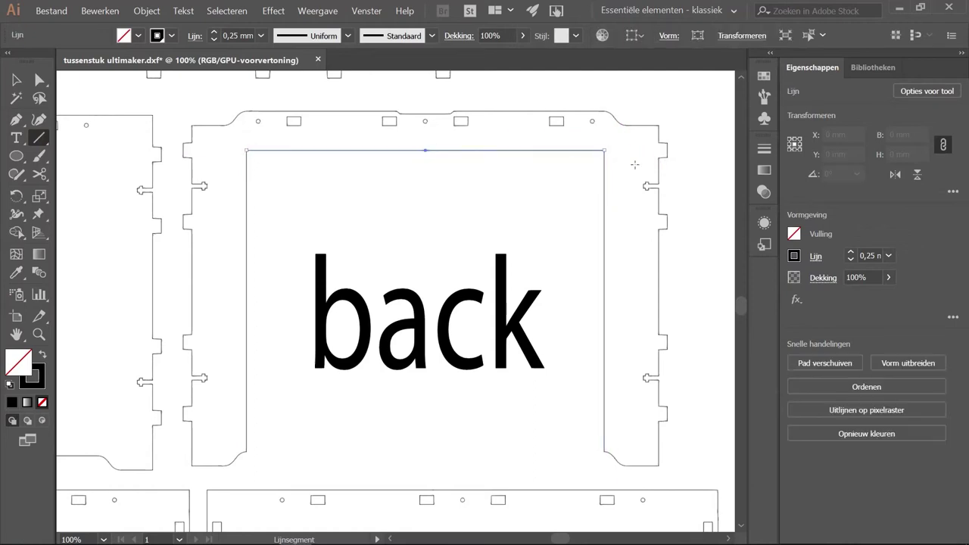
pyautogui.press('v')
pyautogui.click(273, 178)
pyautogui.keyDown('alt'); pyautogui.scroll(4, 254, 157); pyautogui.keyUp('alt')
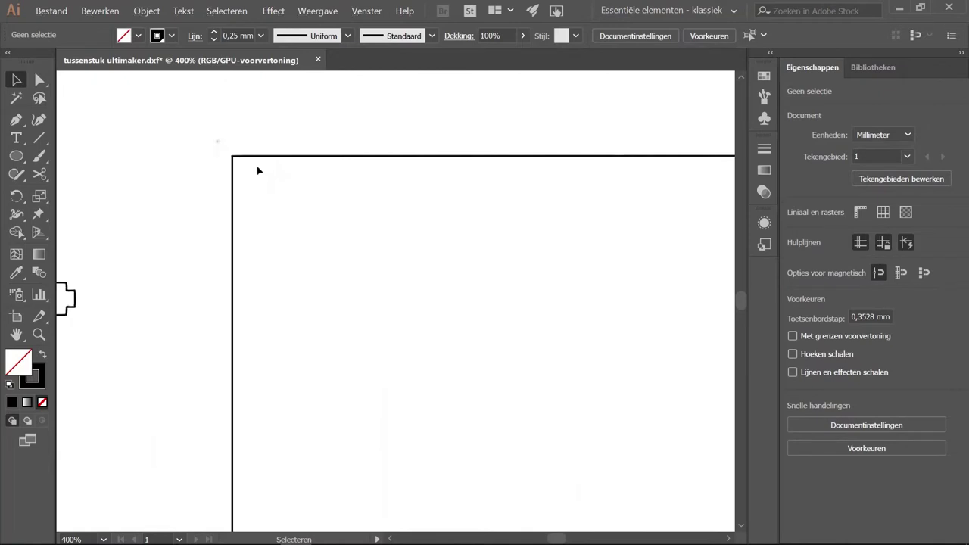
# - Group the three lines into one 250.03 × 210.678 mm opening outline
pyautogui.moveTo(258, 170); pyautogui.dragTo(218, 141)
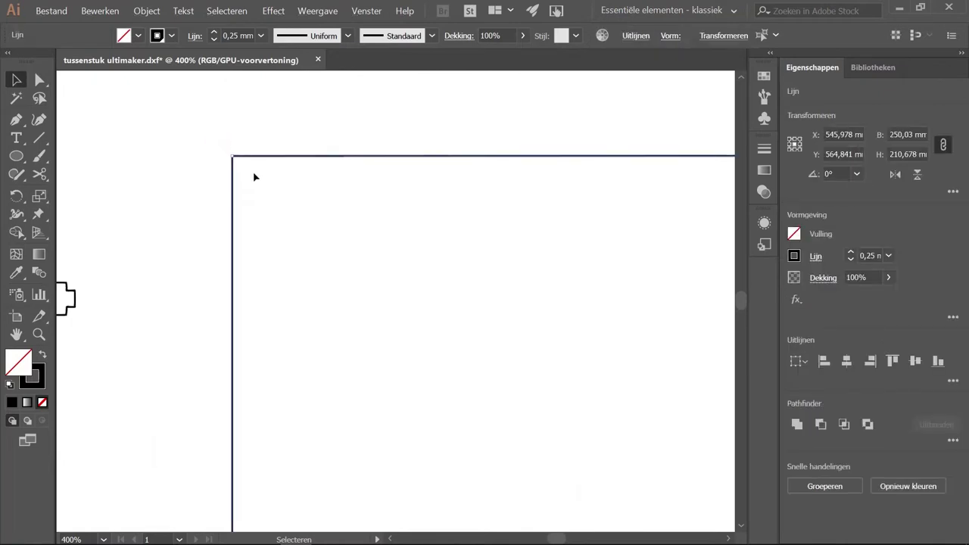
pyautogui.press('g')
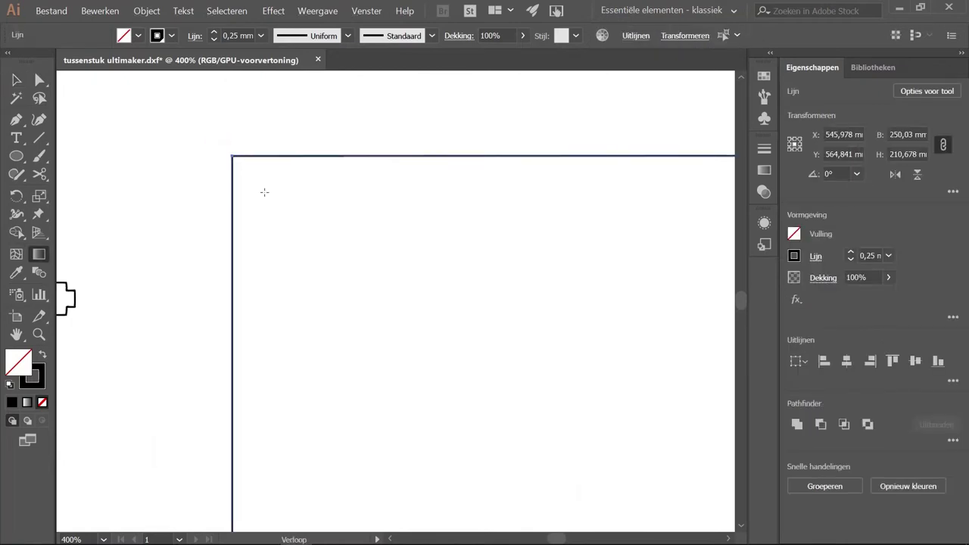
pyautogui.press('v')
pyautogui.moveTo(232, 157); pyautogui.dragTo(236, 160)
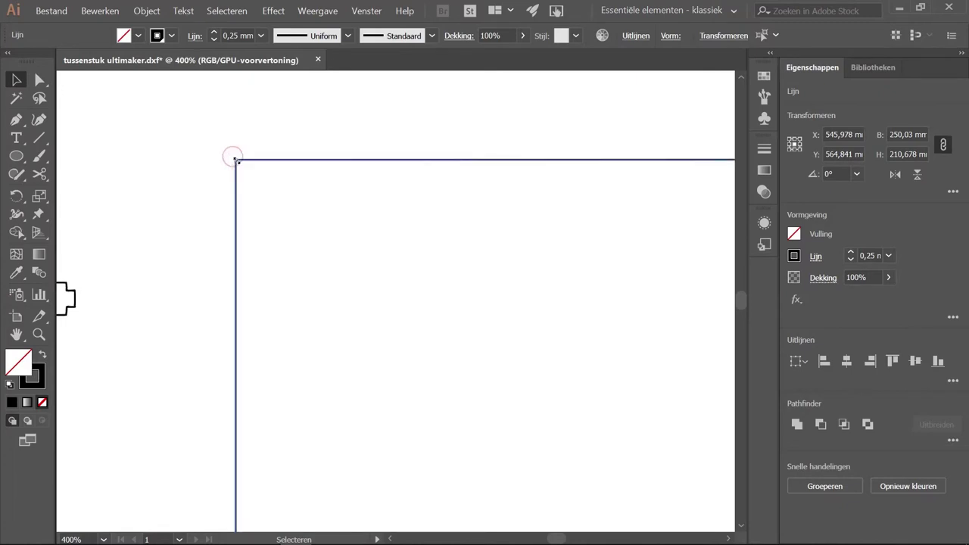
pyautogui.hotkey('ctrl', 'z')
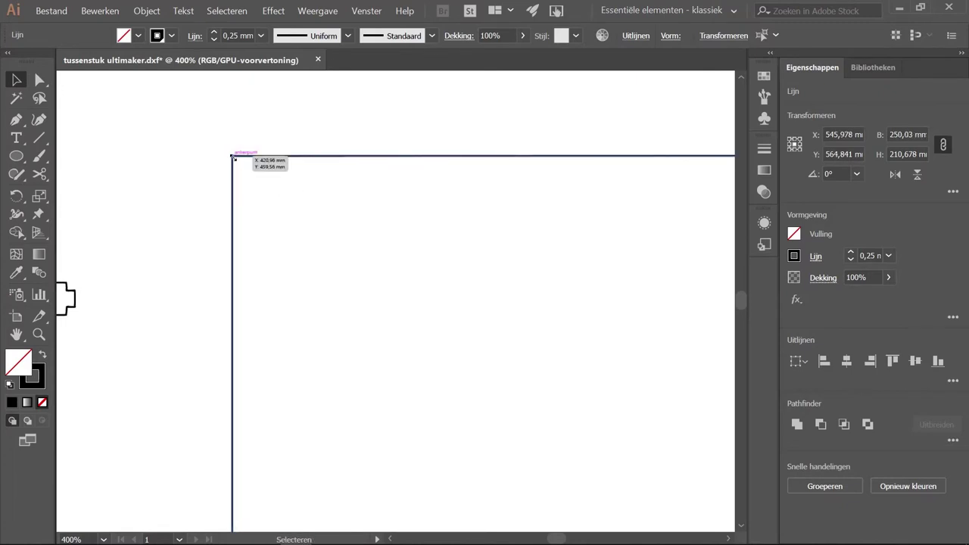
pyautogui.click(242, 165)
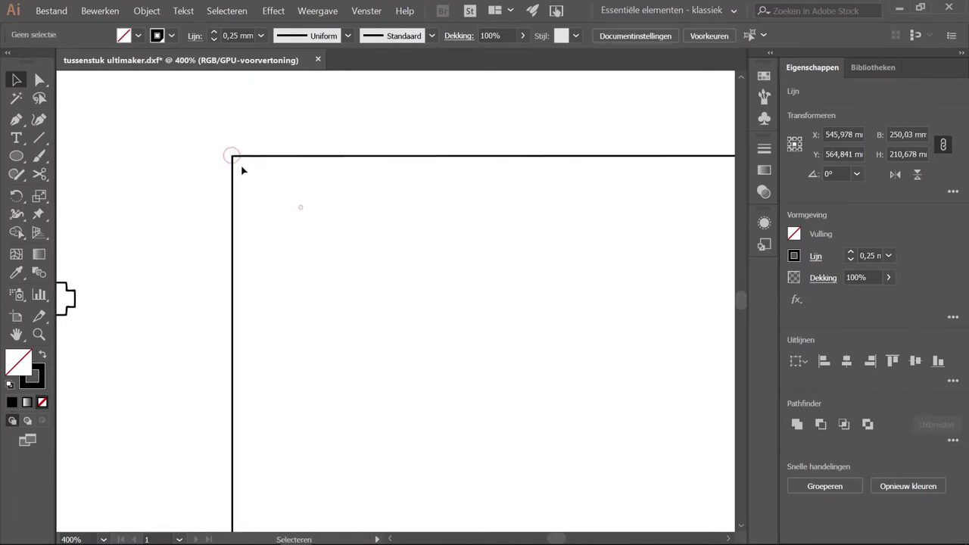
pyautogui.click(243, 156)
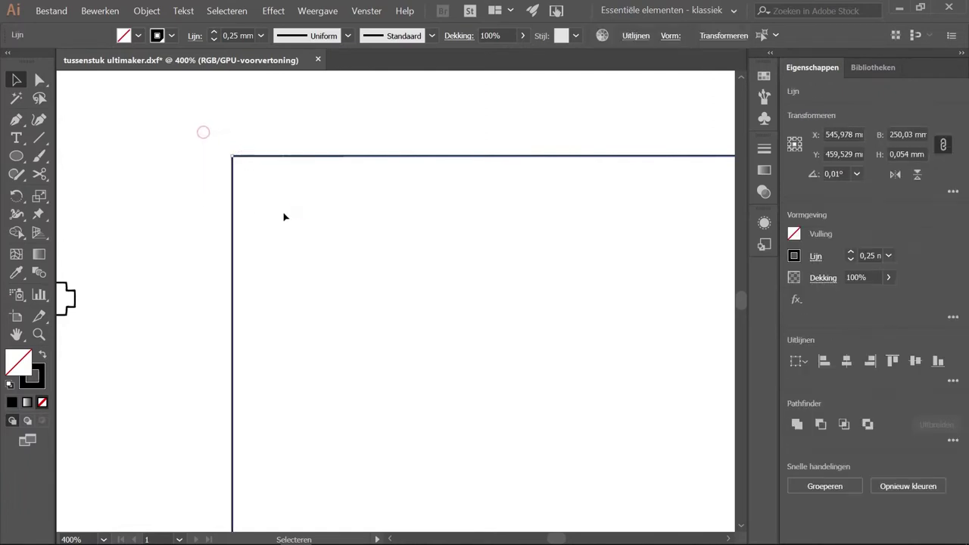
pyautogui.hotkey('ctrl', 'g')
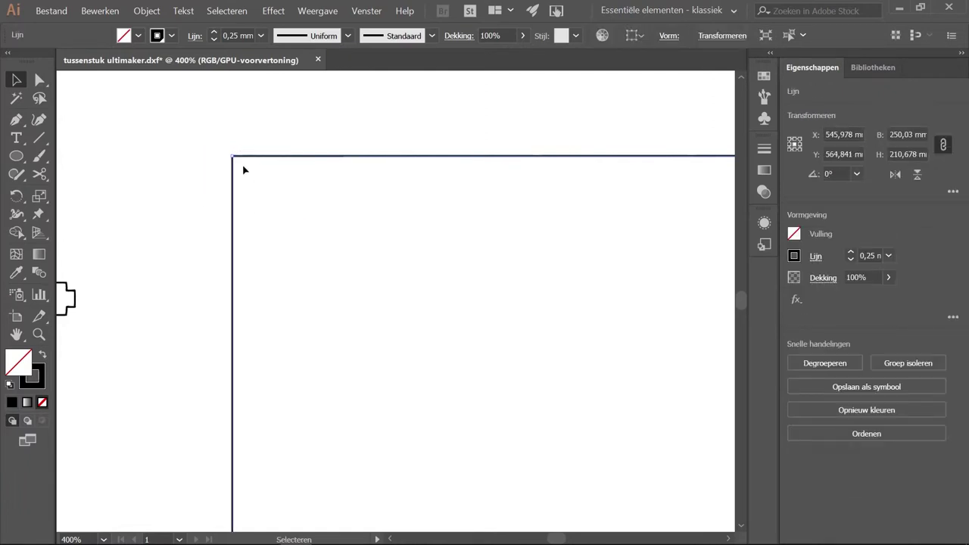
pyautogui.click(244, 166)
pyautogui.click(232, 157)
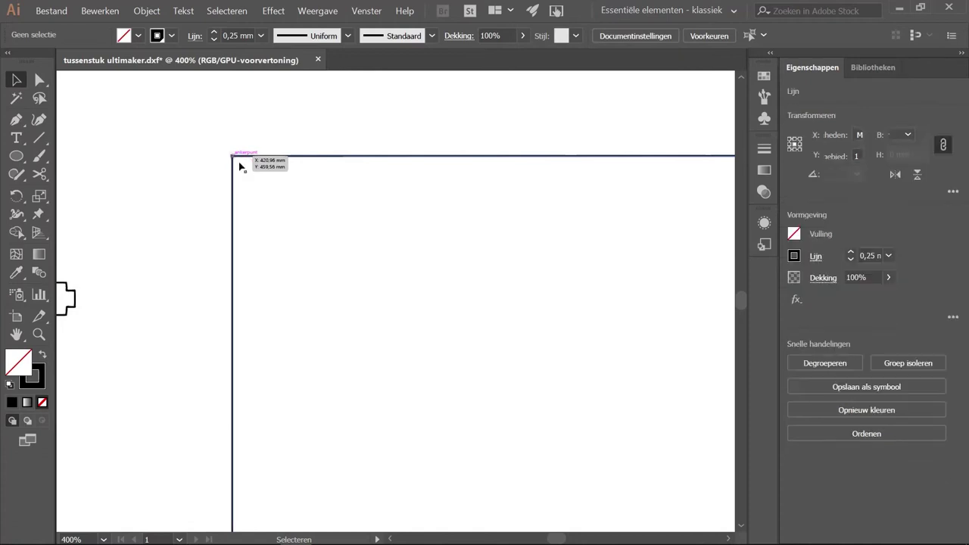
pyautogui.moveTo(232, 157); pyautogui.dragTo(234, 159)
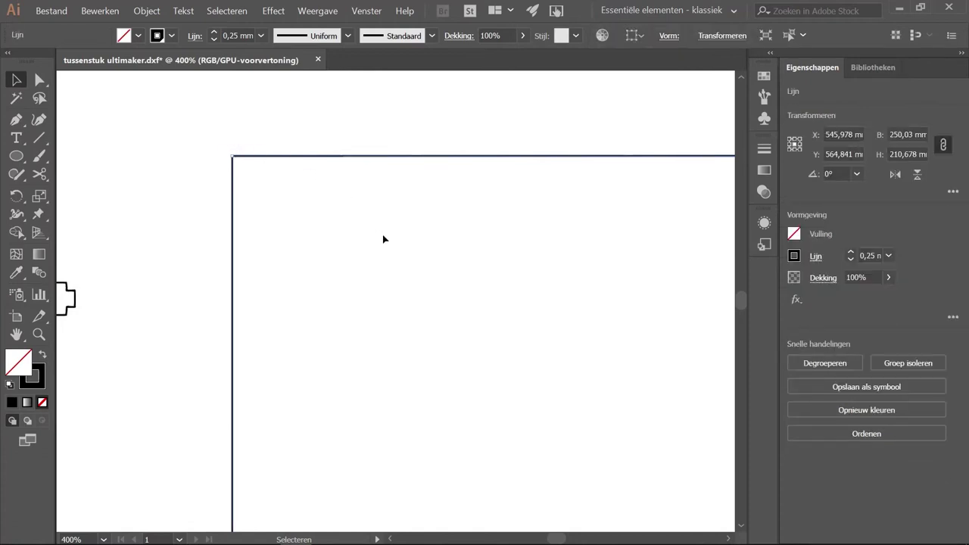
pyautogui.scroll(-6, 405, 221)
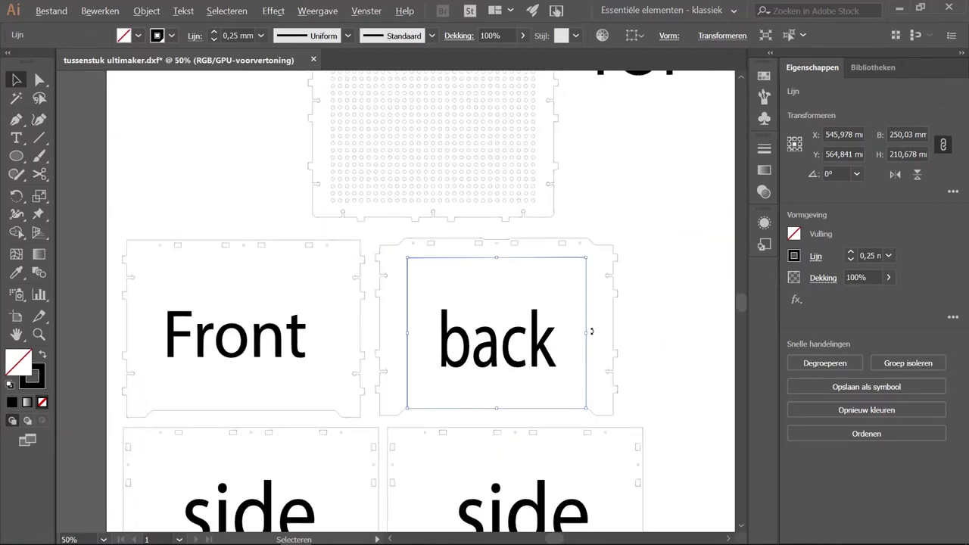
# - Ungroup the back panel opening's grouped outline lines
pyautogui.scroll(1, 591, 331)
pyautogui.scroll(1, 589, 334)
pyautogui.click(379, 221)
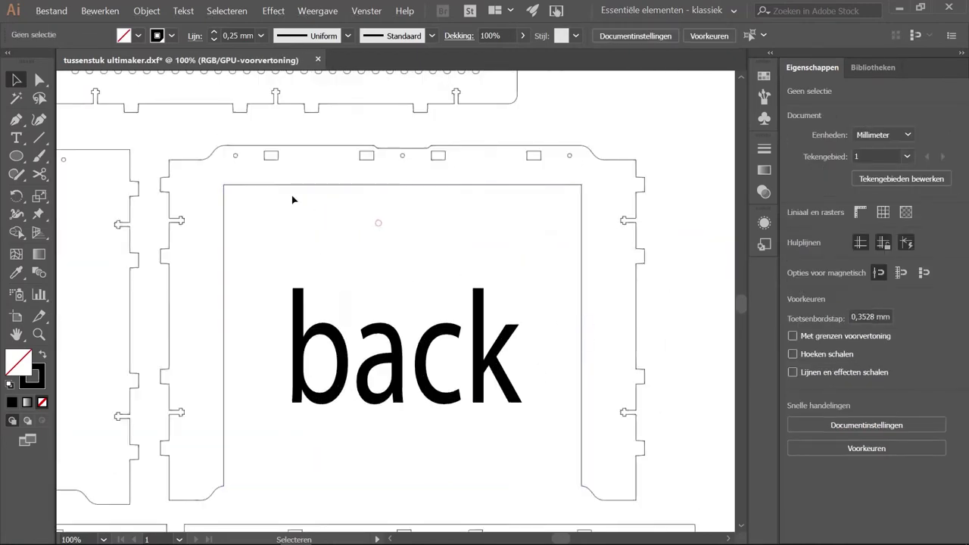
pyautogui.click(267, 186)
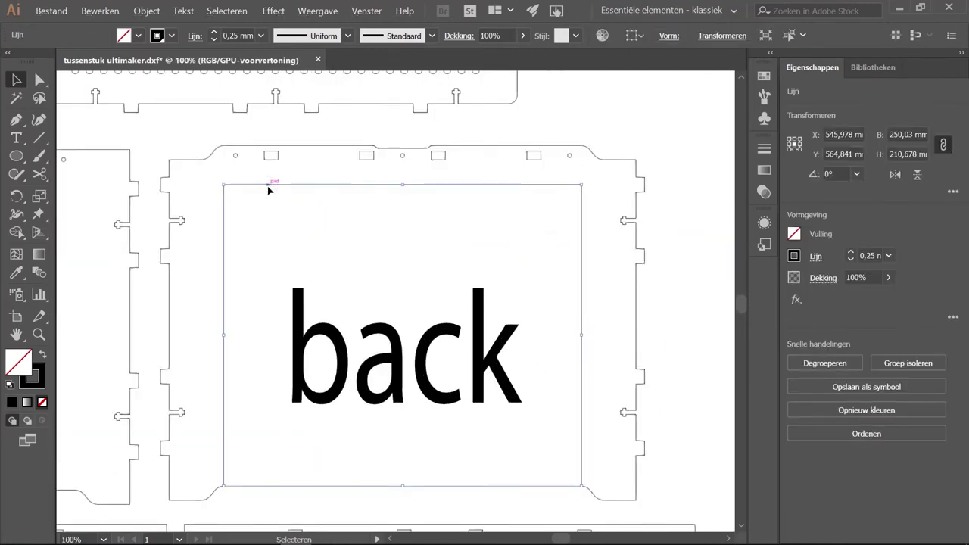
pyautogui.rightClick(269, 190)
pyautogui.click(318, 275)
# - Select the opening's top-left corner anchors and its top edge segment
pyautogui.click(278, 222)
pyautogui.scroll(1, 237, 188)
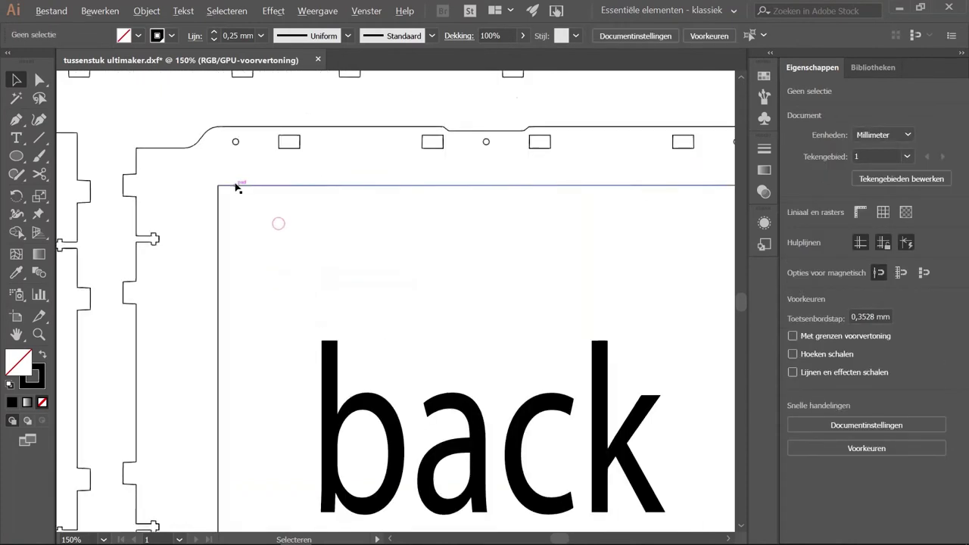
pyautogui.scroll(3, 235, 187)
pyautogui.moveTo(173, 173); pyautogui.dragTo(239, 229)
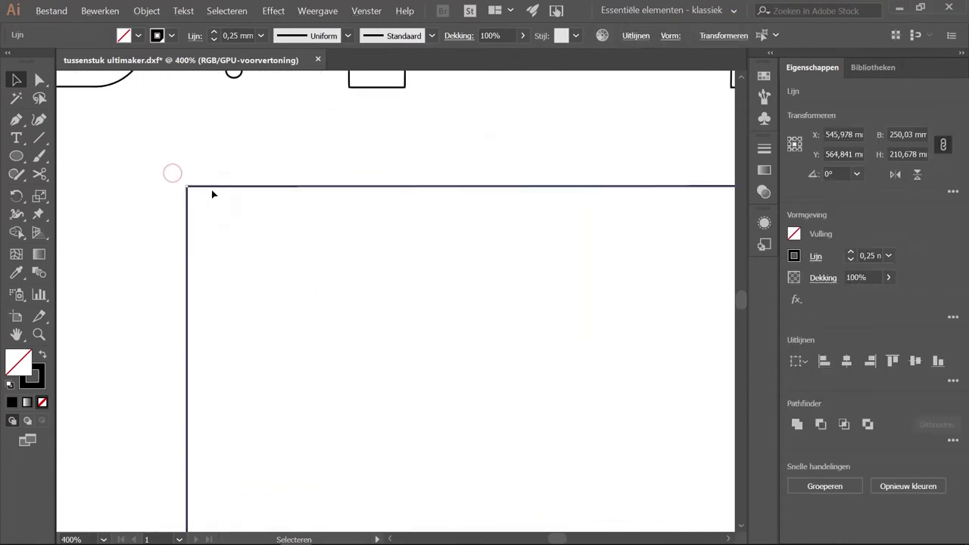
pyautogui.click(217, 237)
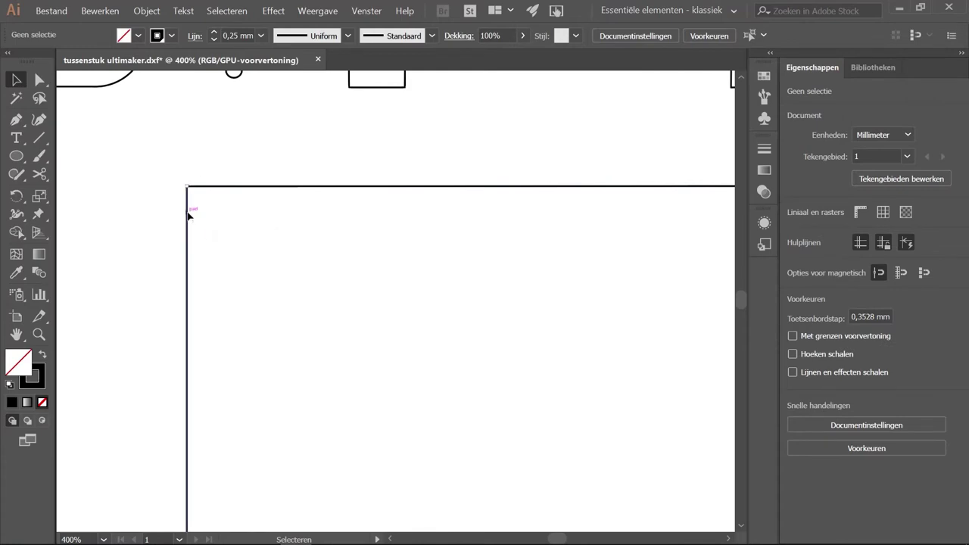
pyautogui.keyDown('ctrl'); pyautogui.click(188, 209); pyautogui.keyUp('ctrl')
pyautogui.keyDown('ctrl'); pyautogui.click(210, 187); pyautogui.keyUp('ctrl')
pyautogui.scroll(-5, 369, 363)
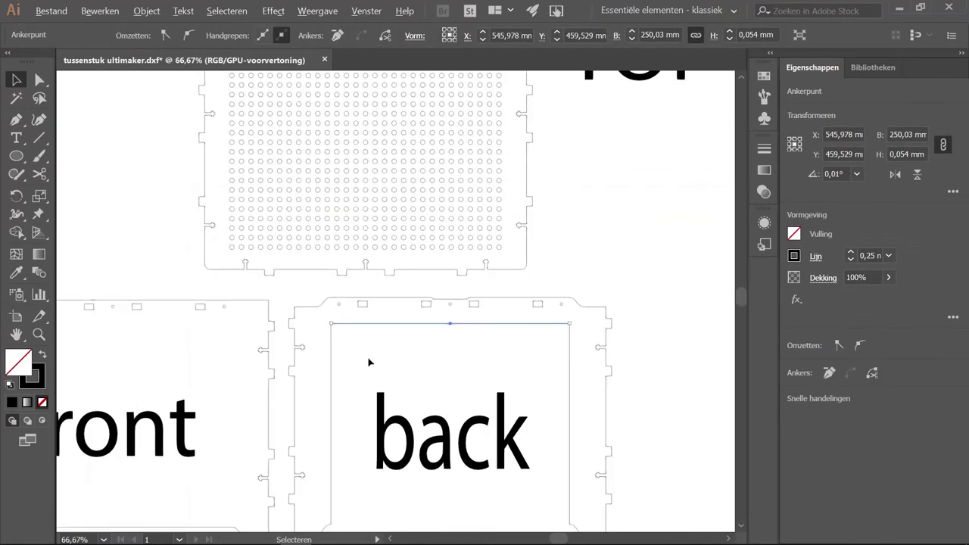
pyautogui.scroll(-4, 455, 364)
pyautogui.scroll(3, 470, 370)
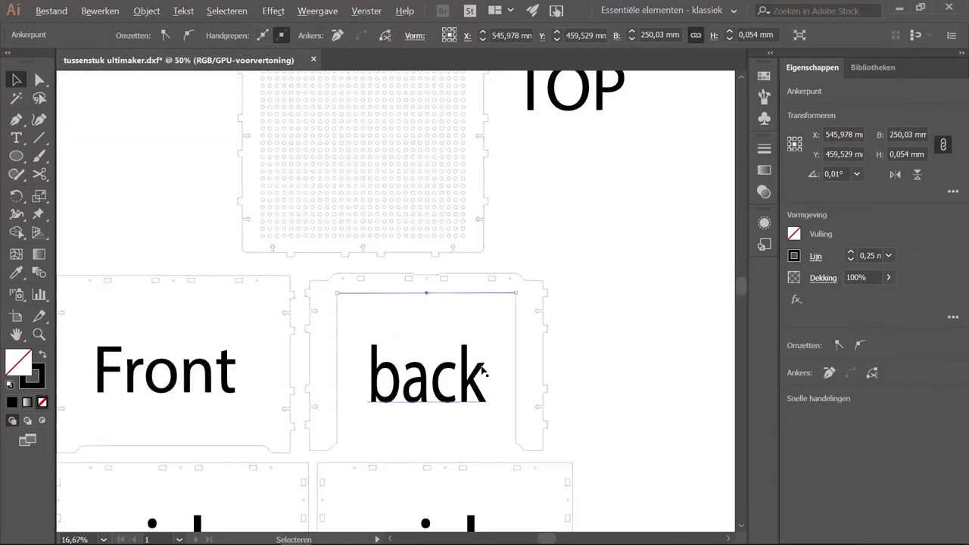
# - Select the back panel's inner rectangle and join its open path ends
pyautogui.click(427, 315)
pyautogui.scroll(1, 355, 303)
pyautogui.scroll(1, 326, 297)
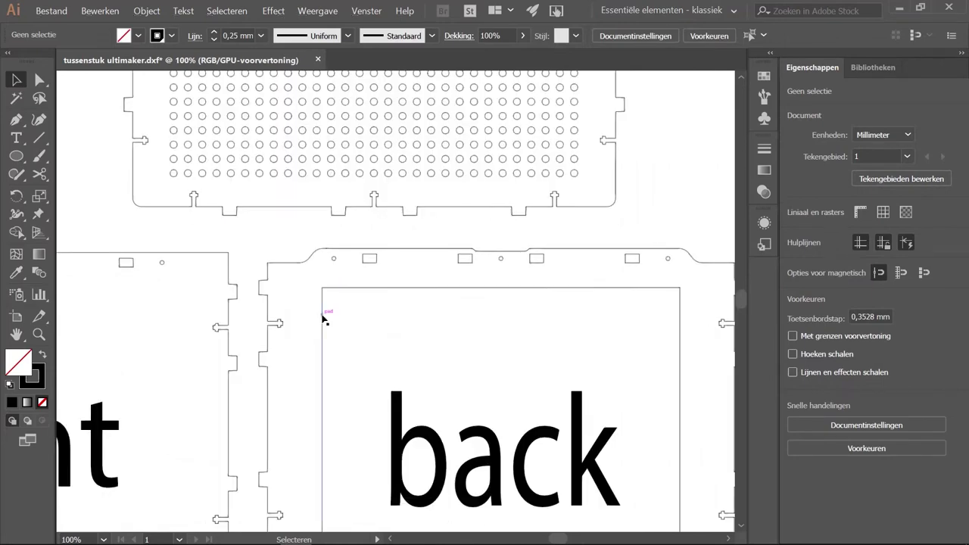
pyautogui.click(322, 314)
pyautogui.click(362, 315)
pyautogui.scroll(5, 330, 294)
pyautogui.click(285, 301)
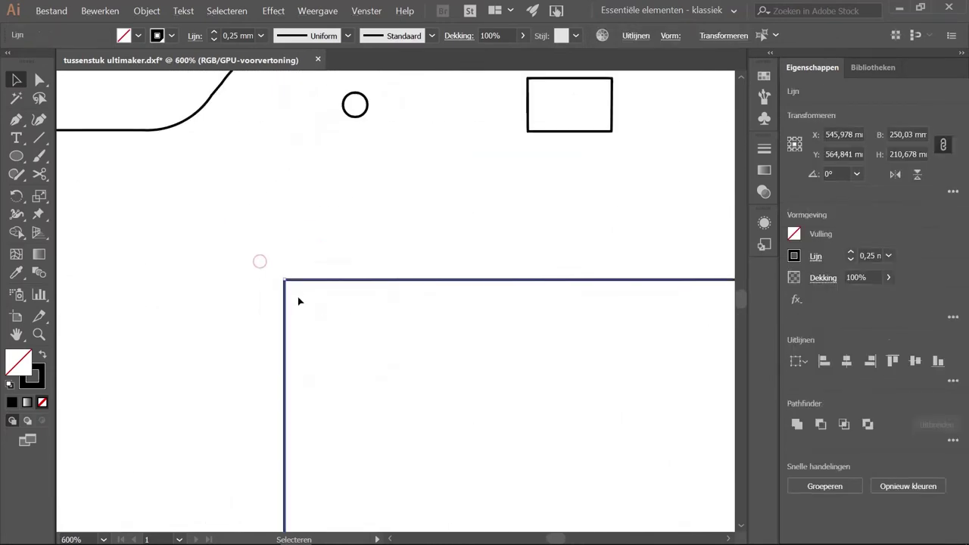
pyautogui.rightClick(297, 290)
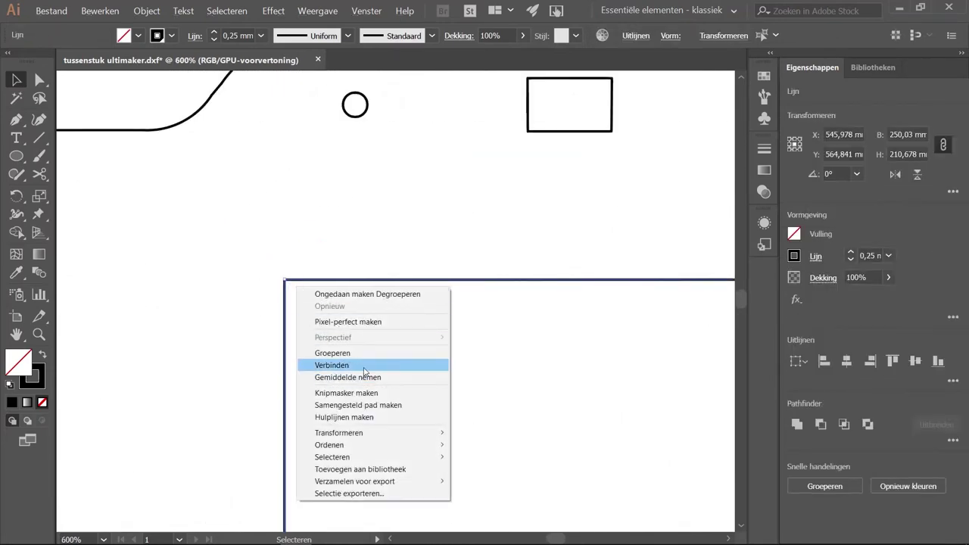
pyautogui.click(333, 365)
# - Reselect the inner rectangle path and the back label to check them
pyautogui.click(320, 309)
pyautogui.click(294, 280)
pyautogui.click(383, 133)
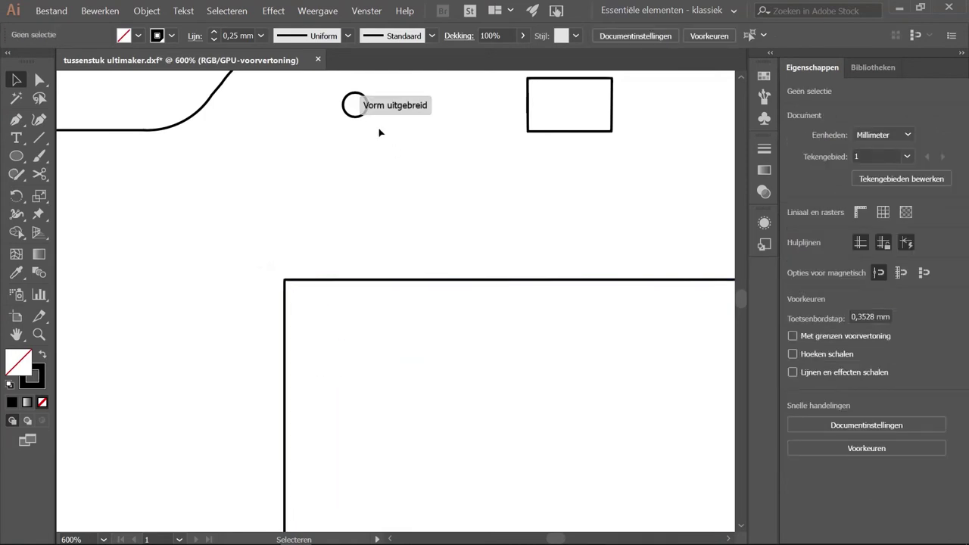
pyautogui.scroll(-4, 431, 315)
pyautogui.scroll(4, 431, 315)
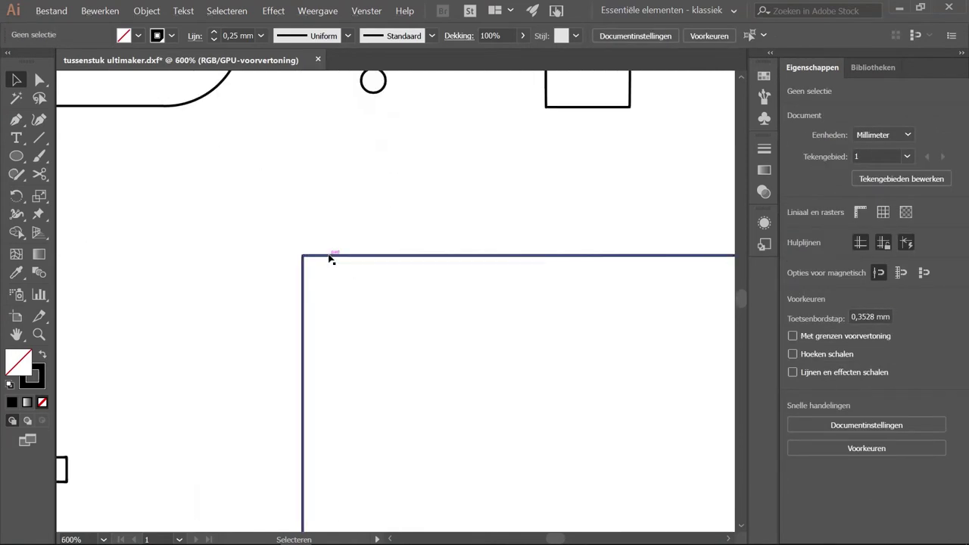
pyautogui.click(331, 256)
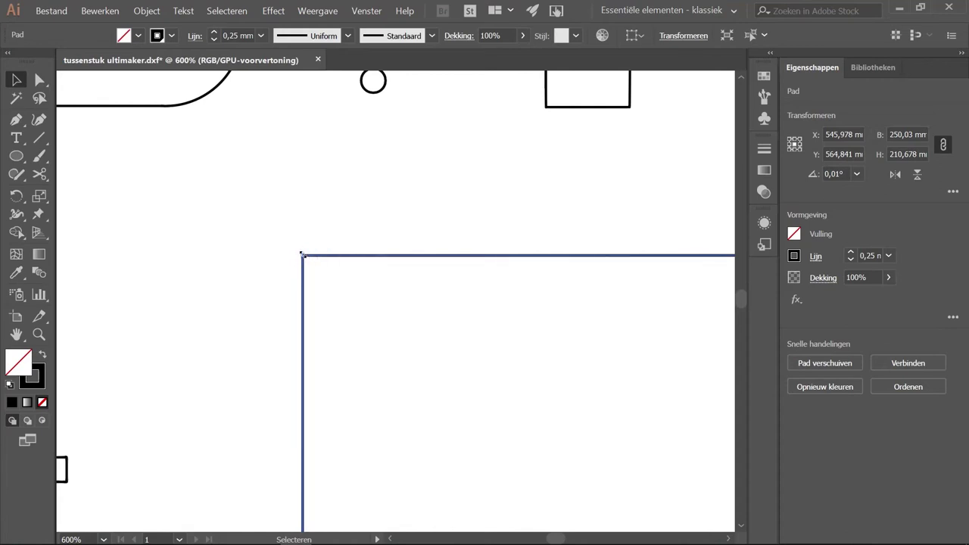
pyautogui.scroll(-9, 309, 263)
pyautogui.scroll(3, 512, 391)
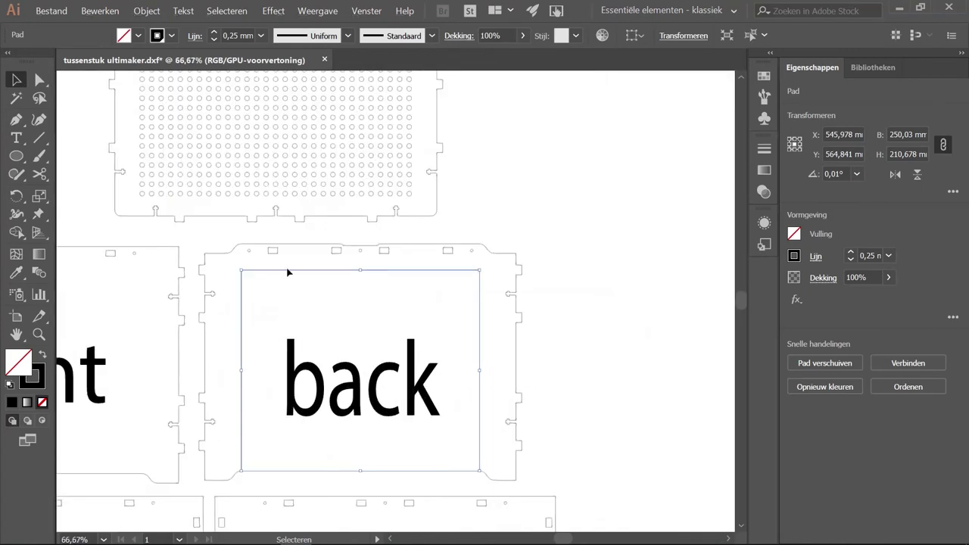
pyautogui.click(325, 329)
pyautogui.click(290, 296)
# - Select the rectangle around the back label and inspect its context actions without choosing one
pyautogui.scroll(3, 261, 281)
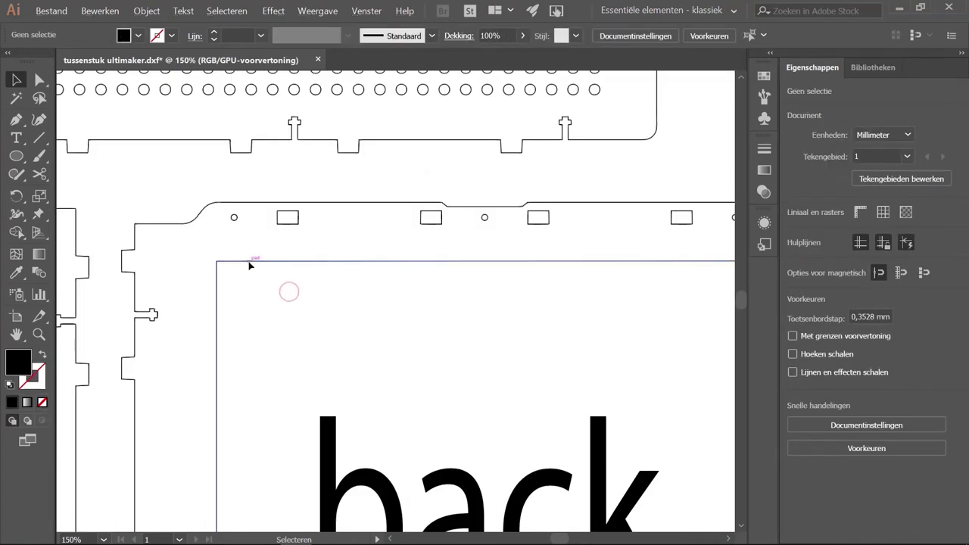
pyautogui.click(251, 263)
pyautogui.scroll(-4, 269, 291)
pyautogui.scroll(2, 278, 284)
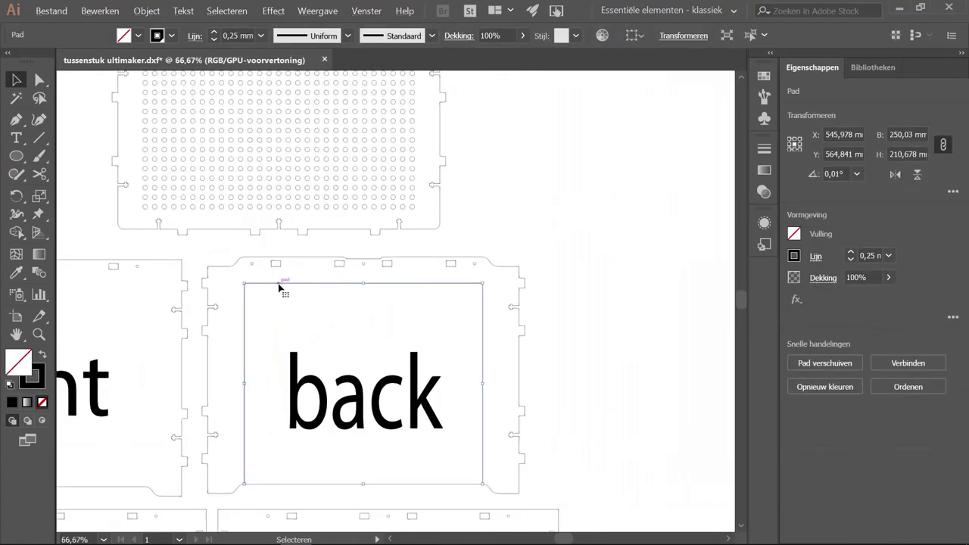
pyautogui.rightClick(279, 287)
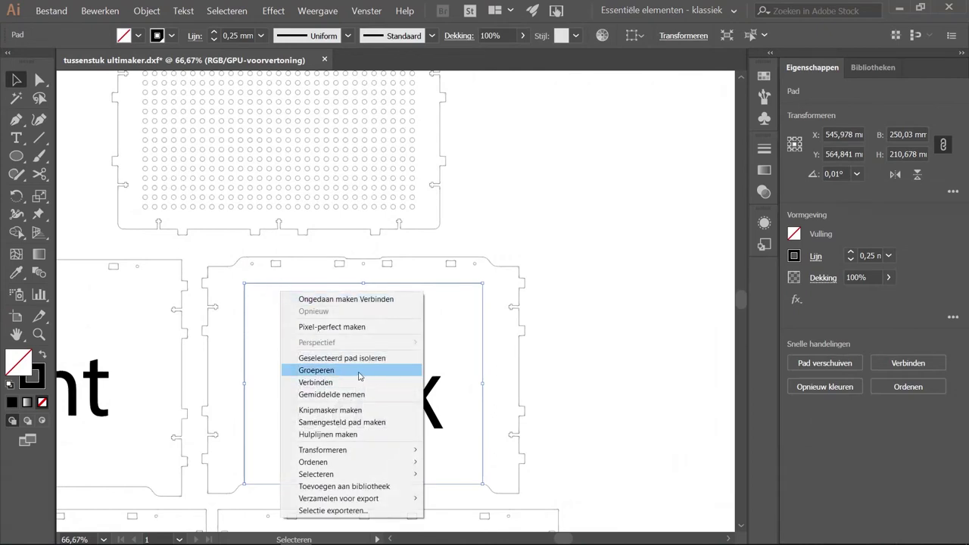
pyautogui.click(260, 304)
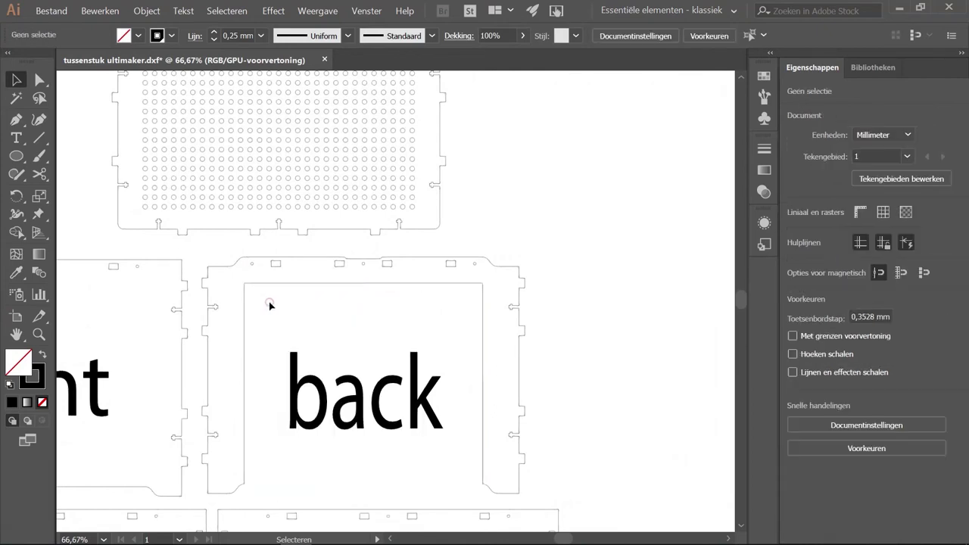
pyautogui.click(262, 283)
pyautogui.click(315, 333)
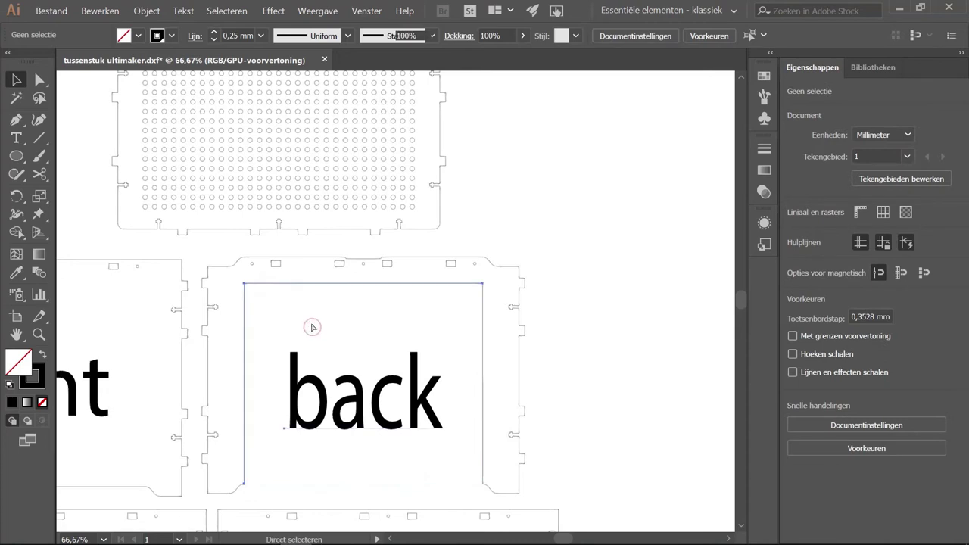
pyautogui.click(313, 327)
pyautogui.click(275, 294)
# - Join the opening's top, left and right edges with Verbinden, accepting the warning
pyautogui.click(258, 284)
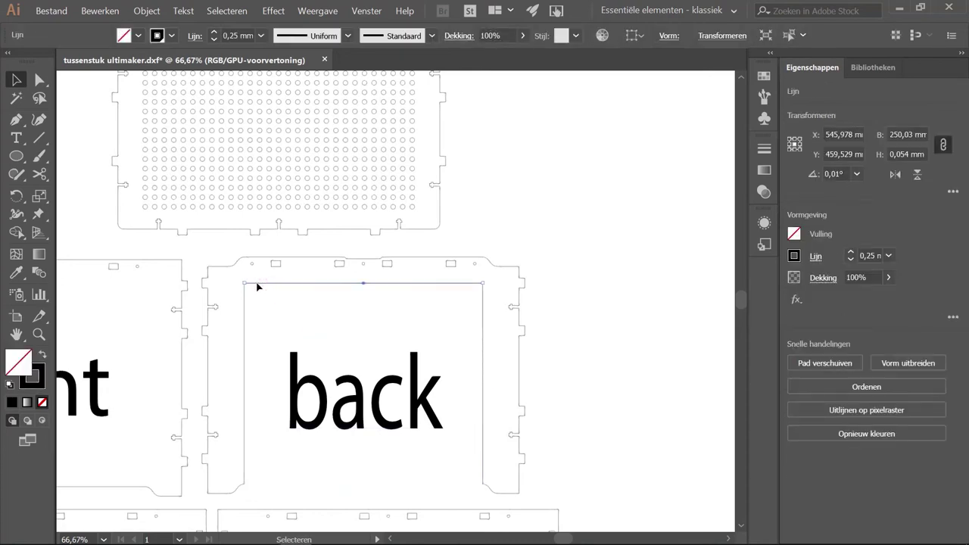
pyautogui.scroll(3, 257, 286)
pyautogui.scroll(4, 162, 194)
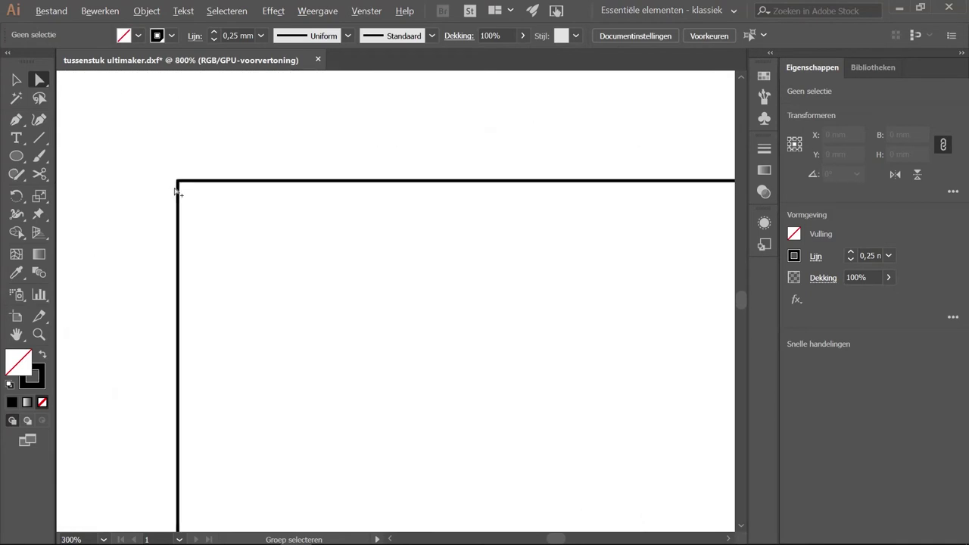
pyautogui.click(151, 155)
pyautogui.click(294, 277)
pyautogui.scroll(-4, 295, 278)
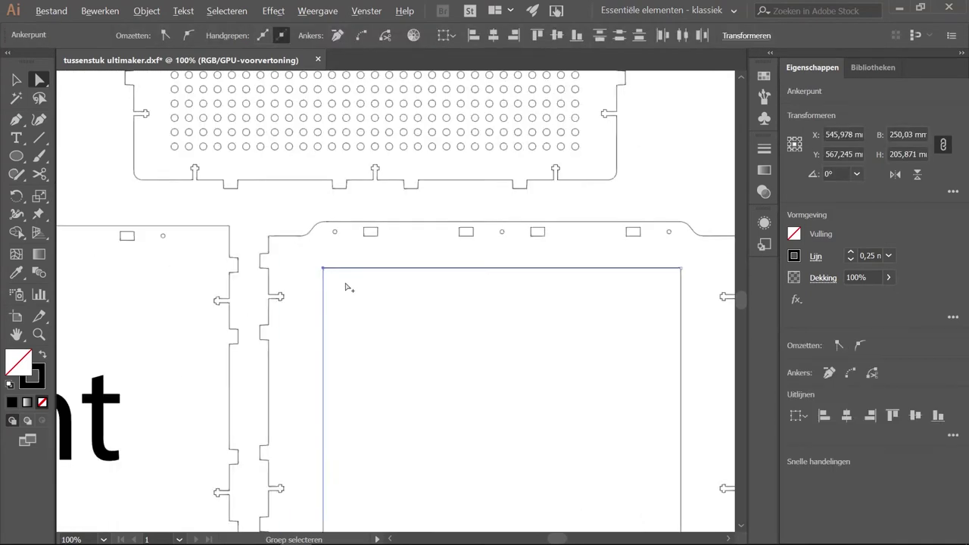
pyautogui.scroll(-3, 347, 281)
pyautogui.click(518, 321)
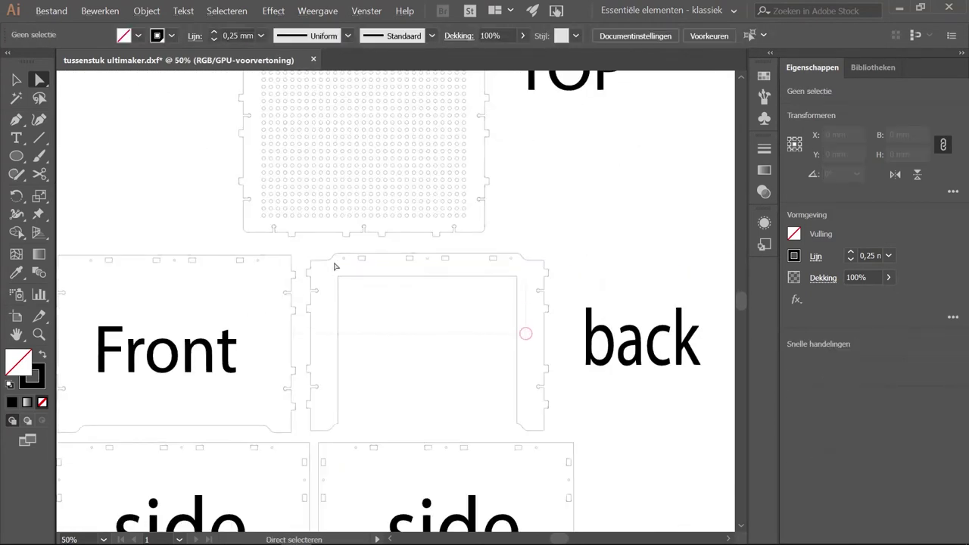
pyautogui.click(369, 279)
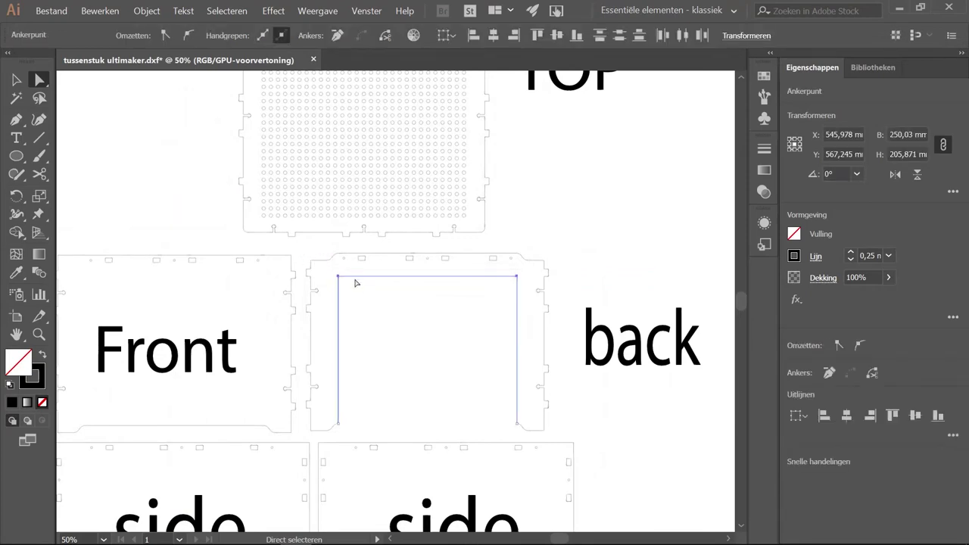
pyautogui.scroll(2, 431, 287)
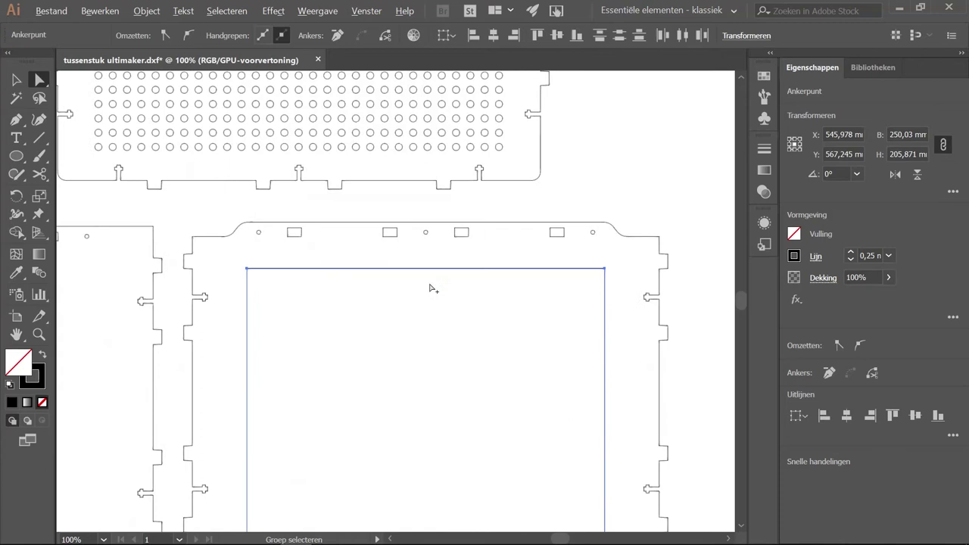
pyautogui.rightClick(344, 274)
pyautogui.click(379, 347)
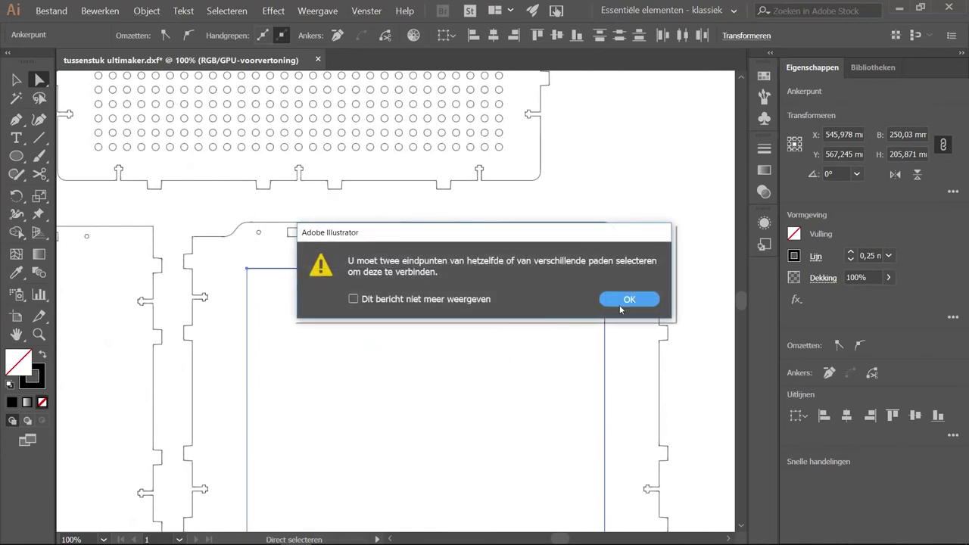
pyautogui.click(615, 303)
# - Zoom in on the opening's top-left corner point and select it
pyautogui.click(263, 257)
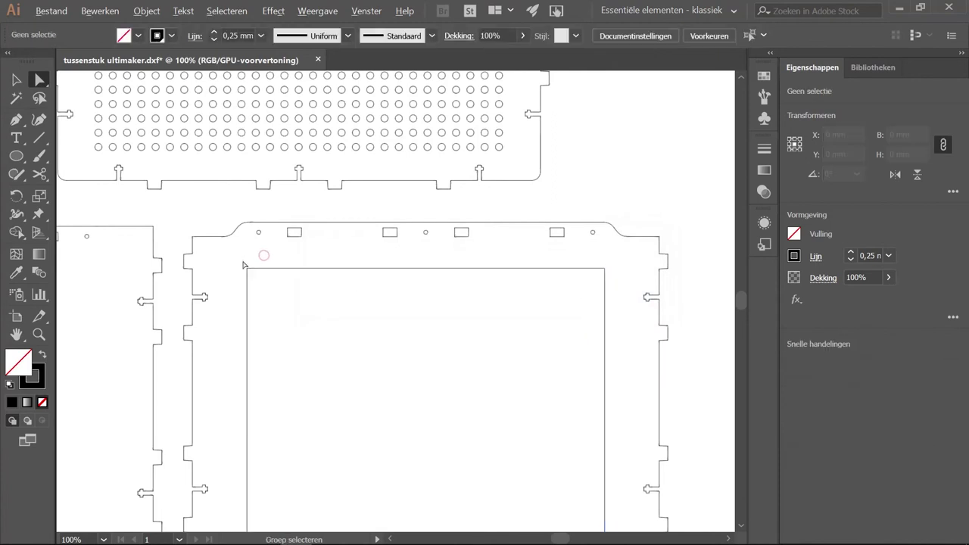
pyautogui.hotkey('ctrl', '+')
pyautogui.hotkey('ctrl', '+')
pyautogui.hotkey('ctrl', '+')
pyautogui.click(221, 260)
# - Join the opening's top-left corner and round it to a 10 mm radius
pyautogui.rightClick(288, 285)
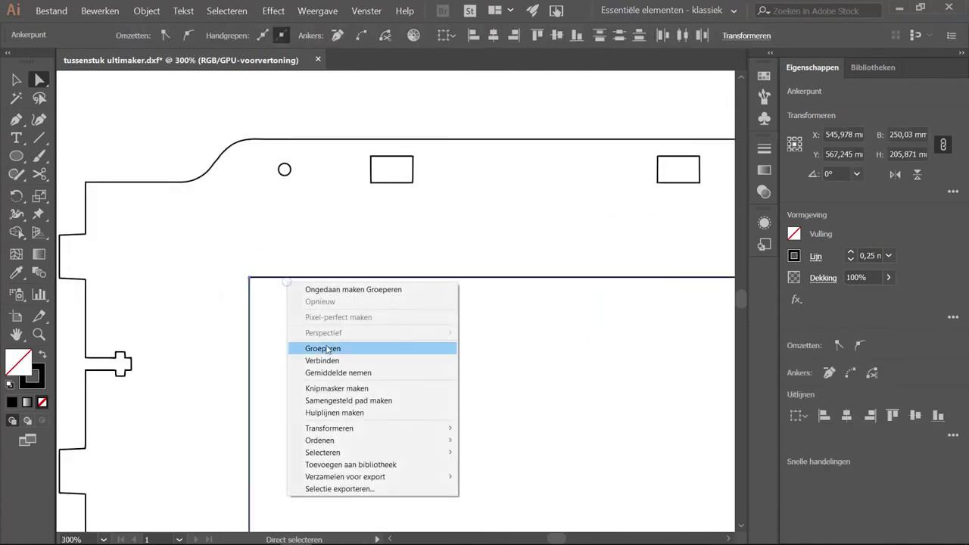
pyautogui.click(335, 359)
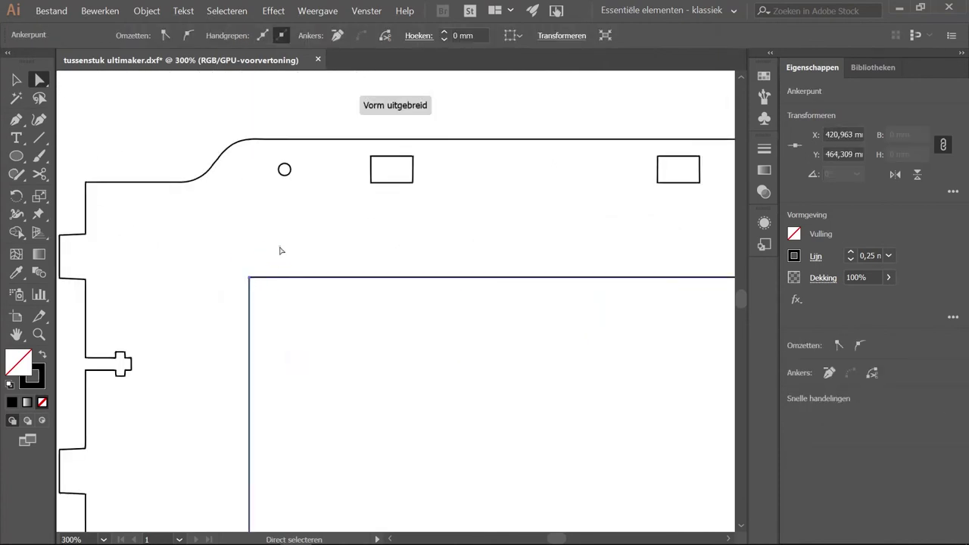
pyautogui.click(279, 247)
pyautogui.click(248, 278)
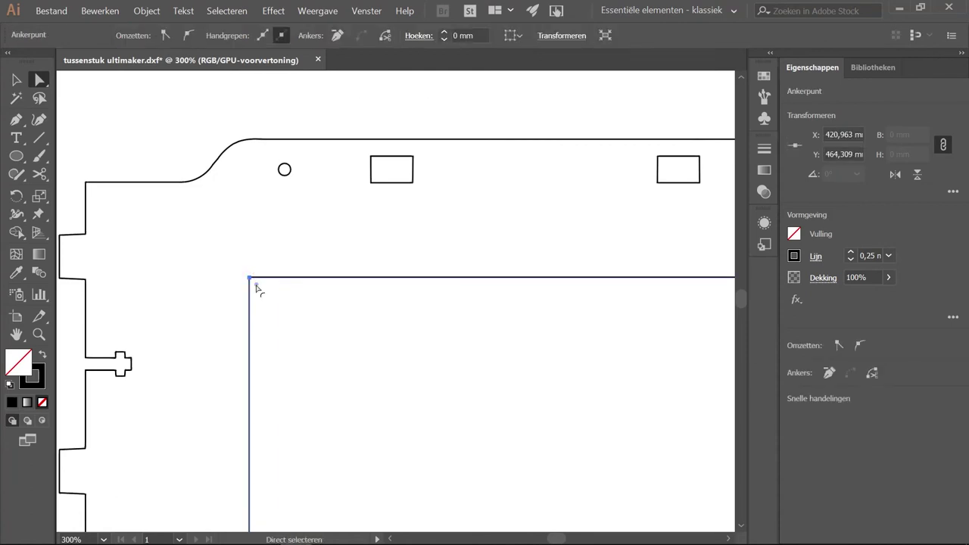
pyautogui.moveTo(257, 289); pyautogui.dragTo(325, 342)
pyautogui.click(469, 36)
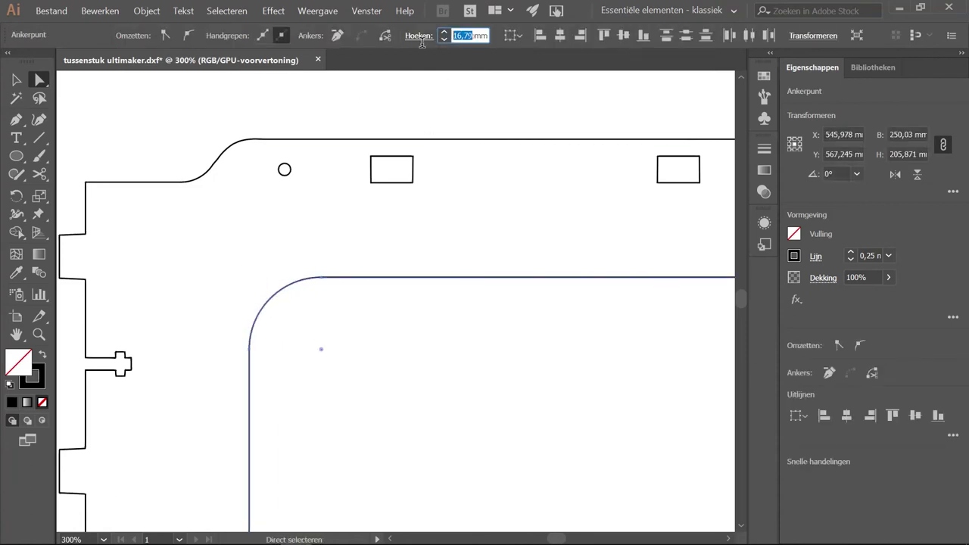
pyautogui.write('1')
pyautogui.write('0')
pyautogui.click(498, 98)
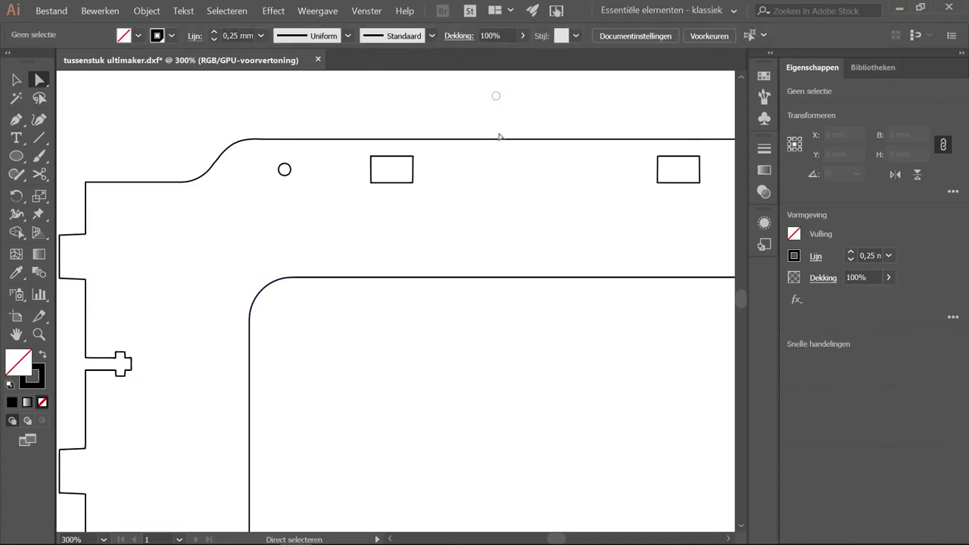
# - Join the top-right corner and round it to a 10 mm radius
pyautogui.scroll(-5, 498, 285)
pyautogui.scroll(5, 621, 286)
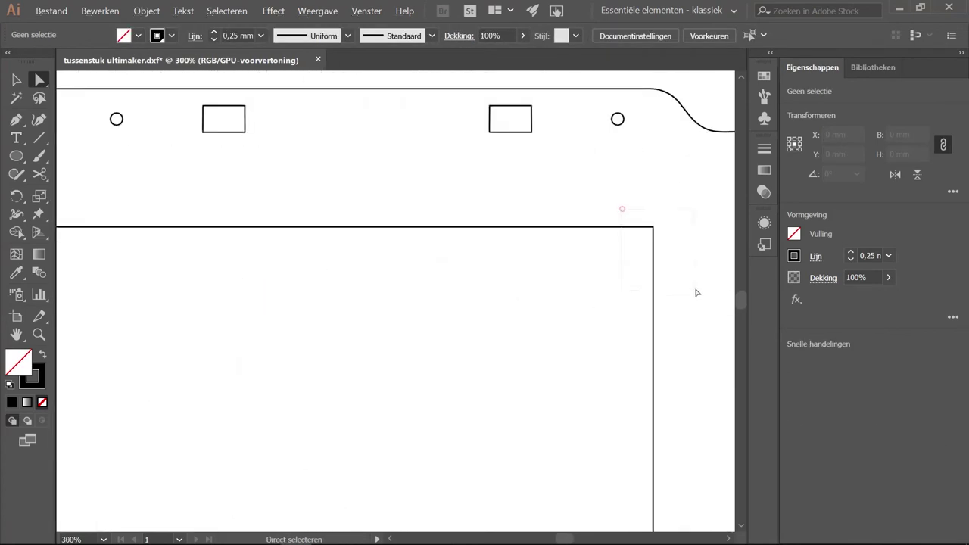
pyautogui.click(653, 227)
pyautogui.rightClick(655, 232)
pyautogui.click(685, 314)
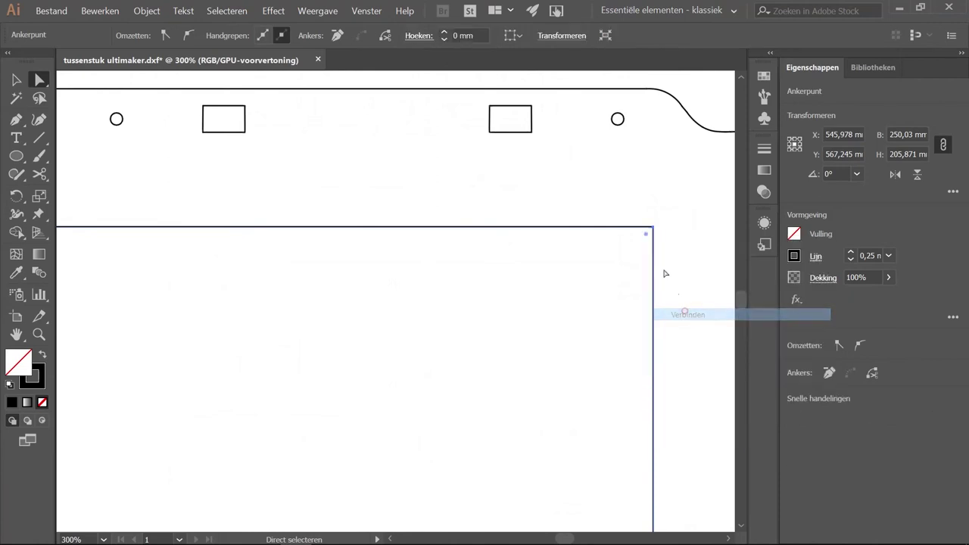
pyautogui.moveTo(646, 234); pyautogui.dragTo(558, 324)
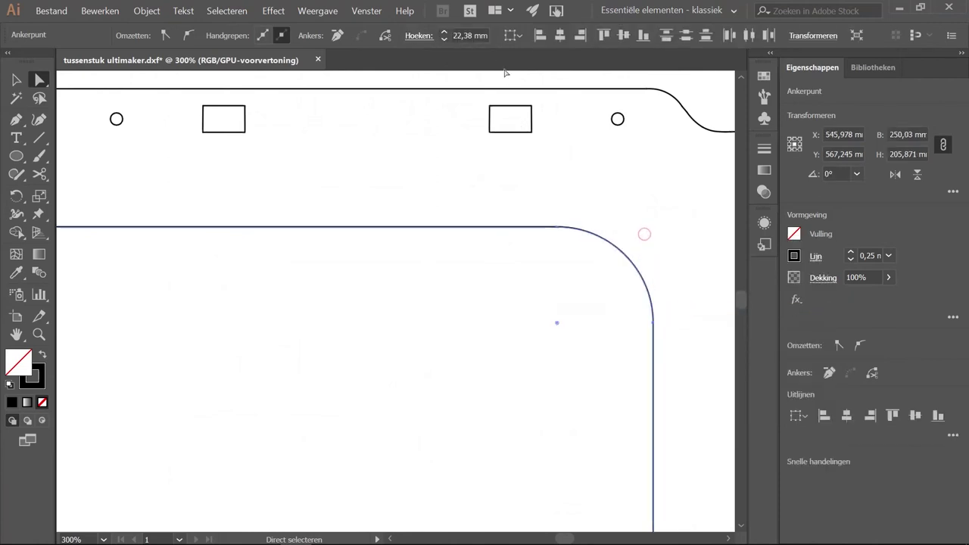
pyautogui.doubleClick(470, 35)
pyautogui.write('10')
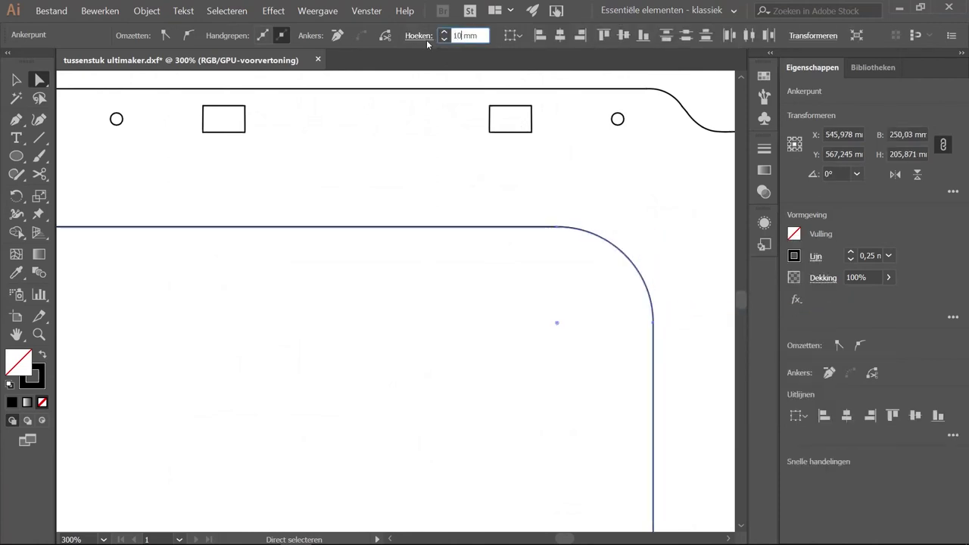
pyautogui.click(389, 219)
# - Fit the artboard in view and group all parts of the back panel
pyautogui.hotkey('ctrl', '0')
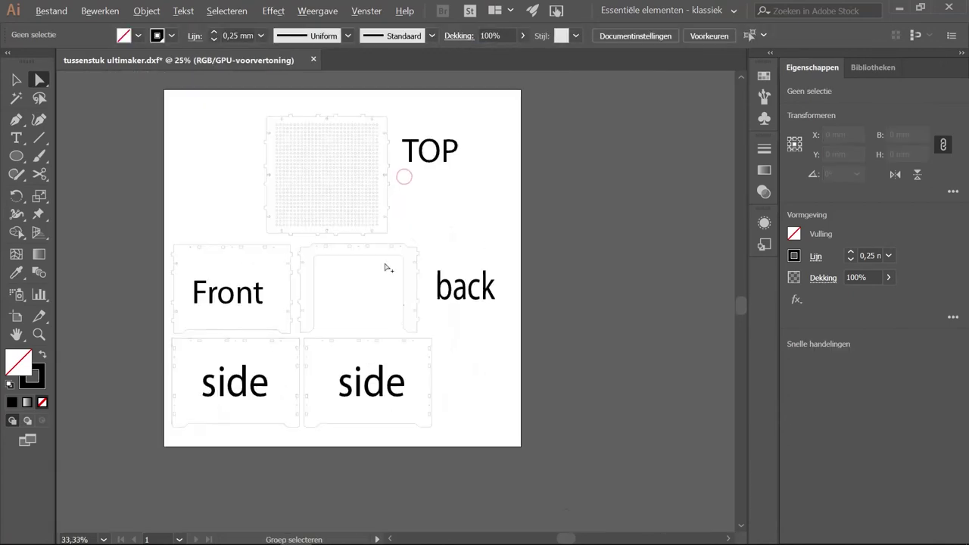
pyautogui.keyDown('alt'); pyautogui.scroll(1, 361, 322); pyautogui.keyUp('alt')
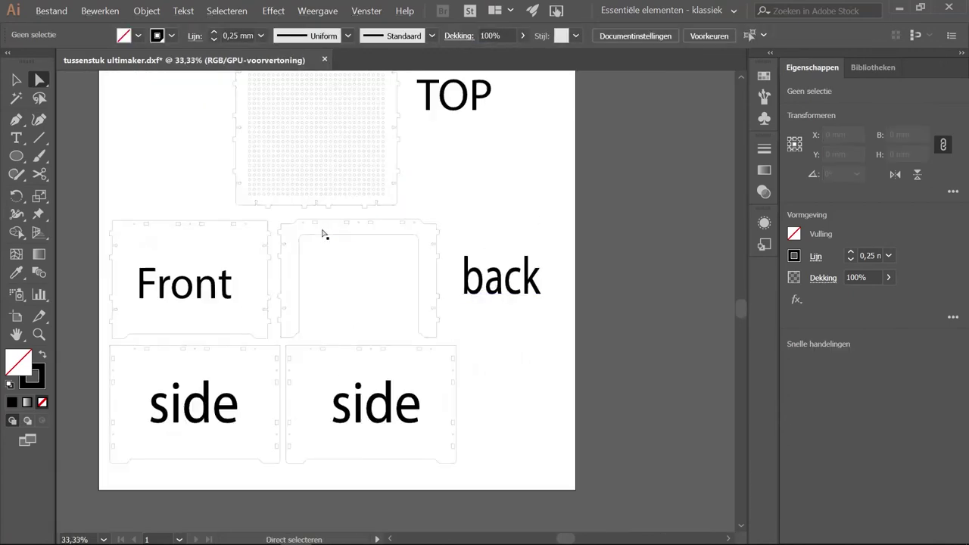
pyautogui.click(450, 341)
pyautogui.click(450, 338)
pyautogui.moveTo(276, 219); pyautogui.dragTo(277, 225)
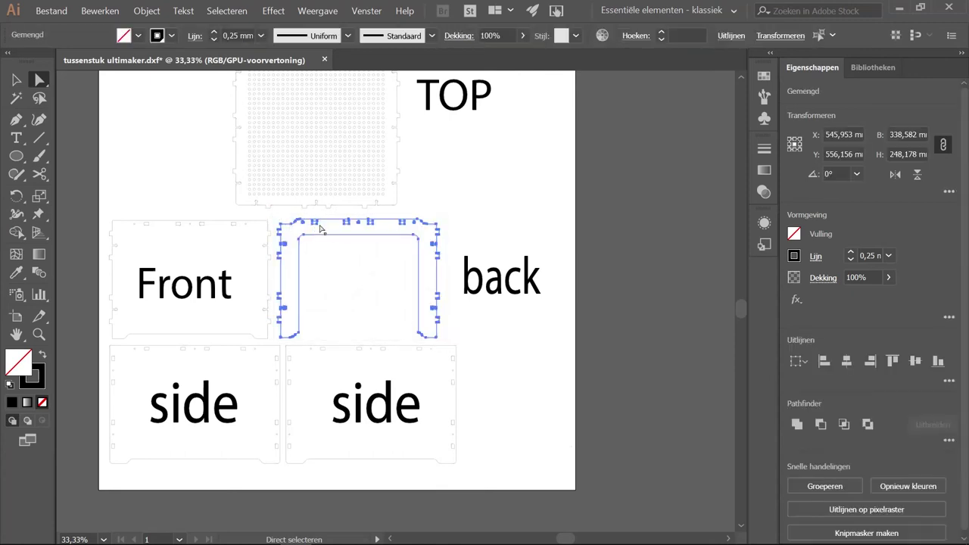
pyautogui.rightClick(318, 227)
pyautogui.click(388, 298)
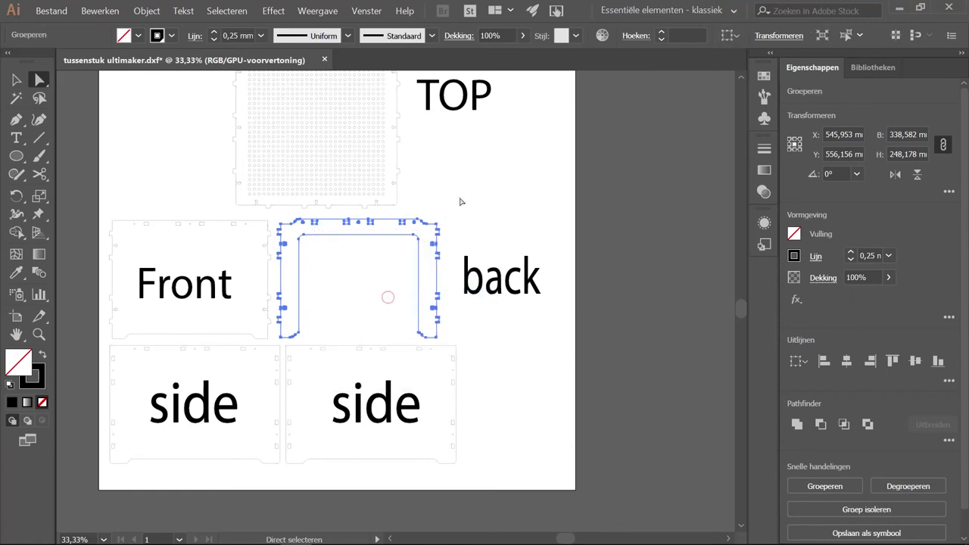
# - Move the back label onto the back panel and reposition the other labels
pyautogui.click(451, 288)
pyautogui.moveTo(499, 286); pyautogui.dragTo(357, 290)
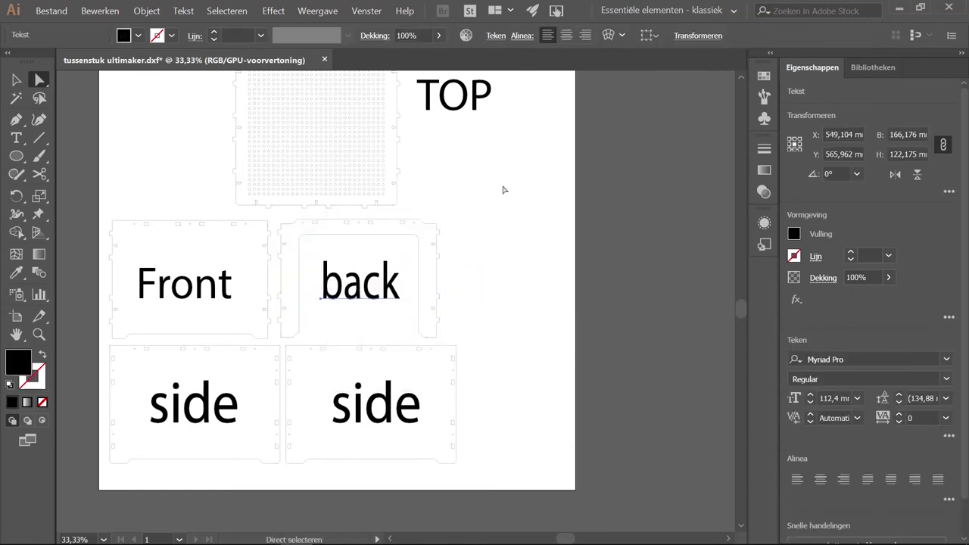
pyautogui.scroll(2, 502, 187)
pyautogui.scroll(1, 502, 185)
pyautogui.moveTo(442, 166); pyautogui.dragTo(469, 244)
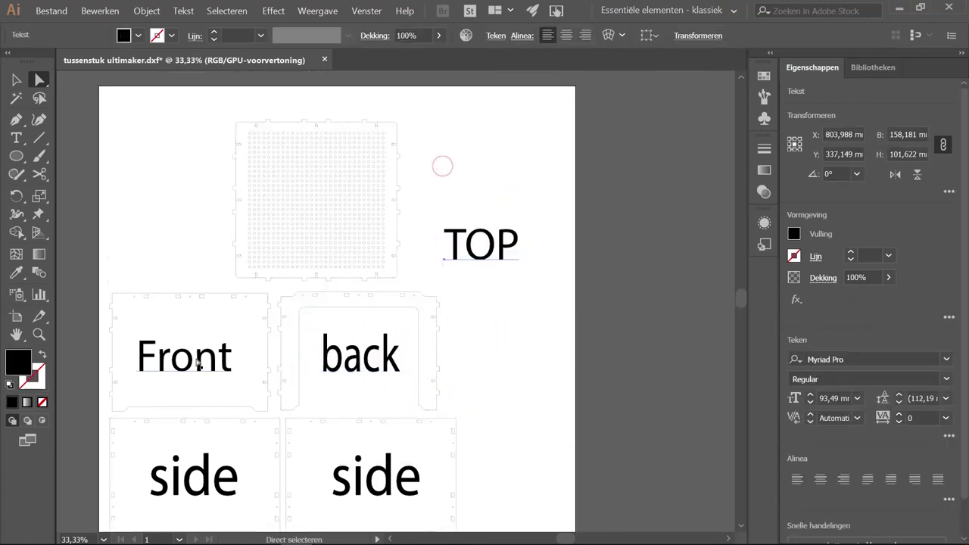
pyautogui.moveTo(194, 356); pyautogui.dragTo(199, 336)
# - Move the right side label into its panel
pyautogui.scroll(-3, 497, 332)
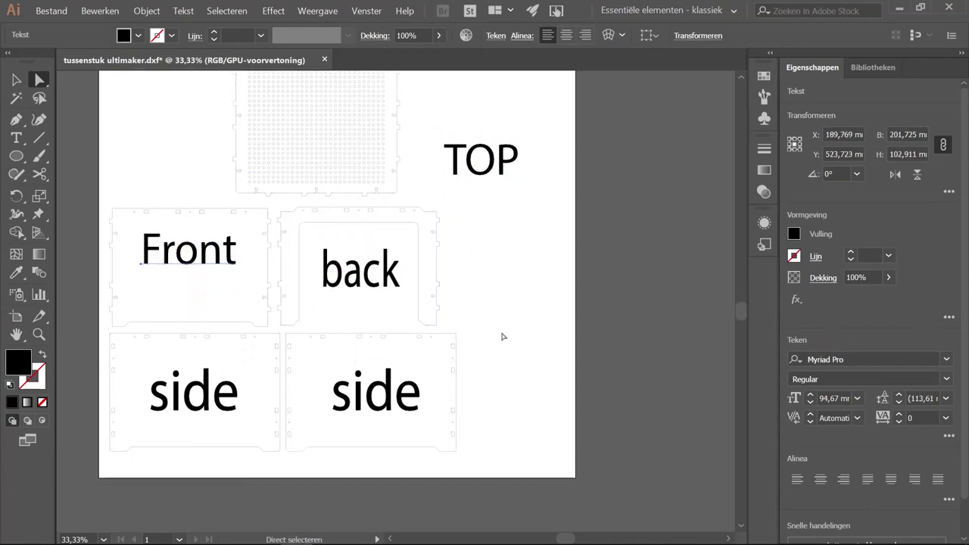
pyautogui.moveTo(376, 395)
pyautogui.mouseDown()
pyautogui.moveTo(517, 381)
pyautogui.moveTo(438, 397)
pyautogui.moveTo(362, 396)
pyautogui.mouseUp()
pyautogui.click(487, 257)
pyautogui.scroll(1, 472, 295)
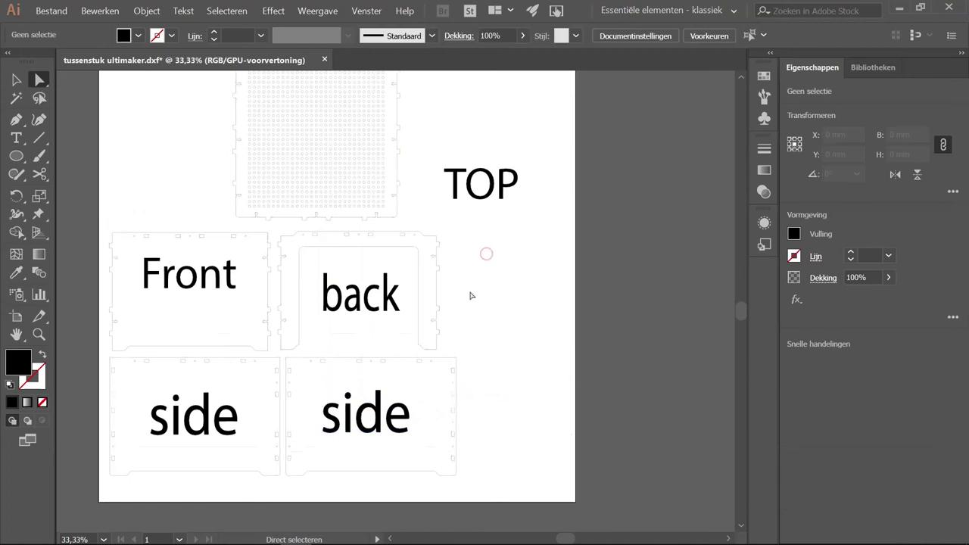
pyautogui.scroll(2, 470, 298)
pyautogui.scroll(-3, 469, 297)
pyautogui.scroll(1, 469, 298)
# - Try moving the dotted grid out of the top panel, undoing each attempt
pyautogui.scroll(1, 470, 298)
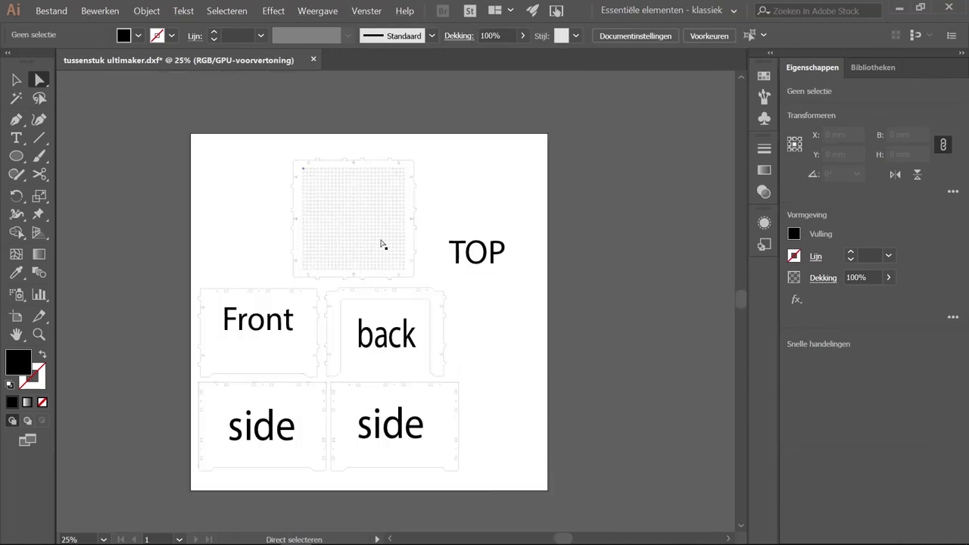
pyautogui.moveTo(381, 243); pyautogui.dragTo(270, 225)
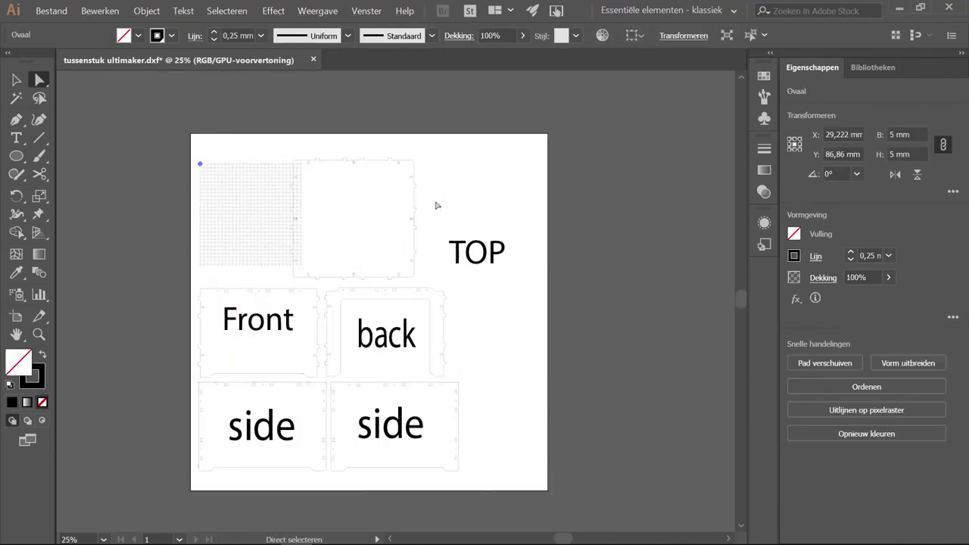
pyautogui.hotkey('ctrl', 'z')
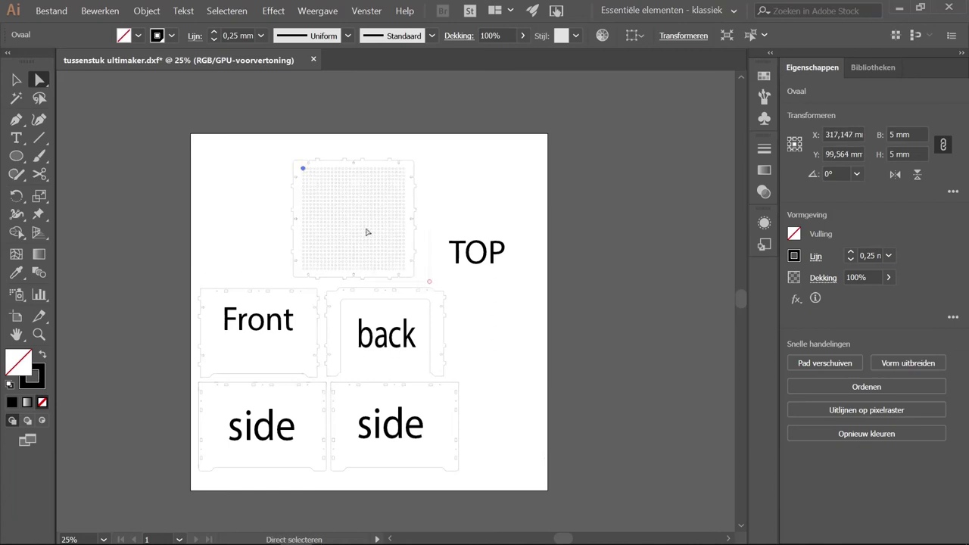
pyautogui.moveTo(281, 155); pyautogui.dragTo(342, 184)
pyautogui.rightClick(342, 184)
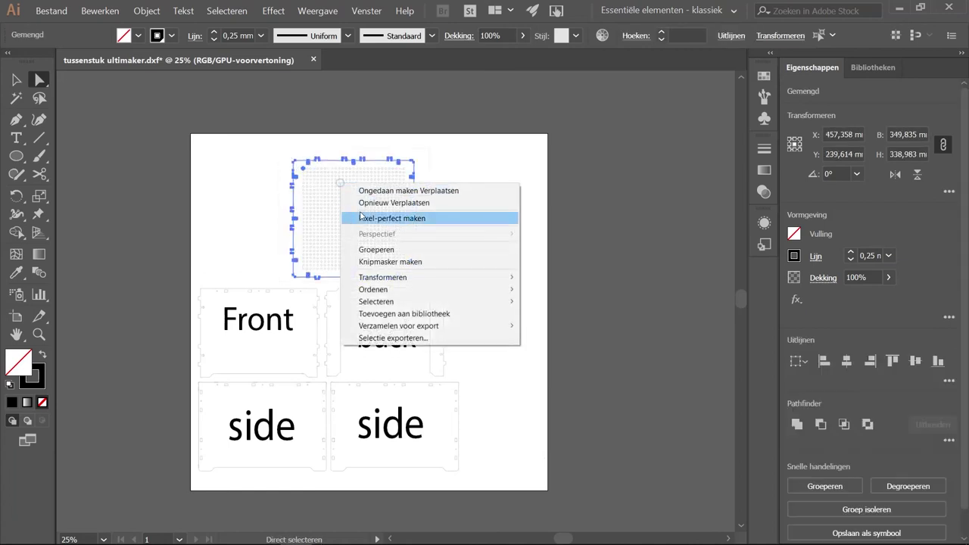
pyautogui.click(387, 250)
pyautogui.moveTo(349, 219); pyautogui.dragTo(268, 219)
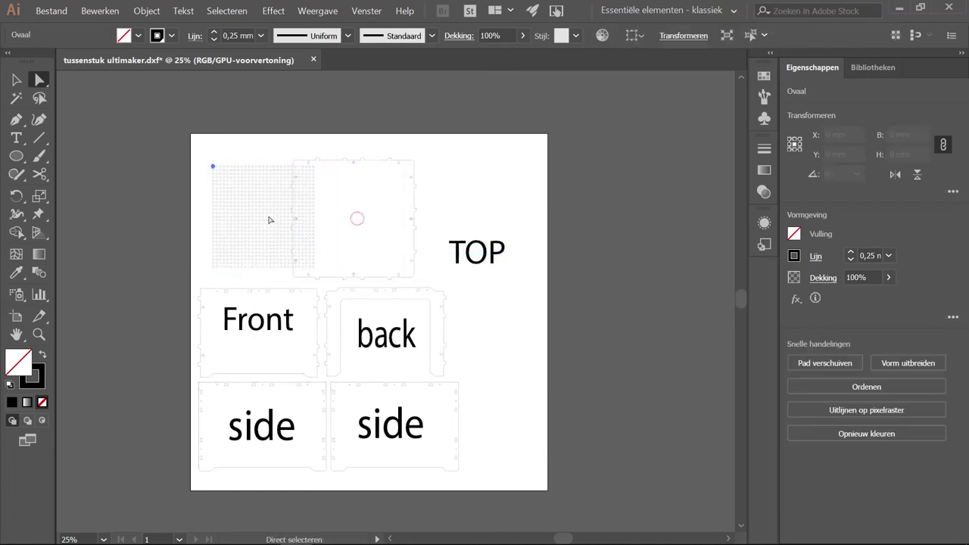
pyautogui.hotkey('ctrl', 'z')
pyautogui.click(452, 180)
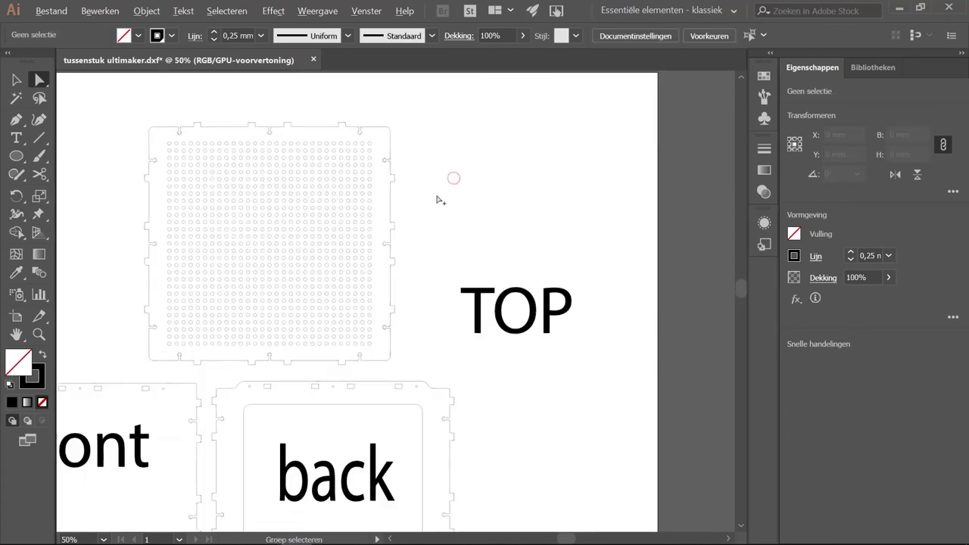
pyautogui.scroll(1, 439, 199)
# - Ungroup and regroup all parts of the circle-grid top panel
pyautogui.moveTo(396, 366); pyautogui.dragTo(427, 368)
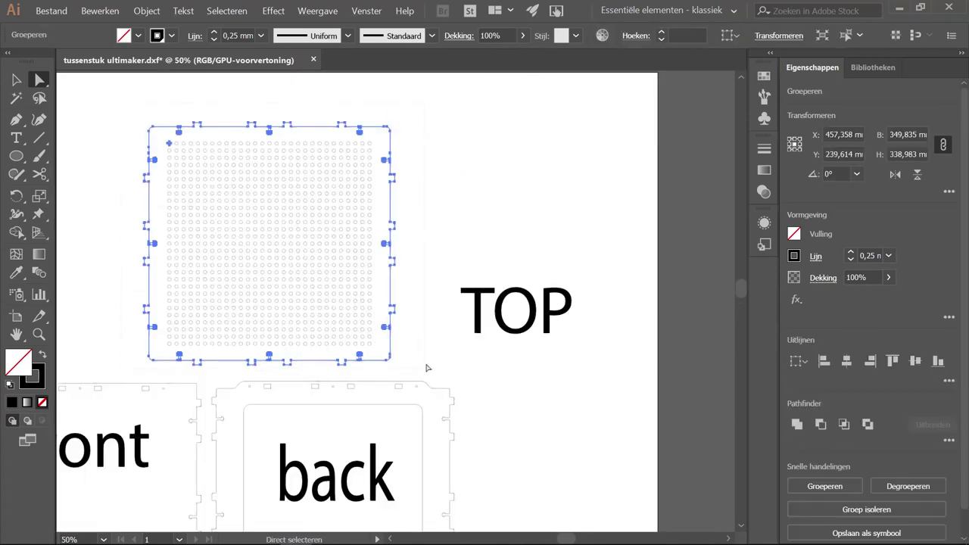
pyautogui.rightClick(173, 143)
pyautogui.click(205, 236)
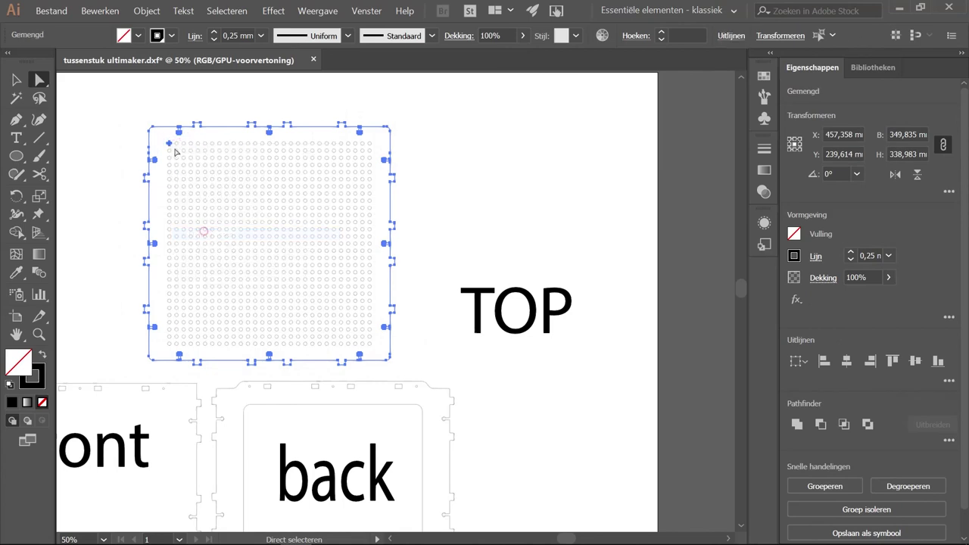
pyautogui.rightClick(171, 143)
pyautogui.click(215, 222)
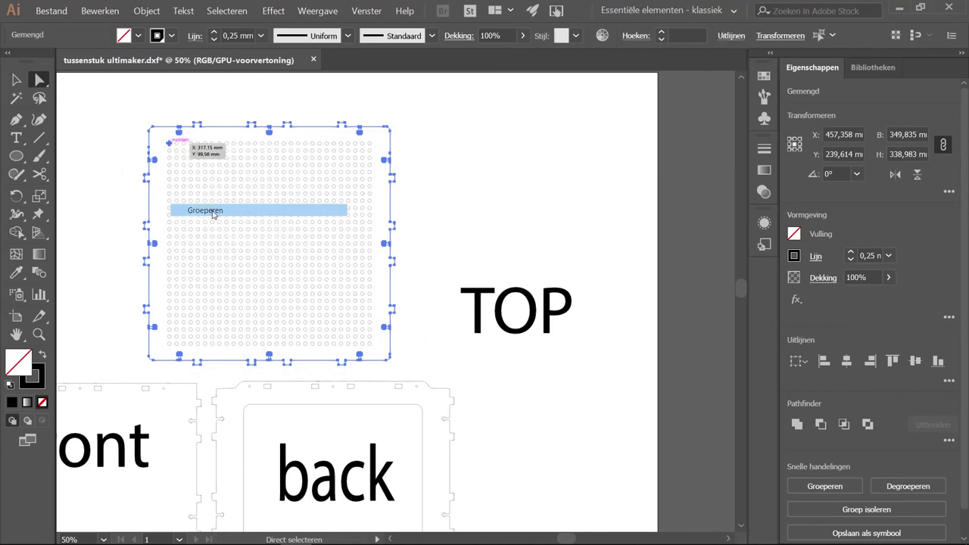
pyautogui.click(458, 175)
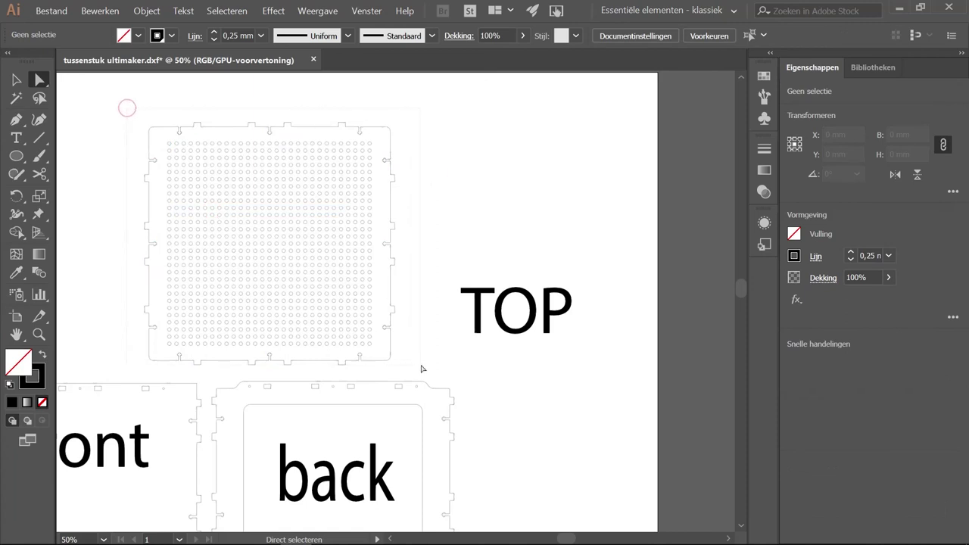
# - Place the grid panel directly above the Front panel and shift the TOP label left
pyautogui.click(282, 127)
pyautogui.moveTo(310, 133); pyautogui.dragTo(205, 94)
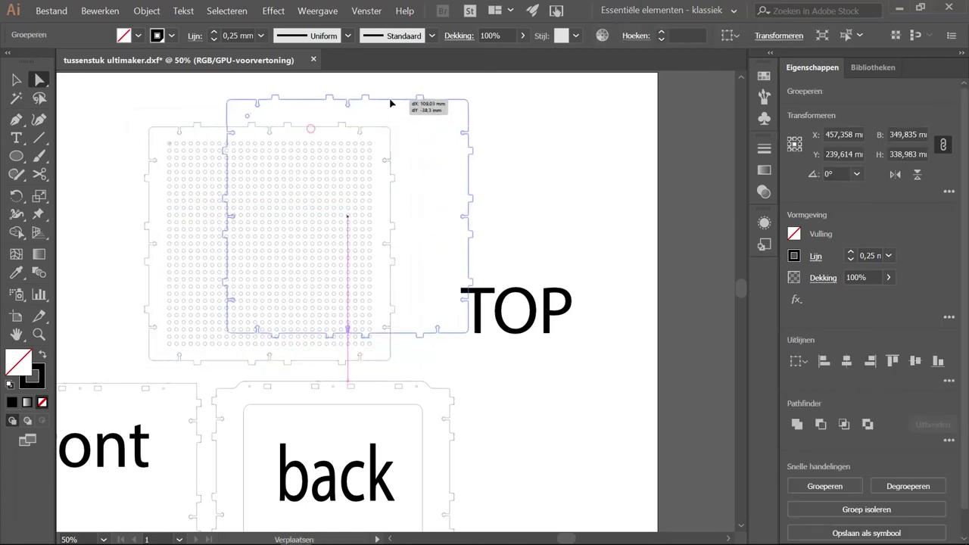
pyautogui.scroll(-3, 272, 111)
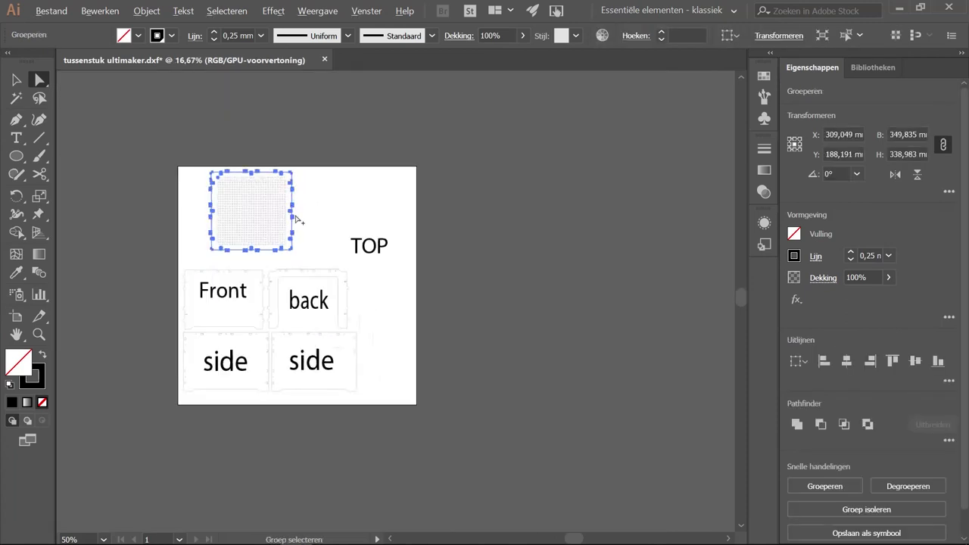
pyautogui.scroll(1, 281, 227)
pyautogui.moveTo(269, 136); pyautogui.dragTo(248, 170)
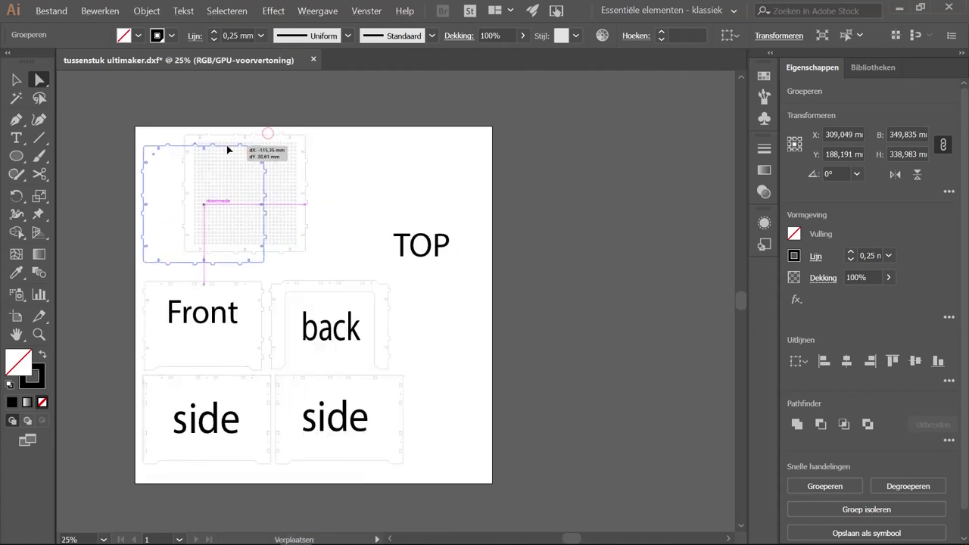
pyautogui.click(310, 173)
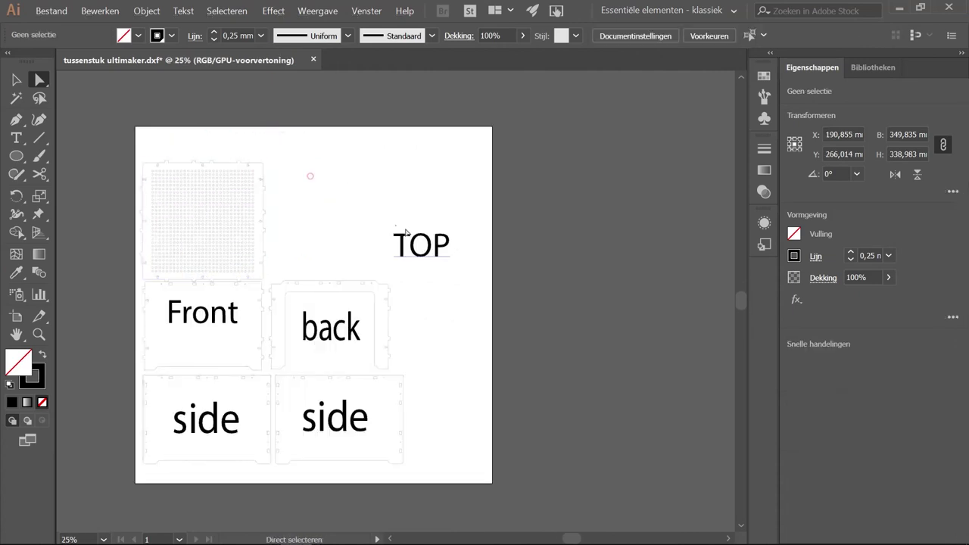
pyautogui.moveTo(420, 247)
pyautogui.mouseDown()
pyautogui.moveTo(331, 237)
pyautogui.moveTo(321, 255)
pyautogui.mouseUp()
# - Drop the TOP label beside the grid panel above the back panel, then switch to whole-object selection
pyautogui.click(412, 214)
pyautogui.scroll(-2, 368, 295)
pyautogui.scroll(-1, 383, 326)
pyautogui.scroll(4, 383, 325)
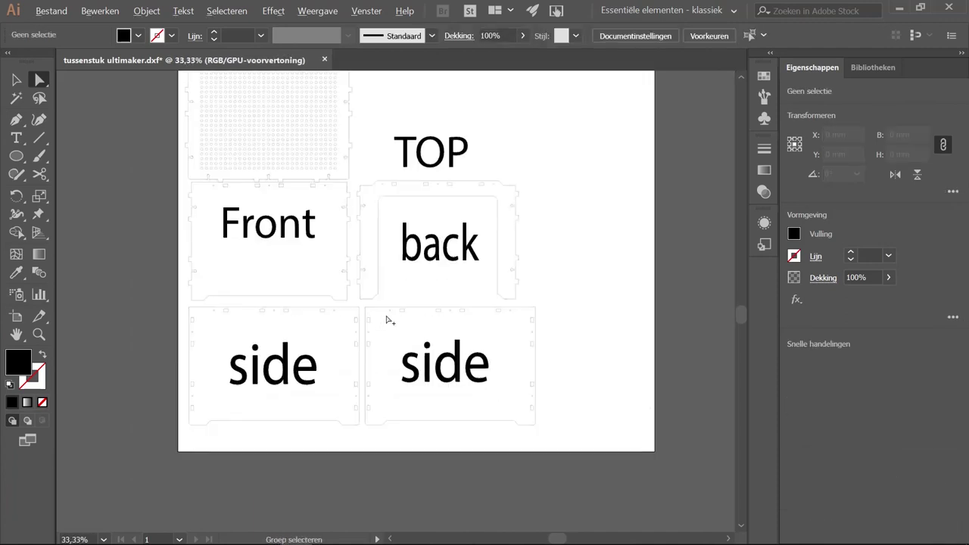
pyautogui.scroll(2, 406, 278)
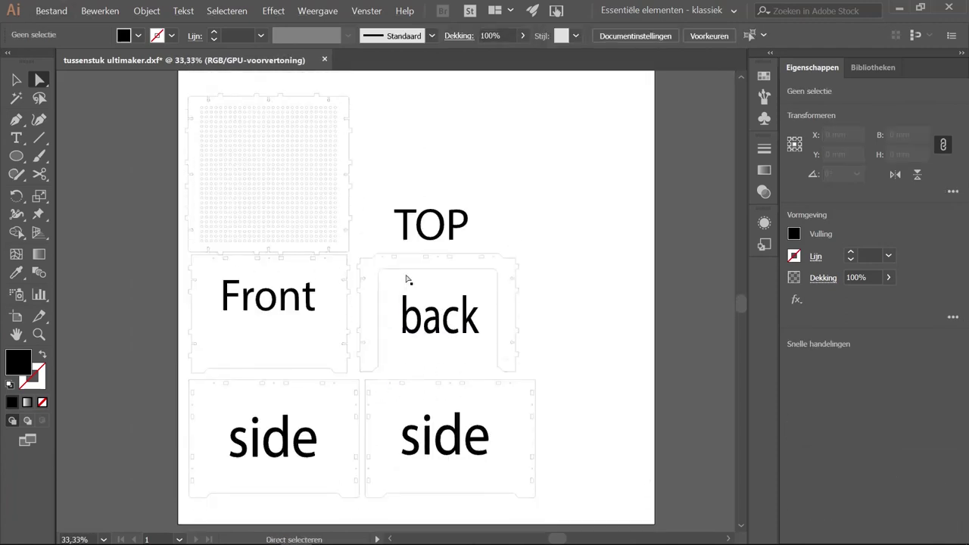
pyautogui.scroll(1, 407, 279)
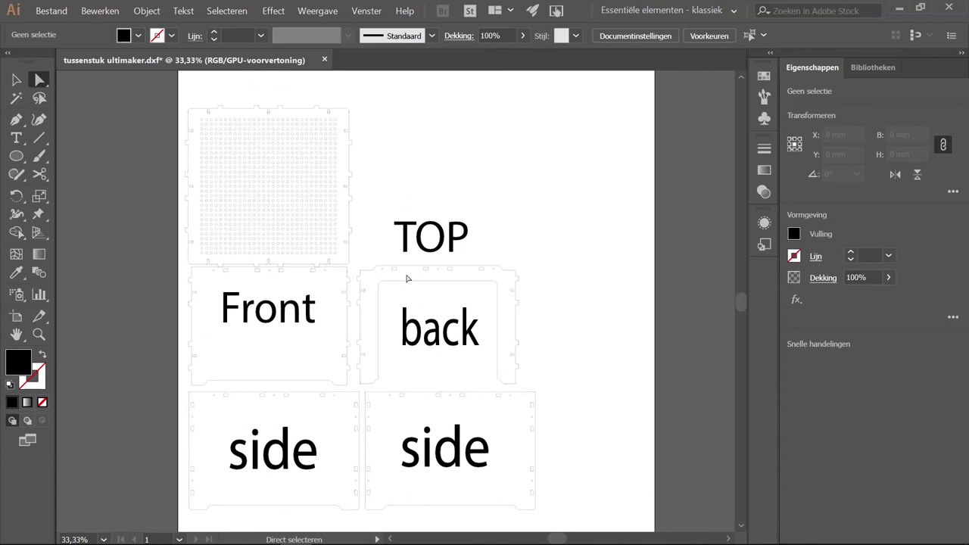
pyautogui.press('ctrl')
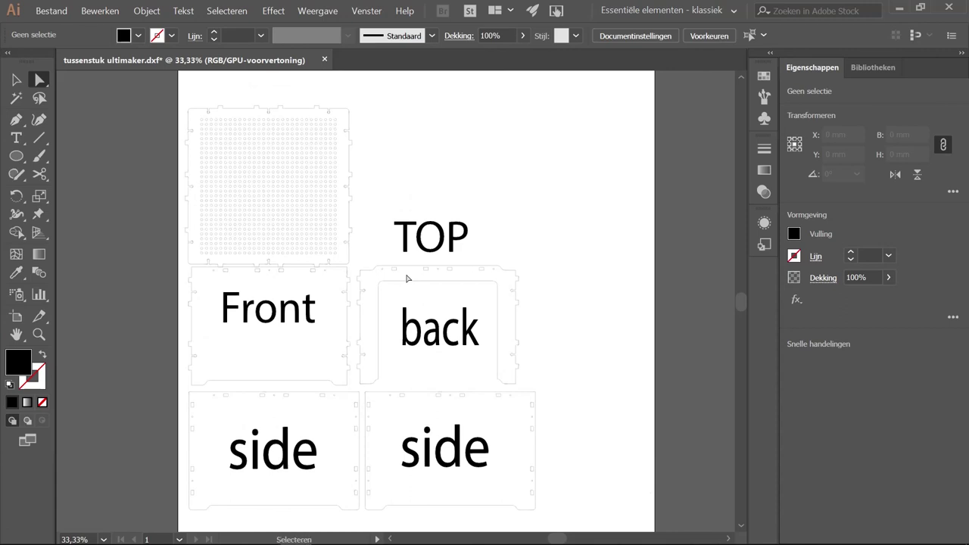